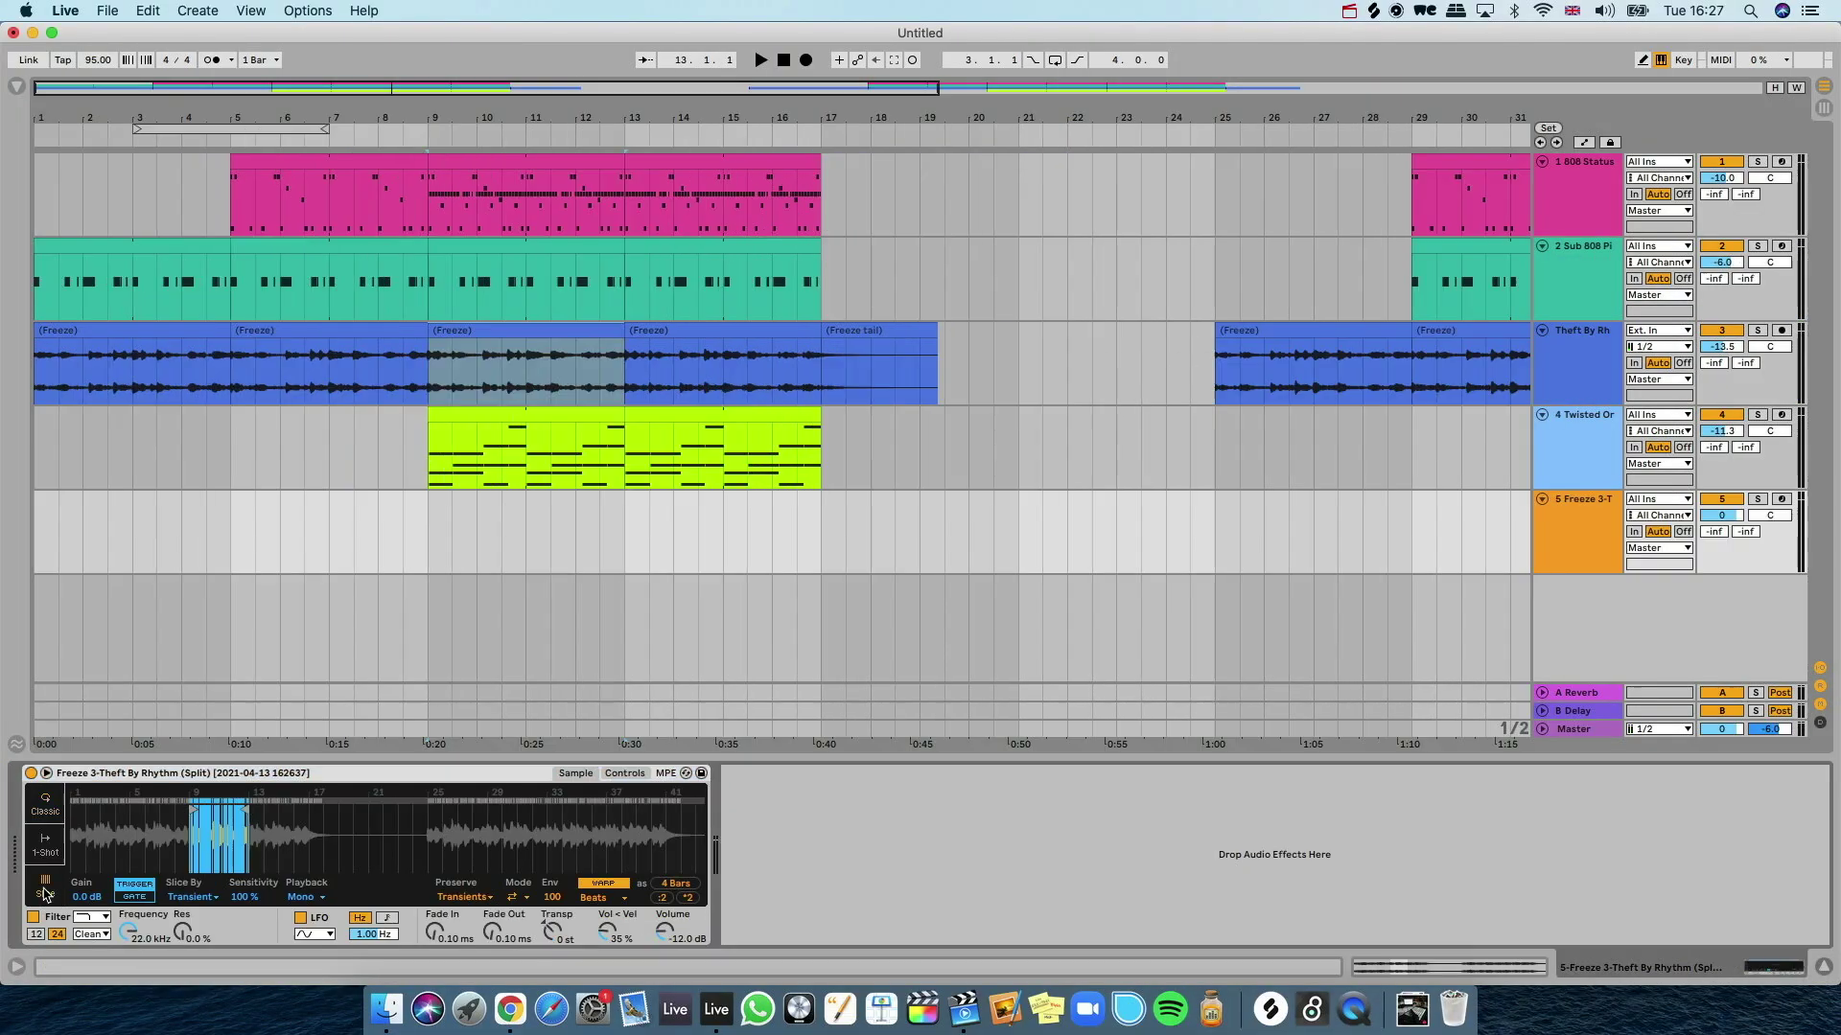
- Slice the frozen Theft By Rhythm audio to a new MIDI track, with Simpler in Slice mode
click(45, 884)
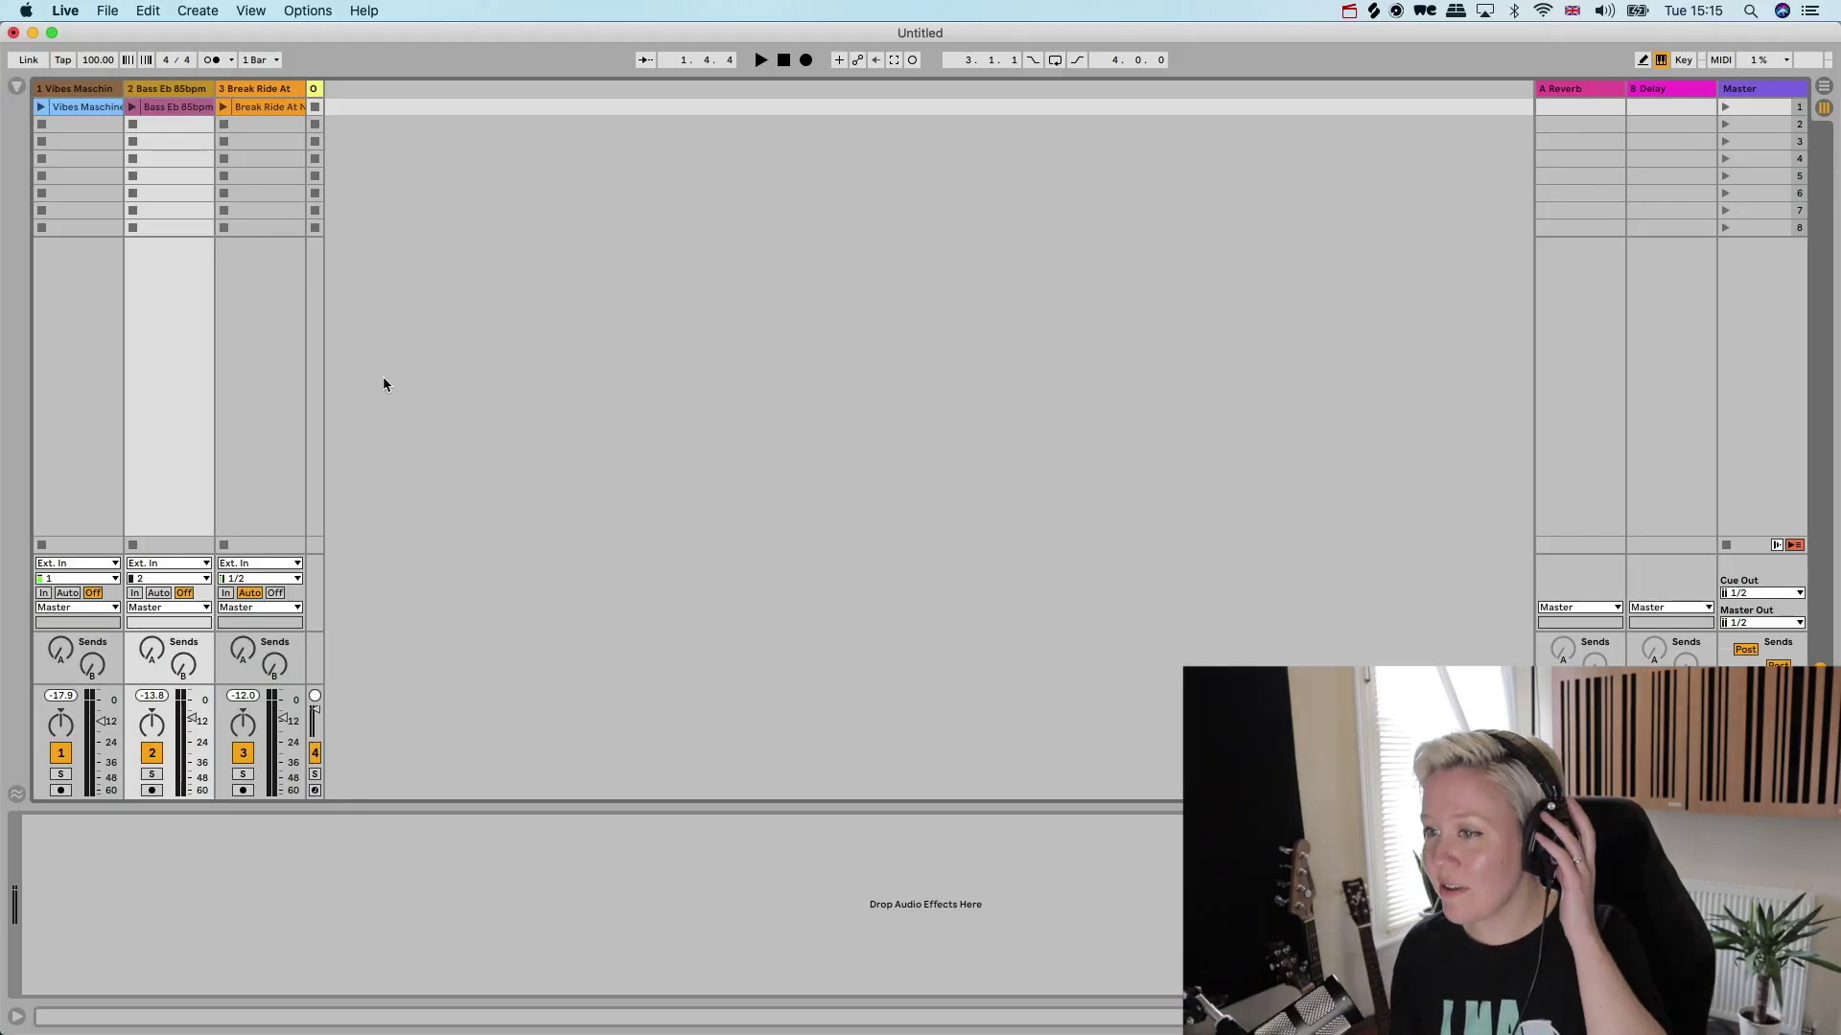
- Play scene 1 with Vibes, Bass and Break Ride once, stop, and show the Instruments browser
click(1725, 106)
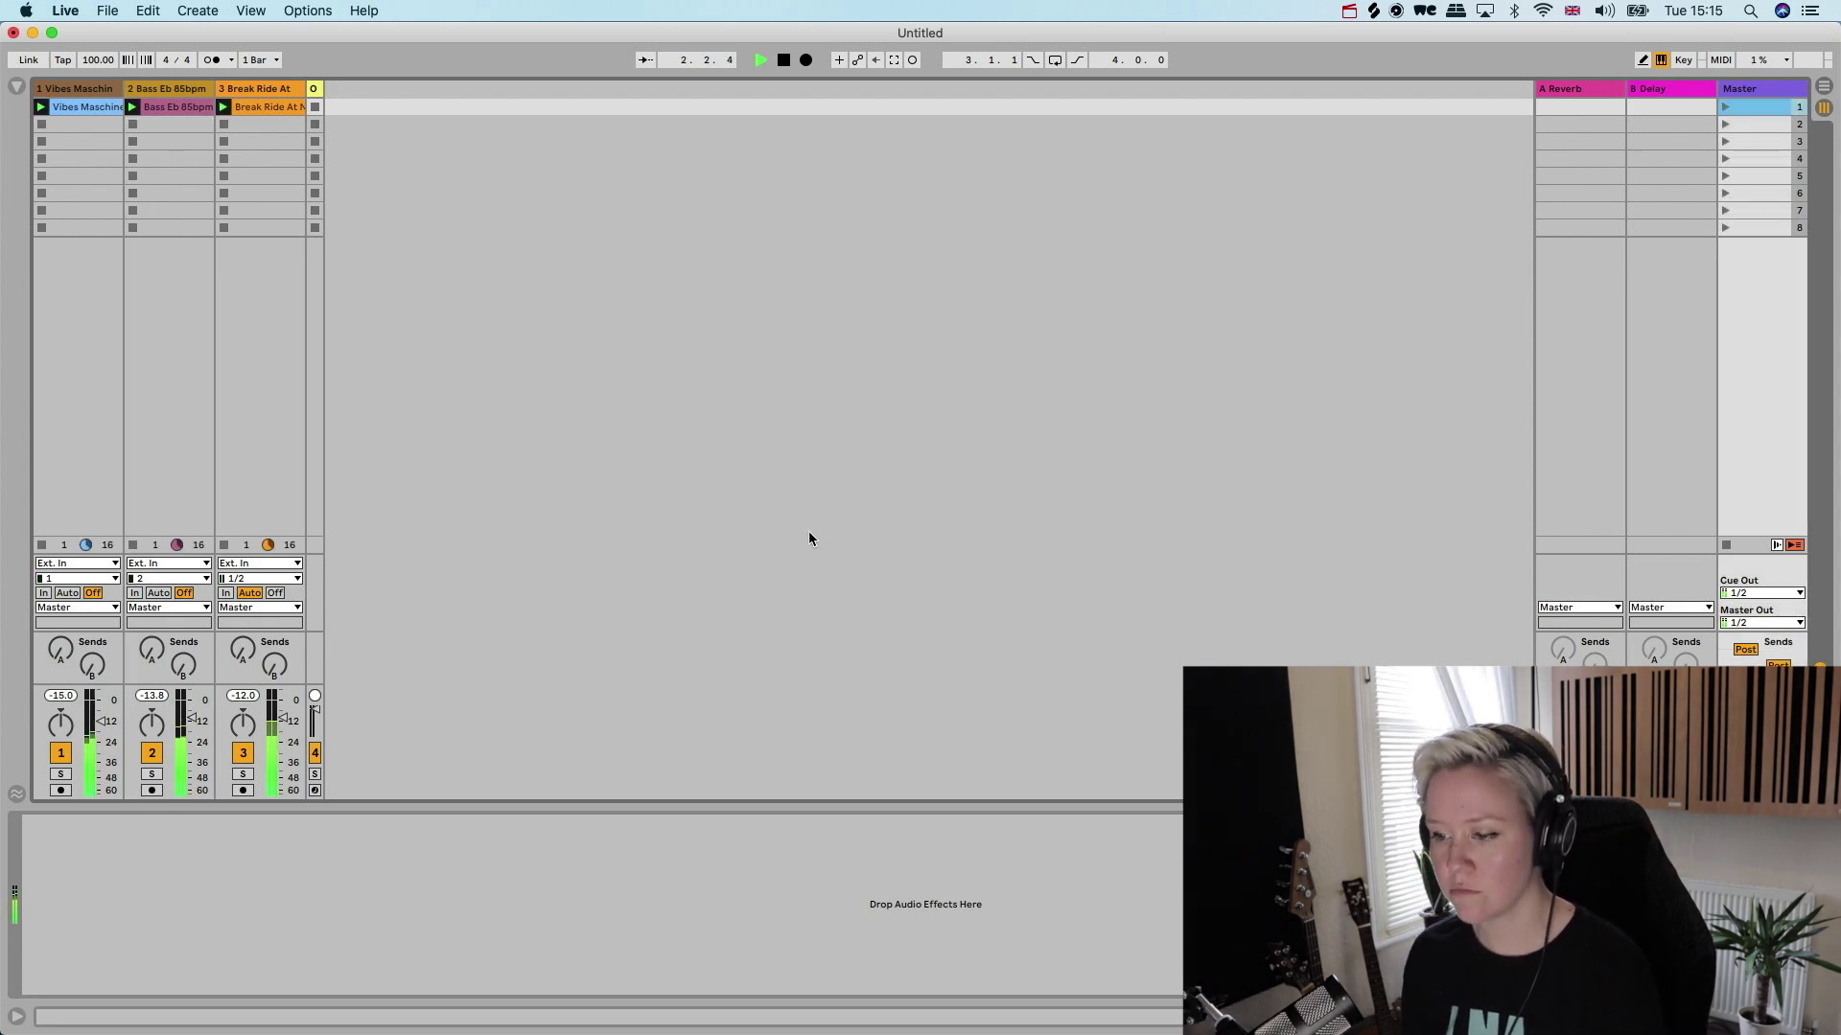
key(space)
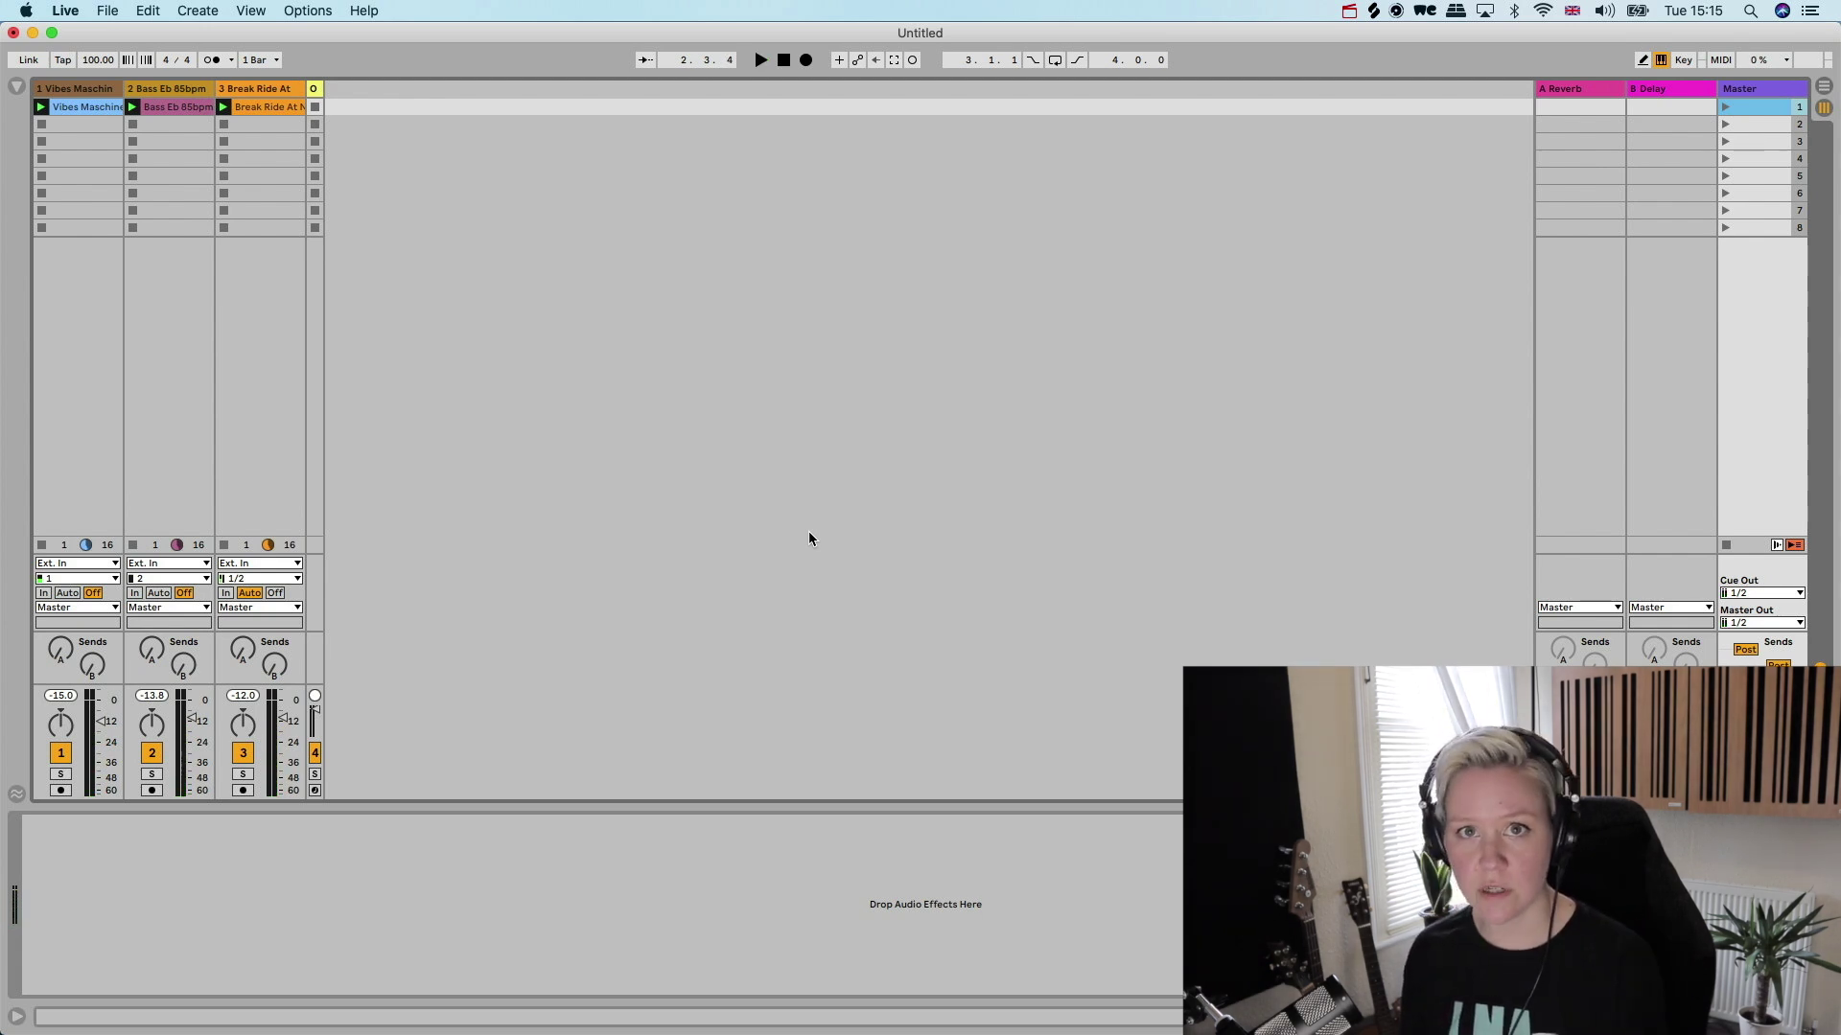
click(18, 87)
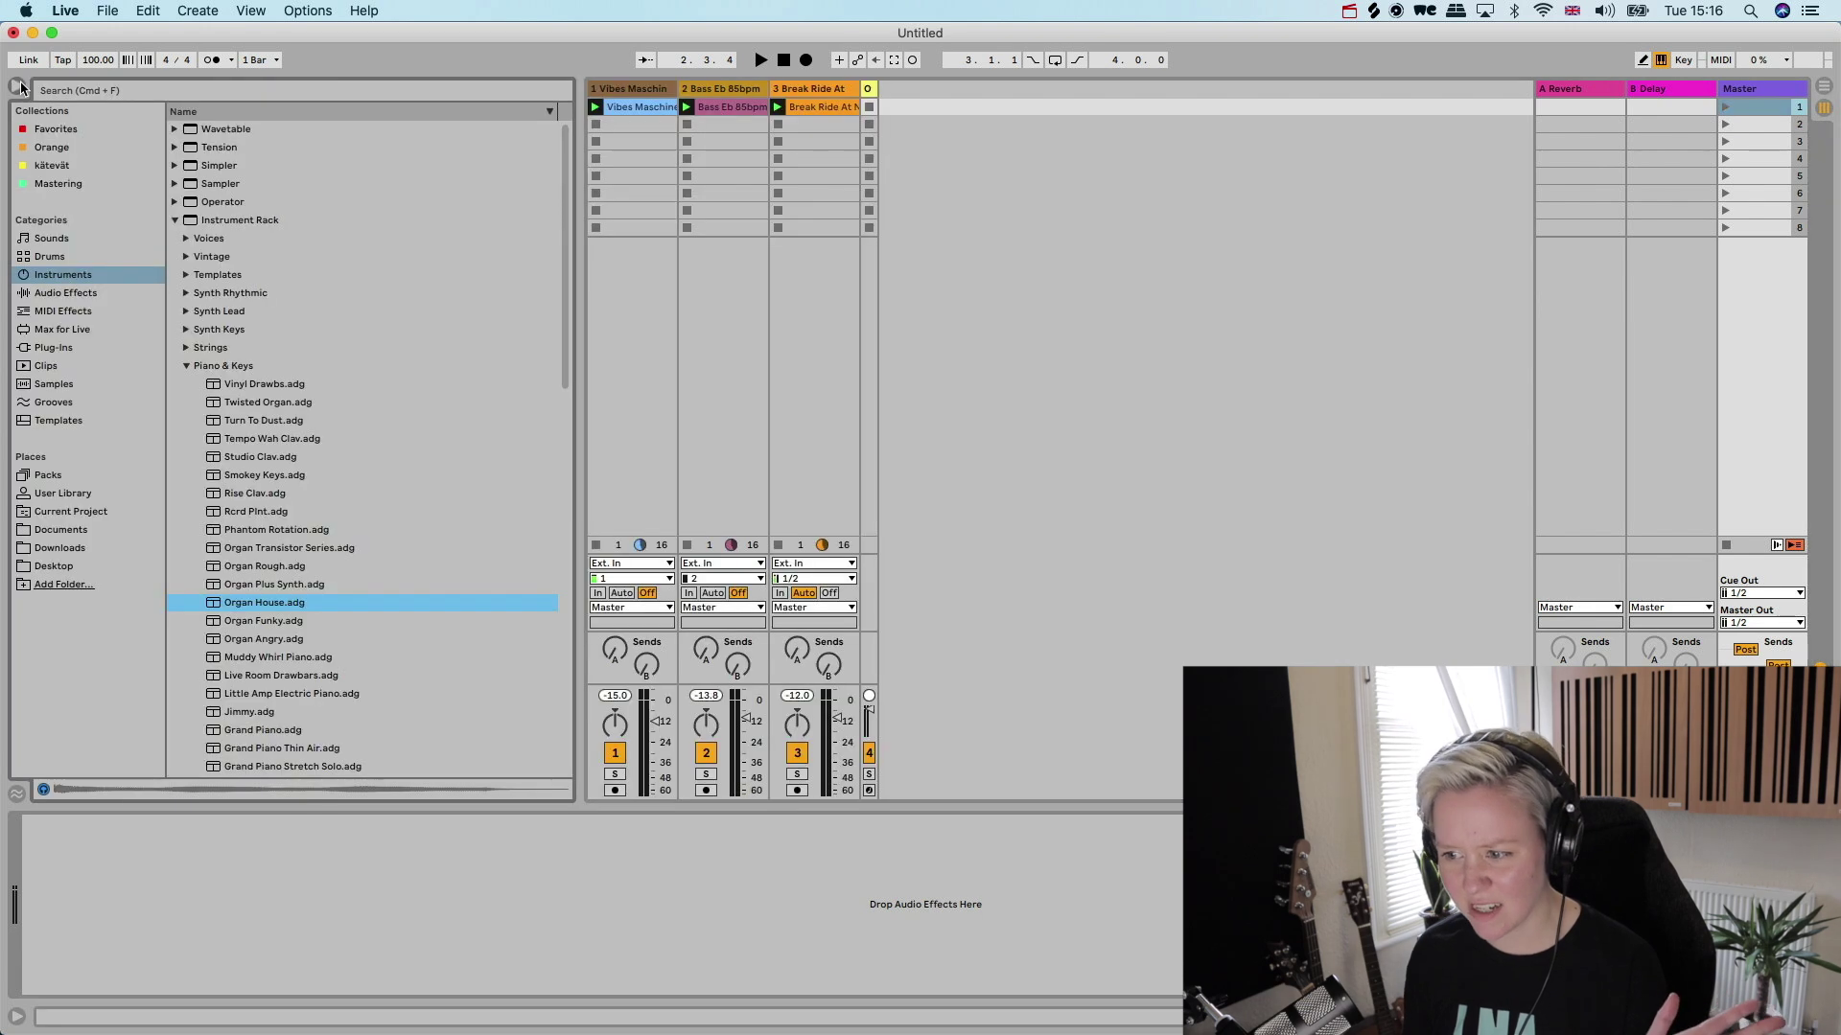
- Load the Spectrum analyser from Audio Effects > Utilities onto the track
click(18, 86)
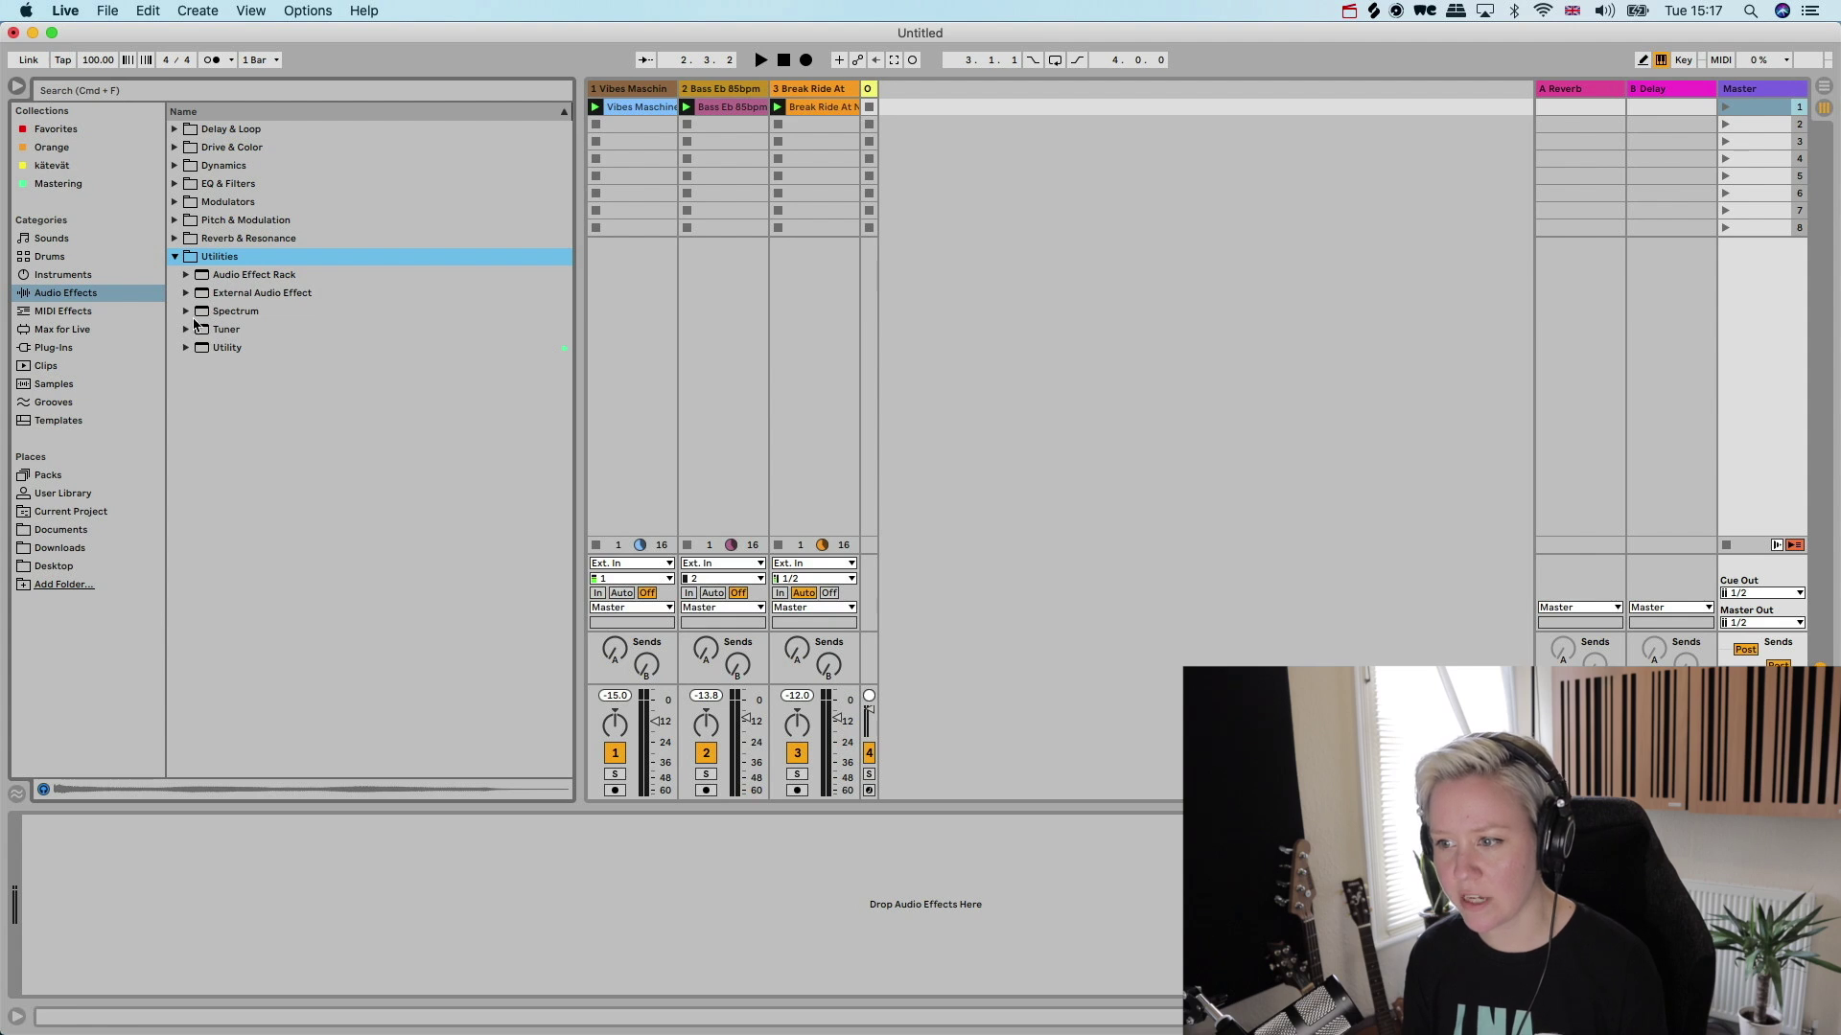
key(Down)
key(Down)
key(Down)
key(Return)
- Hide the browser and play the Vibes track with its Spectrum expanded full-window
click(17, 87)
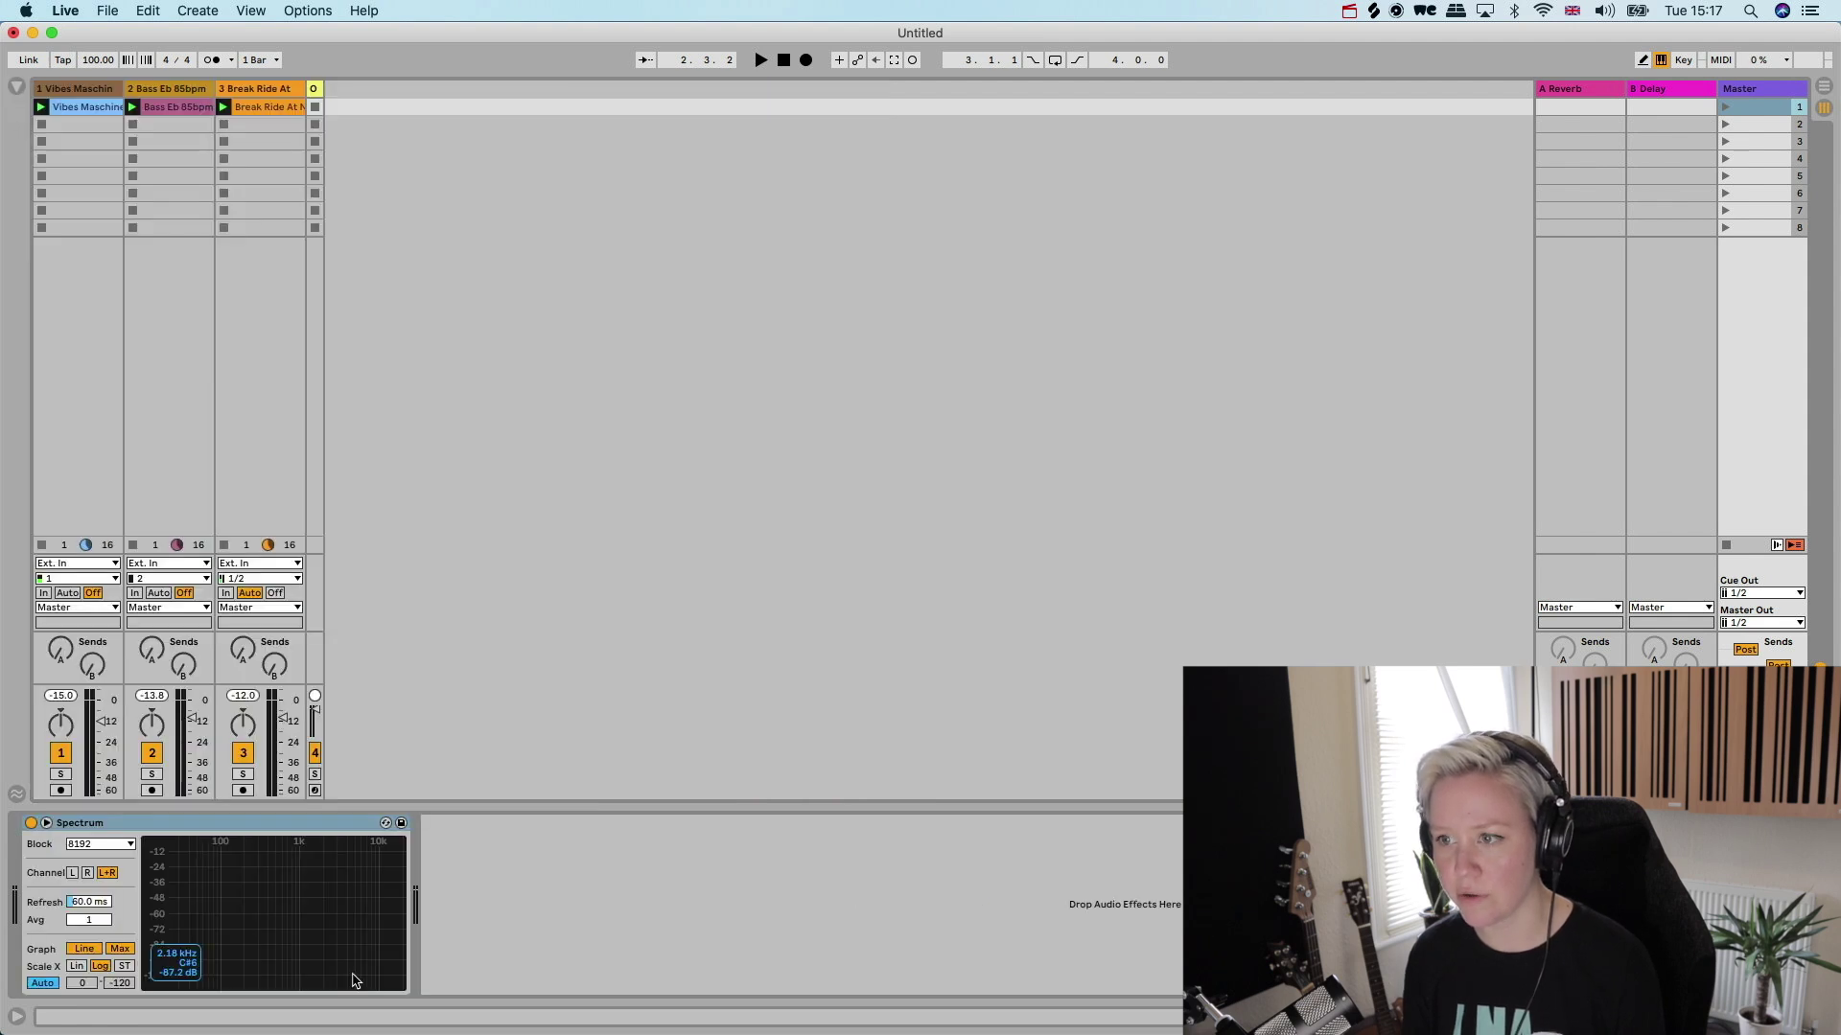
click(301, 886)
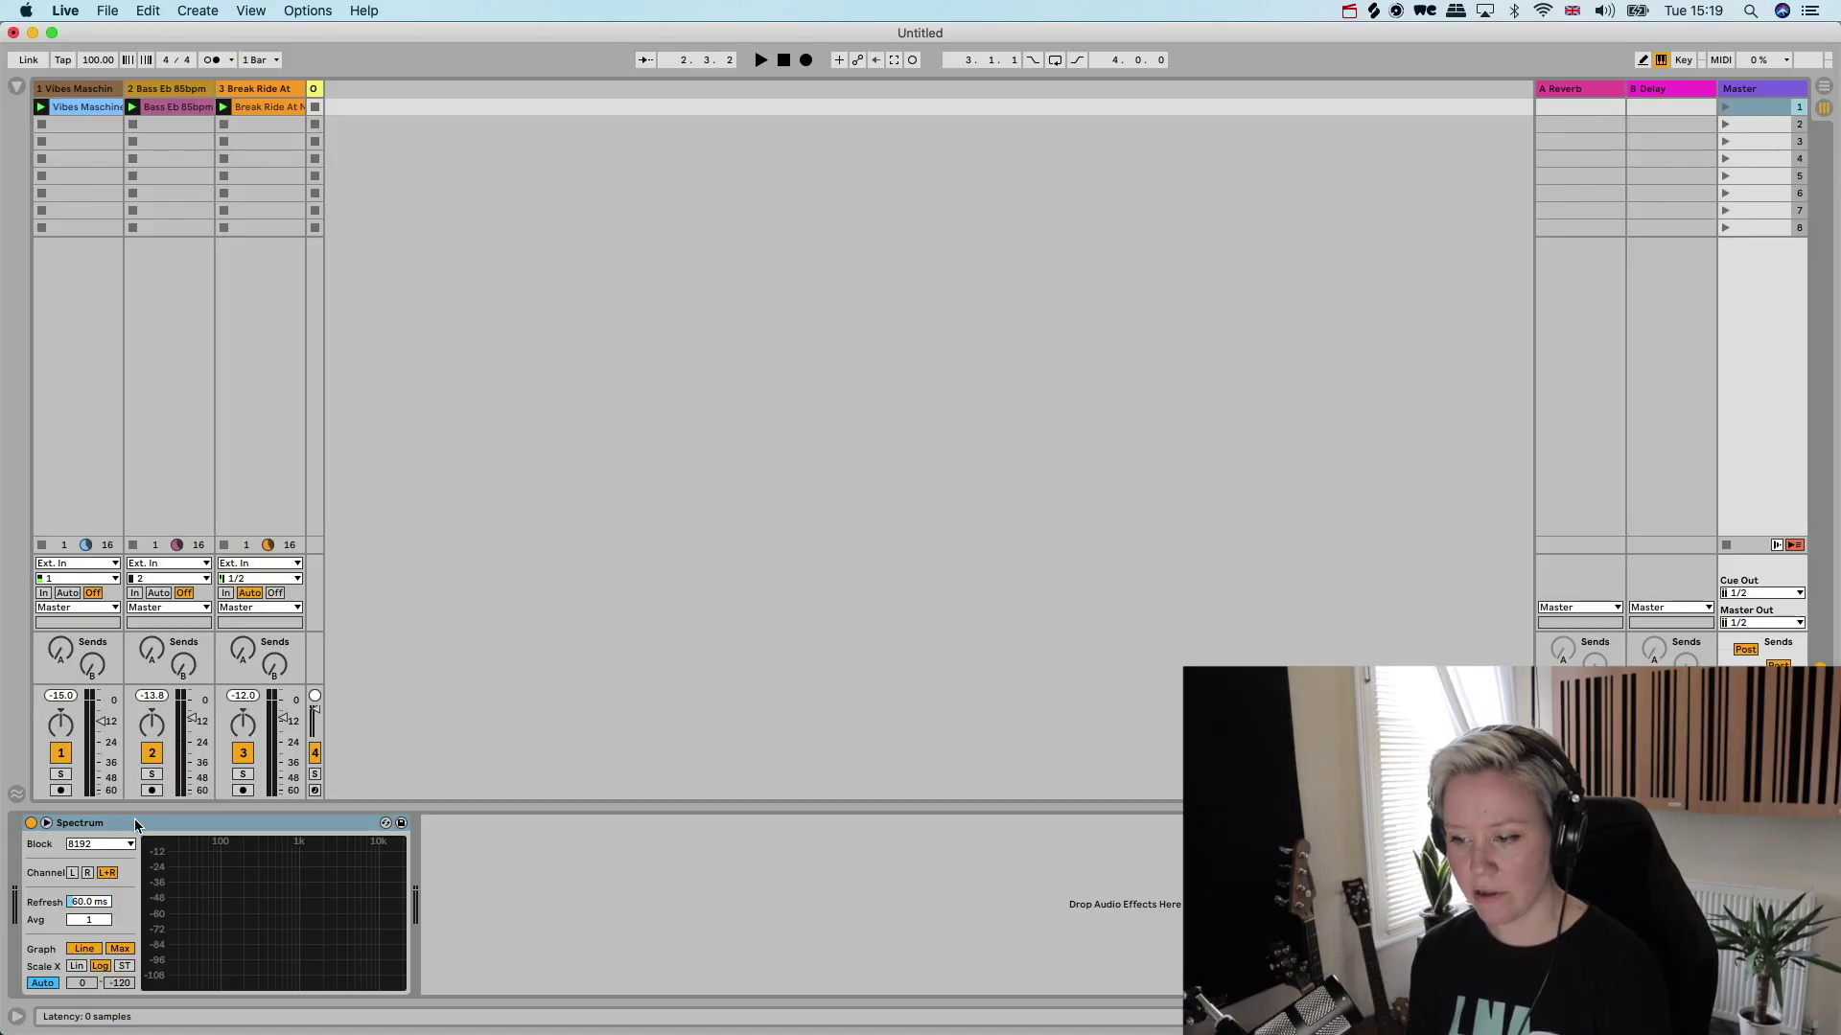
click(136, 825)
click(77, 501)
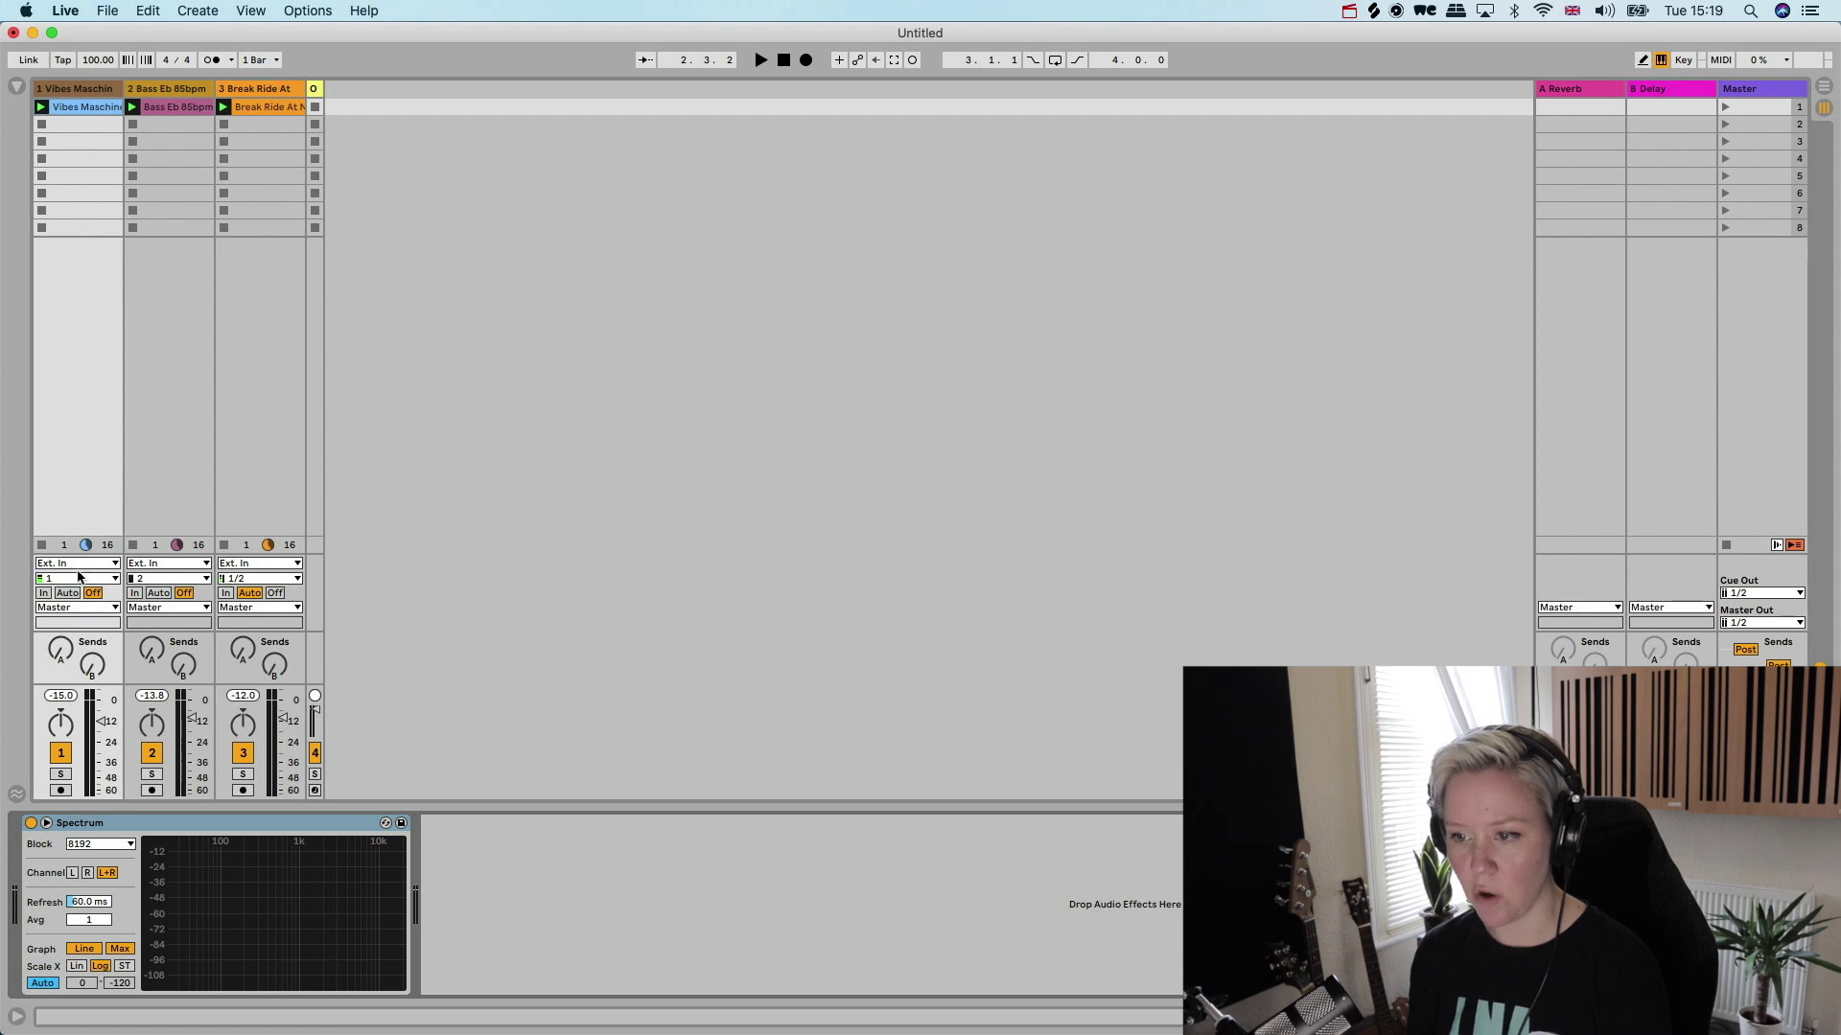
key(space)
click(385, 823)
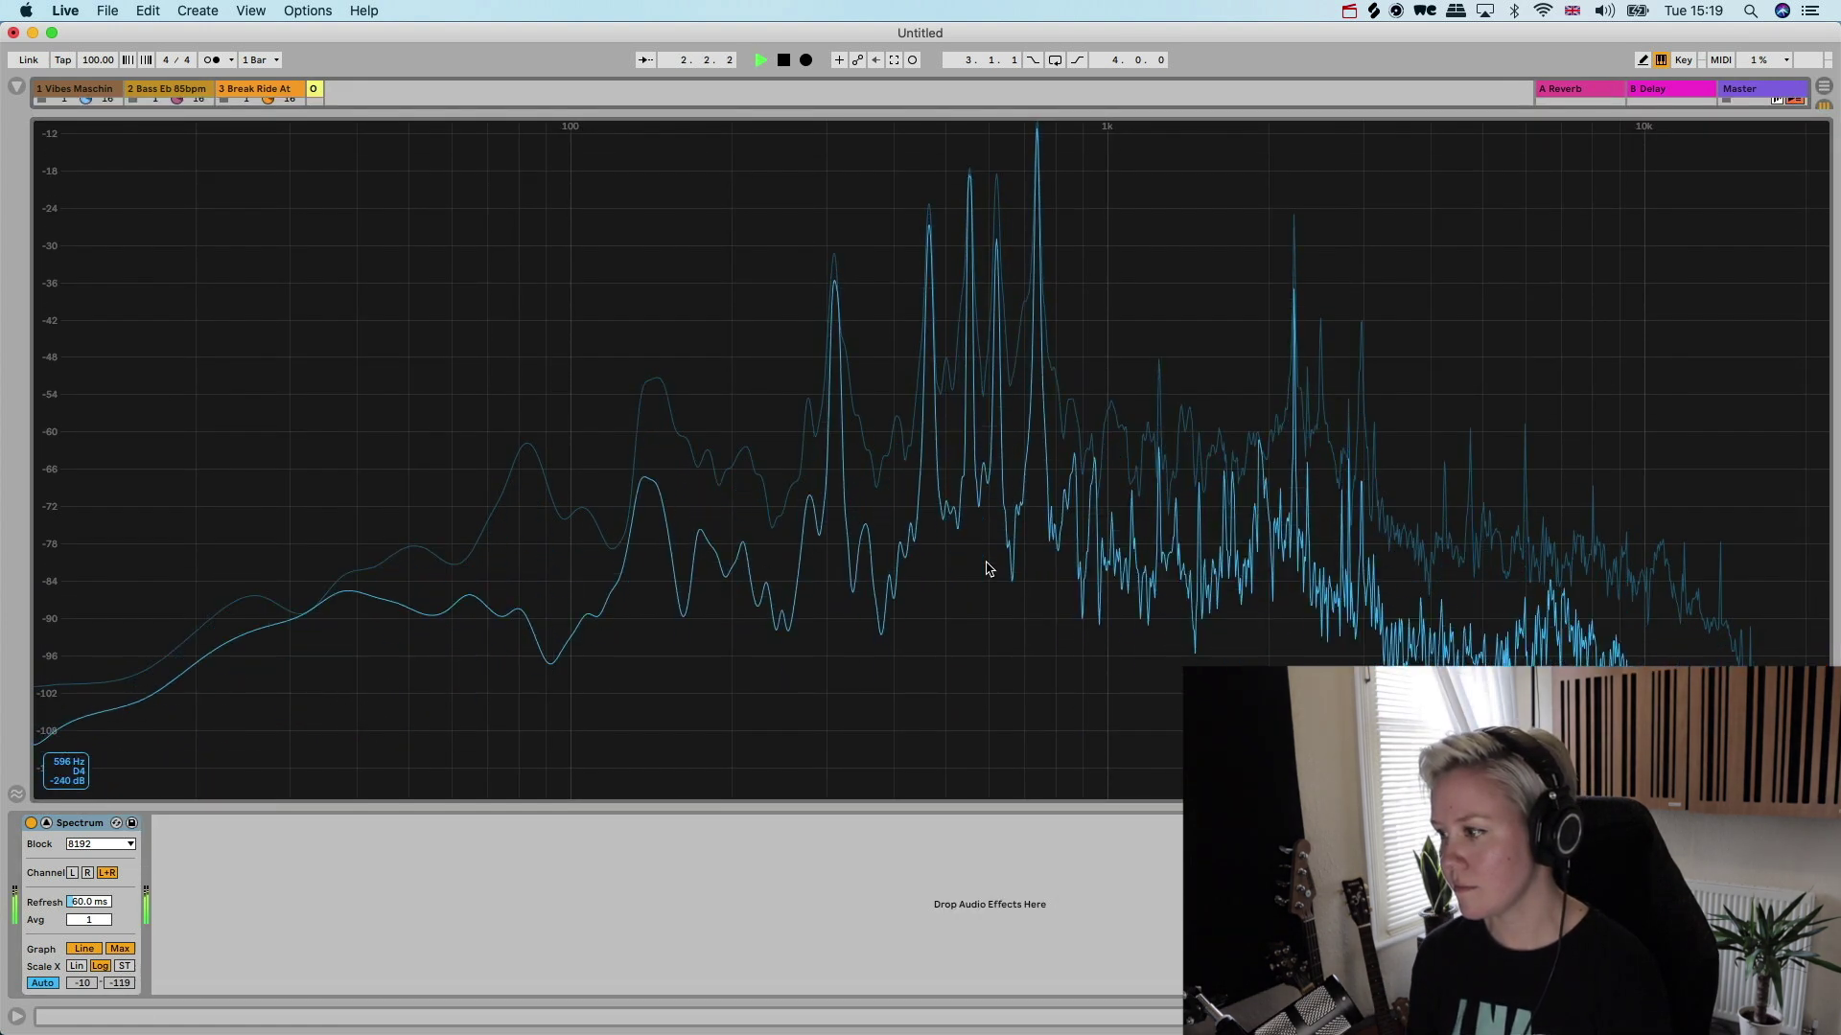
- Move Spectrum onto the Bass track, play to inspect bass frequencies, then restore normal view
key(space)
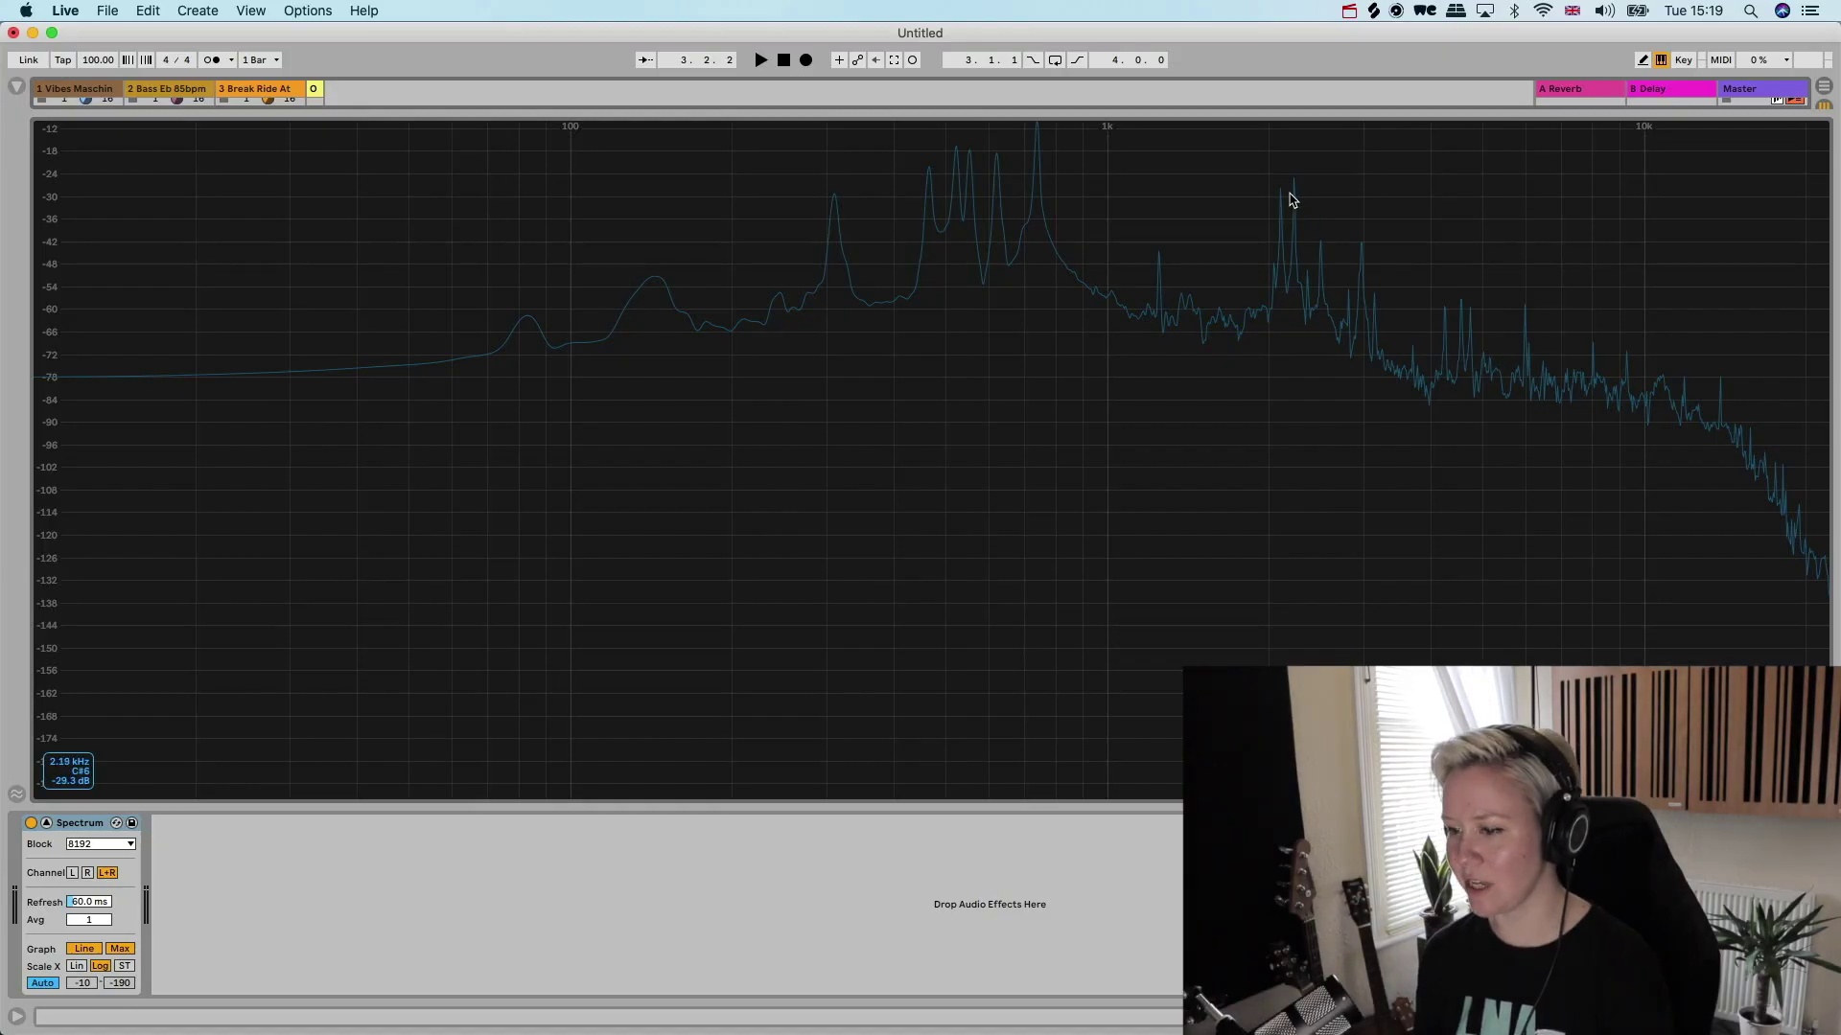
key(Escape)
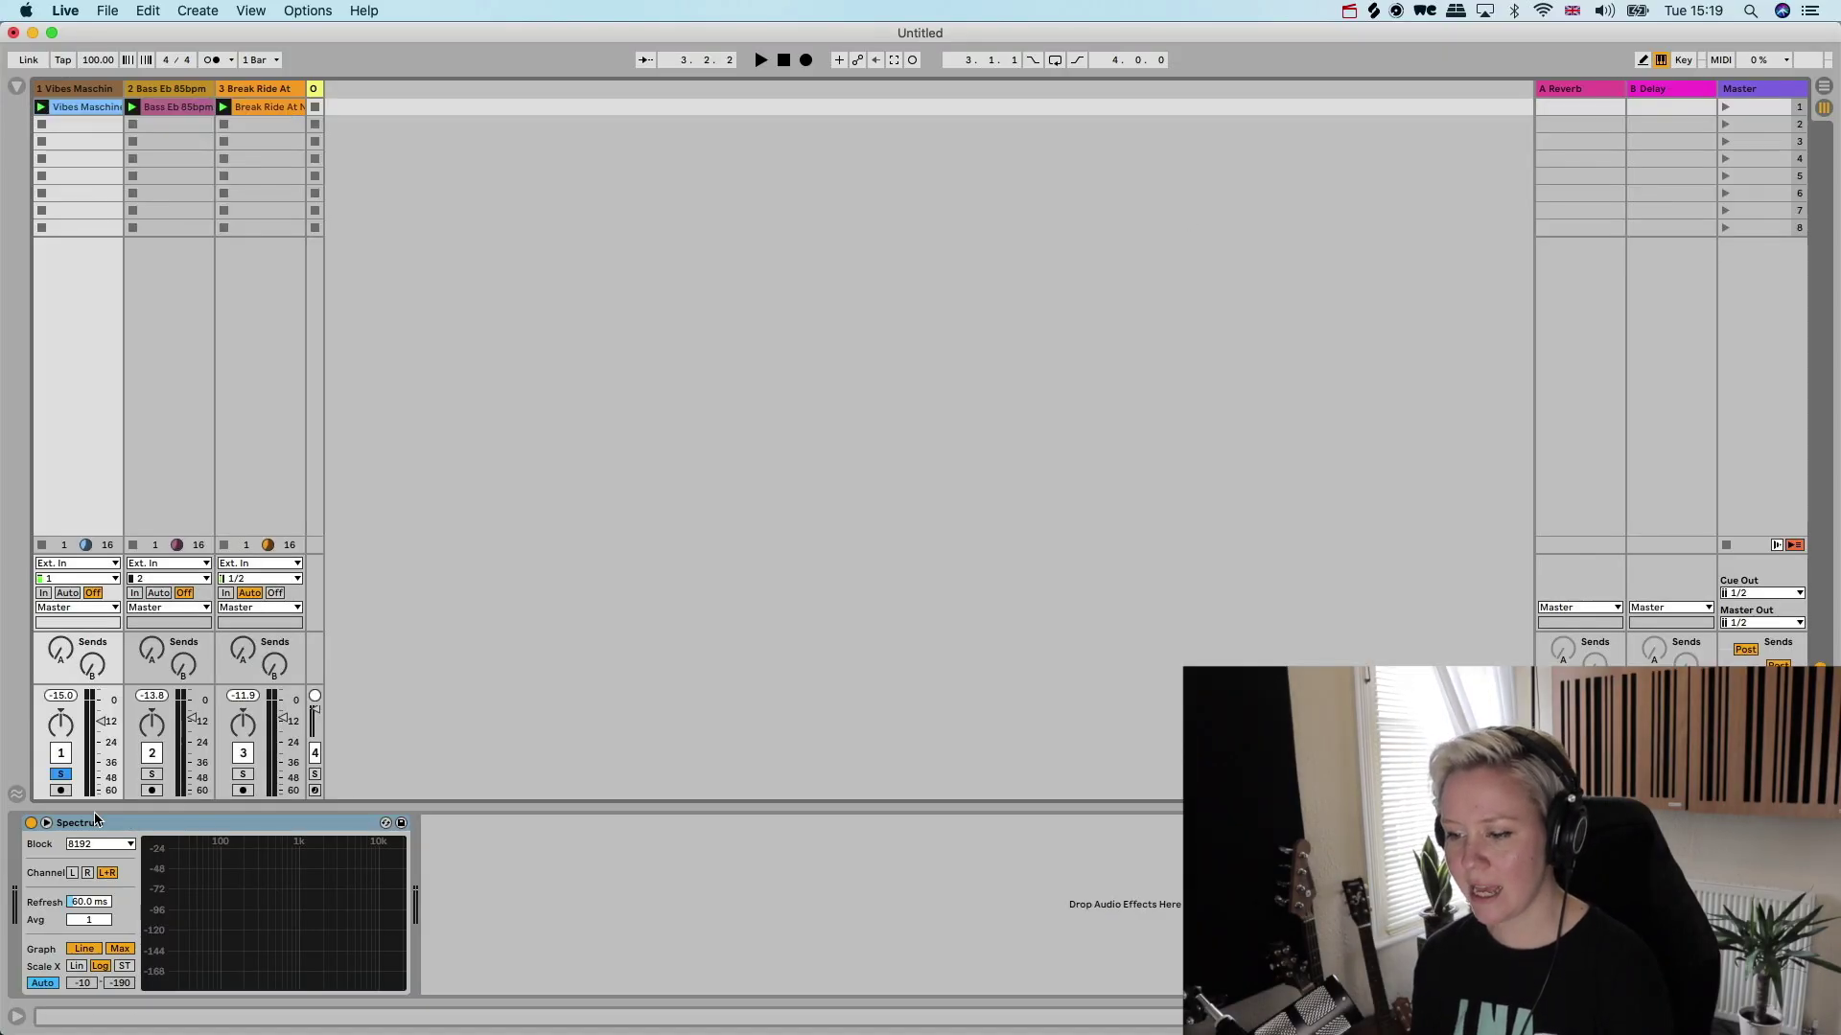
drag(95, 819, 195, 411)
key(space)
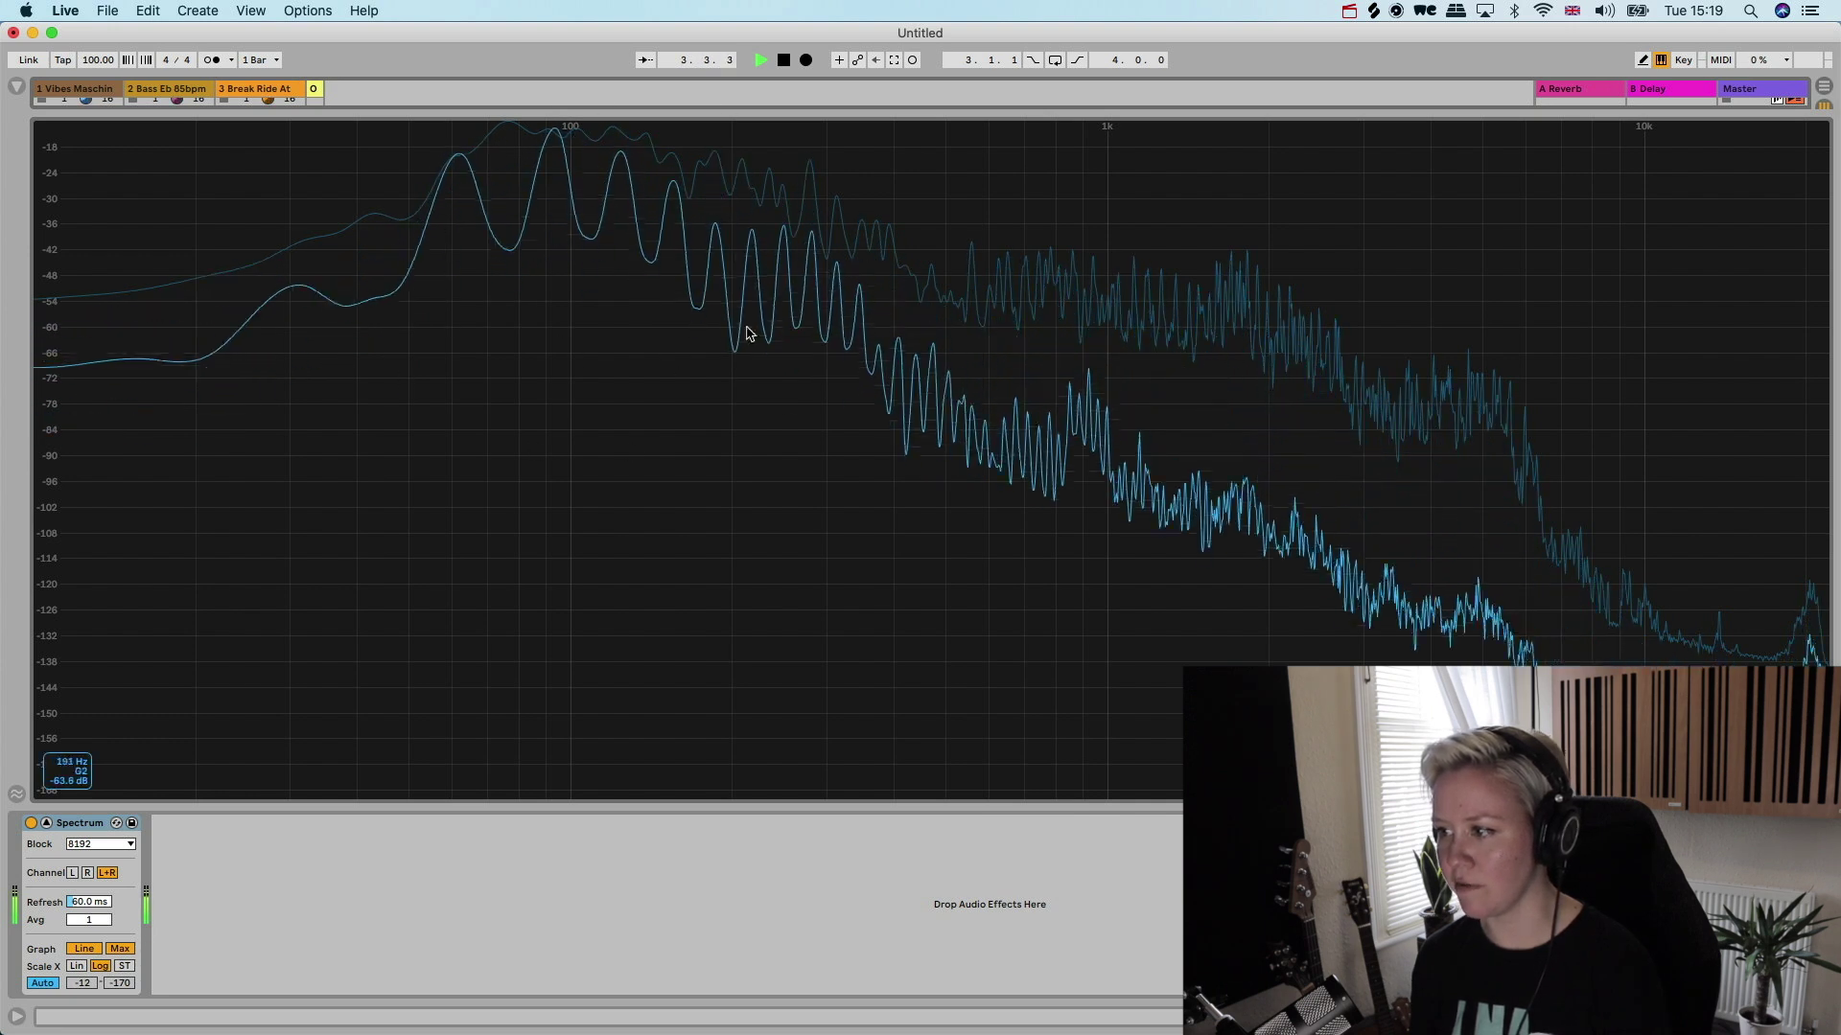
key(space)
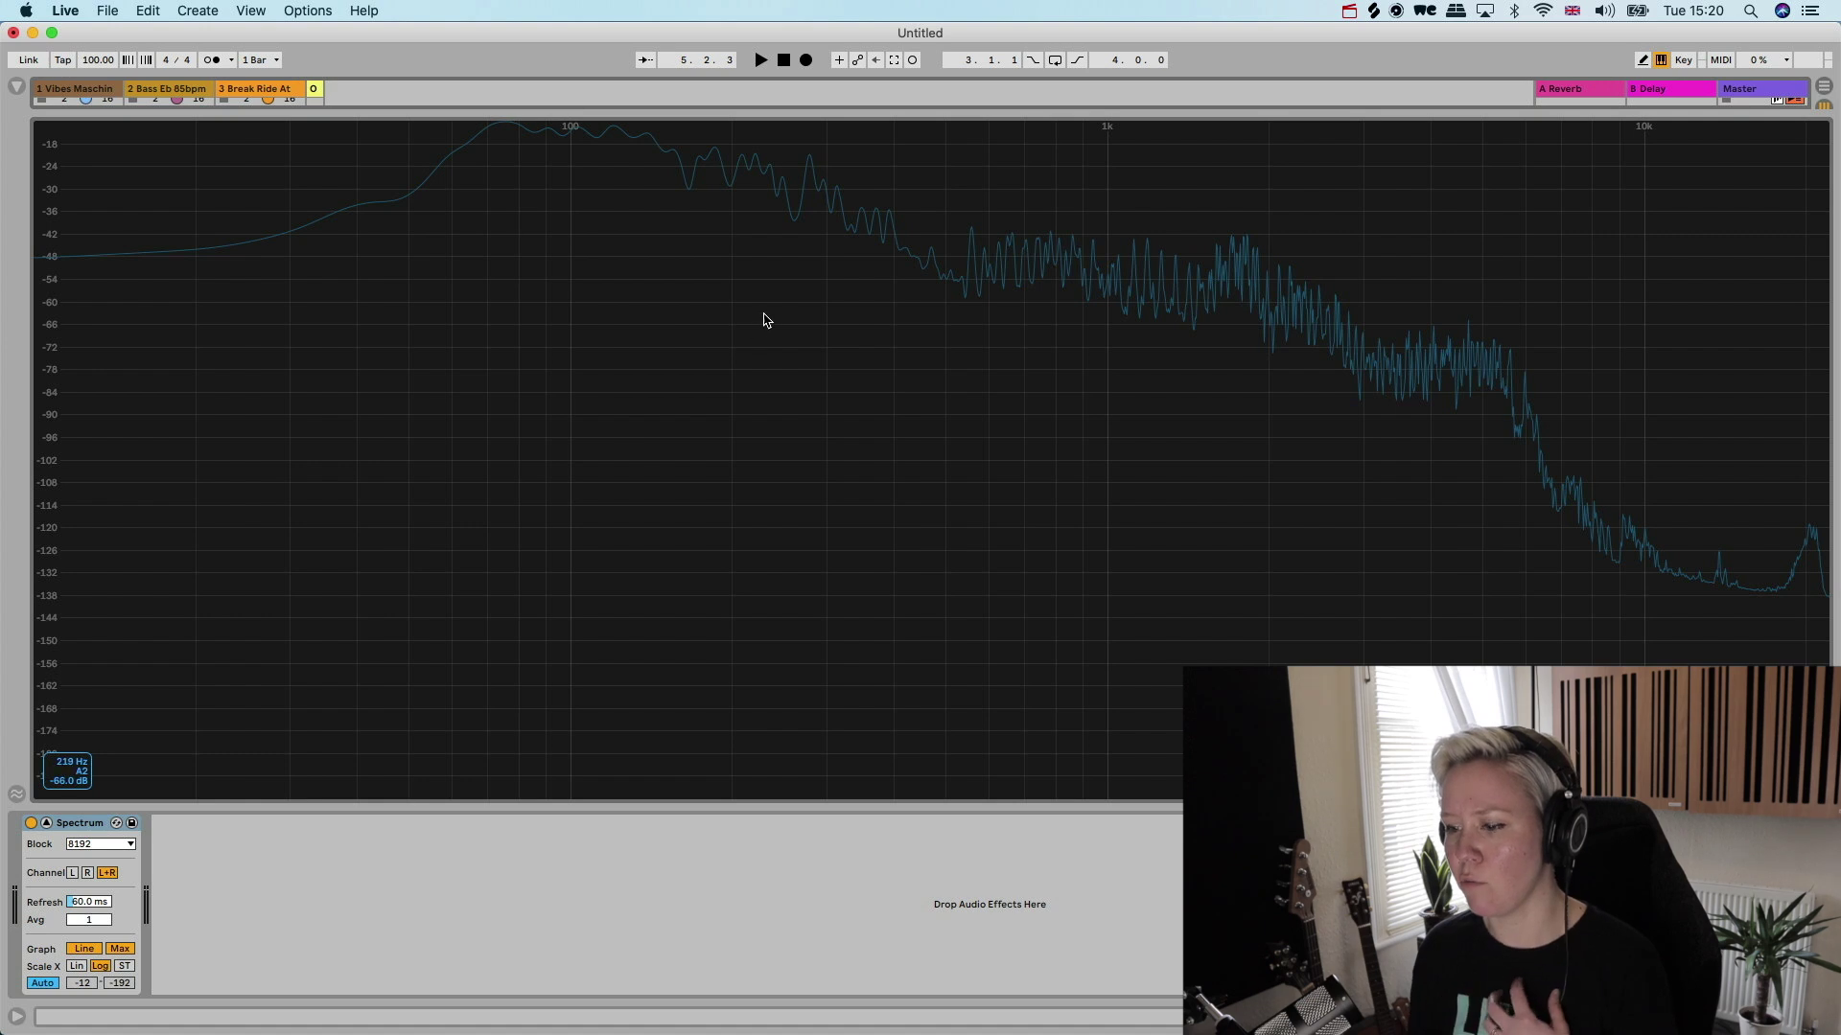
click(764, 319)
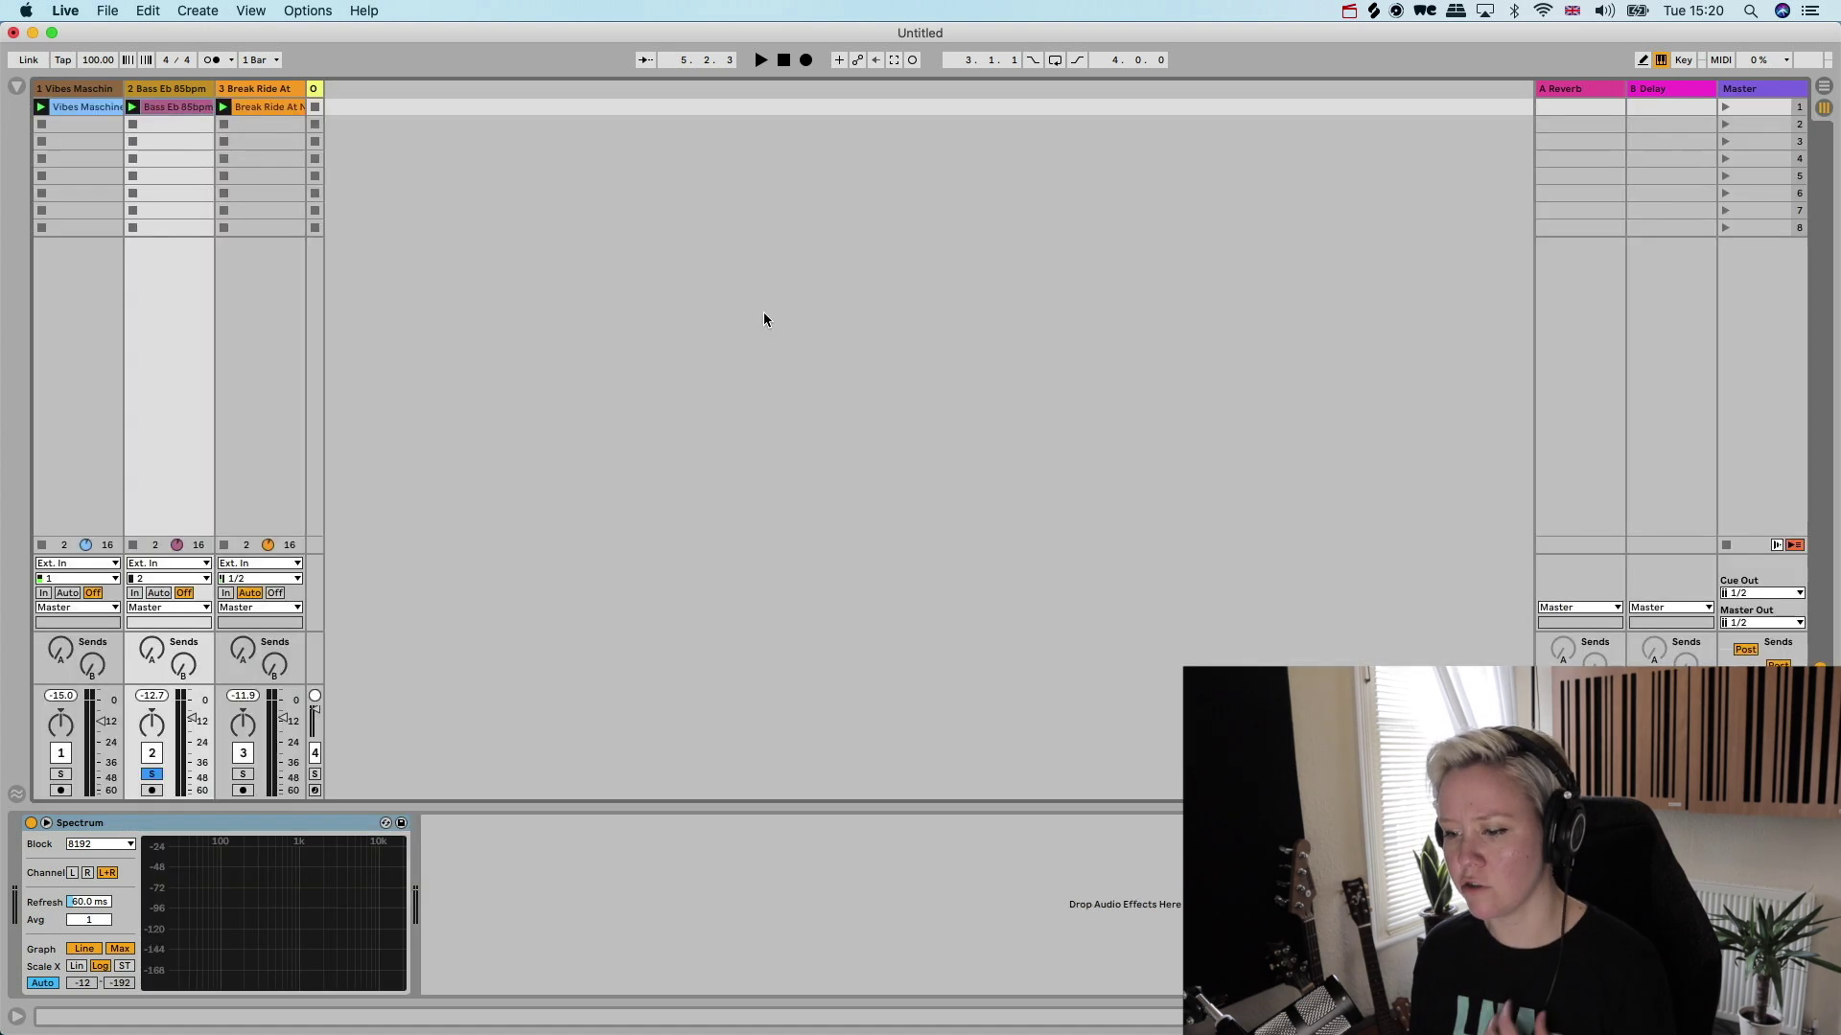
- Switch the solo from Bass to Break Ride and view its enlarged spectrum during playback
click(257, 501)
click(152, 773)
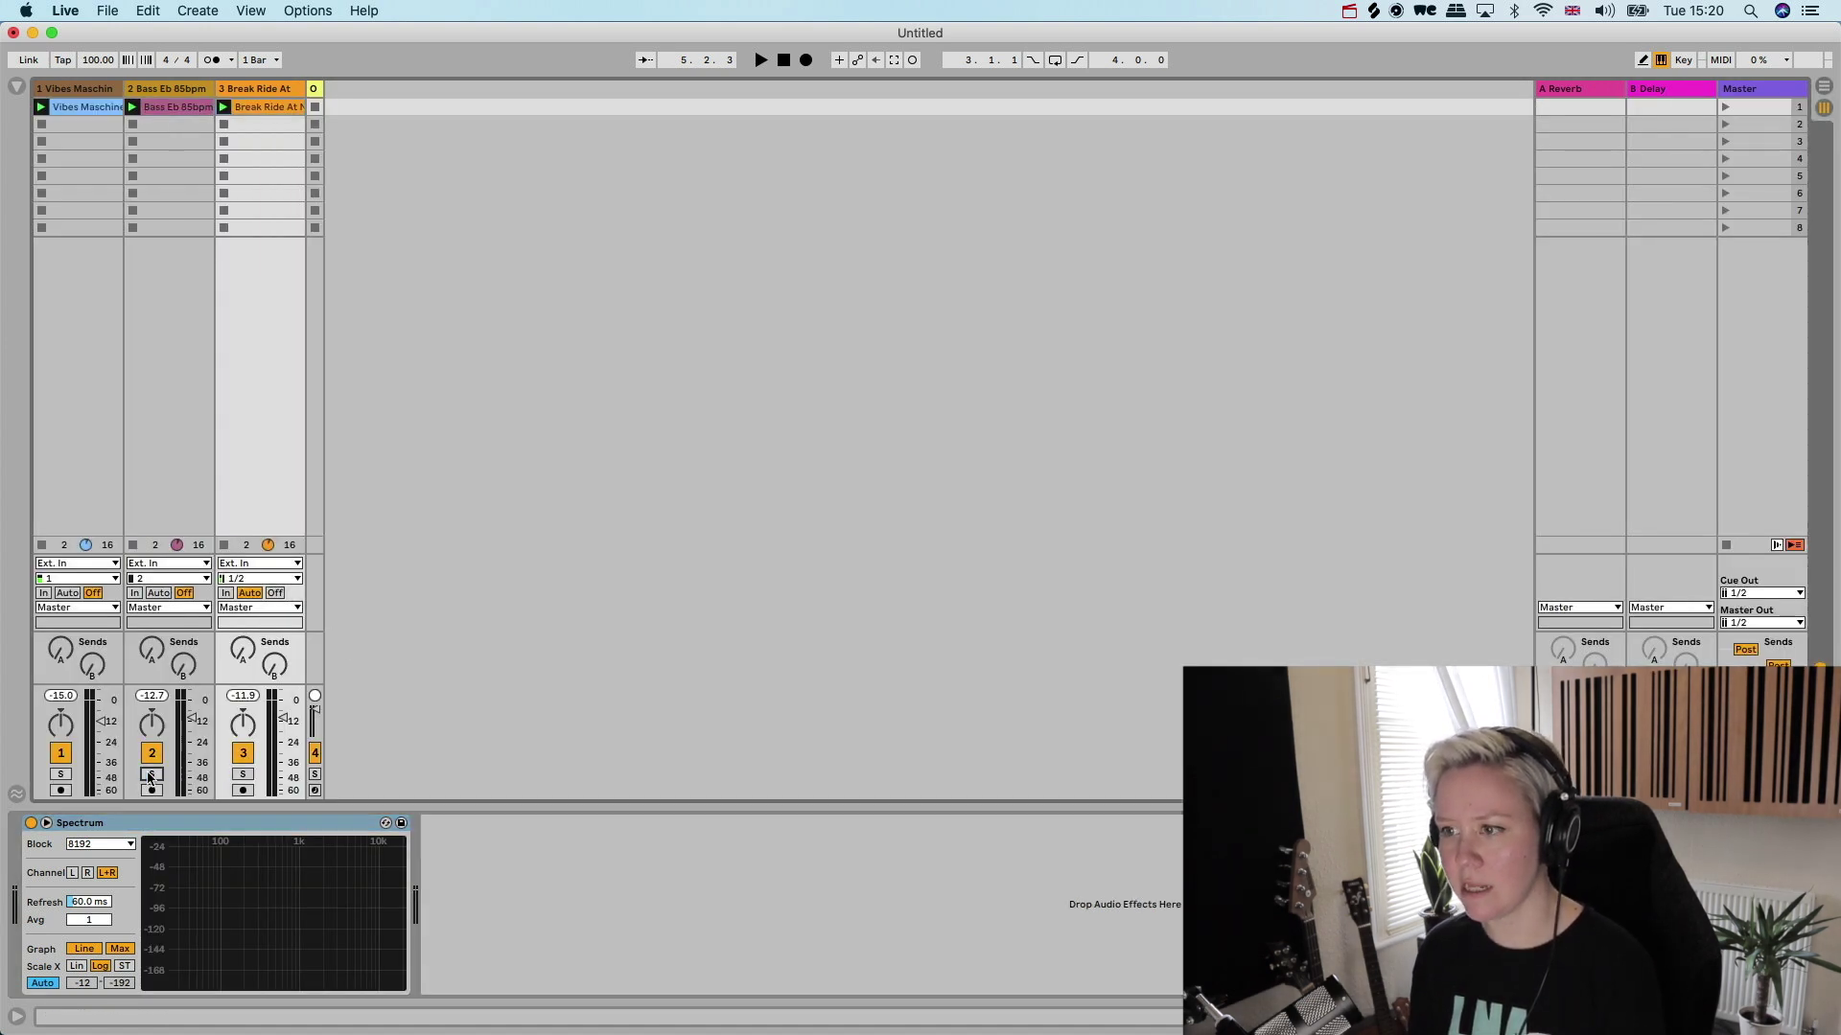
click(241, 776)
key(space)
click(312, 863)
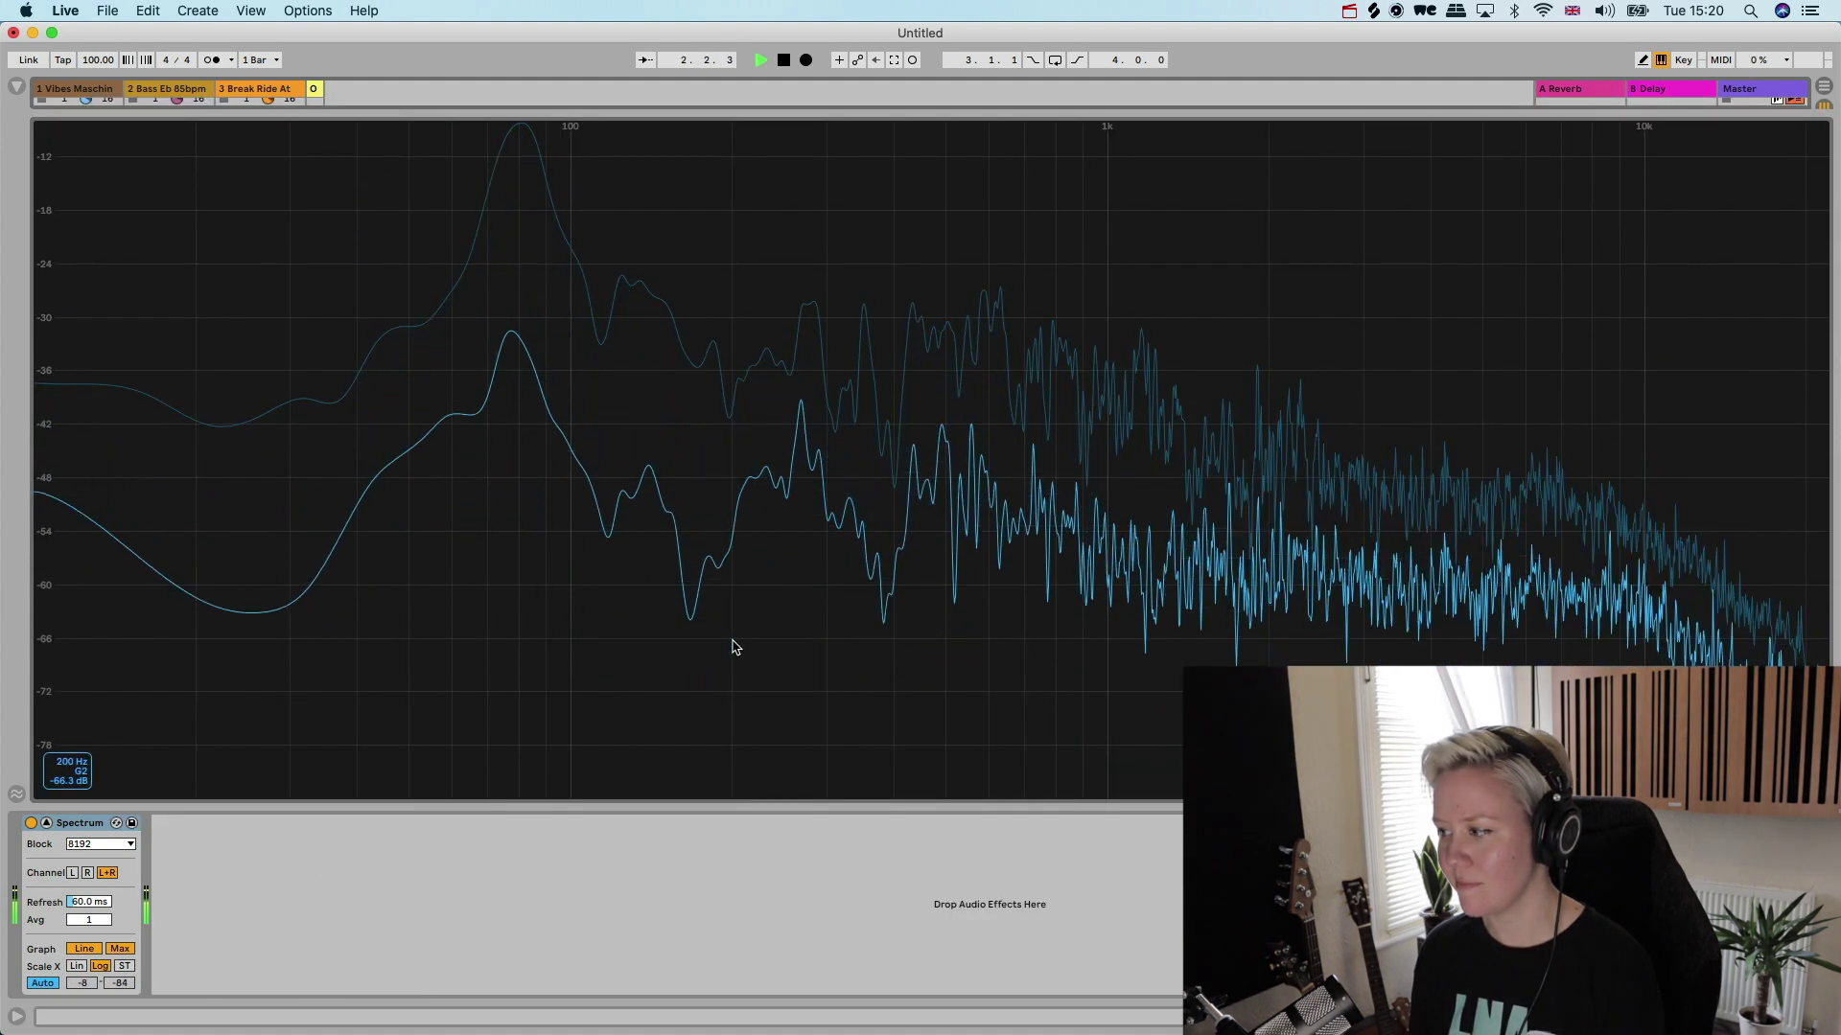
key(space)
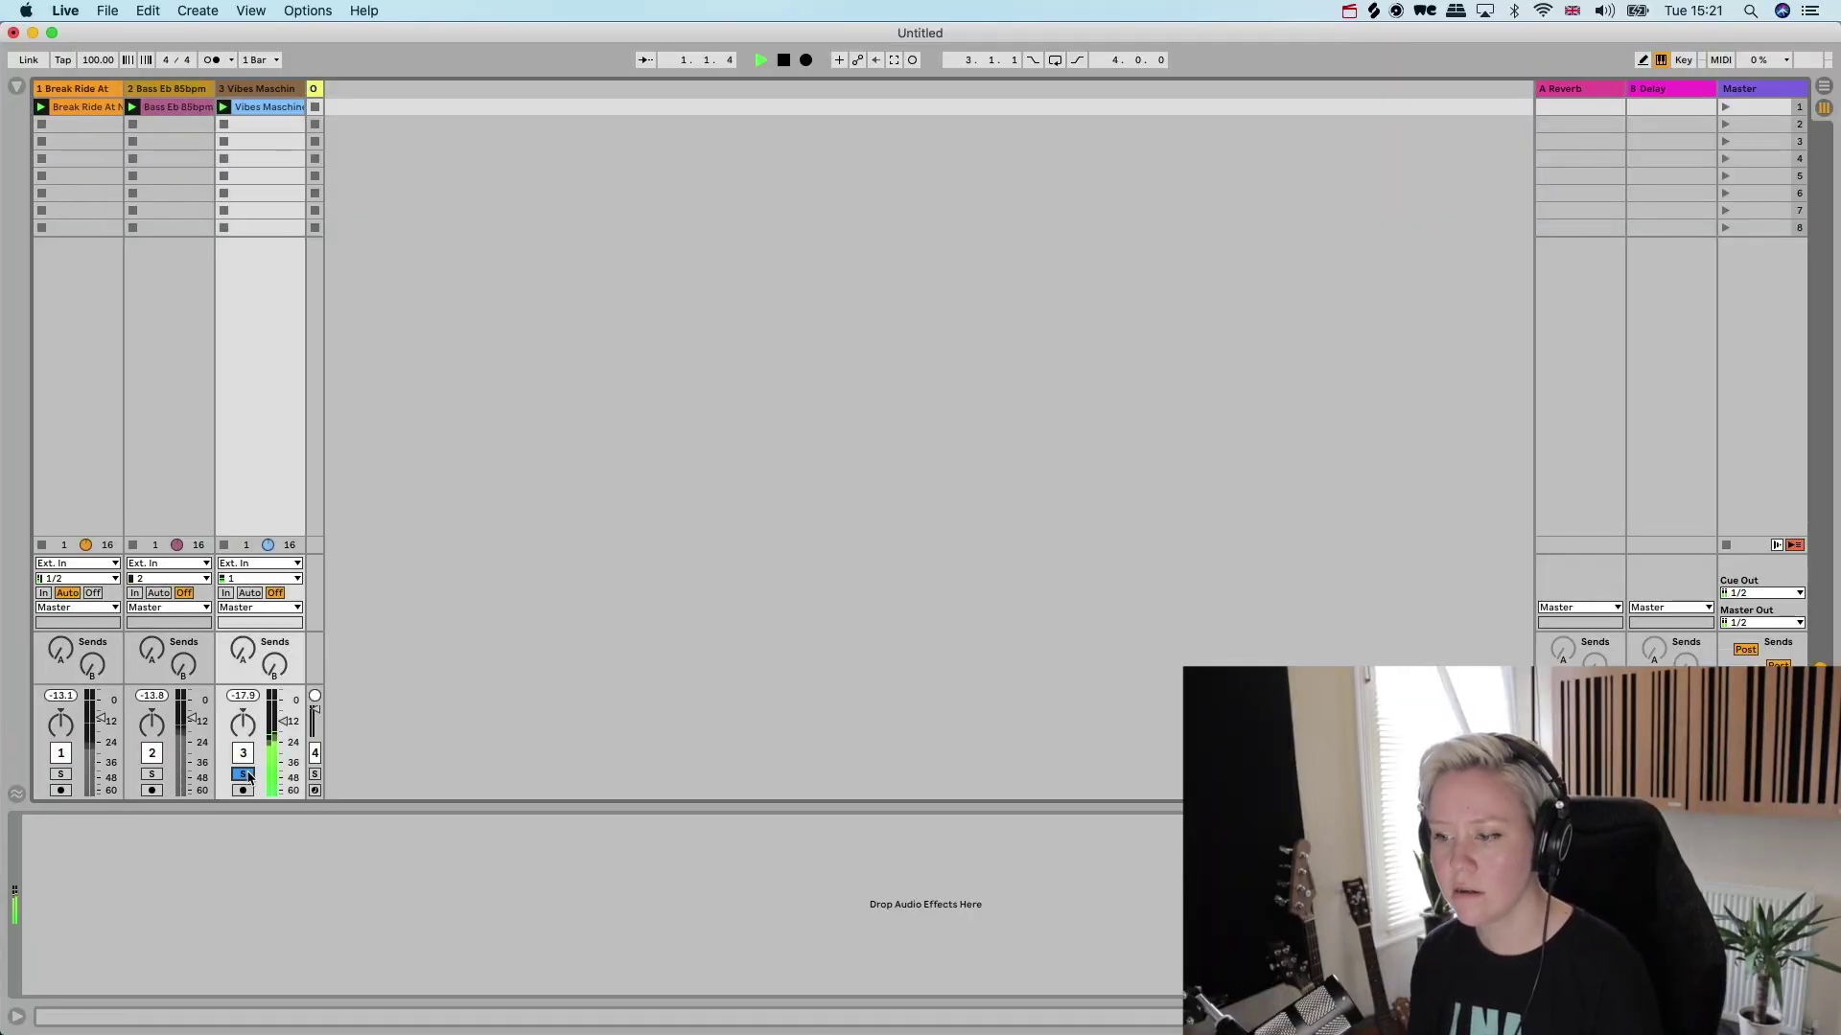
key(space)
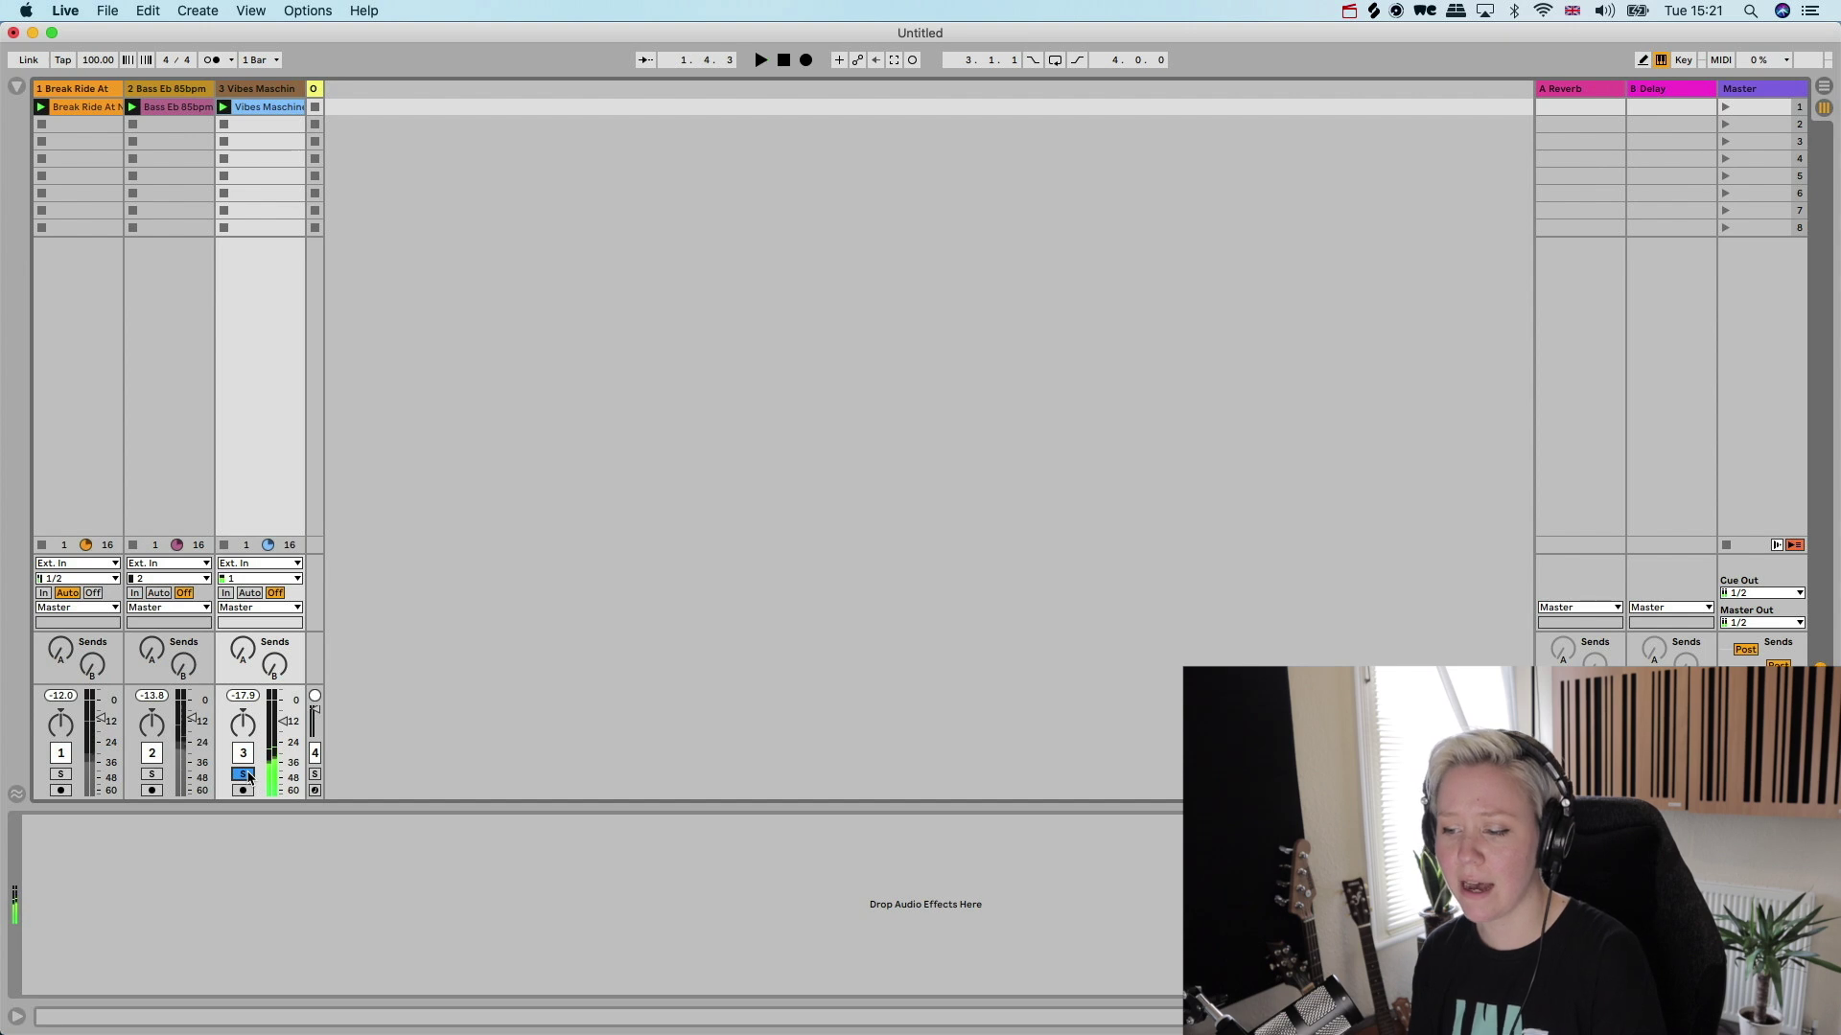
- Move Break Ride into second position and play, soloing Bass to compare
drag(79, 84, 211, 94)
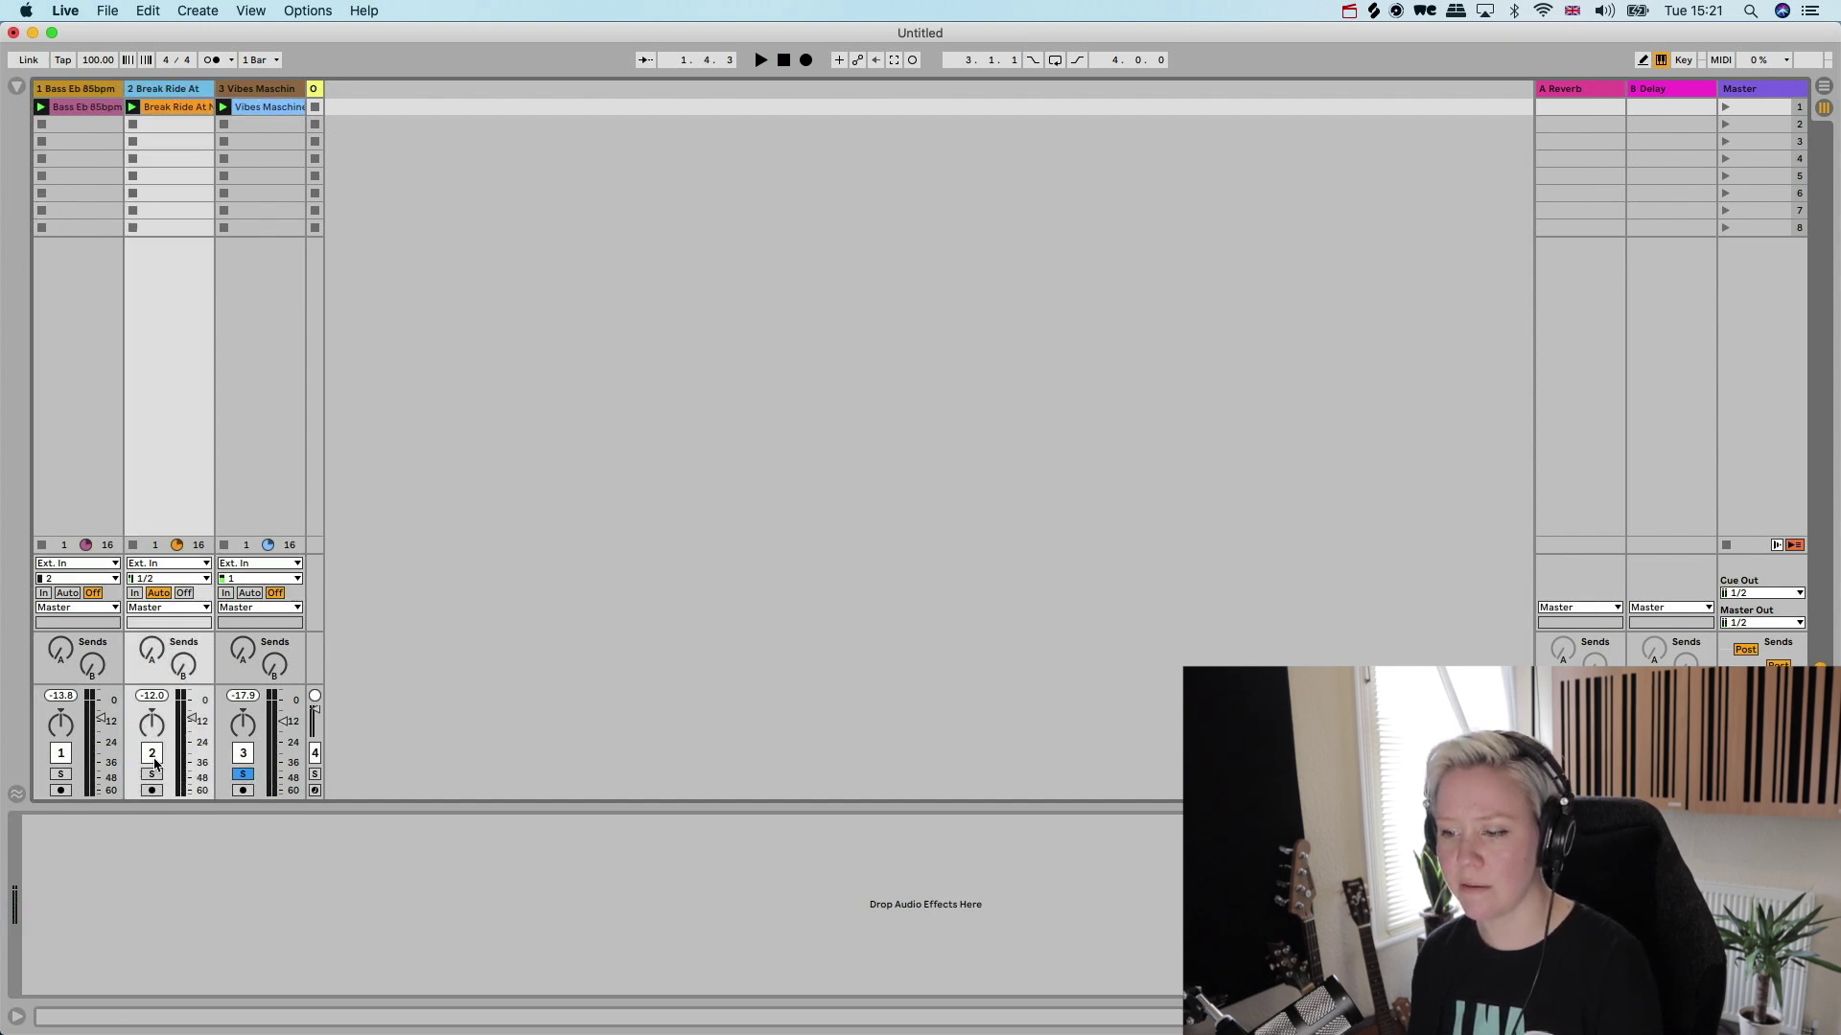
key(space)
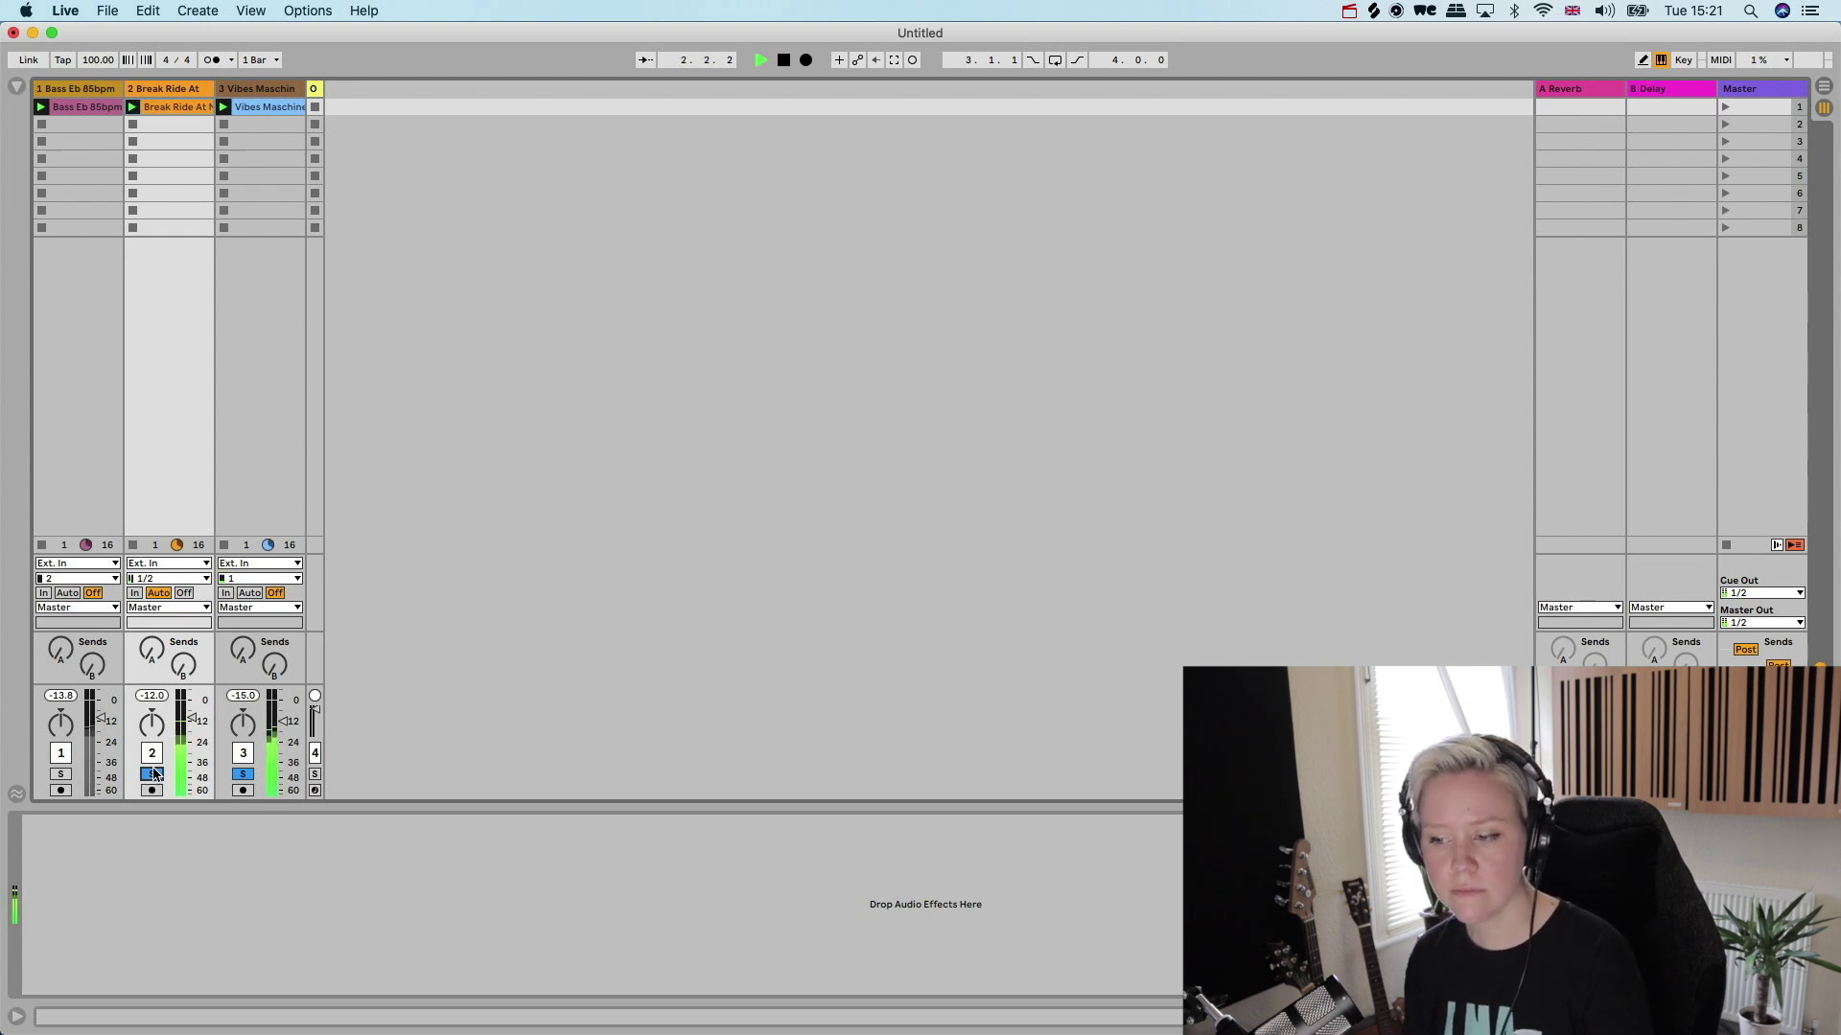
click(60, 774)
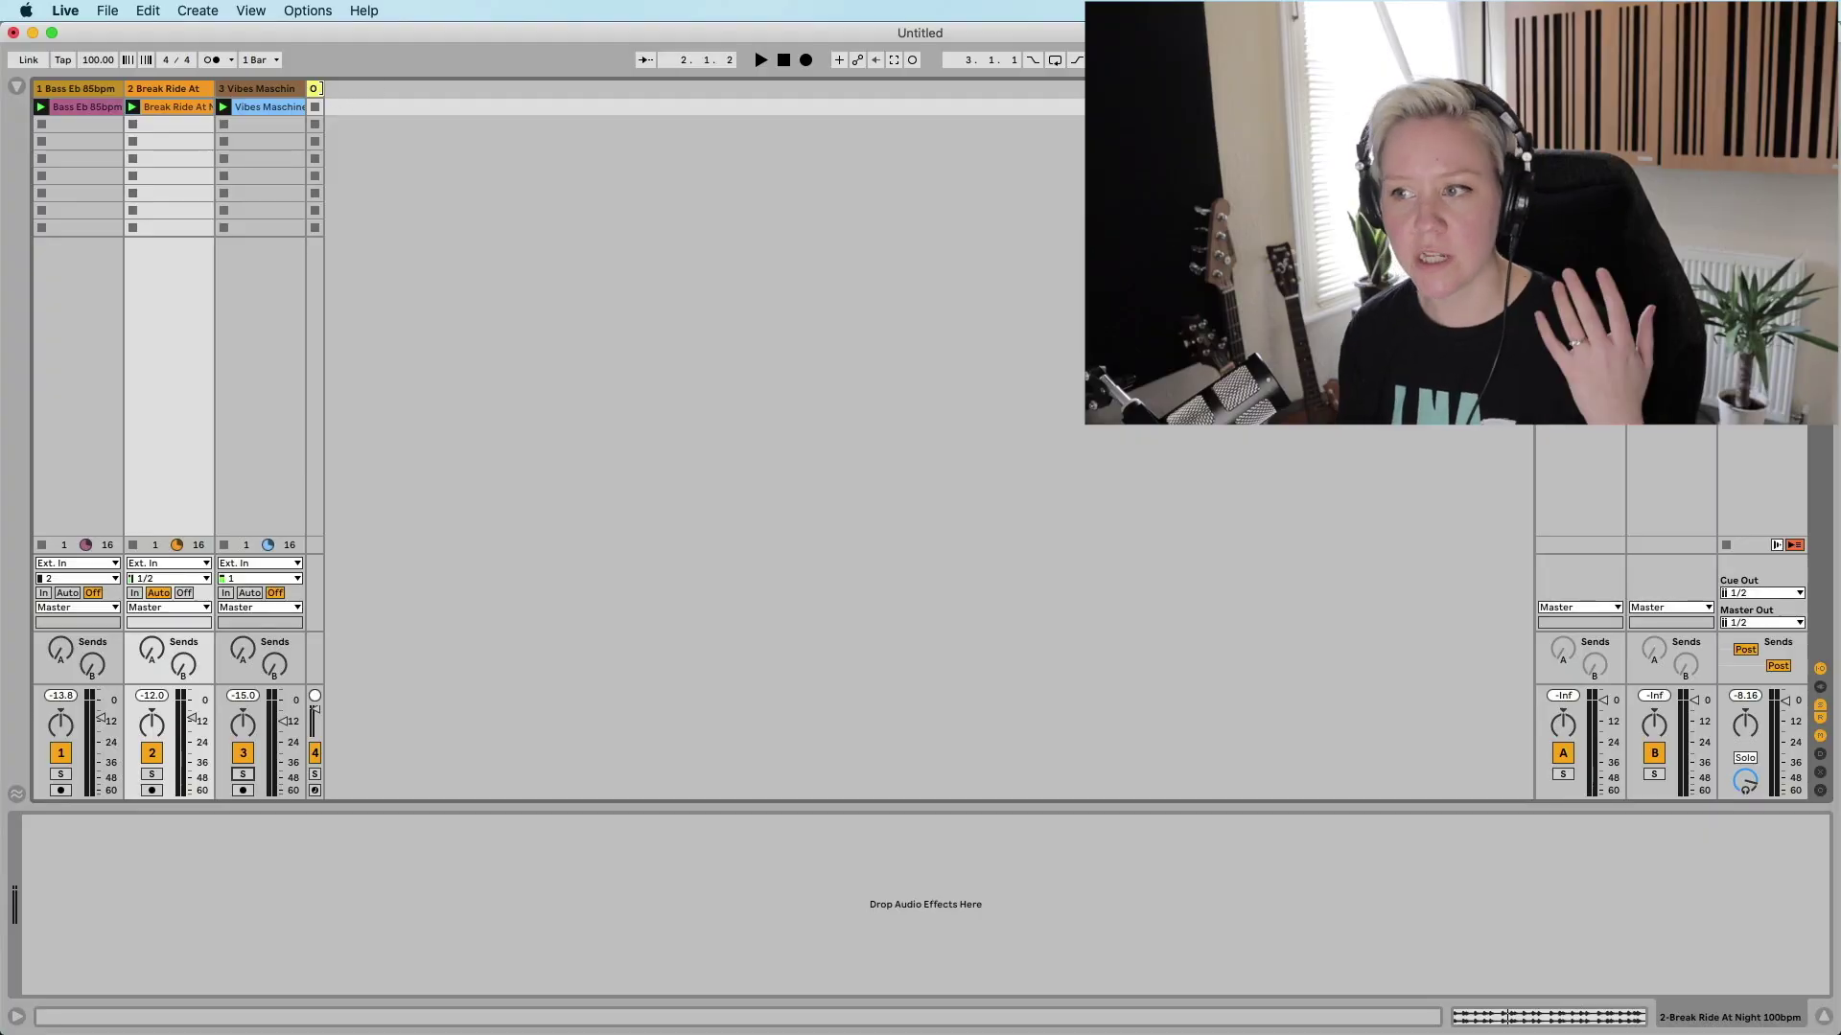
- Select and widen the Organ House track, solo Vibes, and play the set to jam along
click(315, 89)
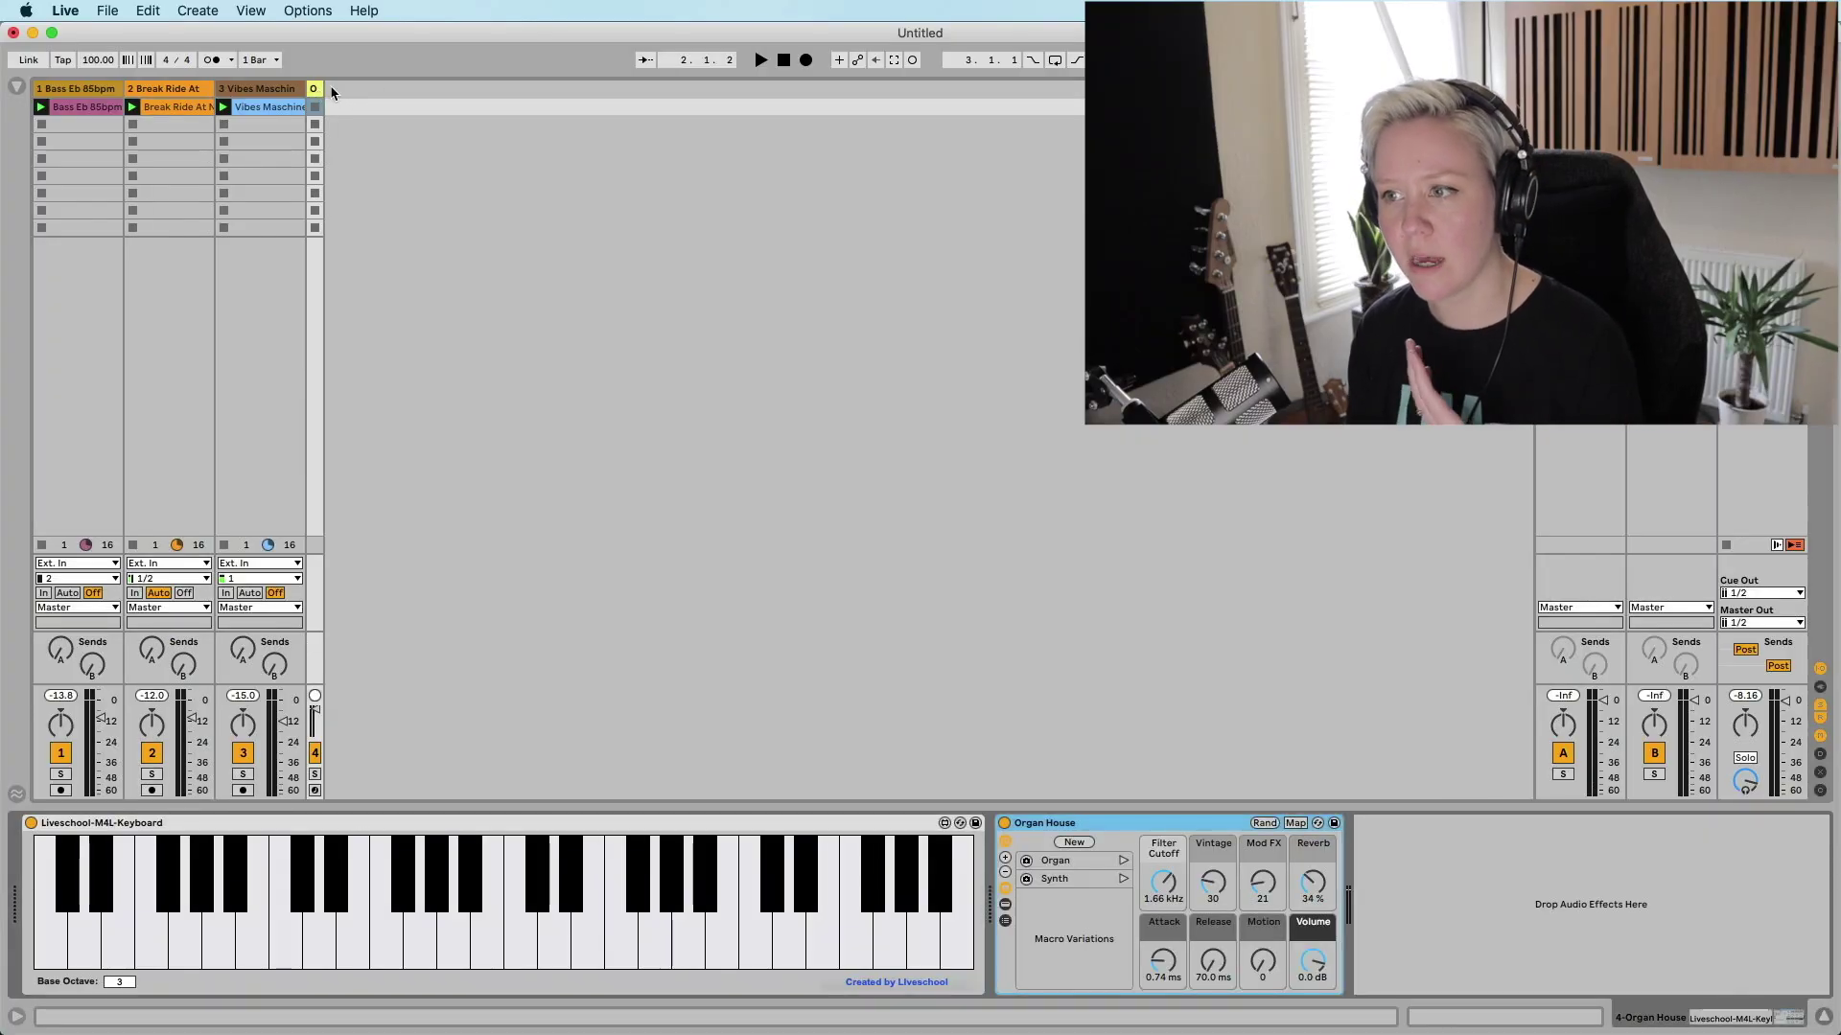
drag(322, 89, 388, 89)
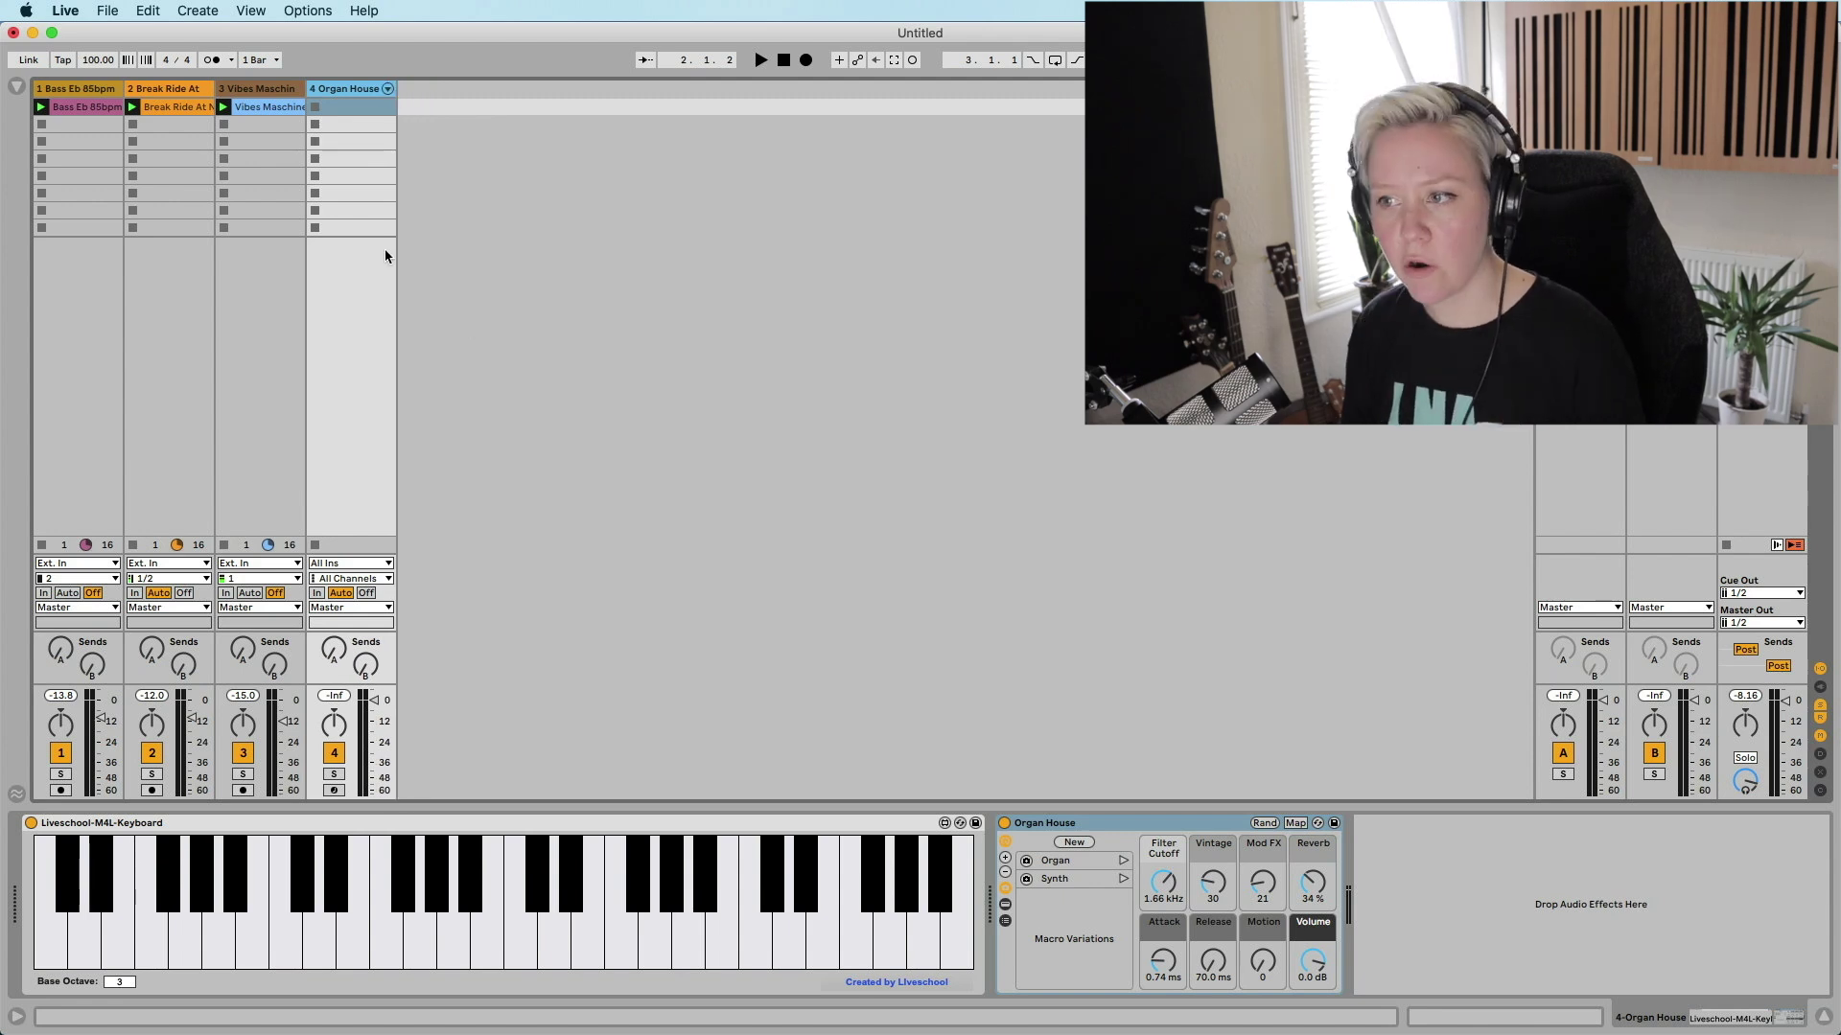
click(242, 775)
key(space)
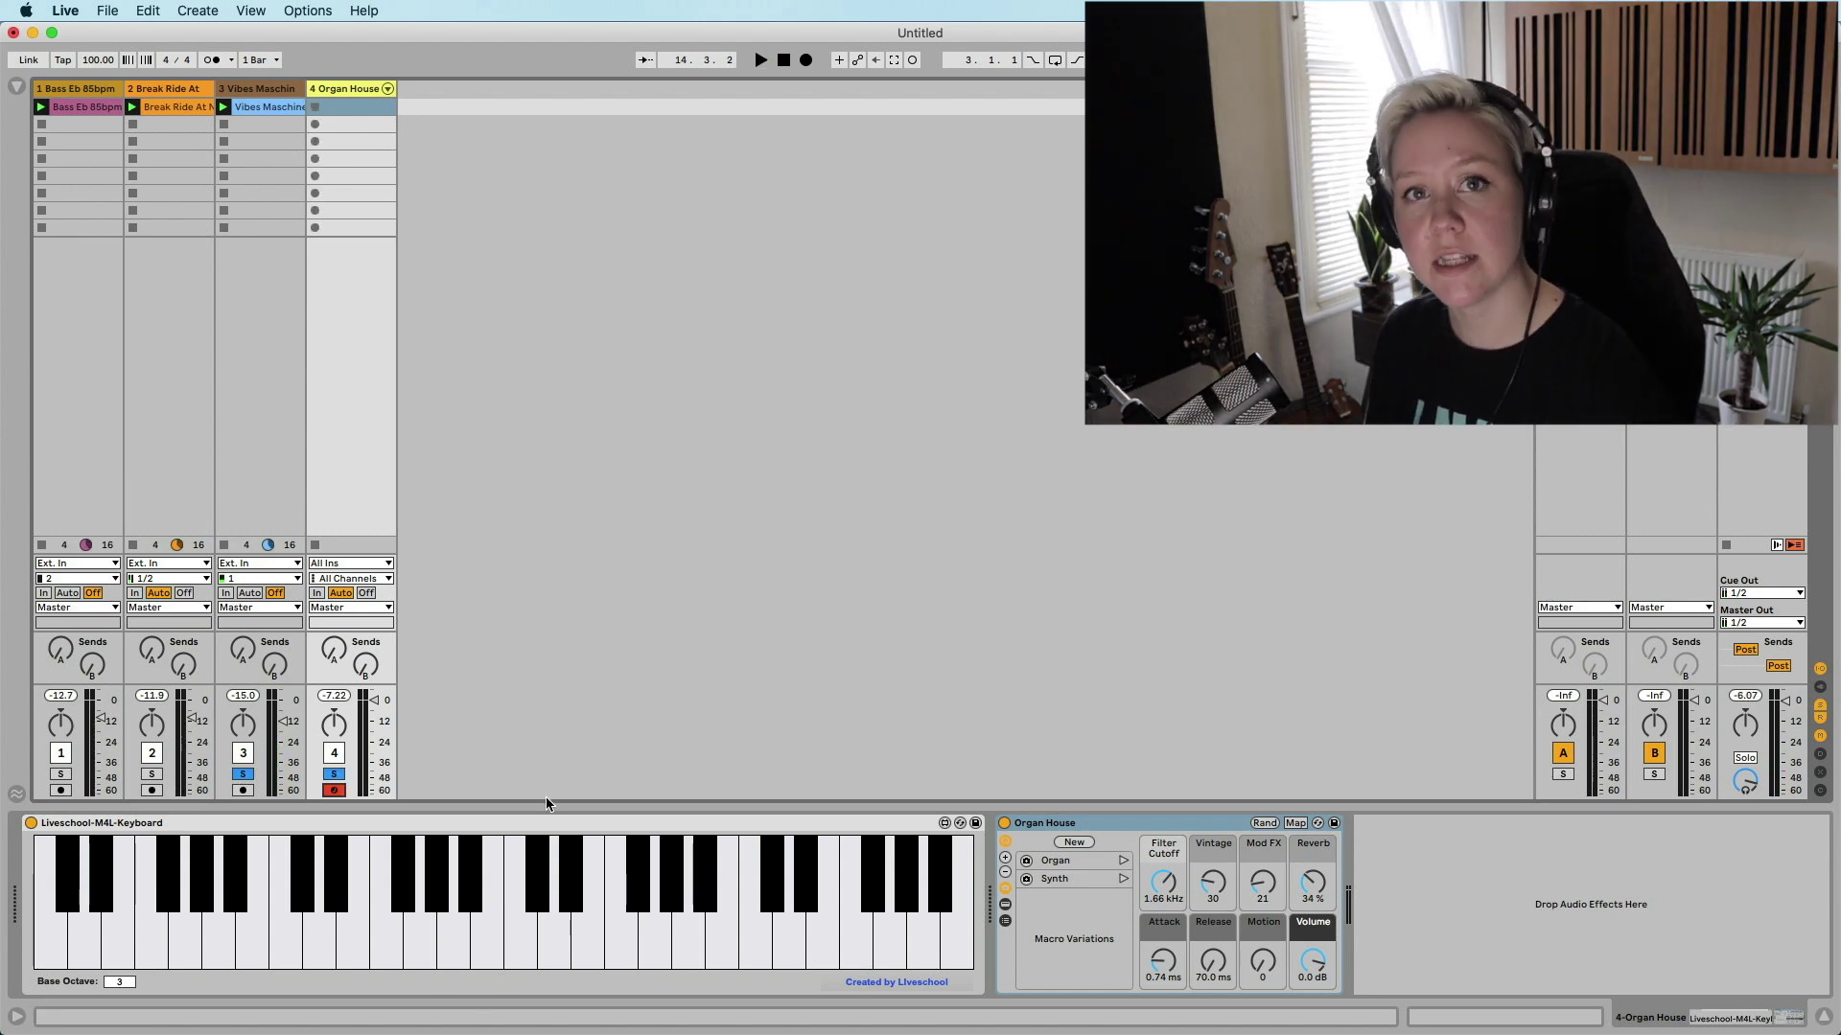
key(space)
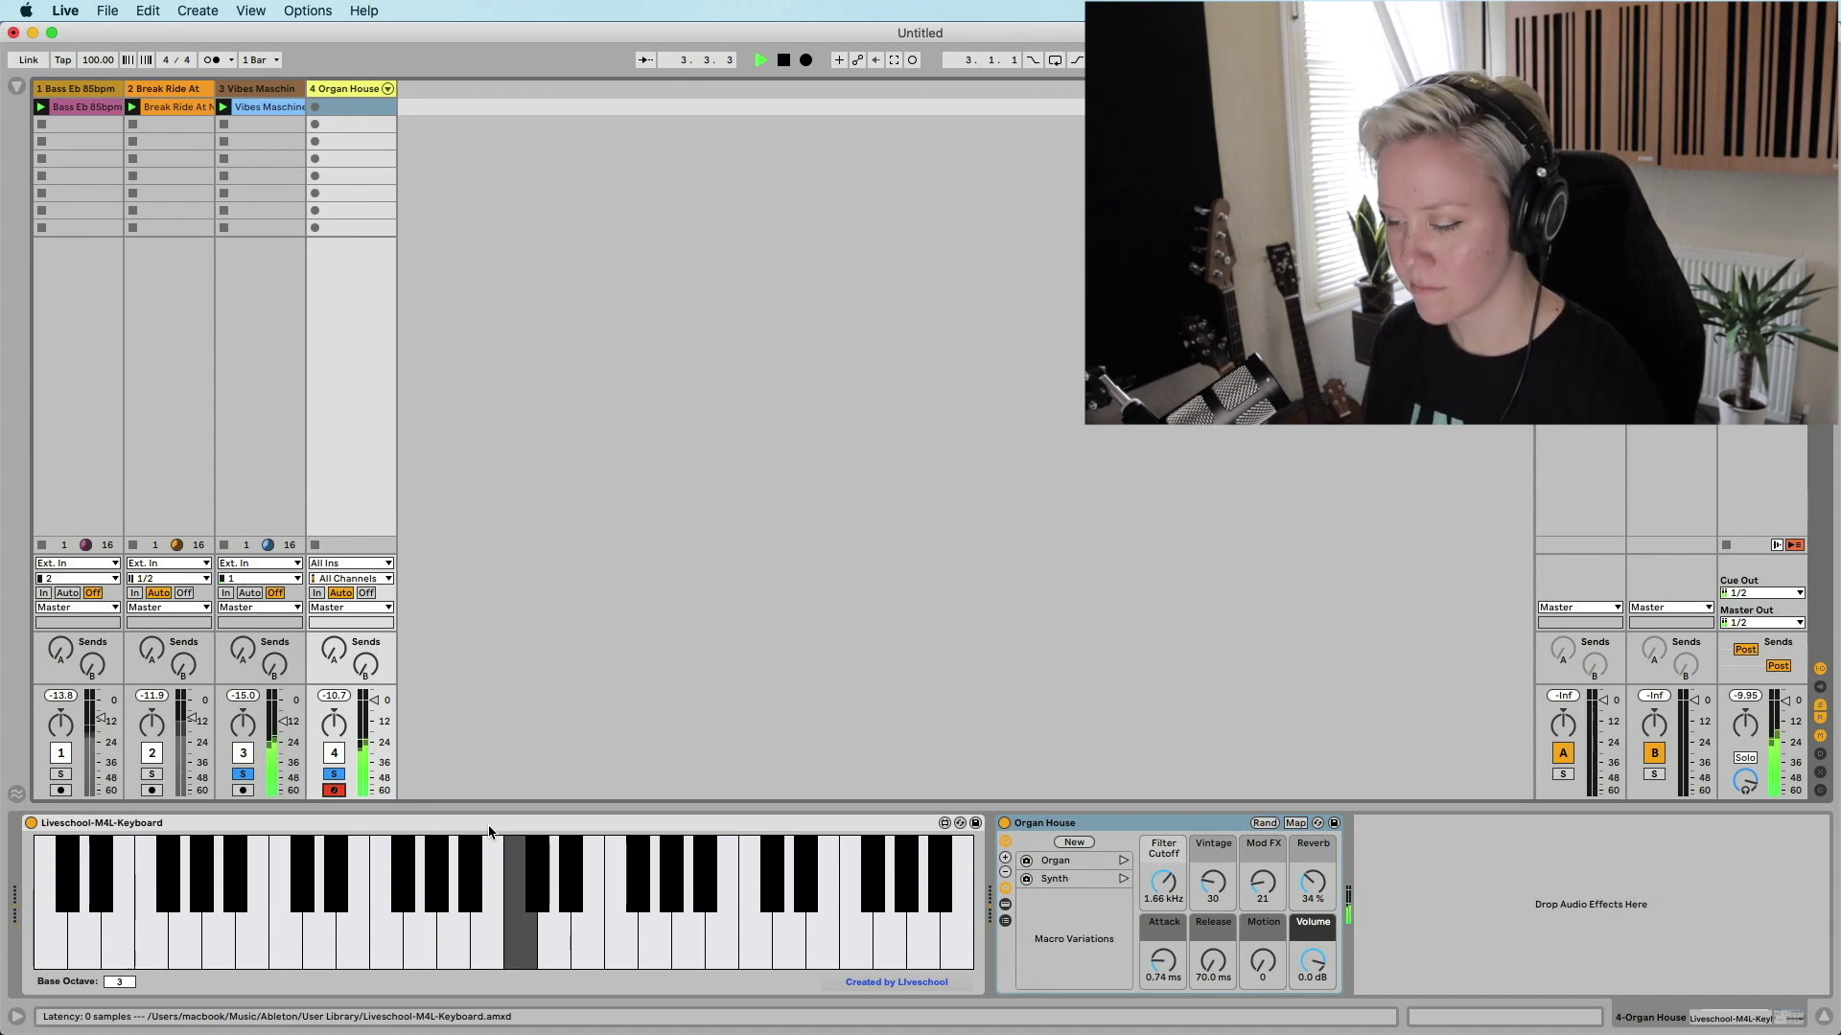
key(space)
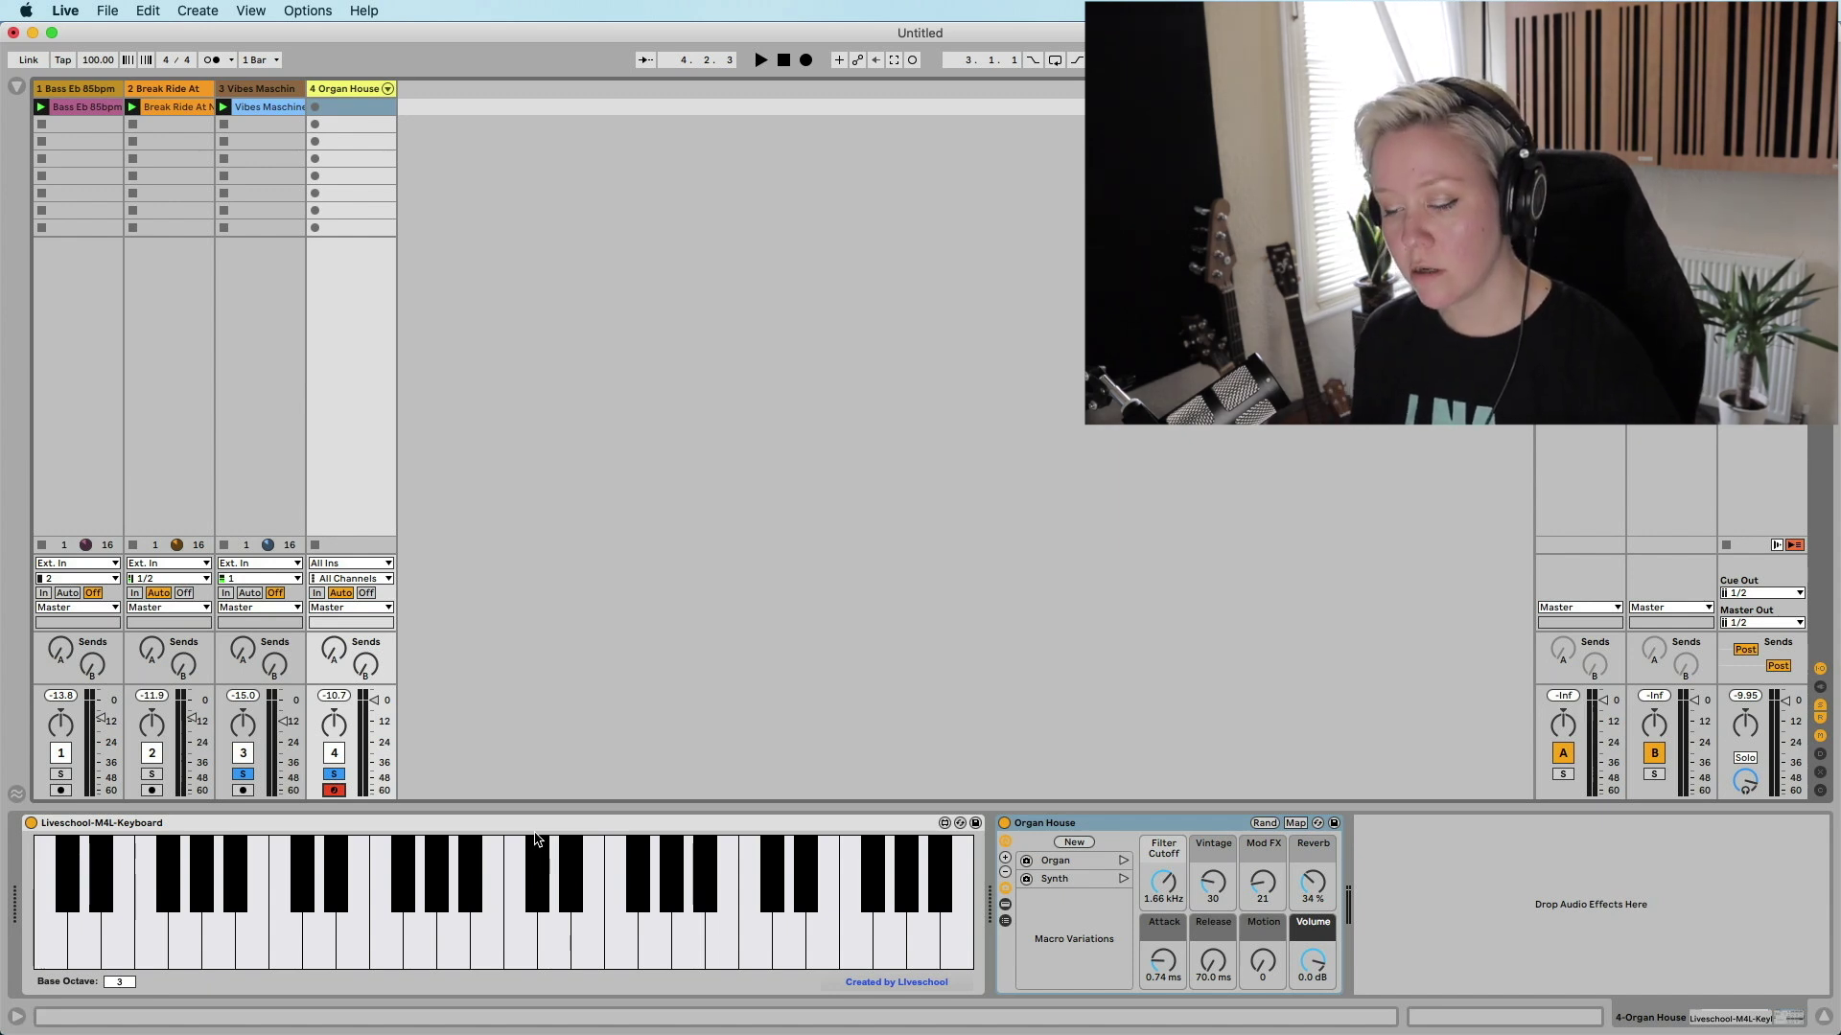
- Try organ notes D#, C#, C and B over the playing loops
key(e)
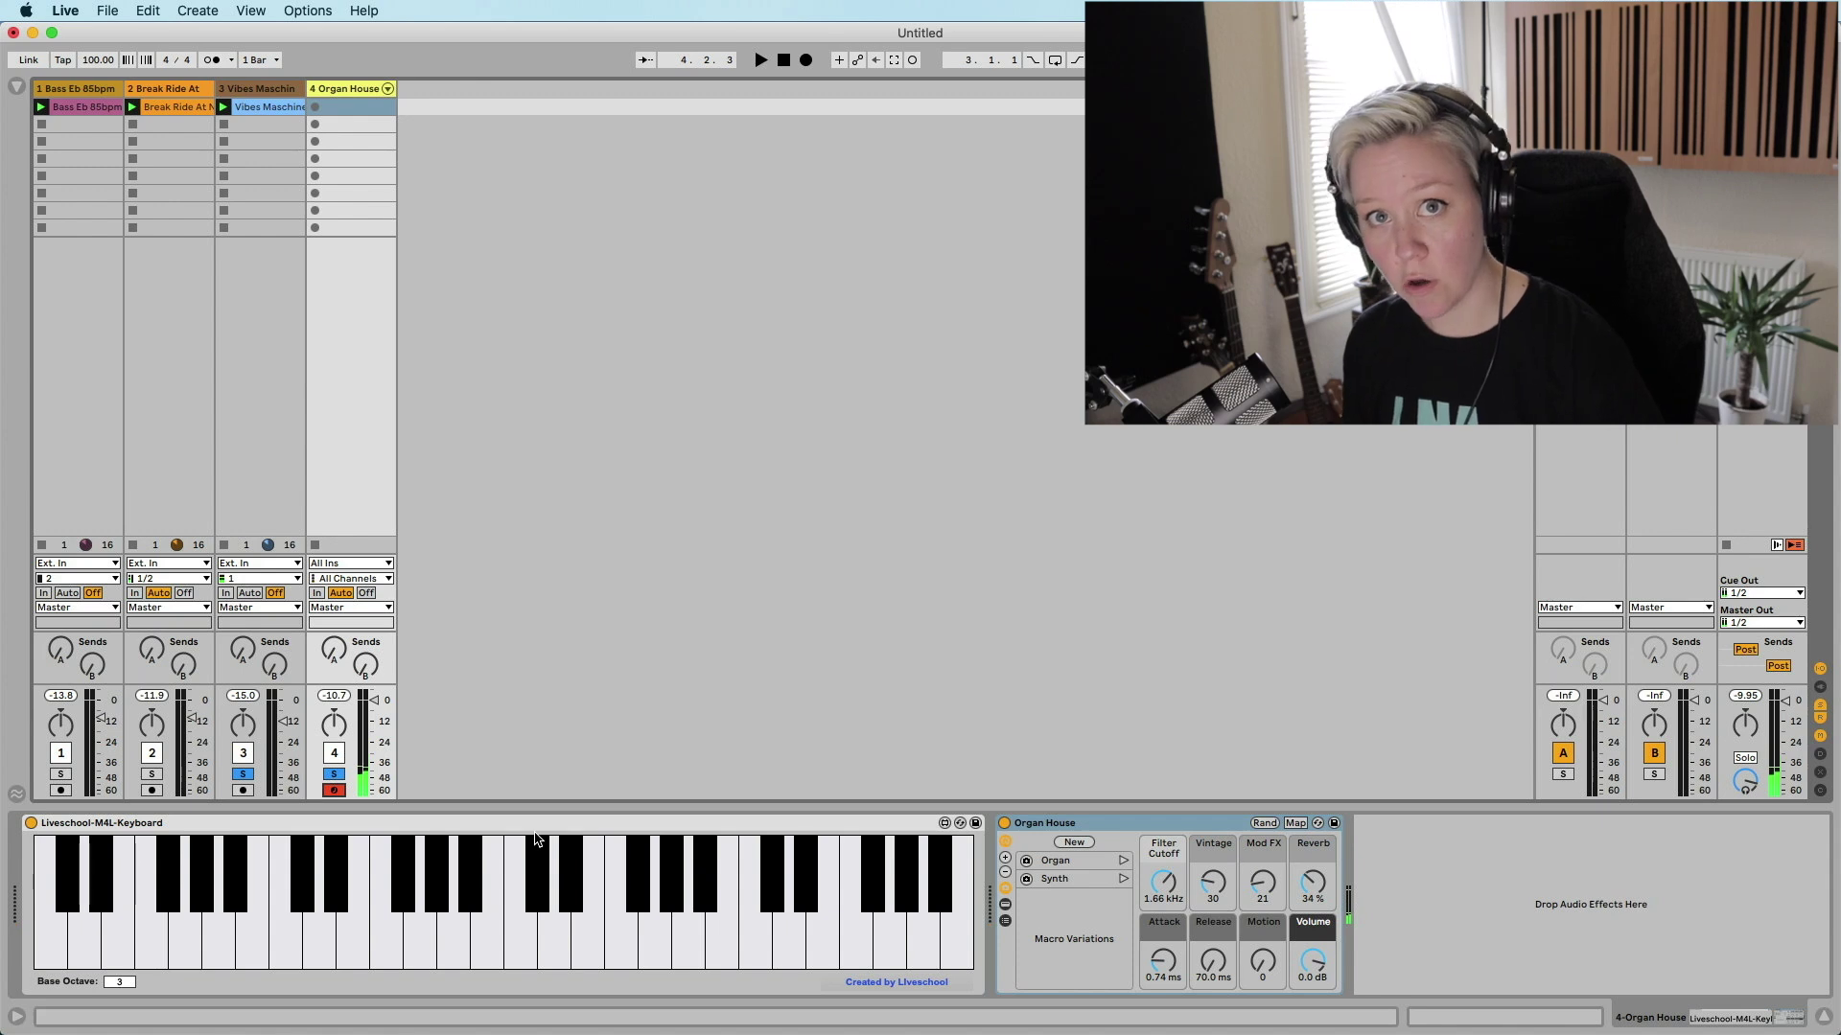
key(space)
key(e)
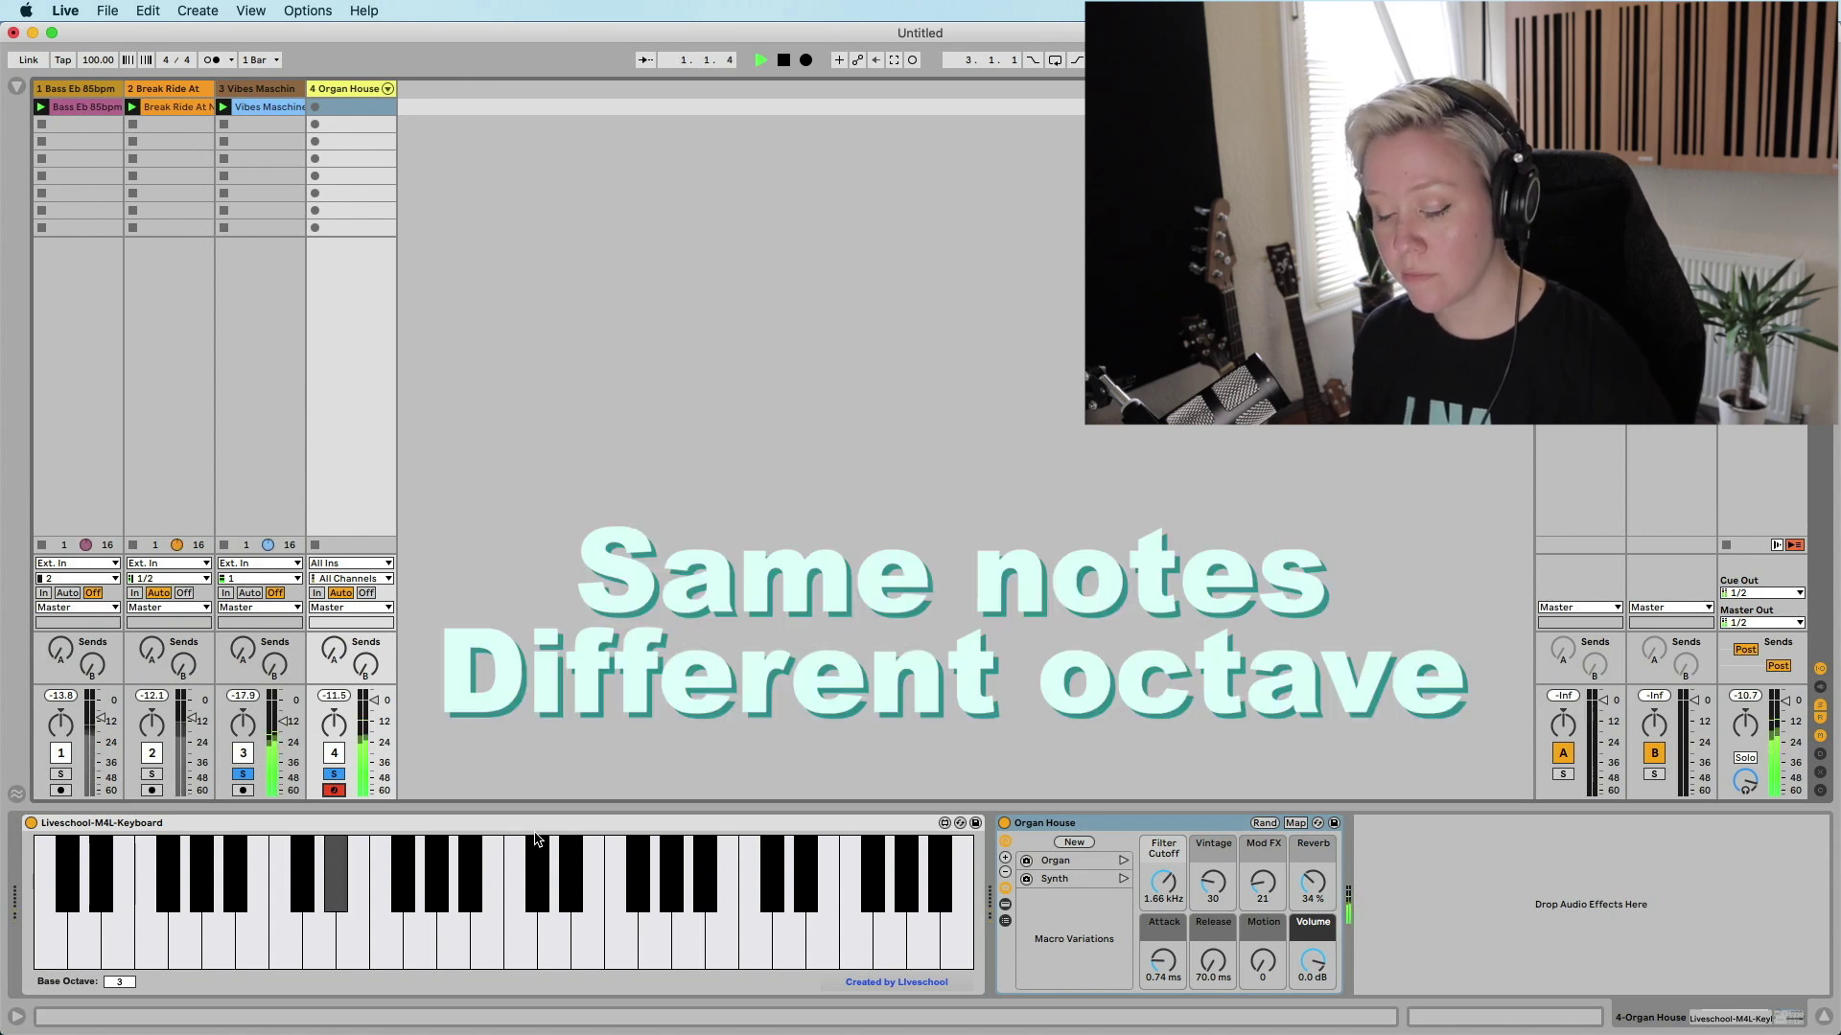
key(w)
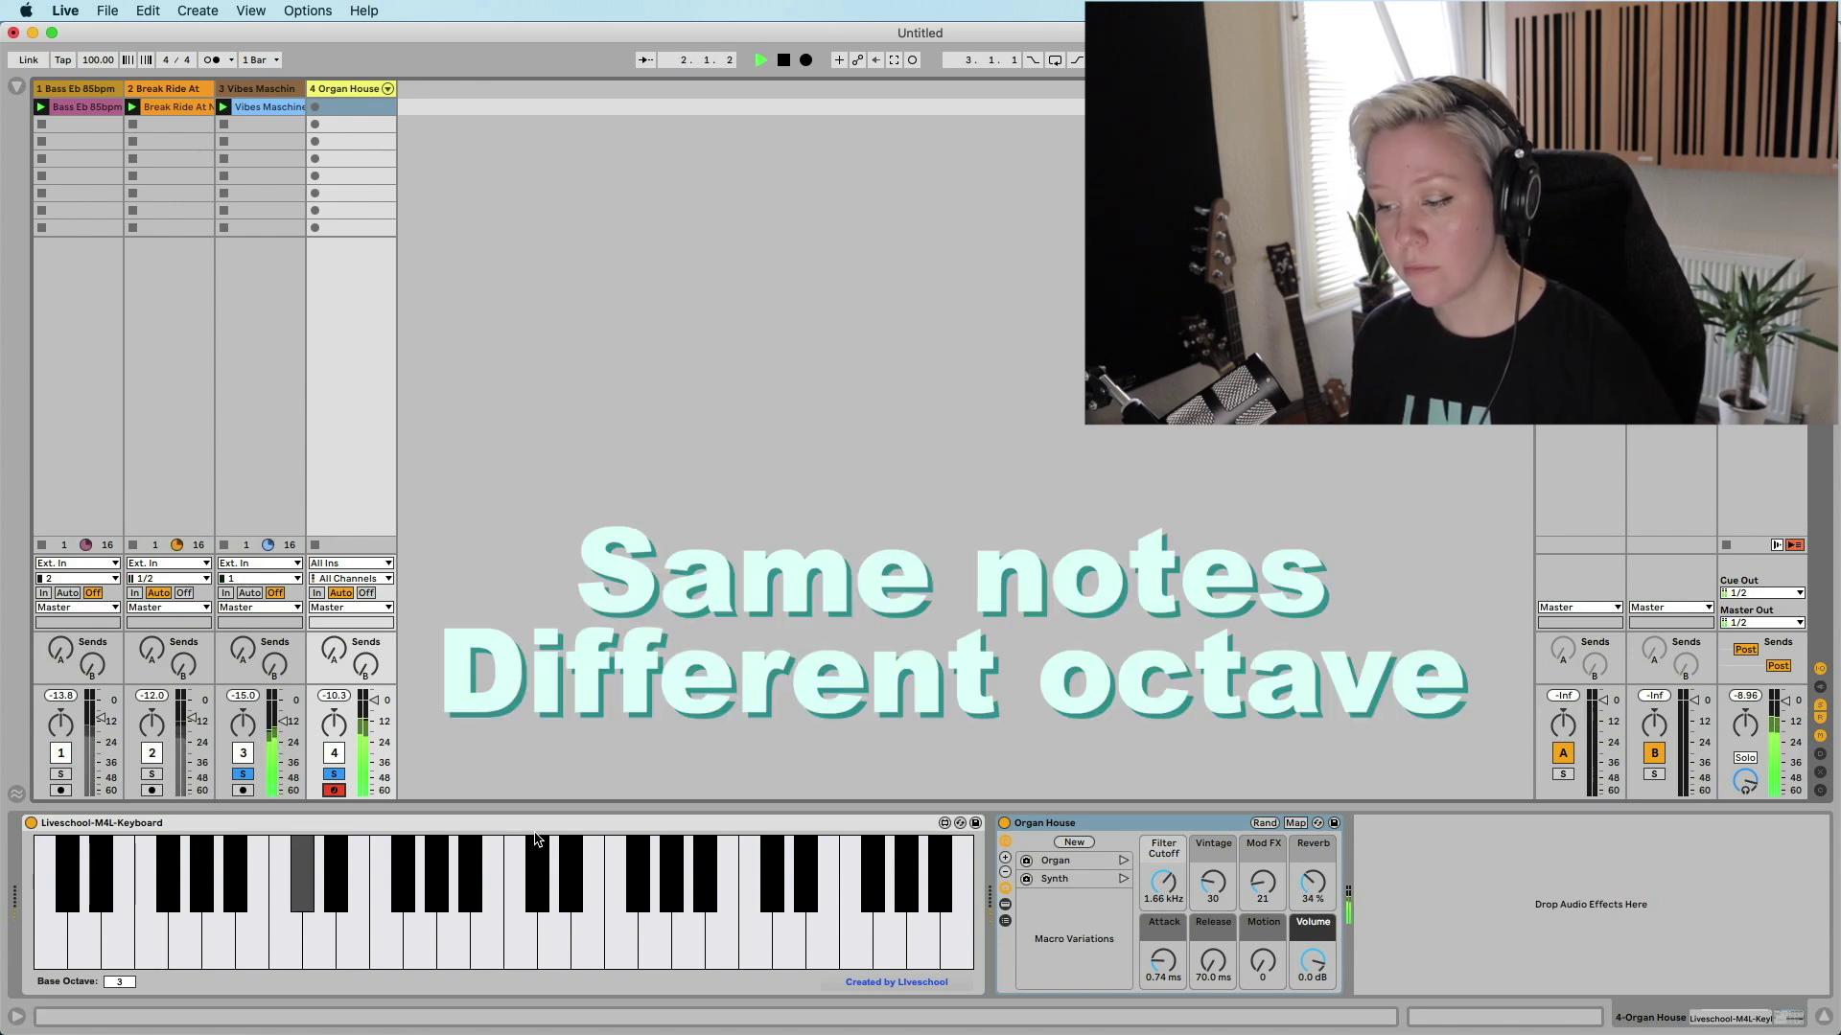
key(a)
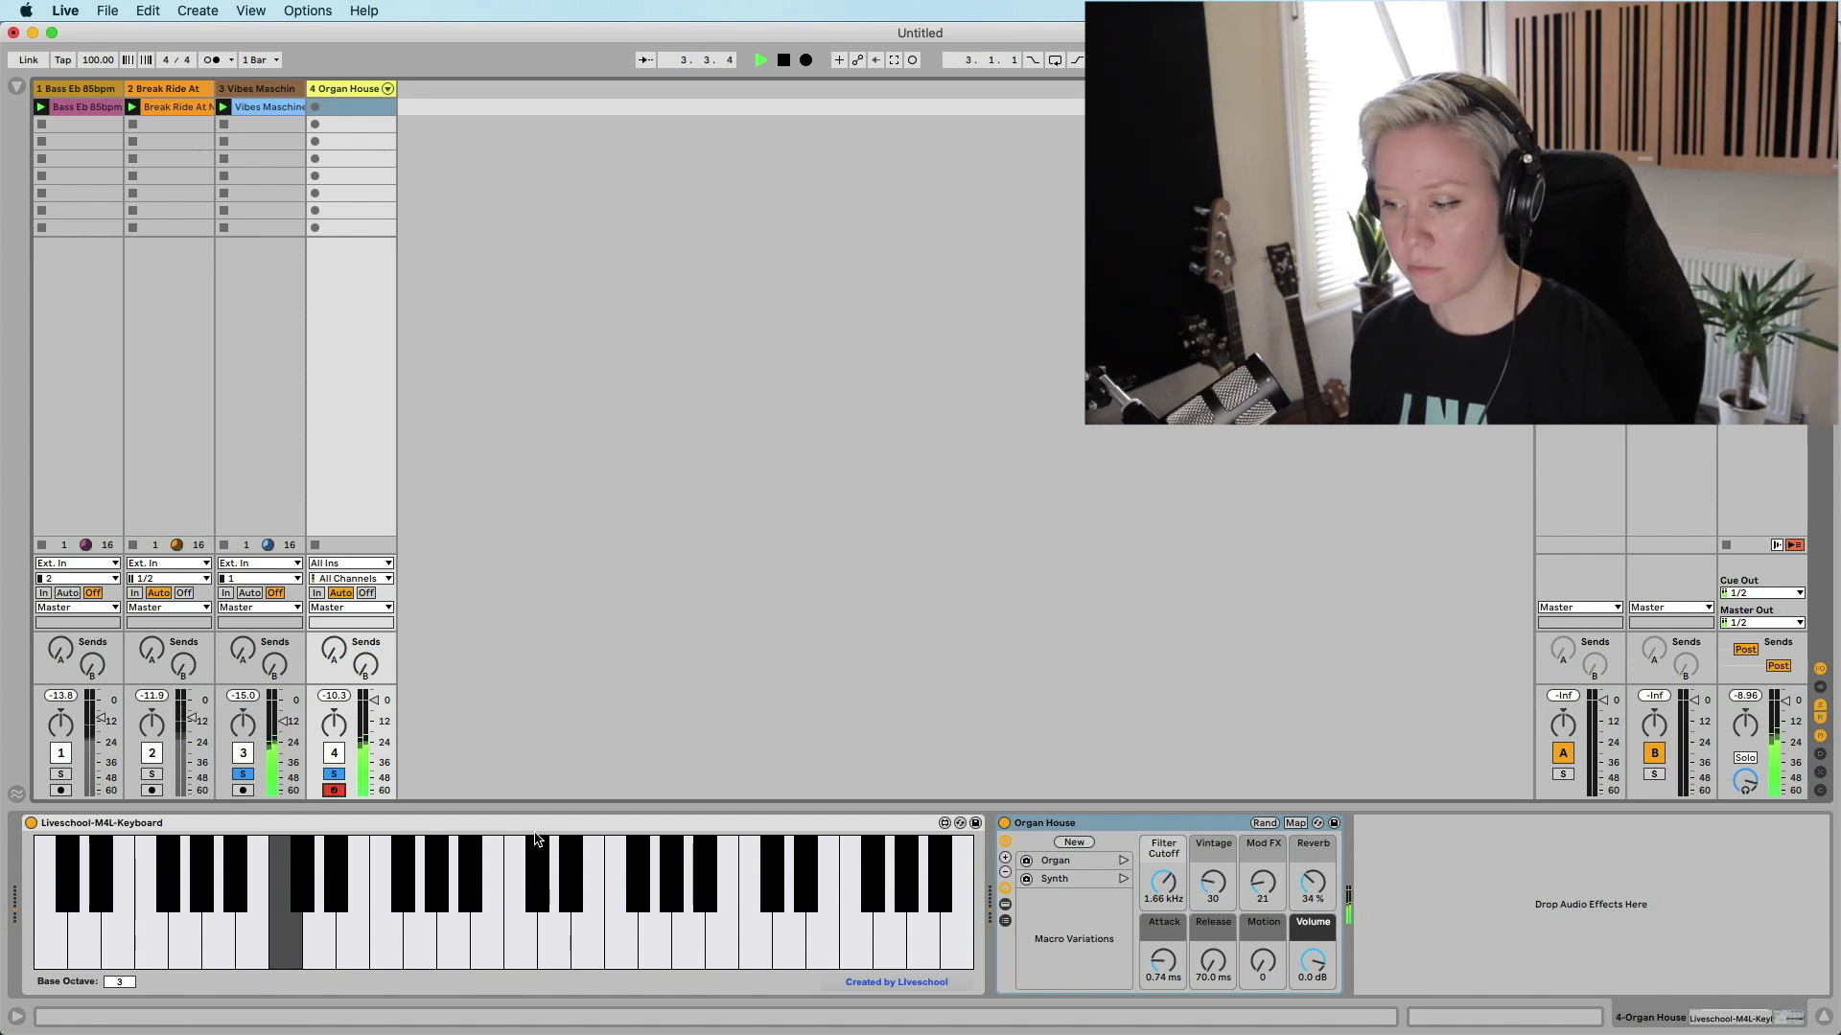
key(j)
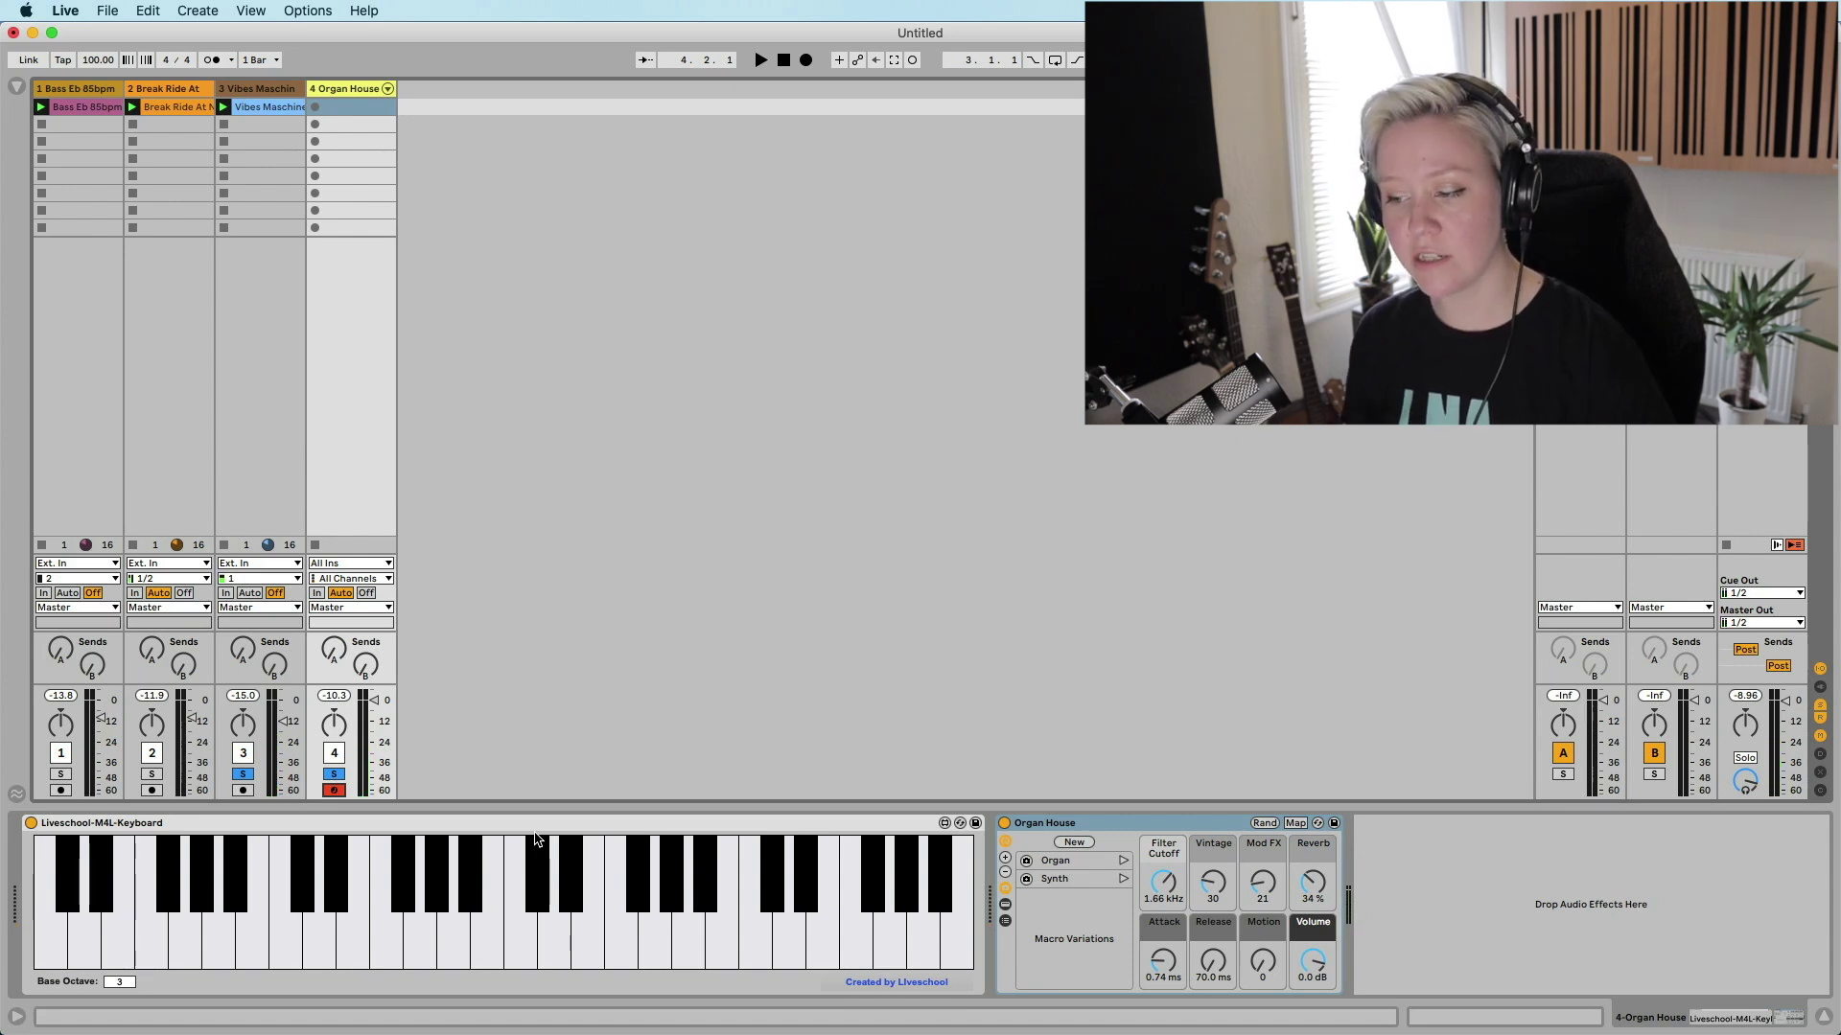
- Play an F#, G#, A# organ phrase over the loops, then restart playback to record it
key(space)
key(t)
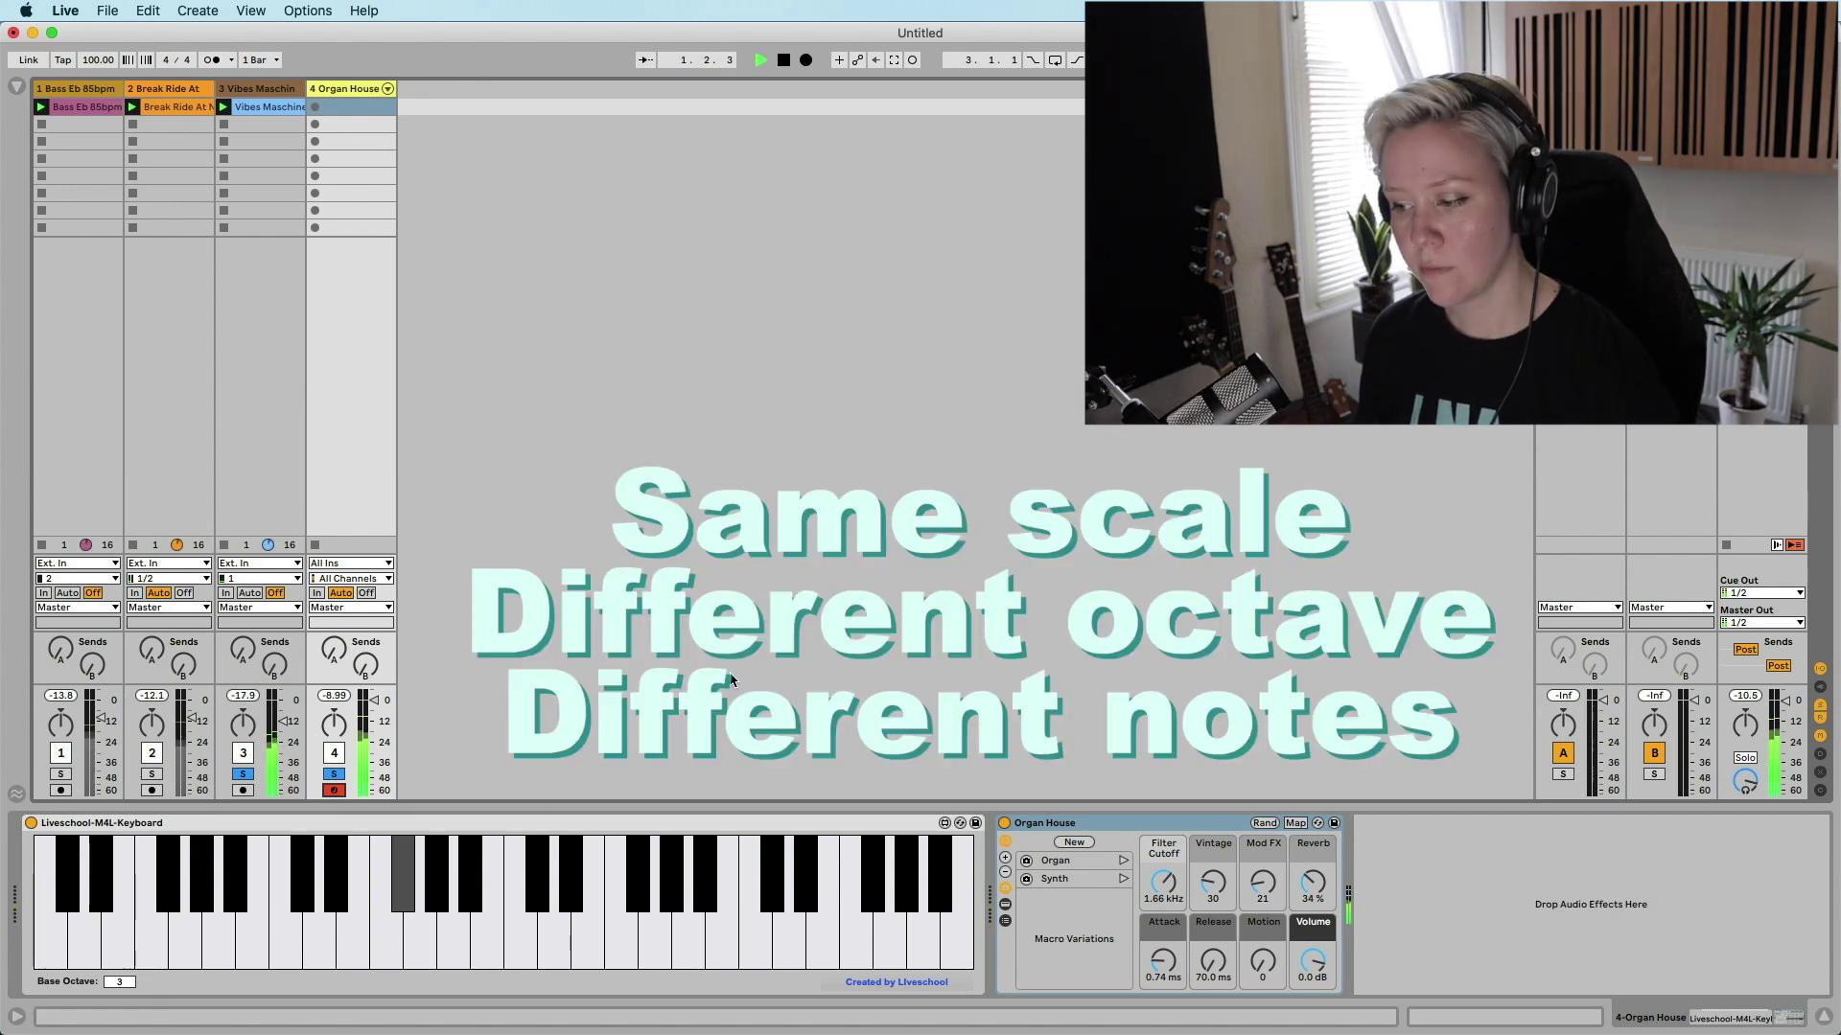
key(y)
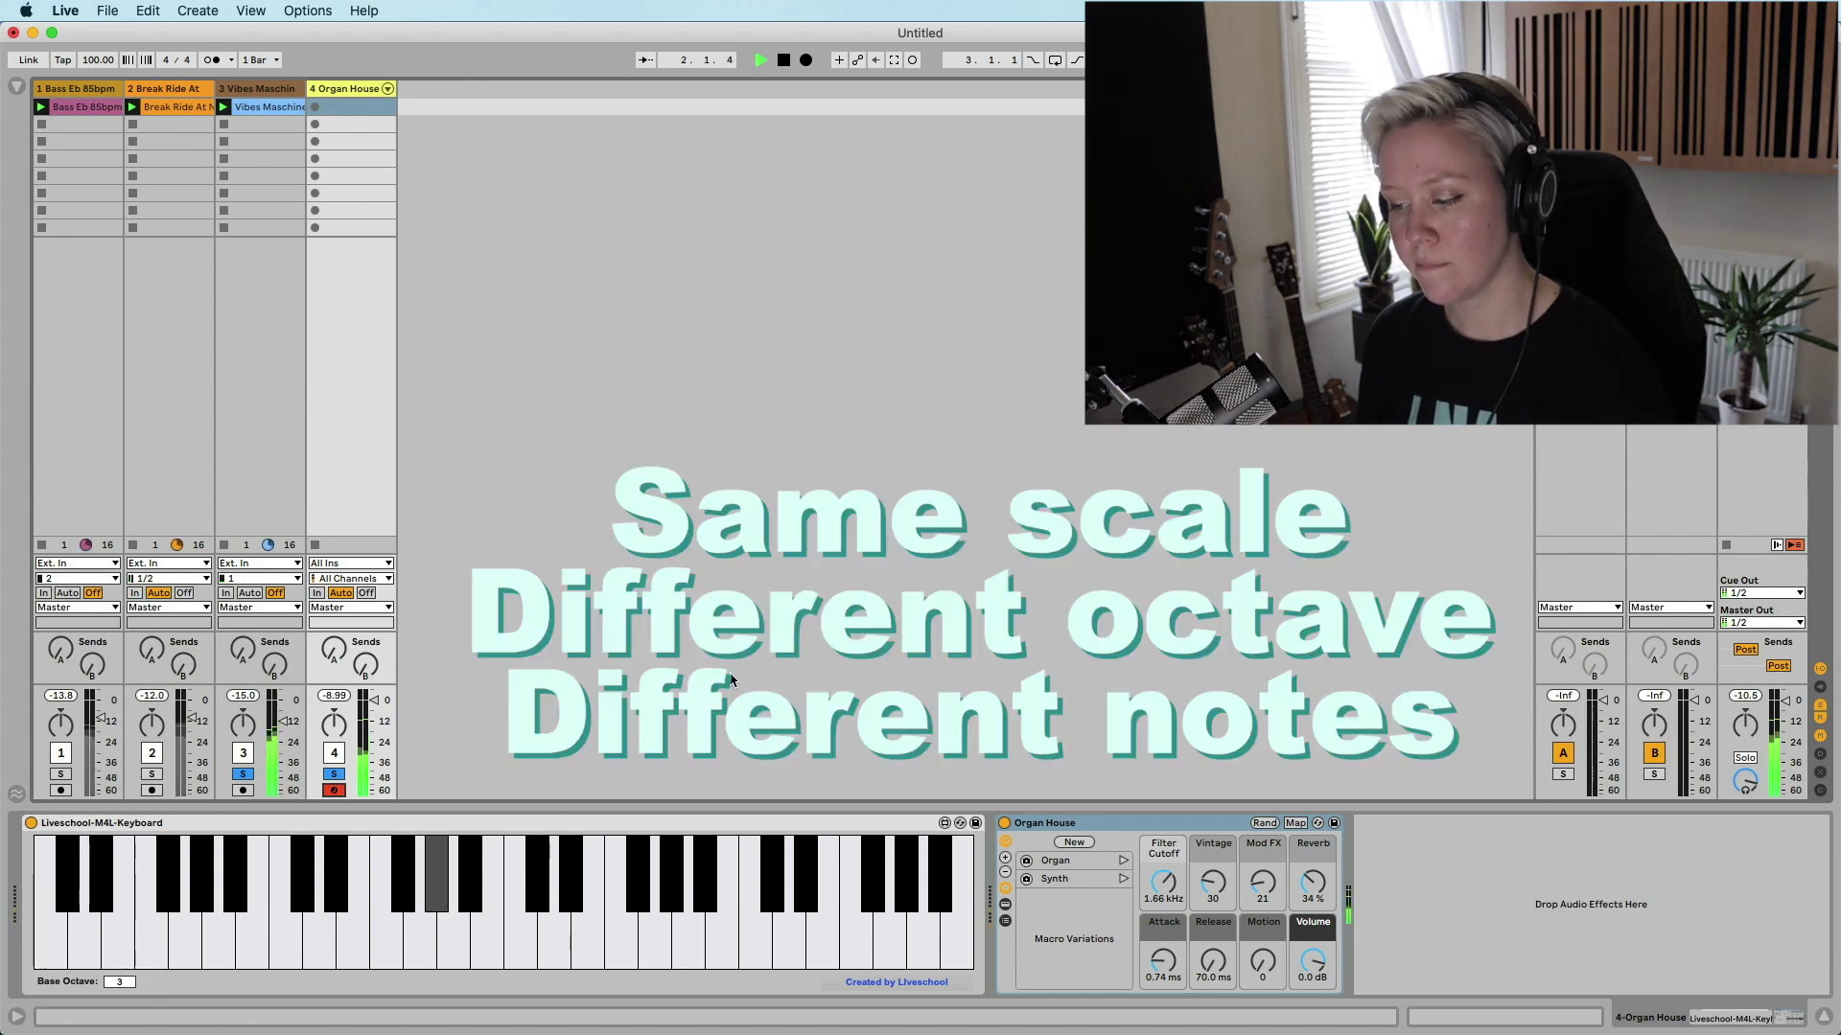
key(u)
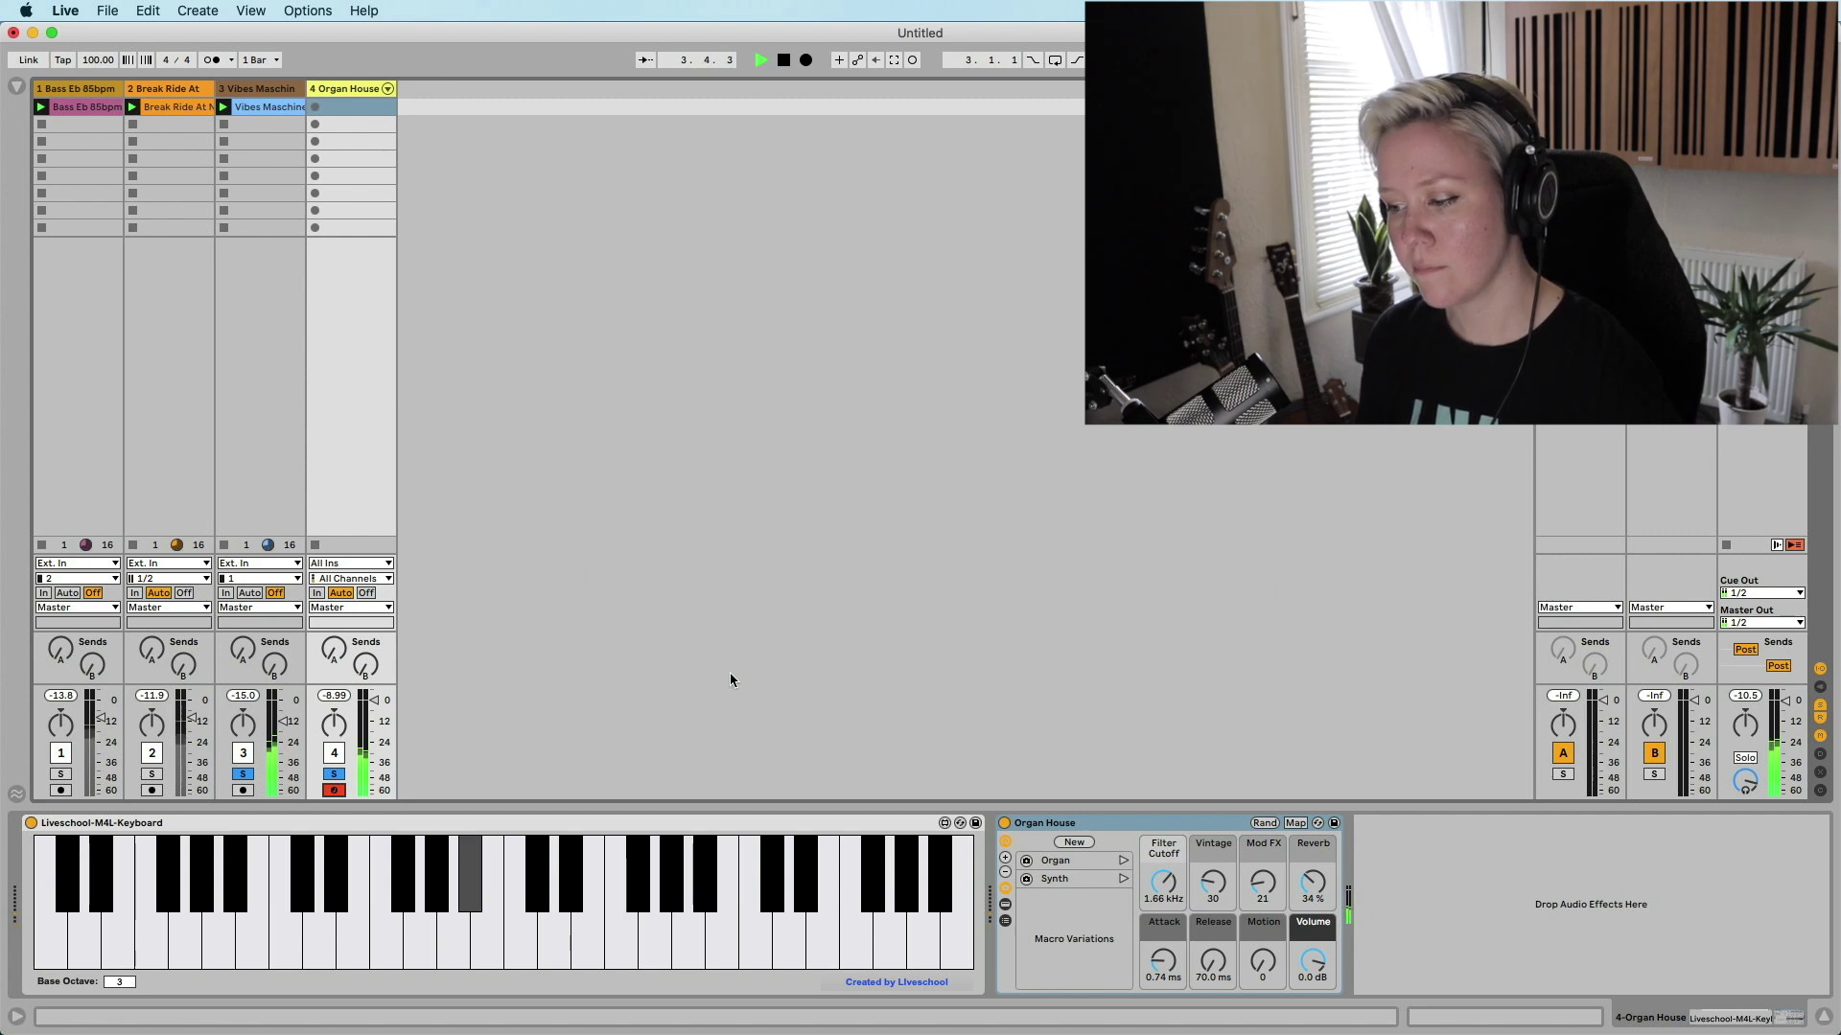
key(t)
key(y)
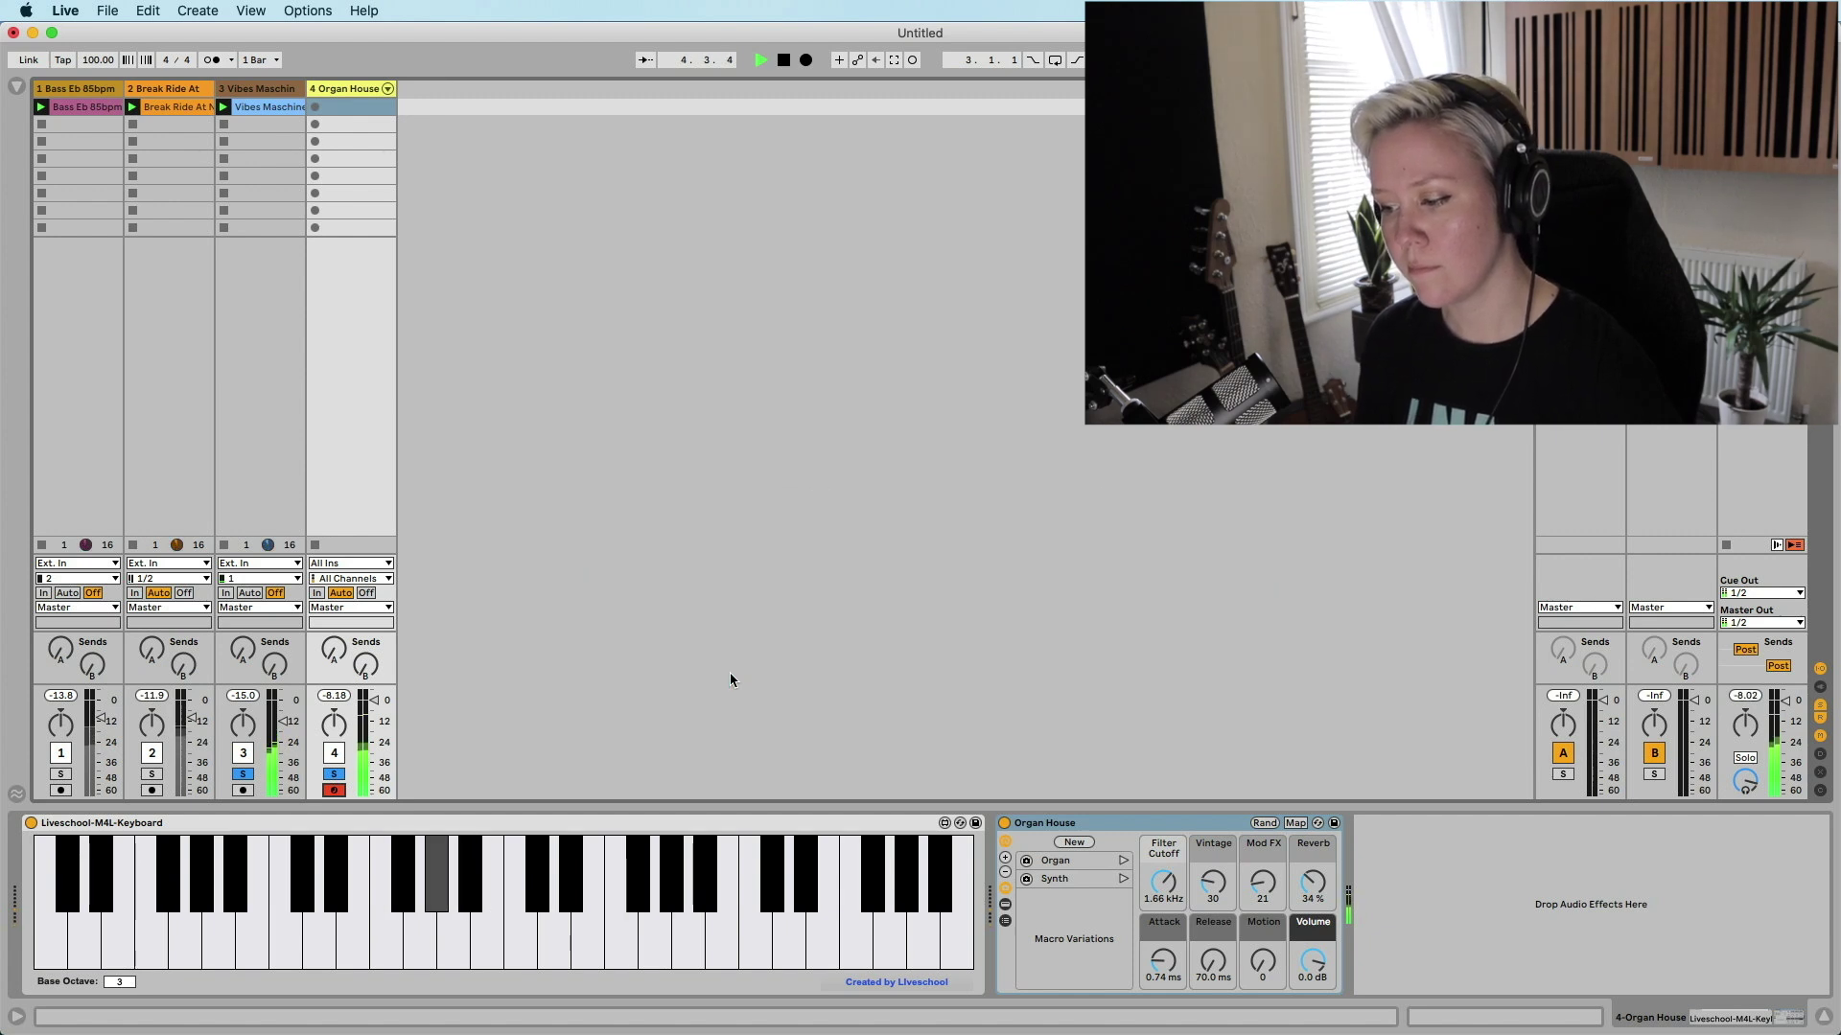
key(t)
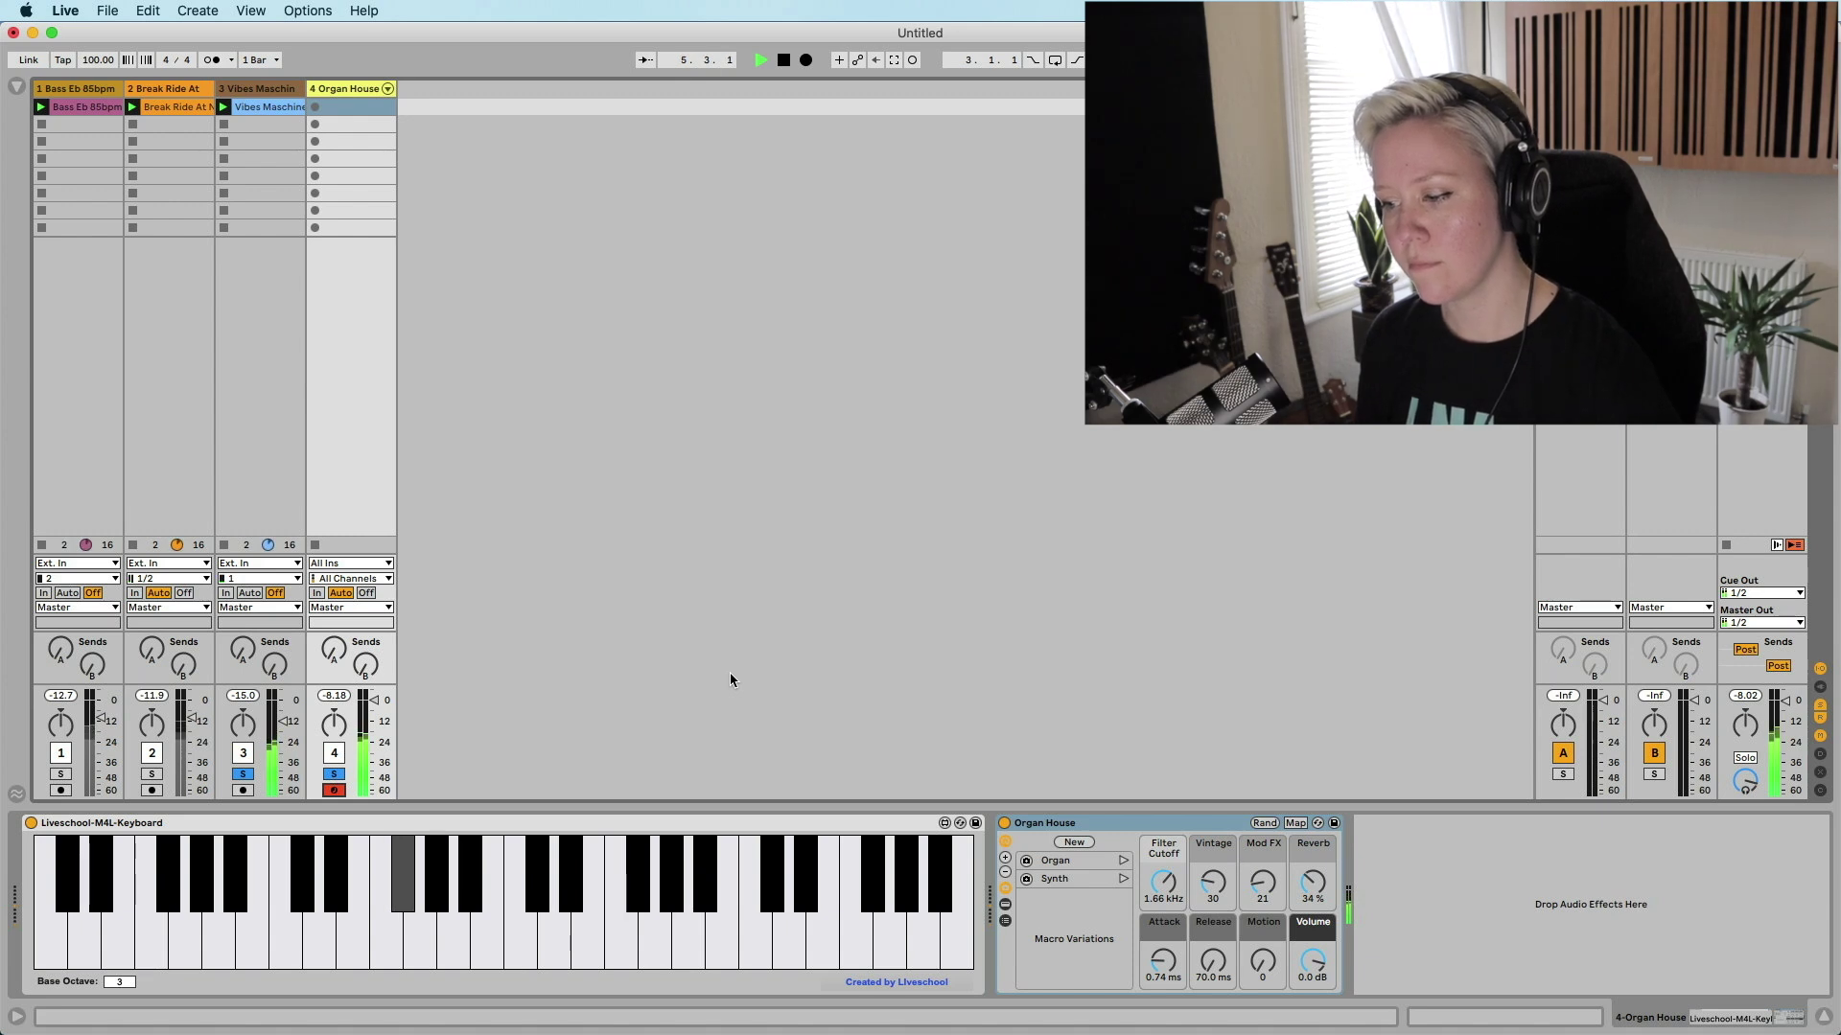
key(space)
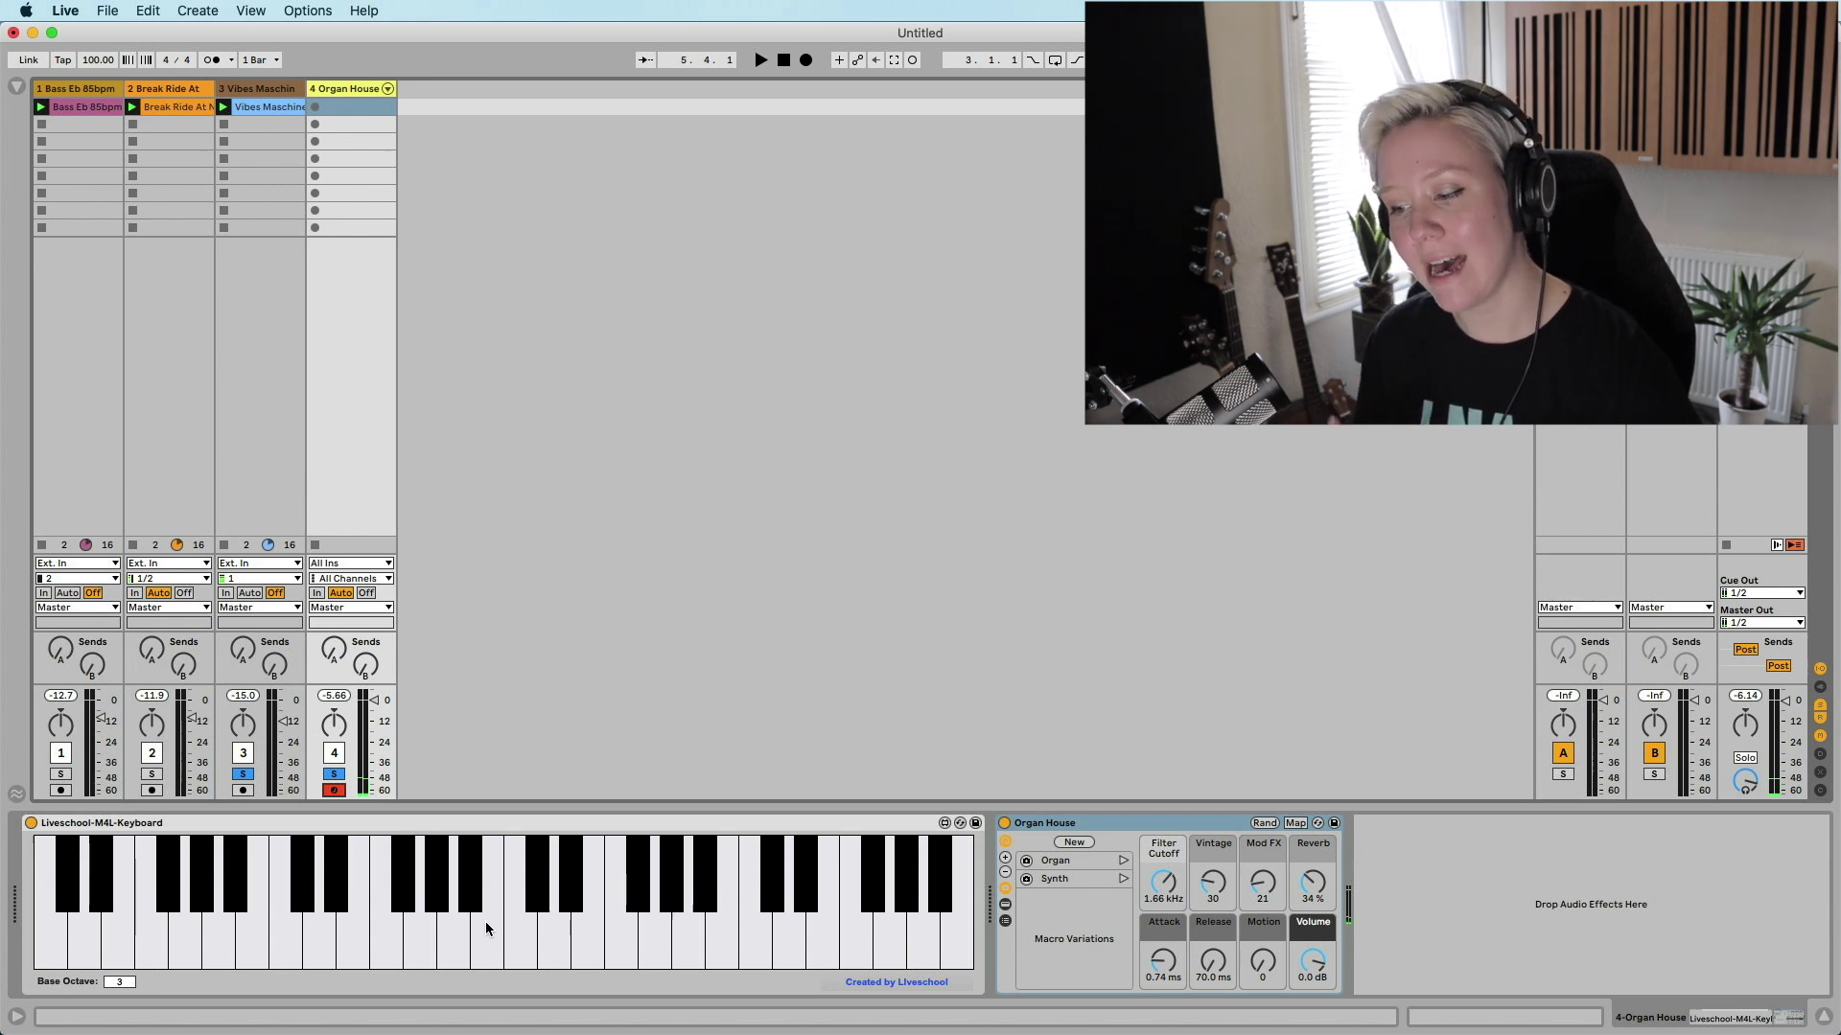
key(space)
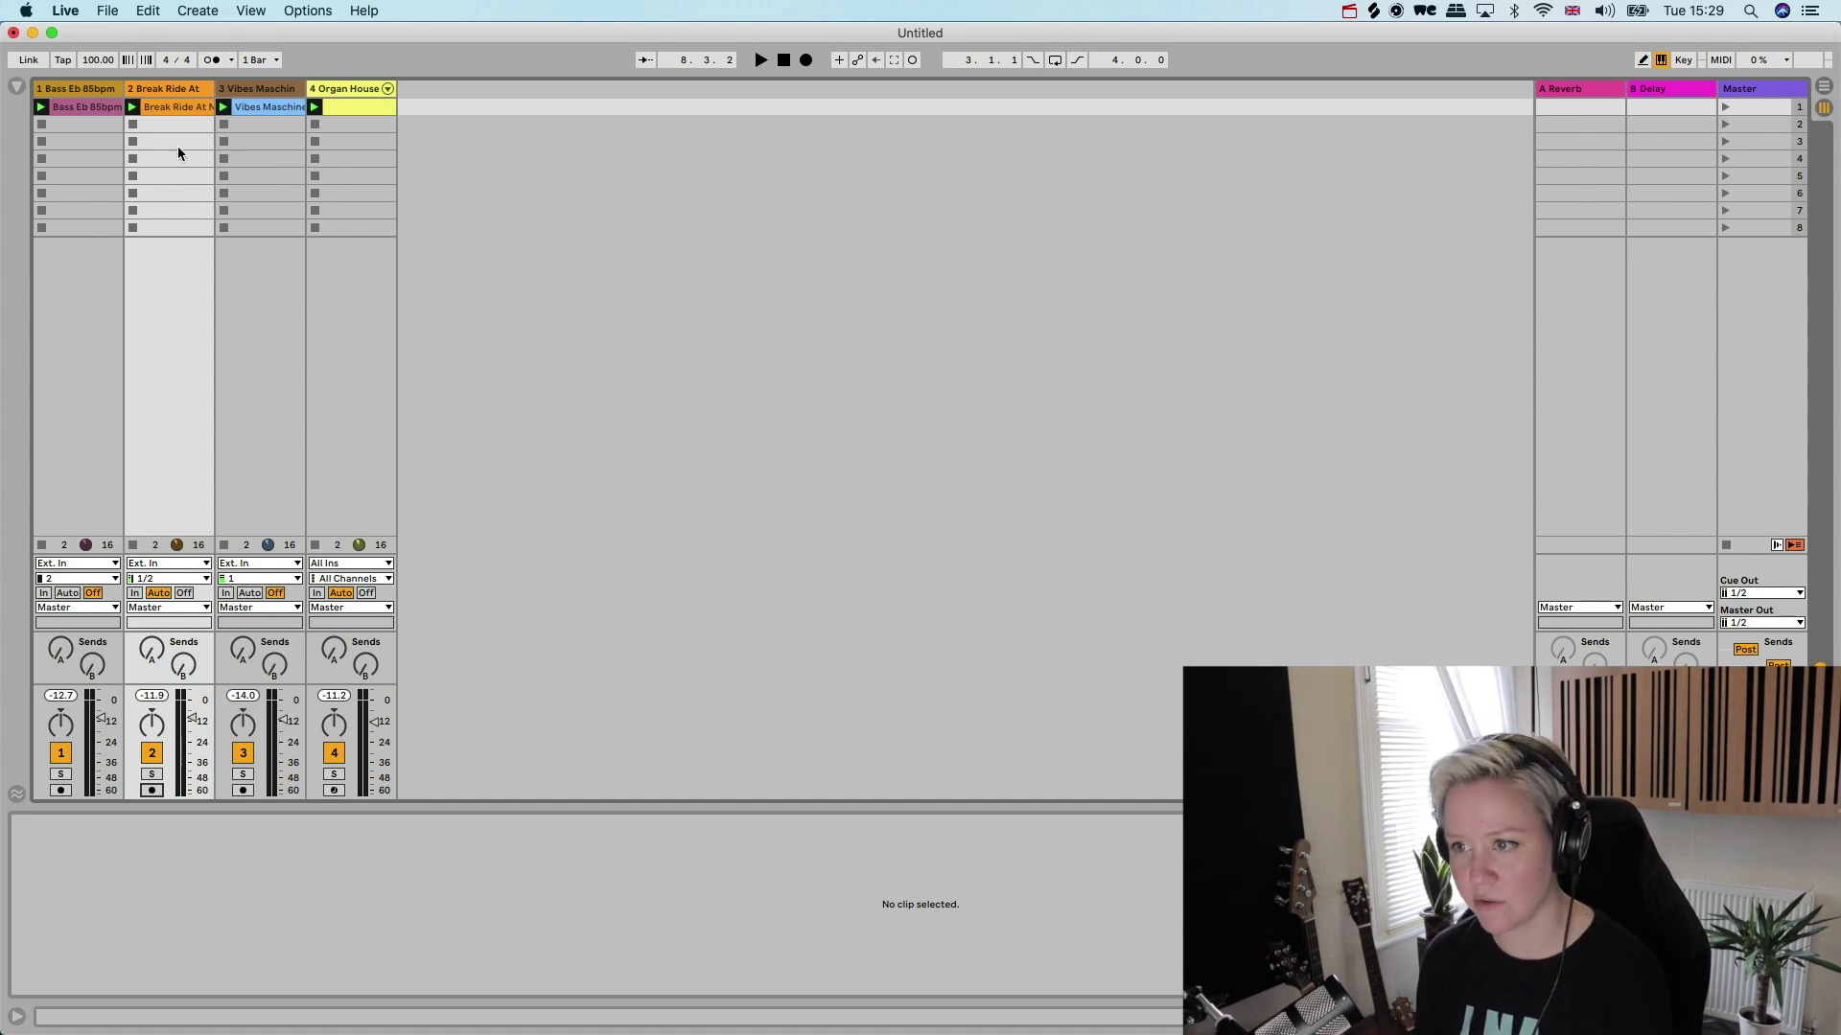
- Move the Break Ride and Organ House clips to scene 2 and launch scene 1
drag(95, 107, 105, 125)
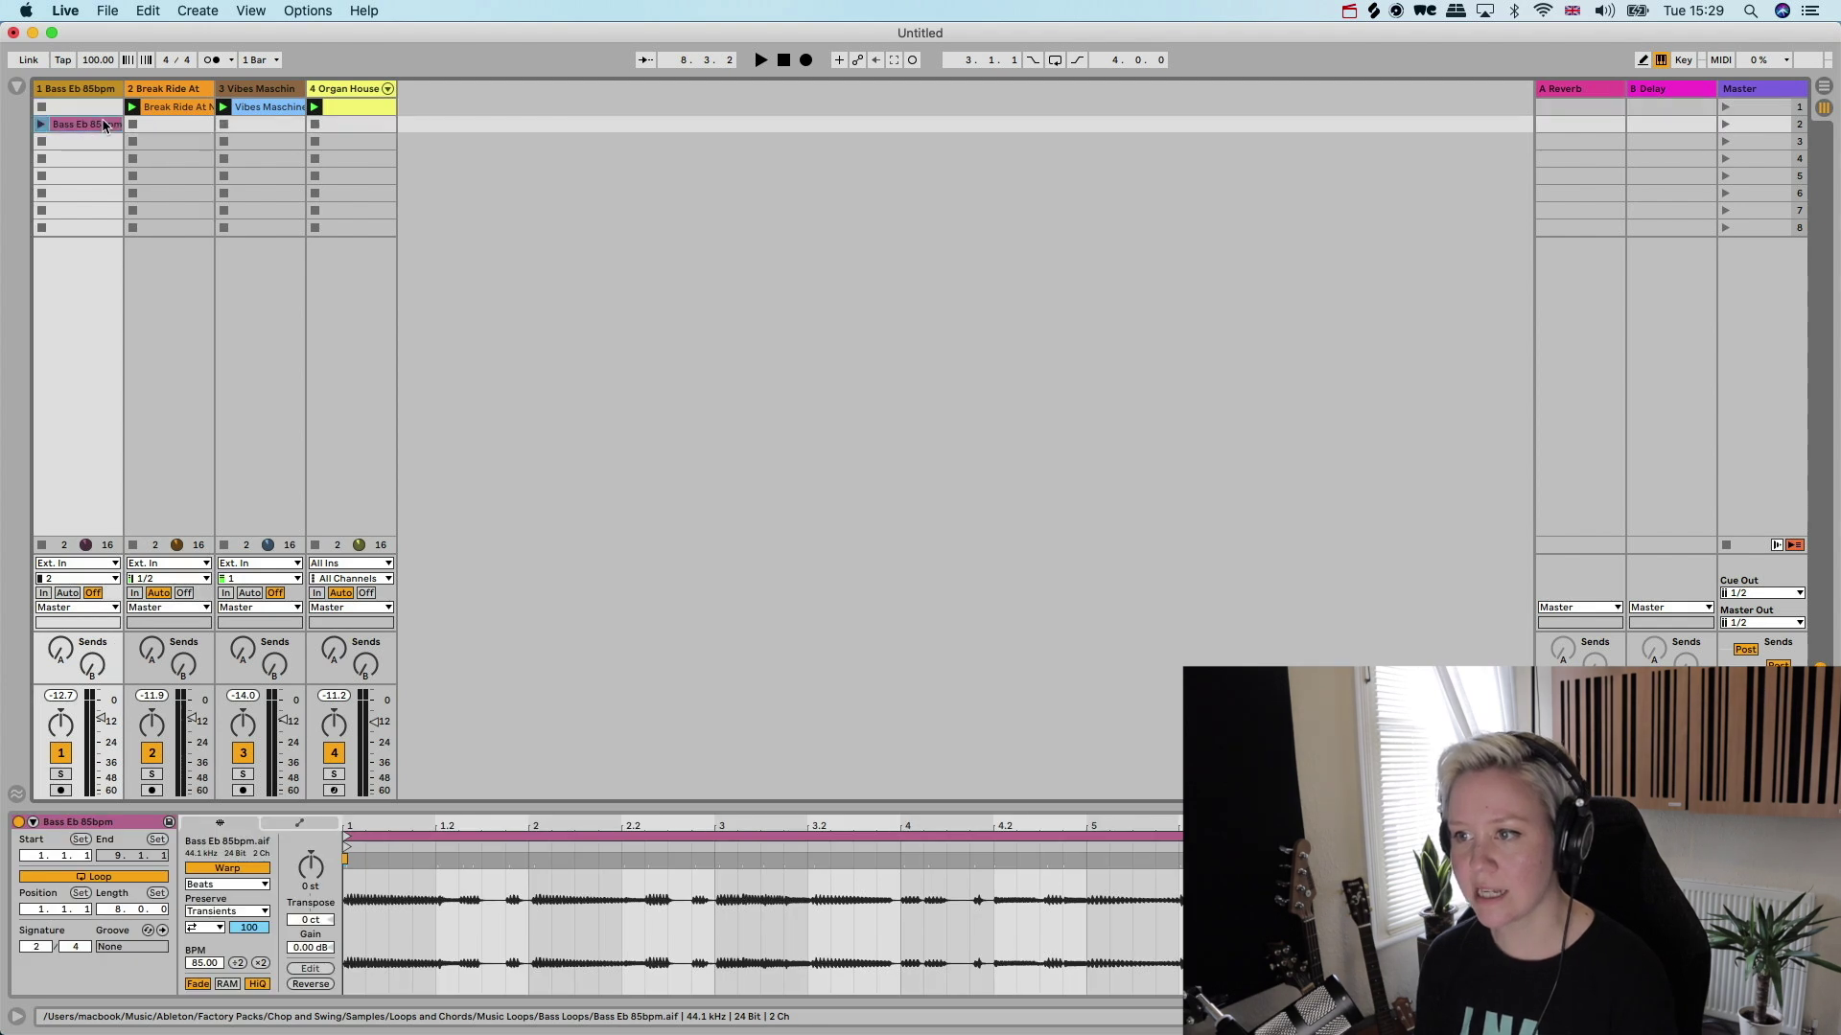
click(341, 106)
shift+click(189, 107)
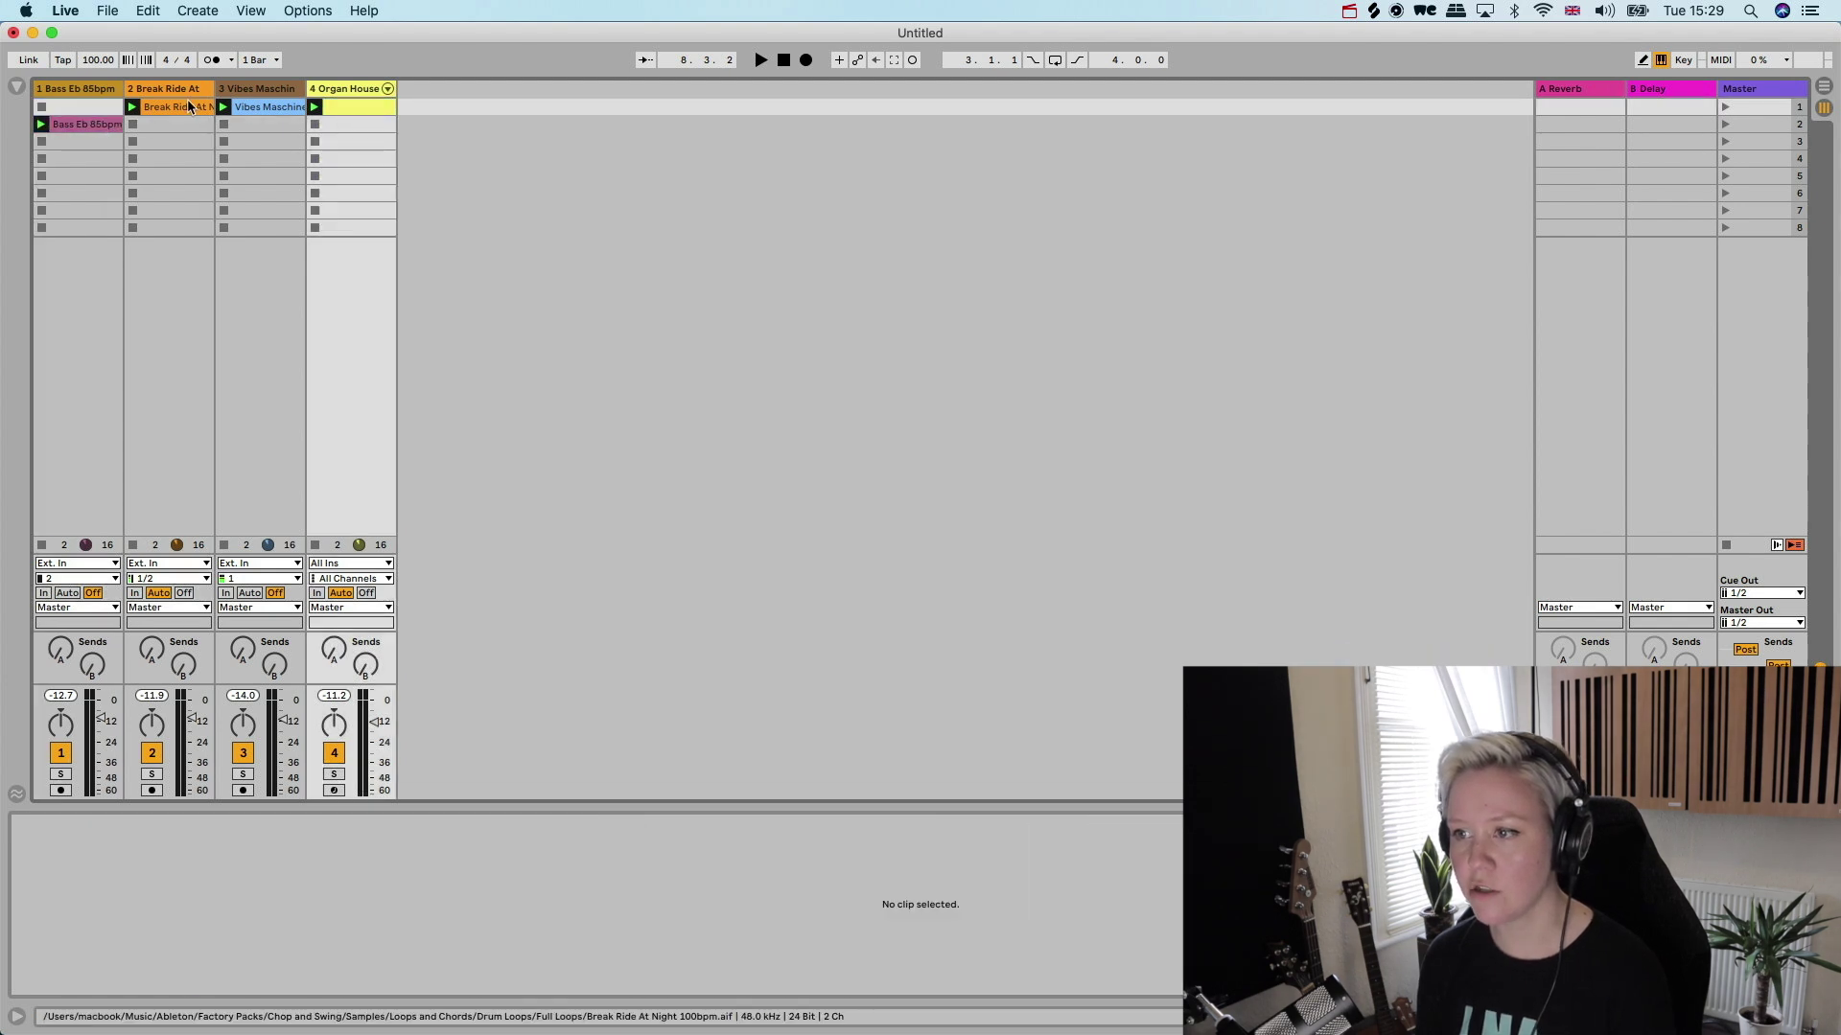
drag(358, 105, 357, 124)
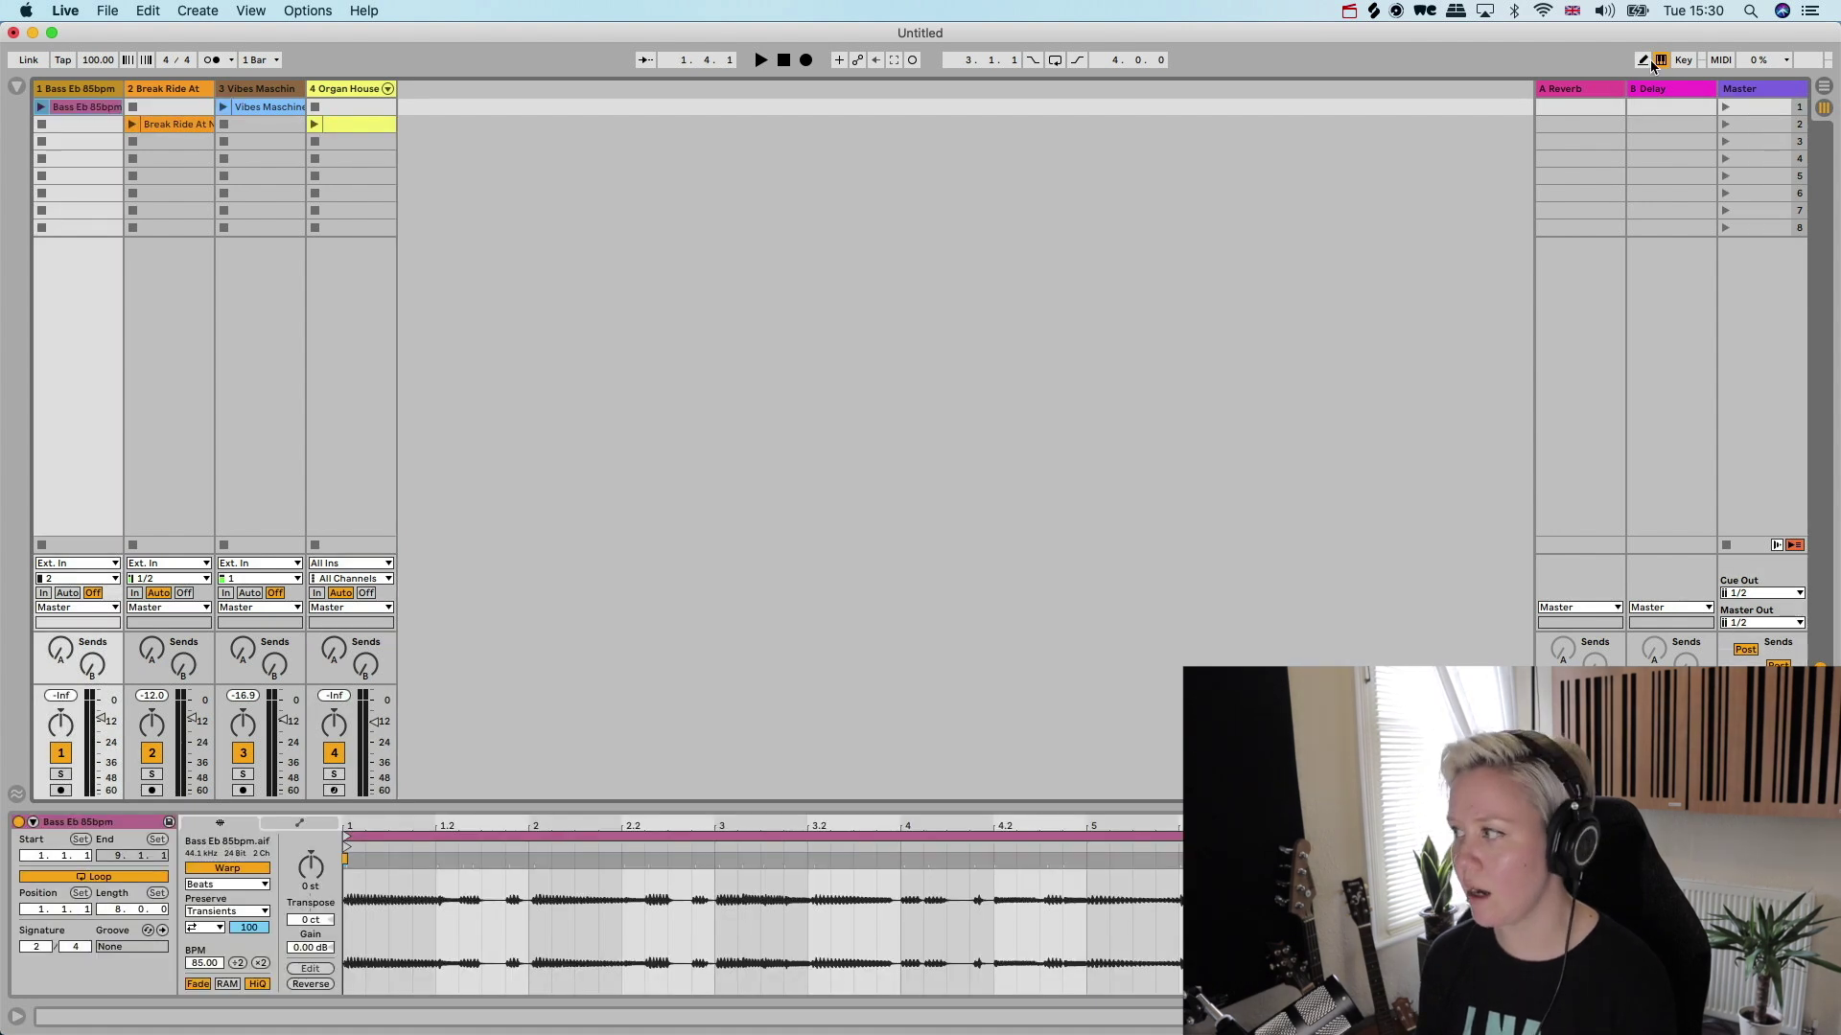
click(1725, 108)
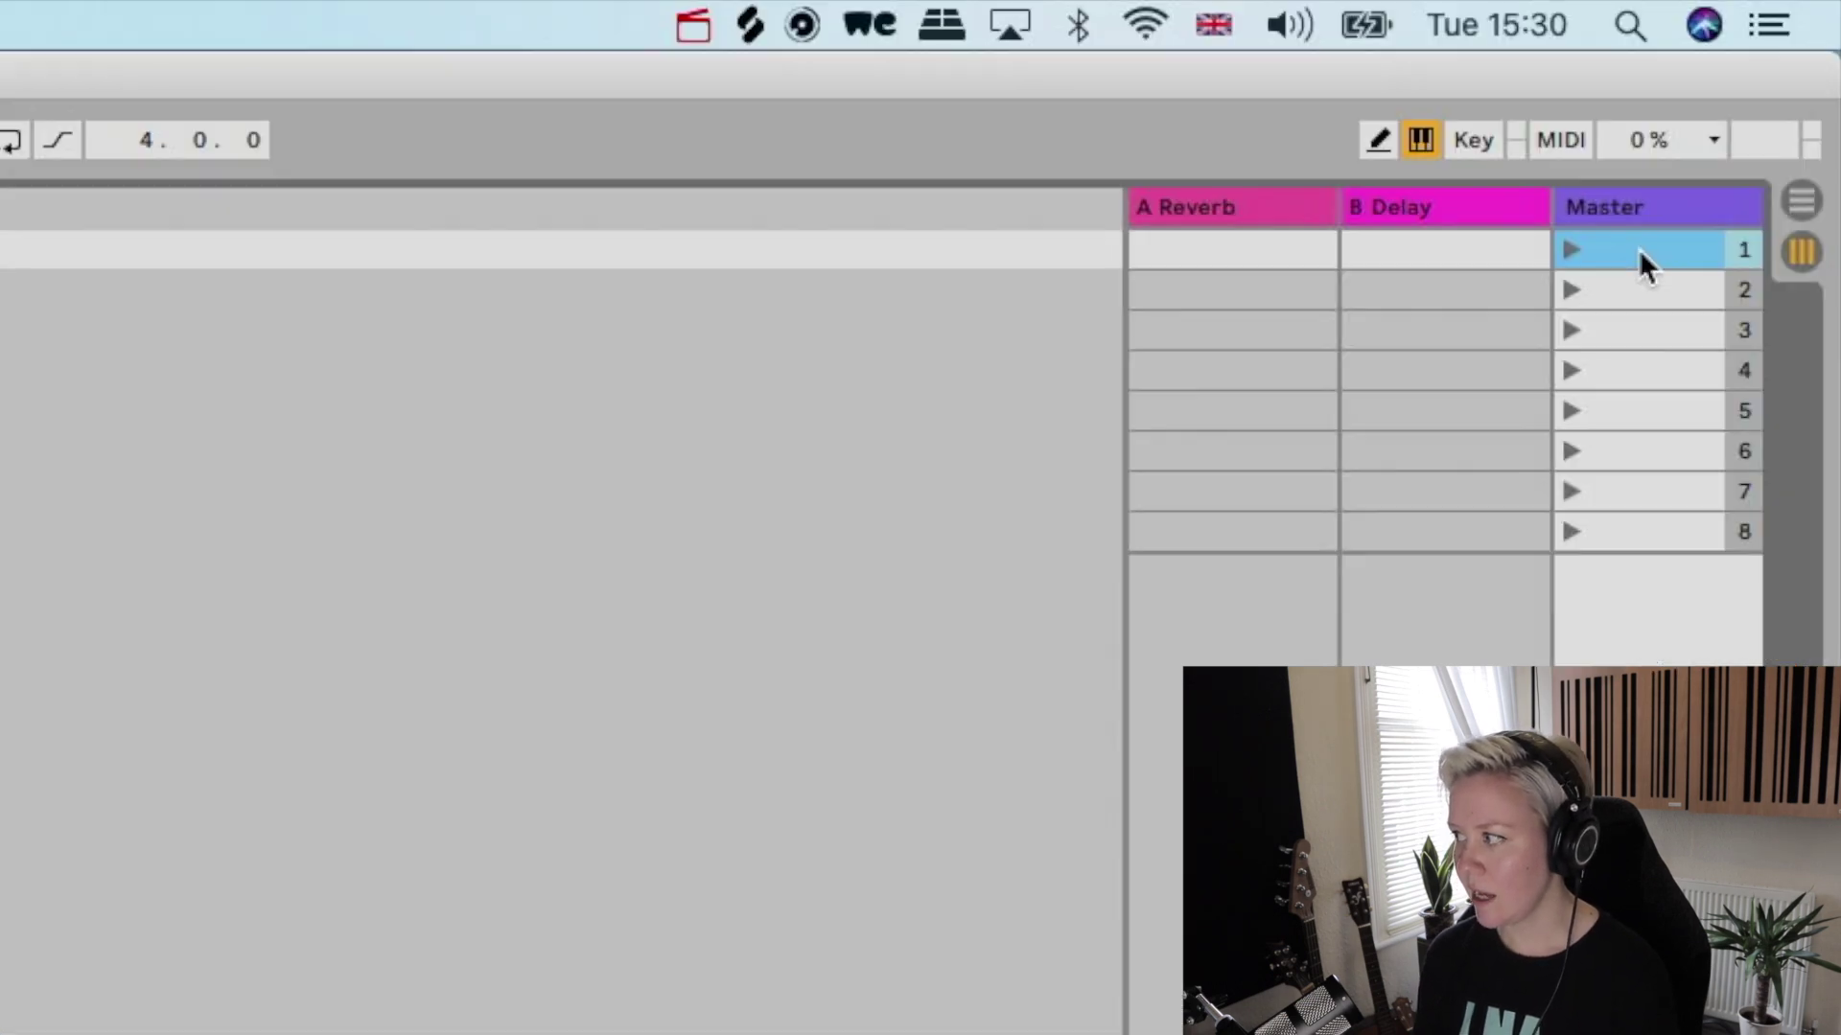
- Rename the first scene 'intro'
right_click(1755, 110)
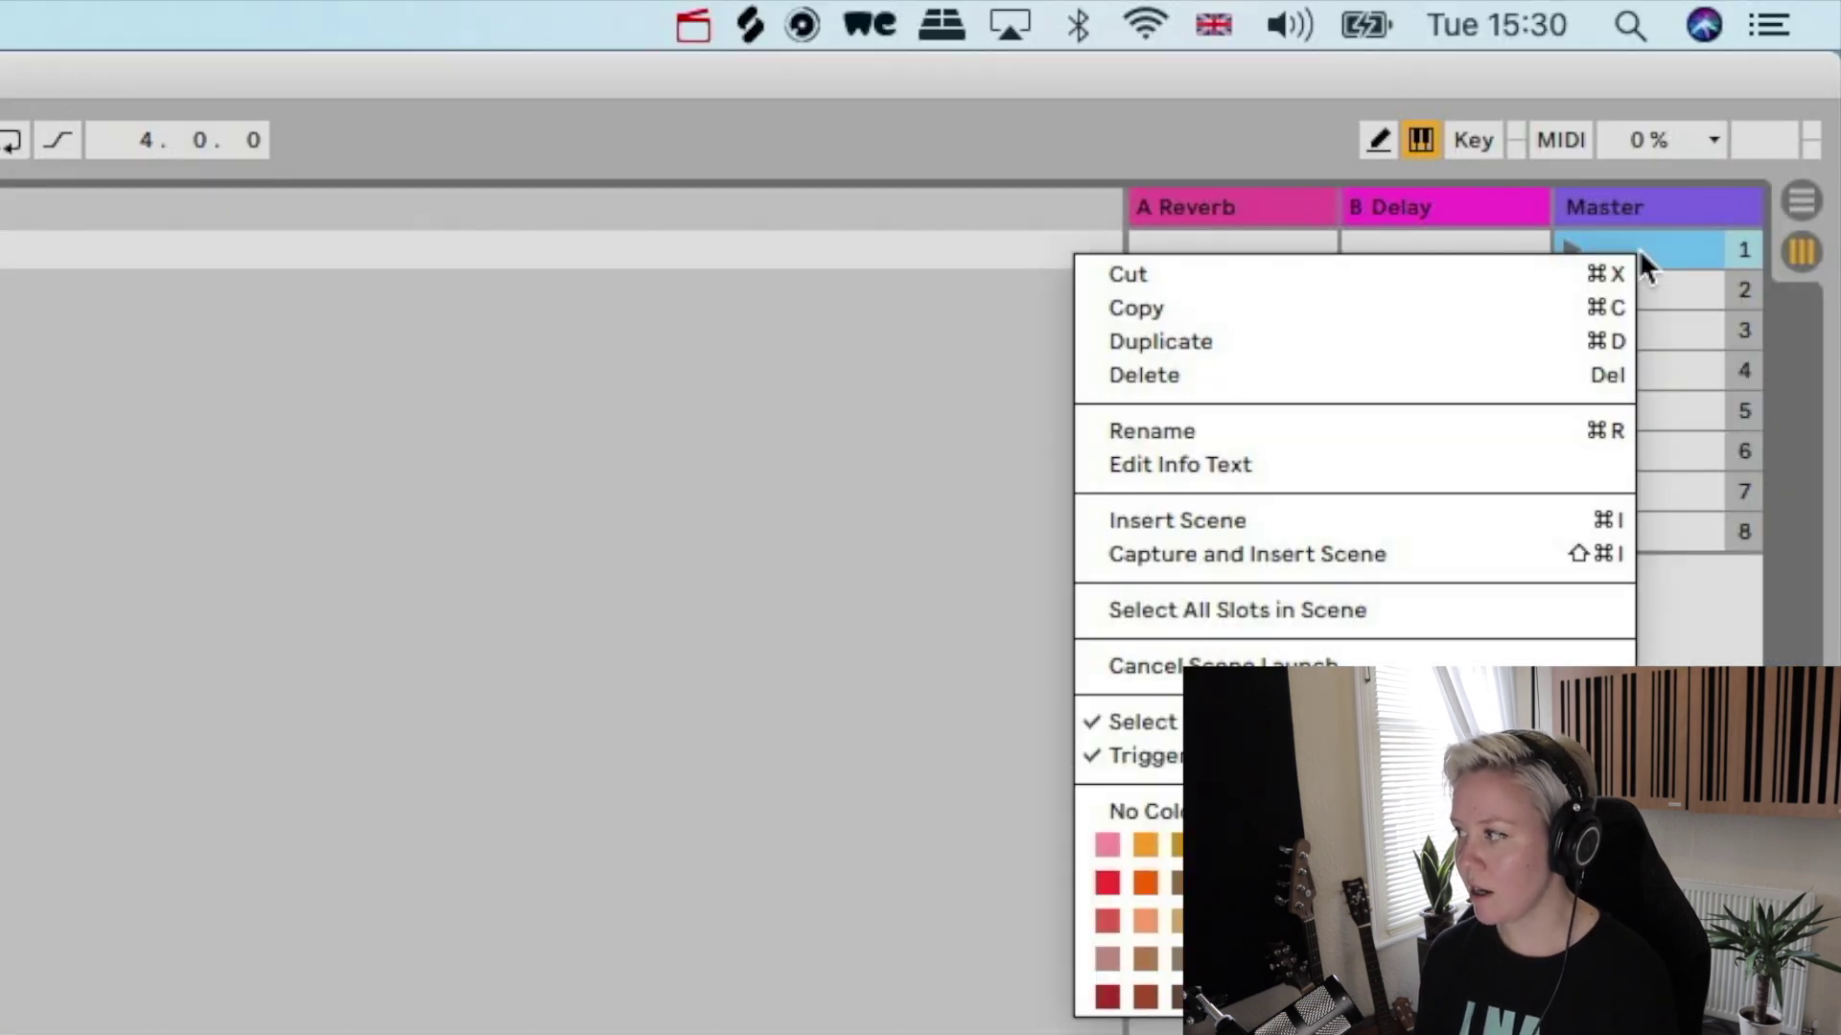
click(1457, 425)
text(intro)
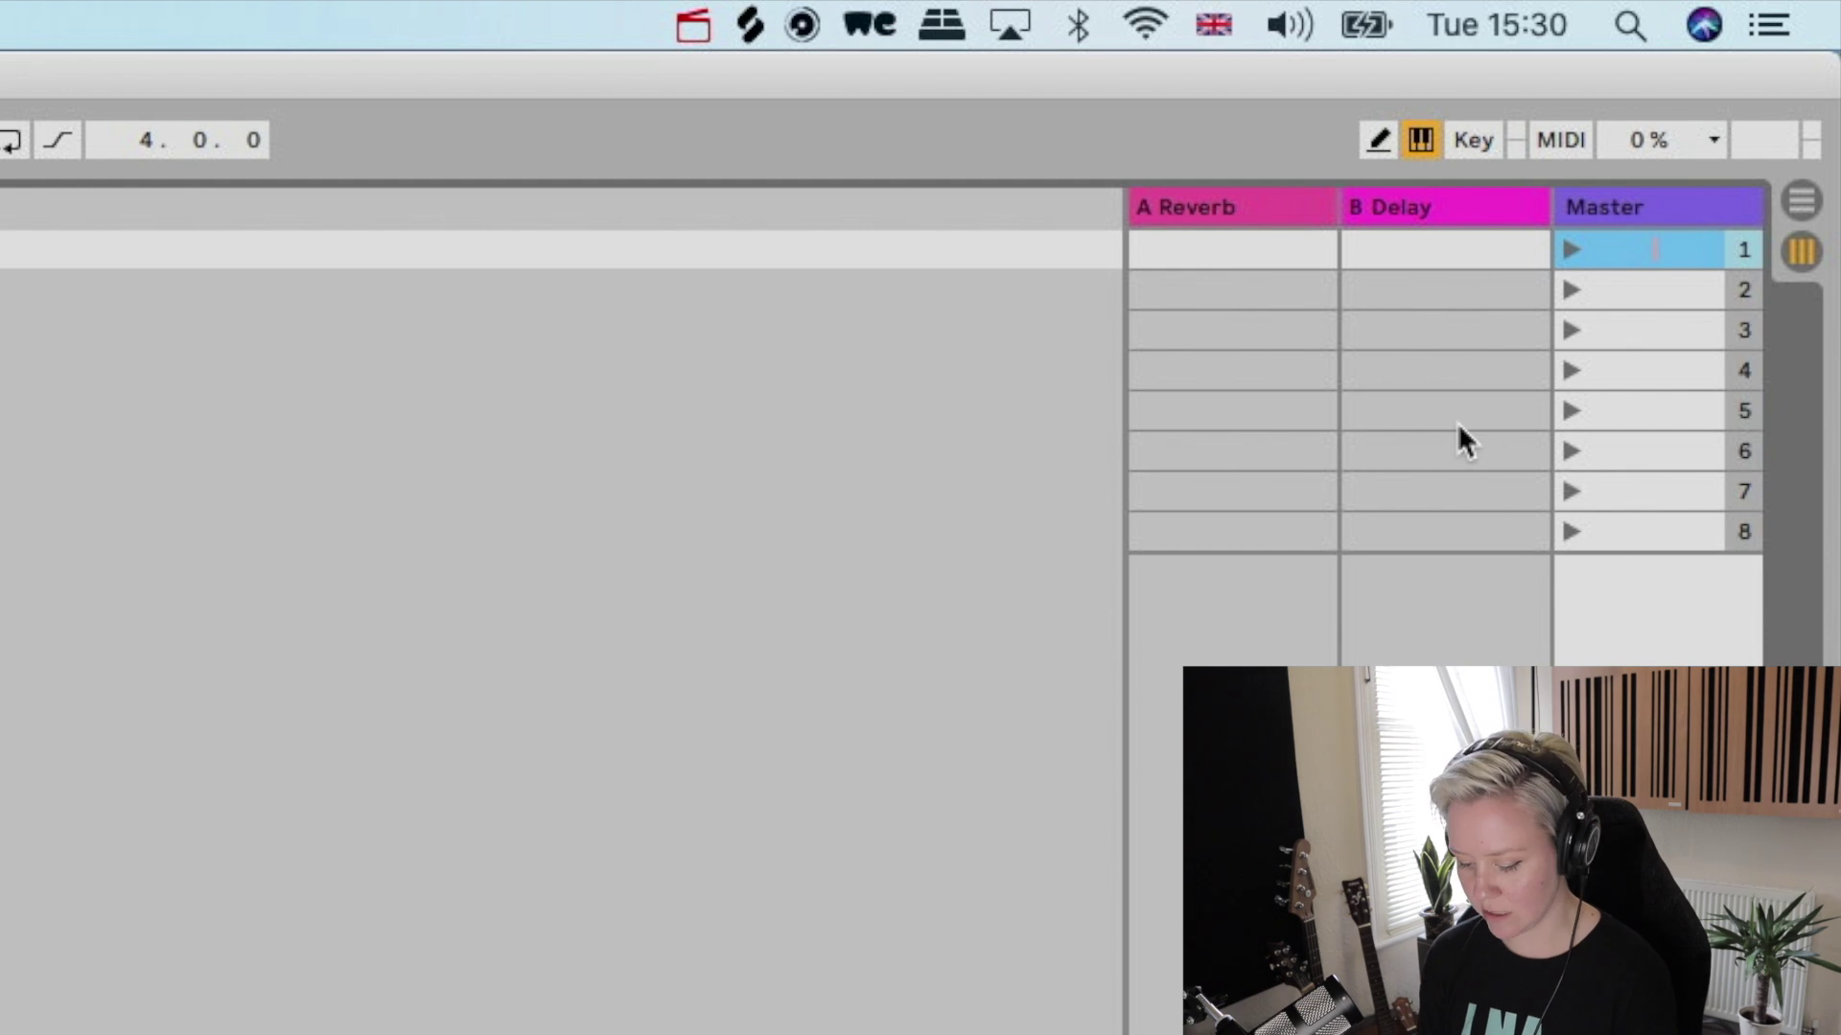
click(1445, 479)
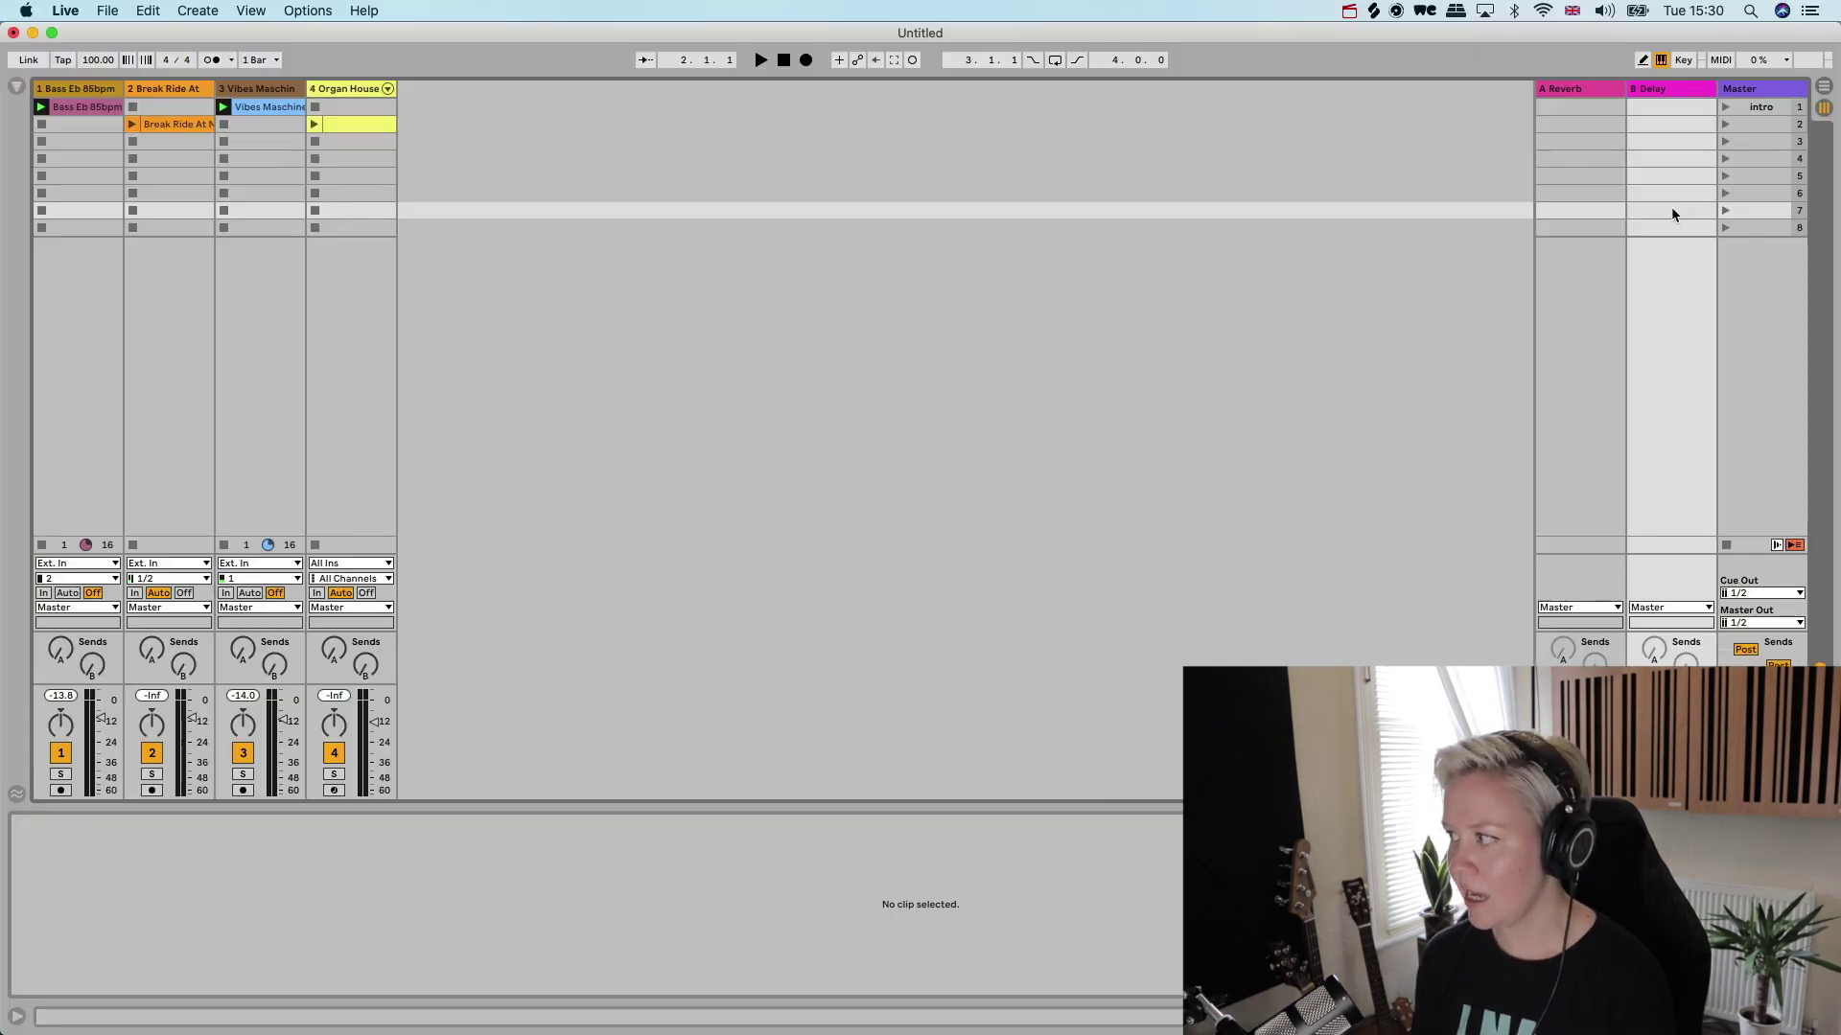
- Move the organ clip down to the third scene and duplicate the vibes clip into the second scene
click(1760, 124)
right_click(1758, 120)
click(959, 124)
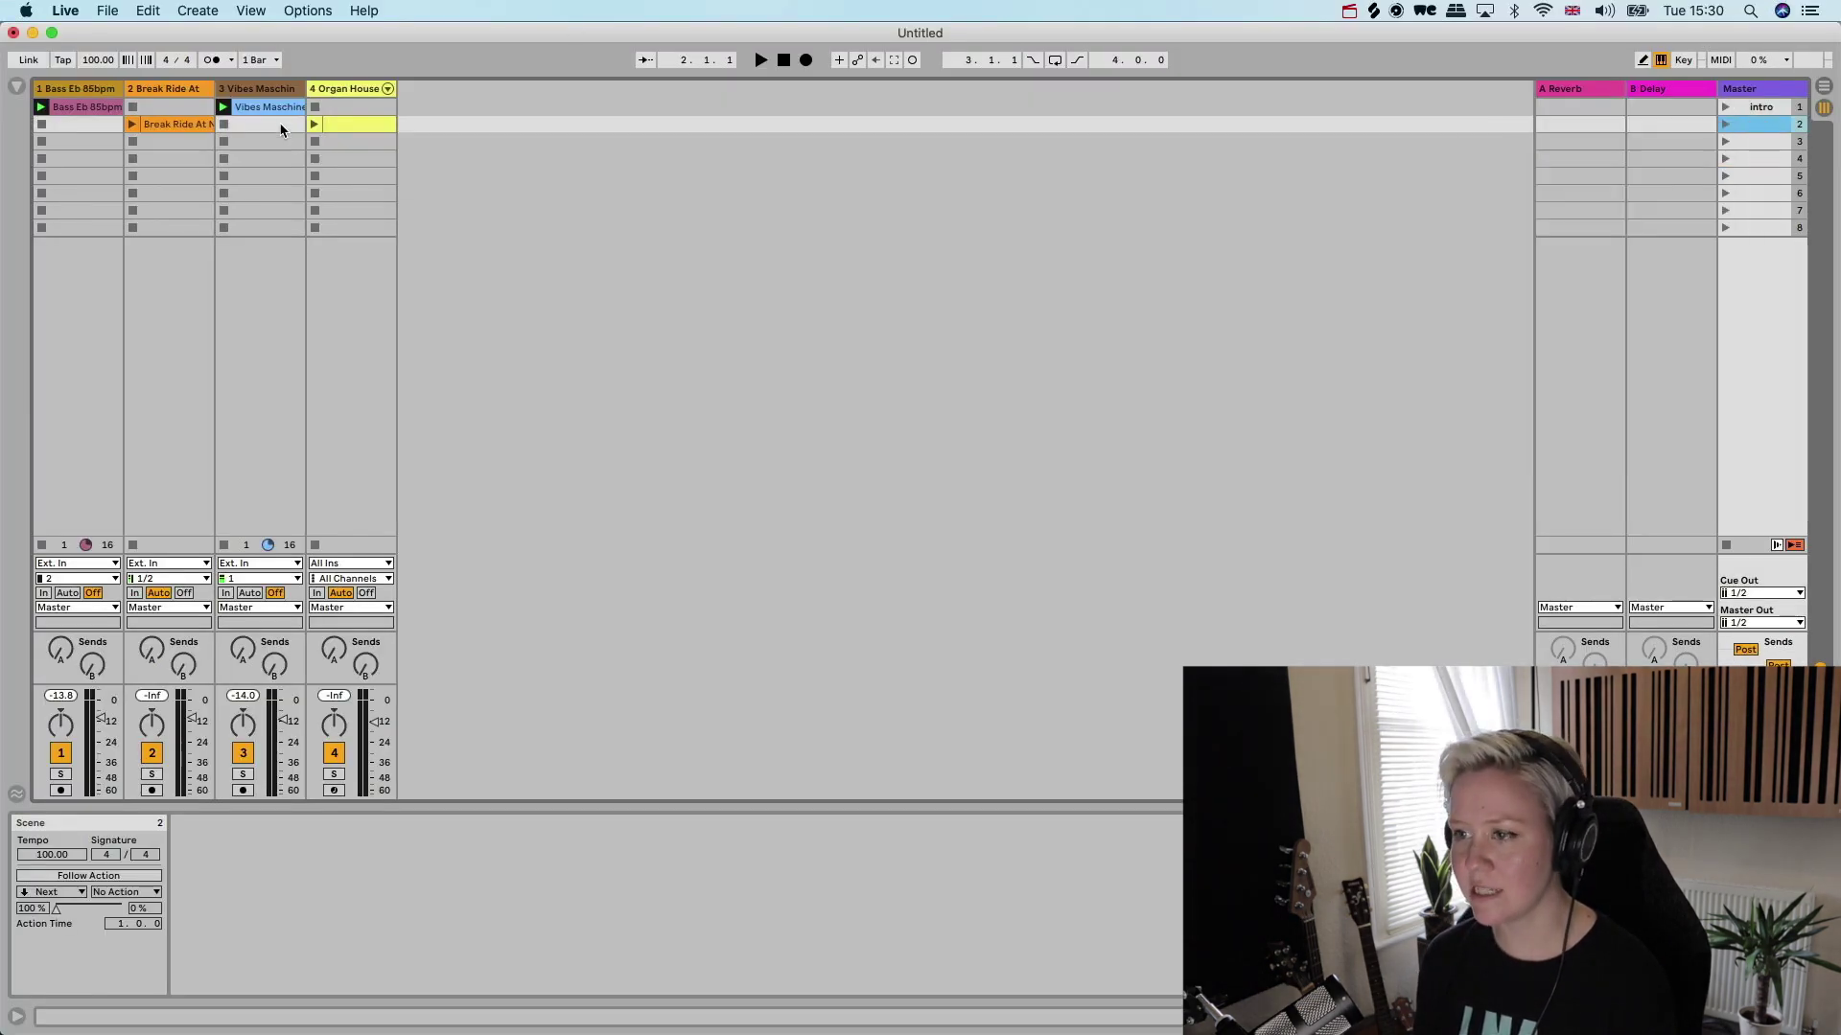
drag(351, 123, 348, 139)
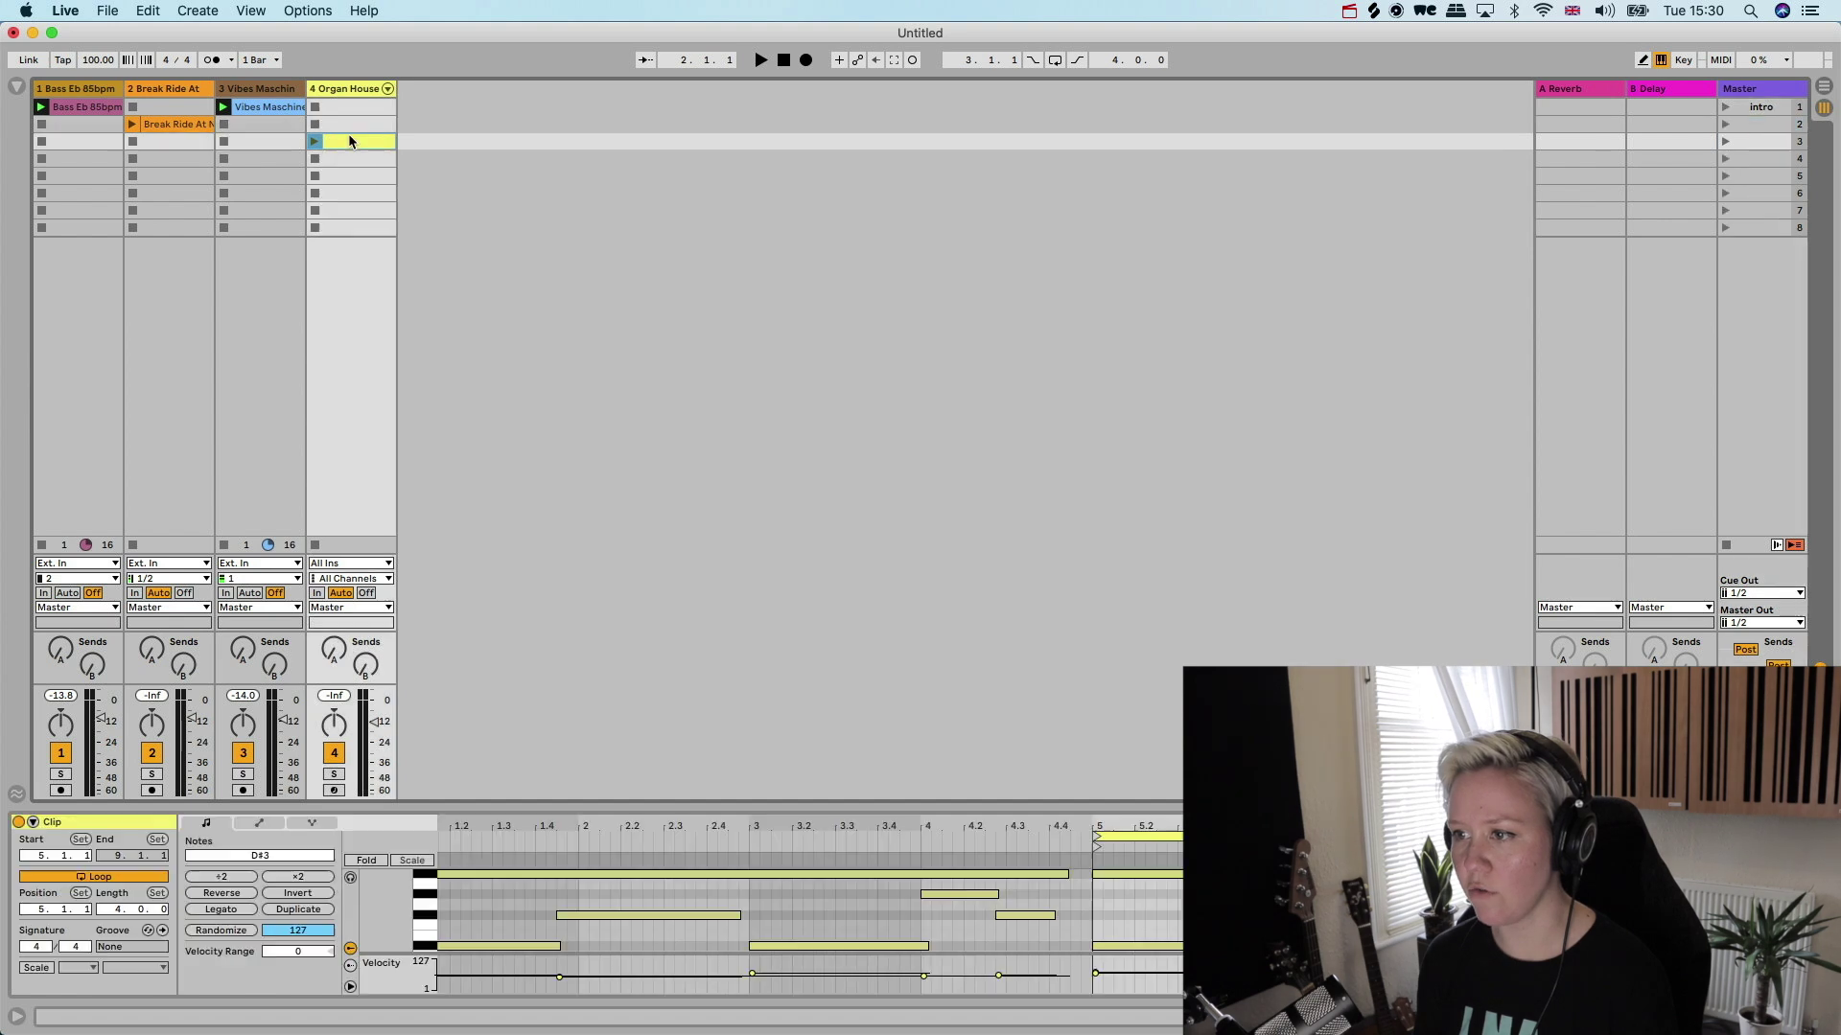
click(253, 111)
key(super+d)
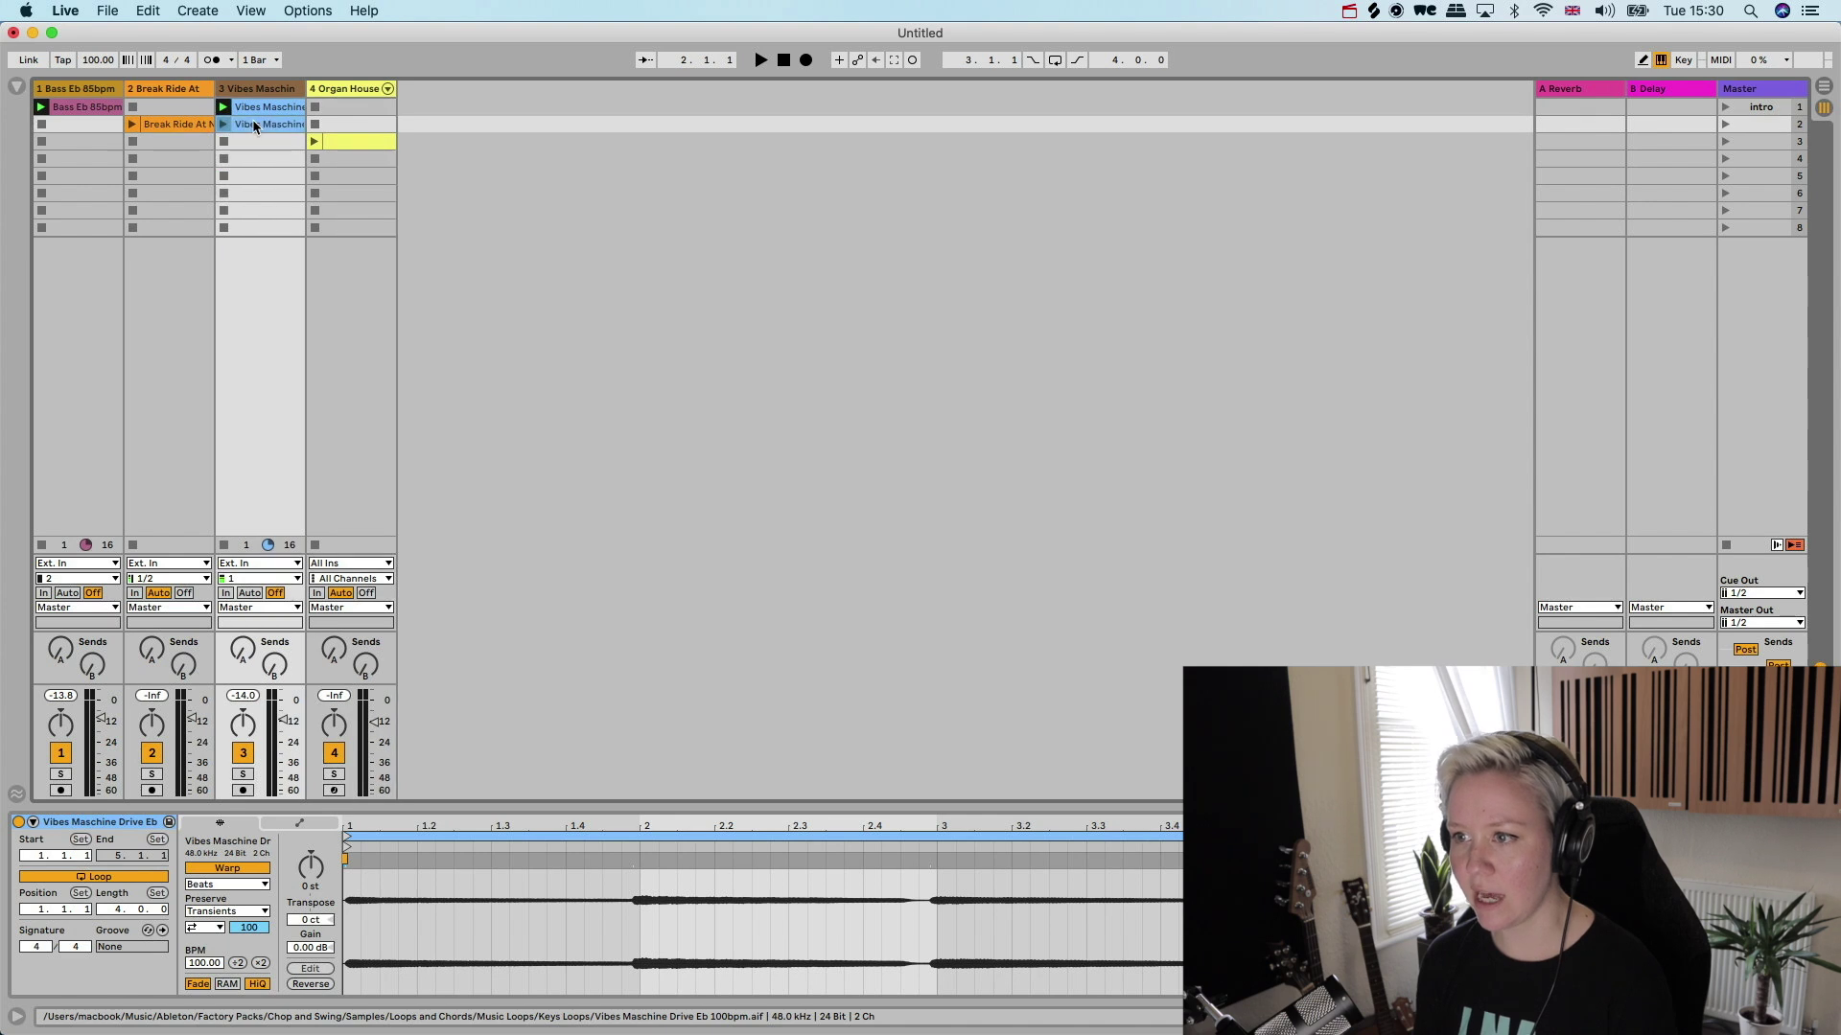
click(96, 115)
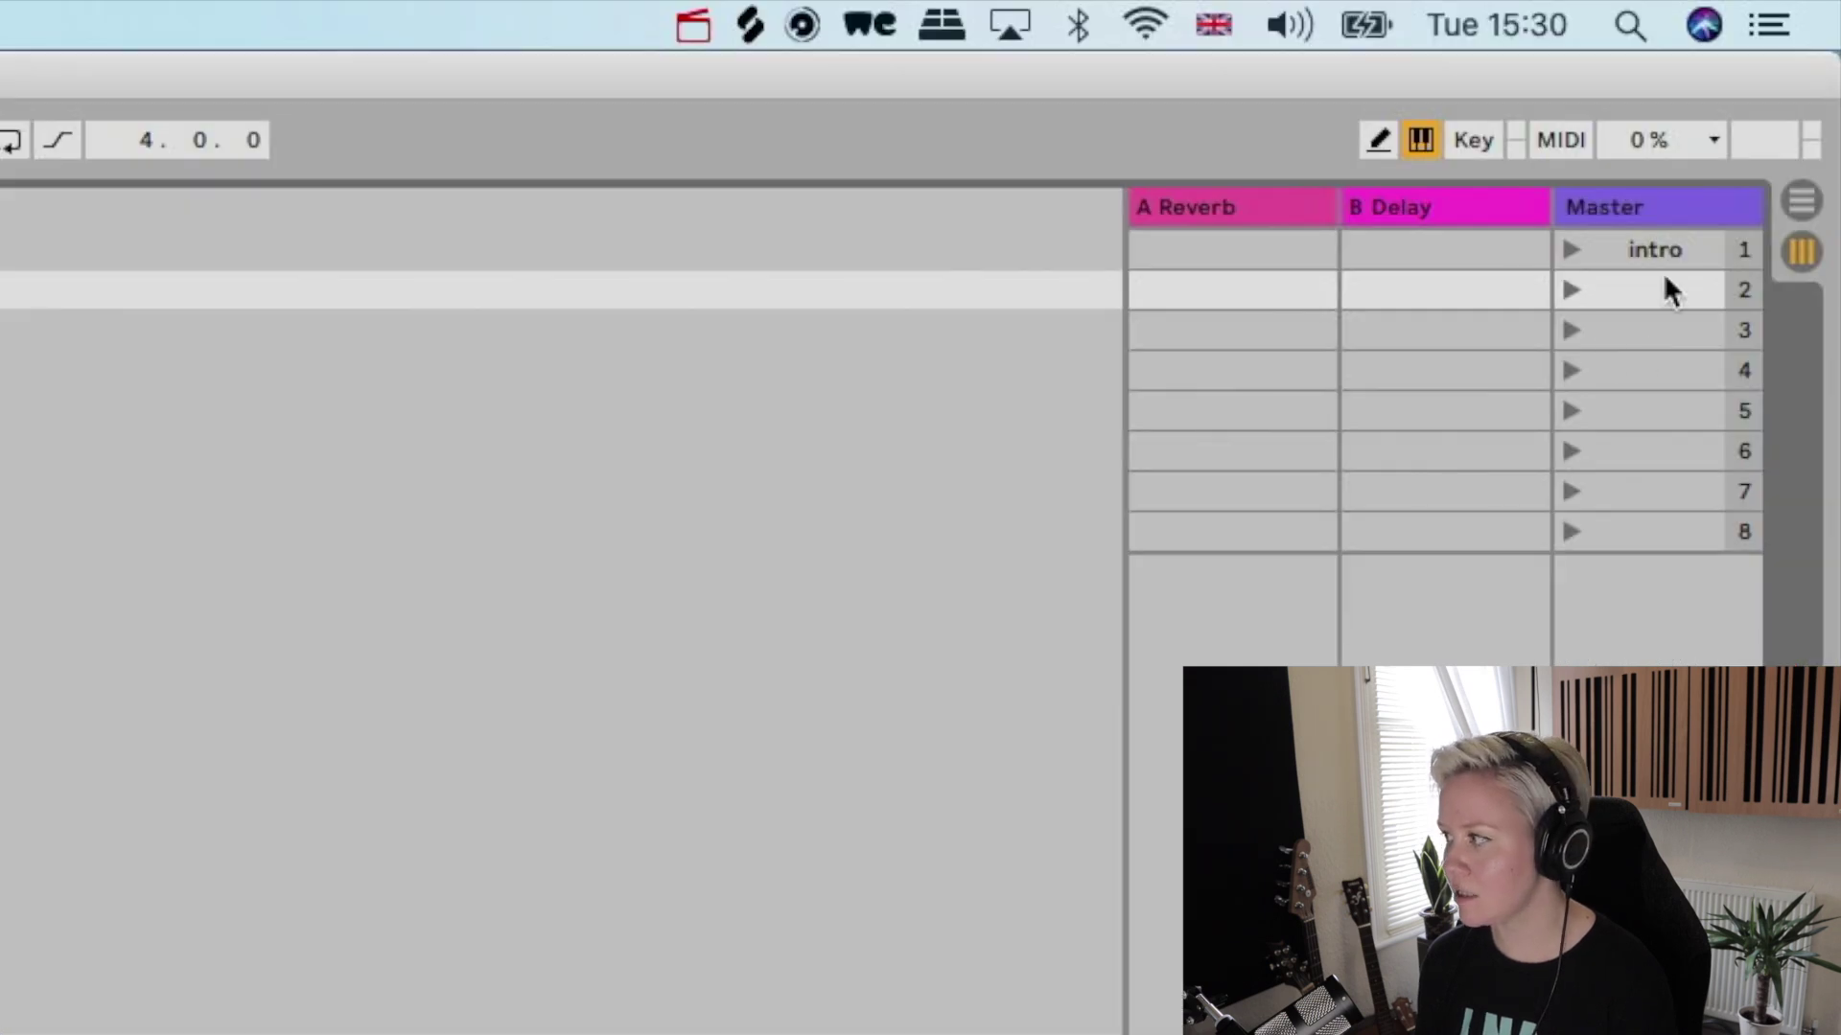
- Name the second scene 'verse'
click(1664, 285)
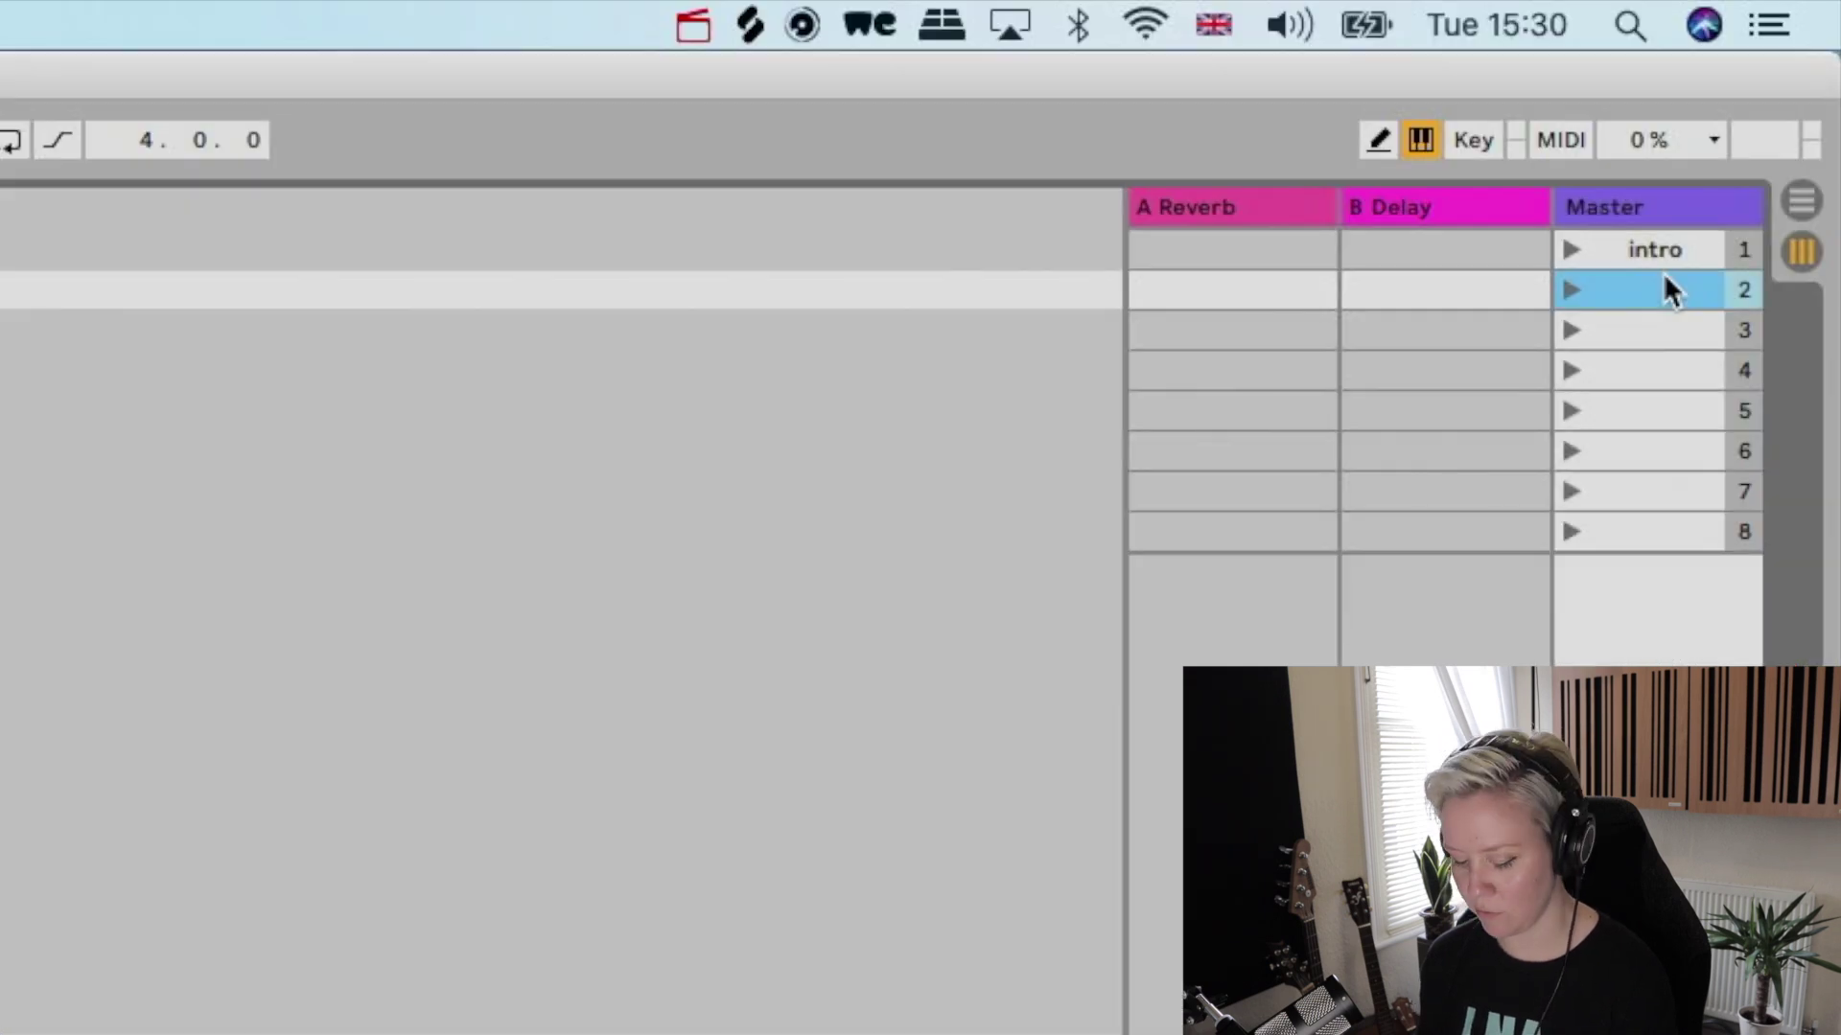
text(cerse)
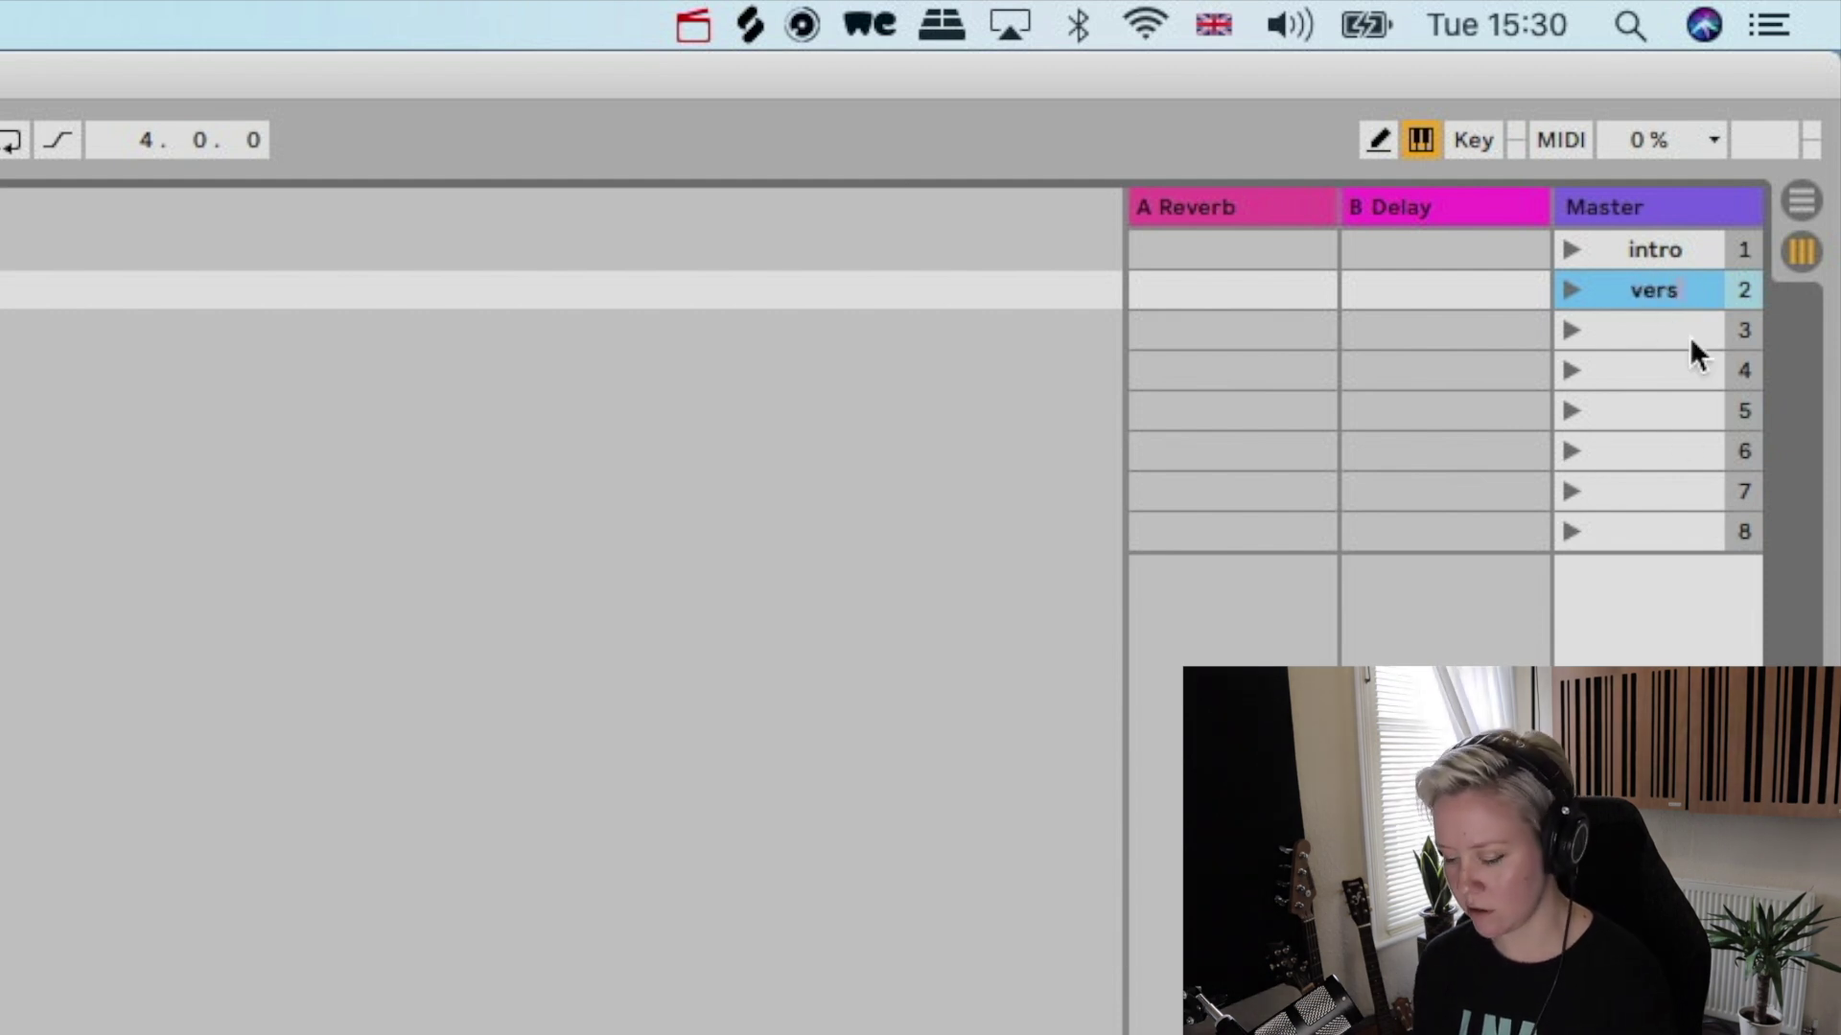
text(e)
key(Return)
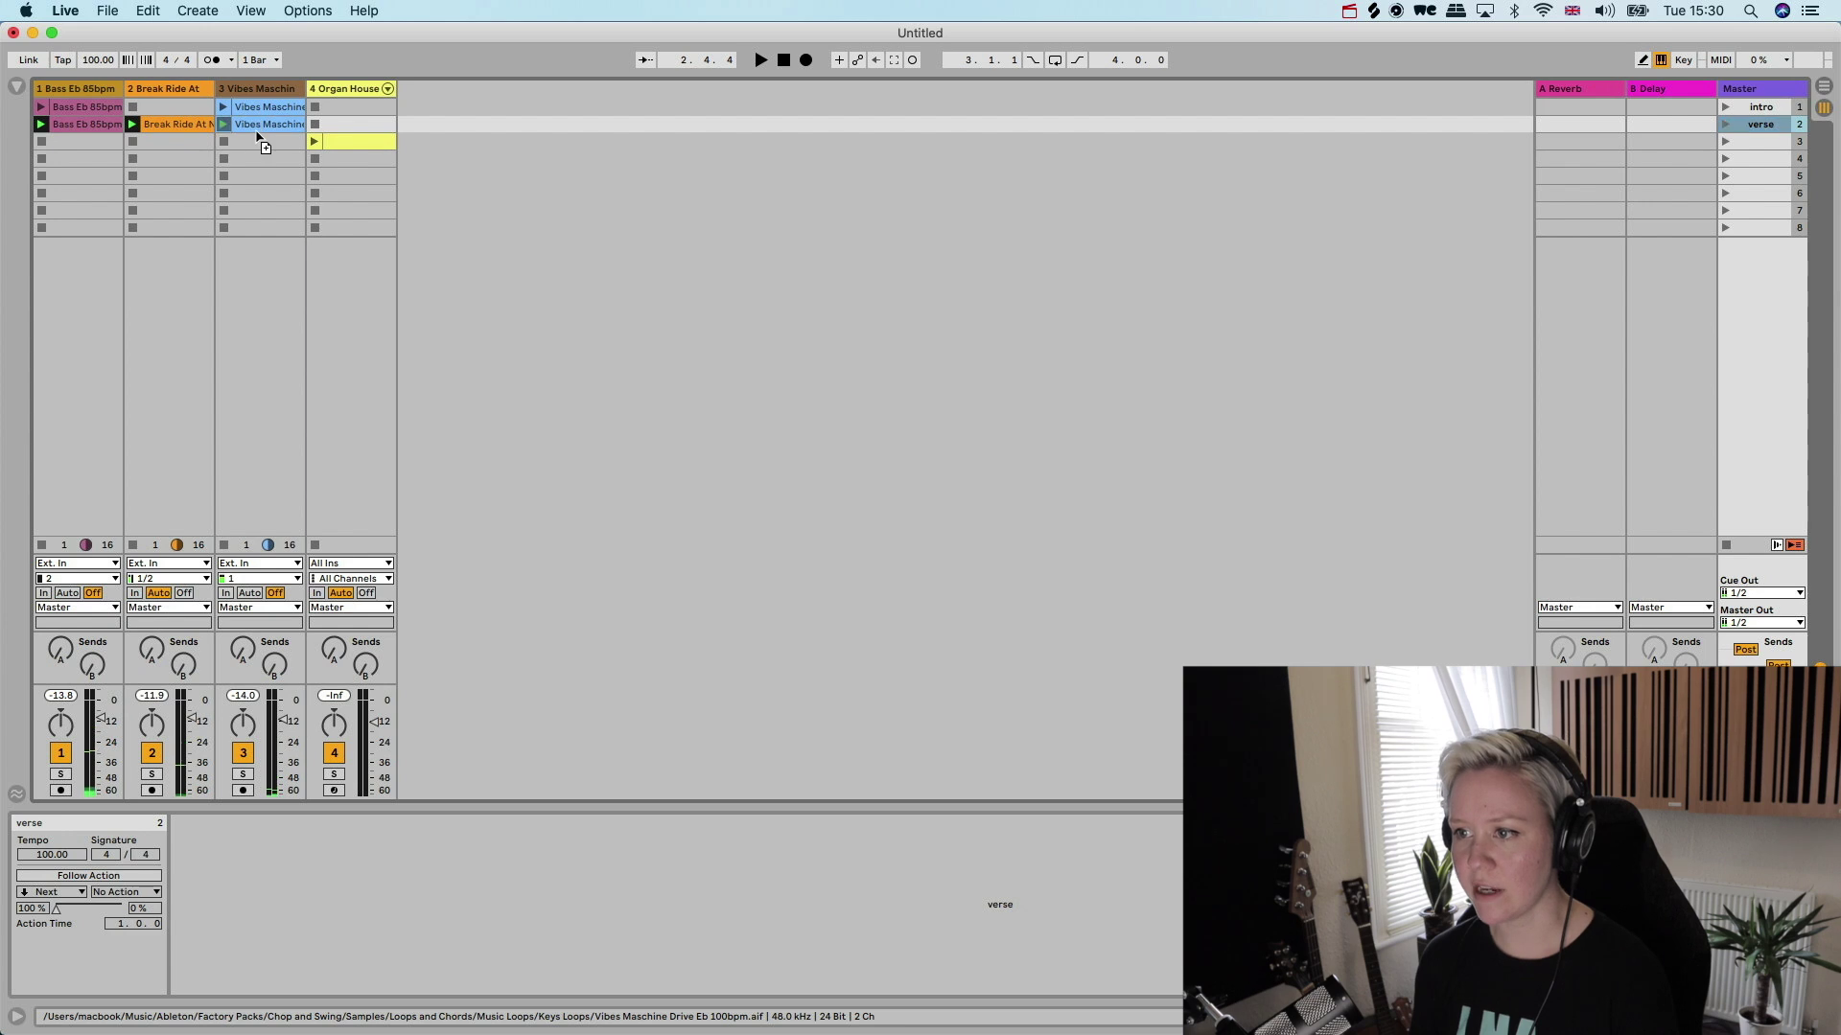
- Copy the verse's bass, ride and vibes clips into the third scene, then reselect the verse scene
drag(261, 142, 253, 141)
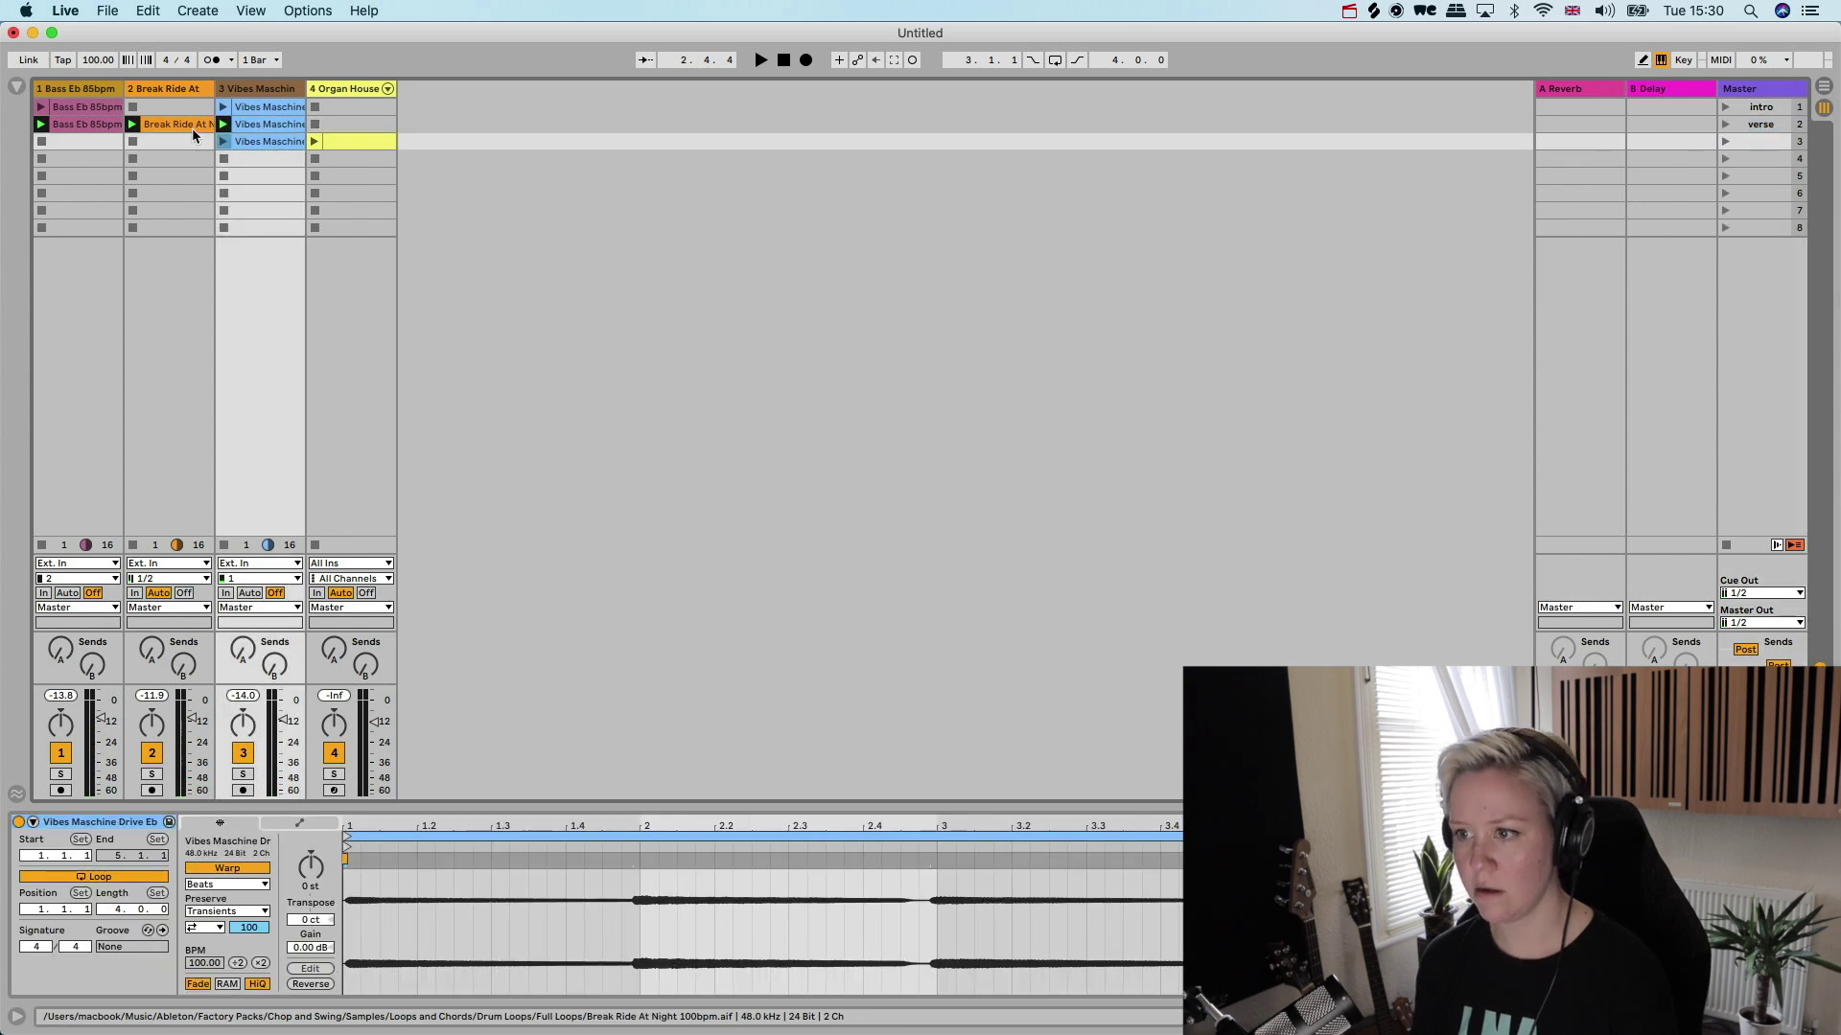
key(super+z)
drag(251, 130, 85, 139)
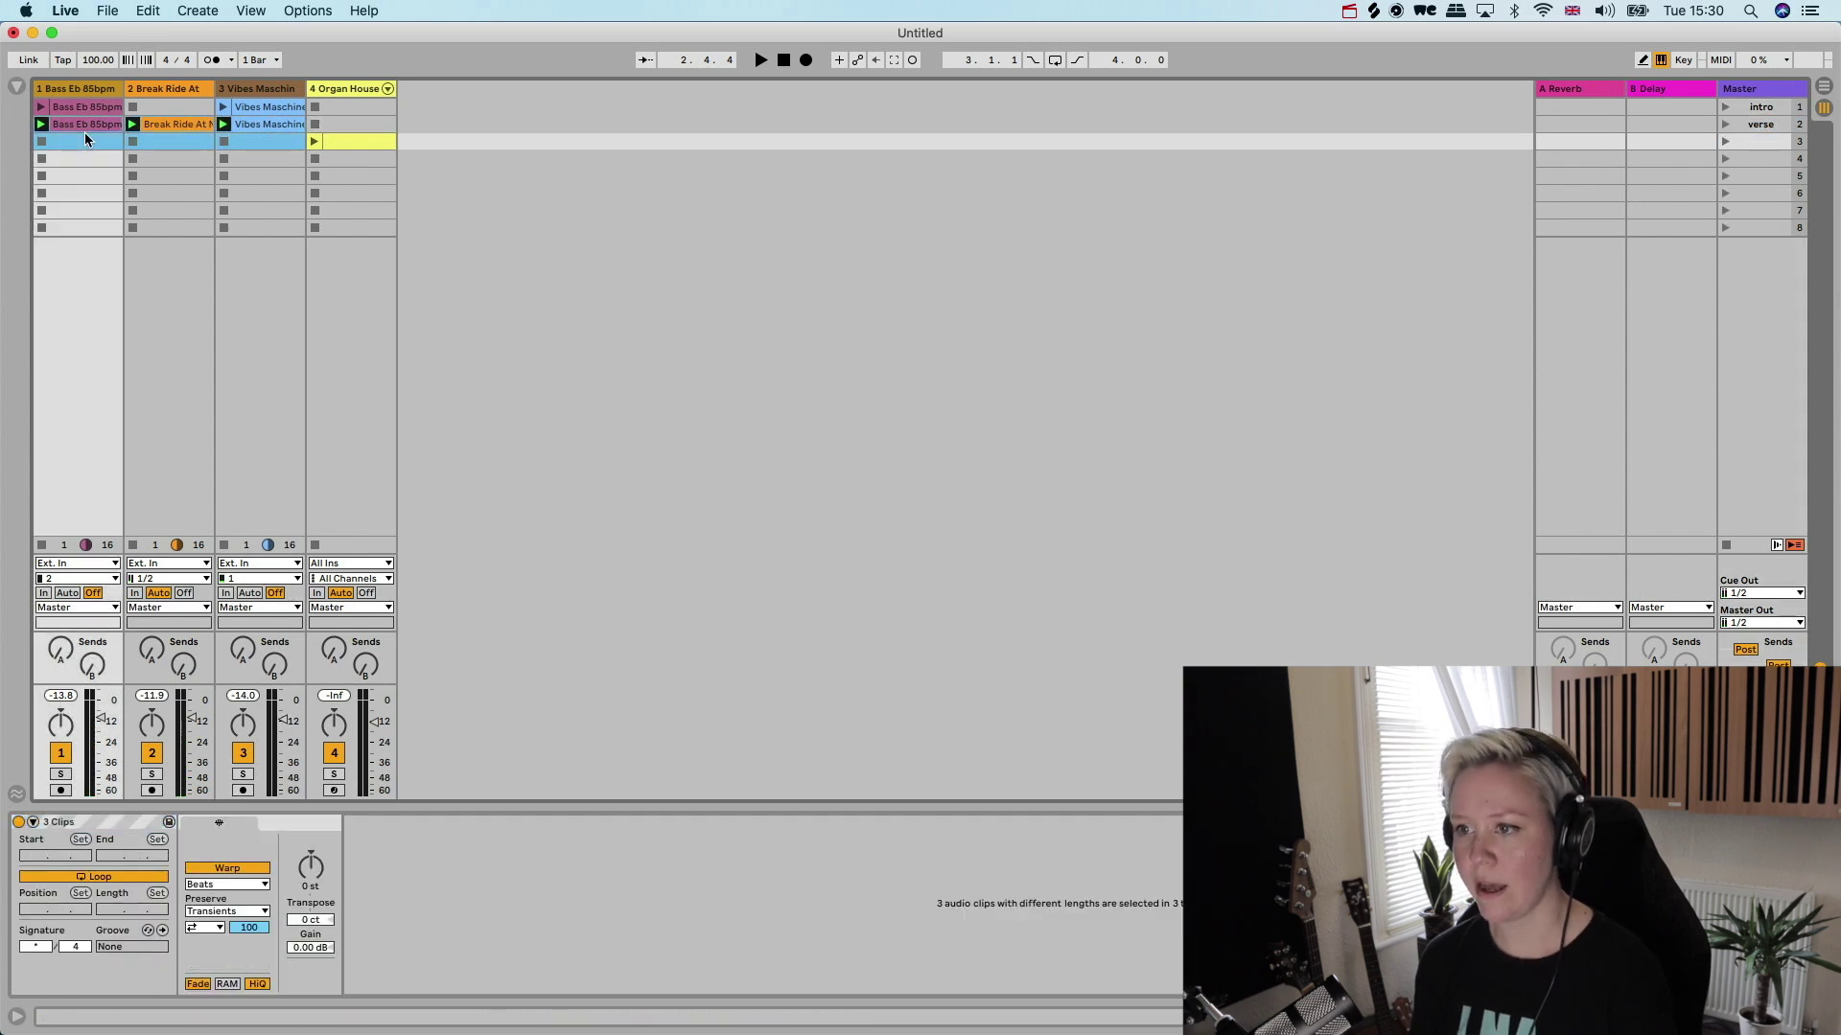
right_click(251, 125)
key(Escape)
drag(253, 126, 251, 140)
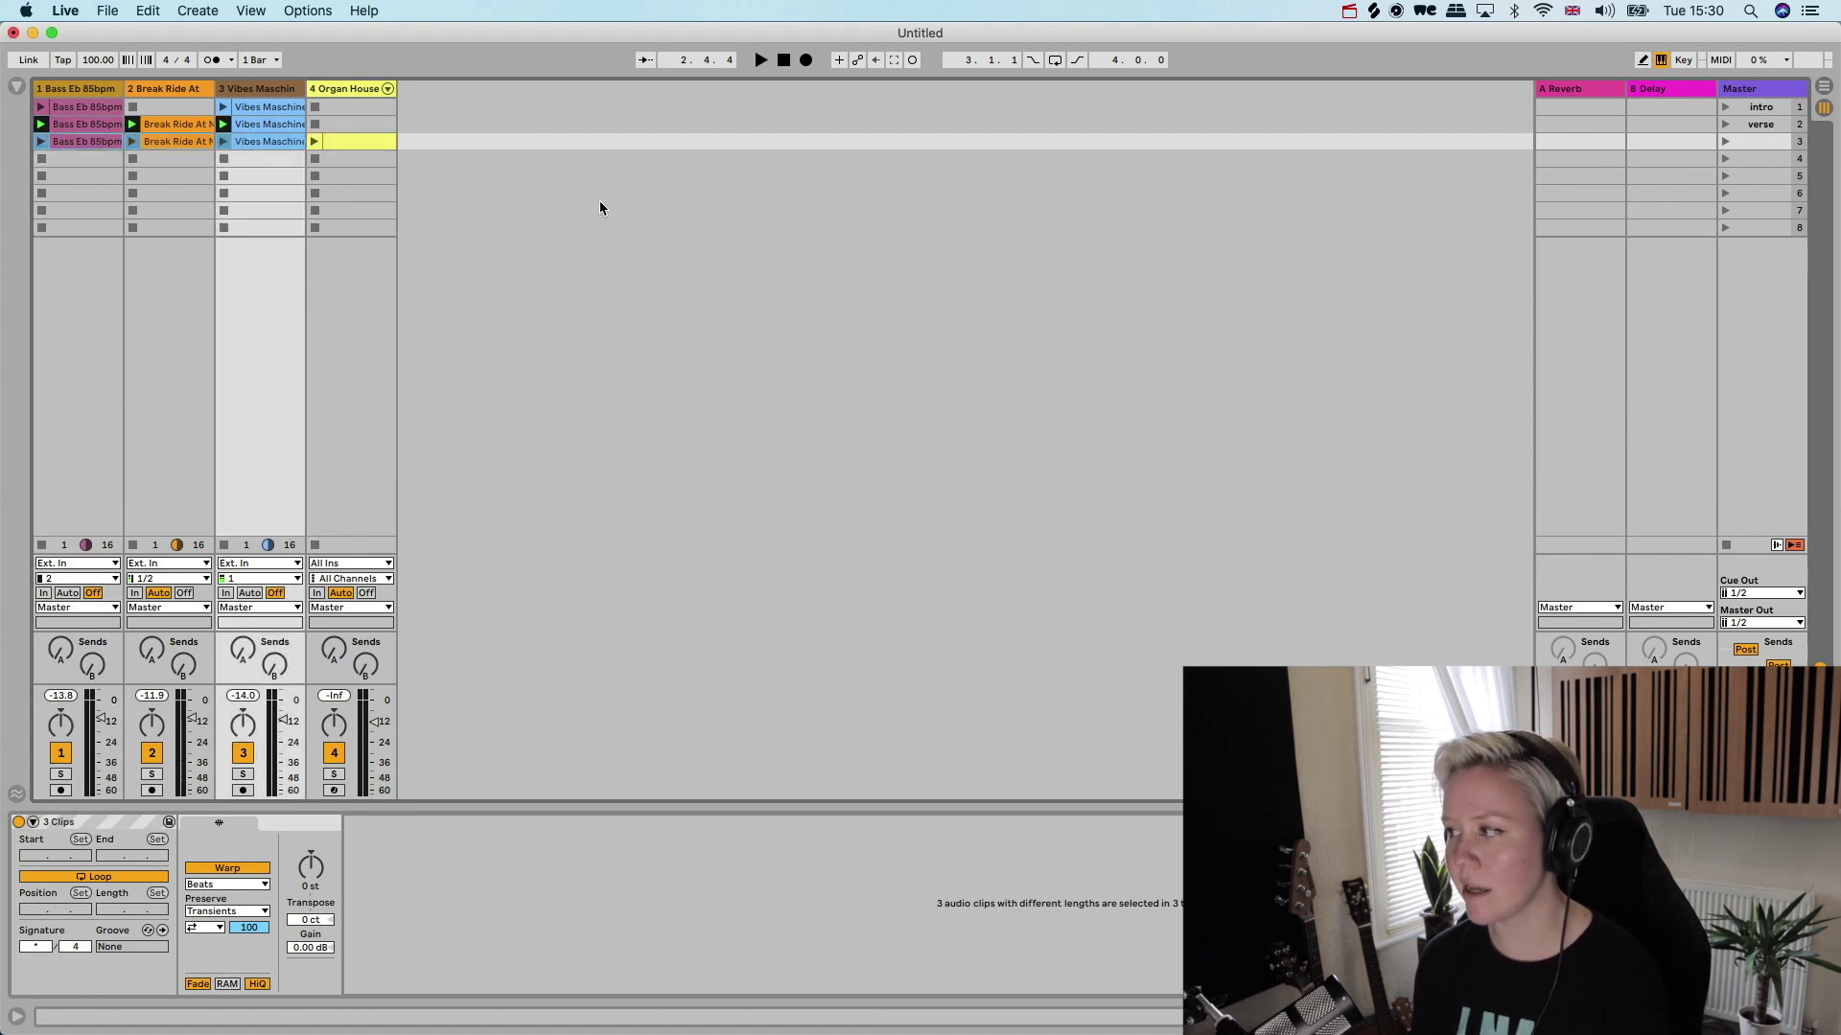
click(1760, 126)
click(1753, 156)
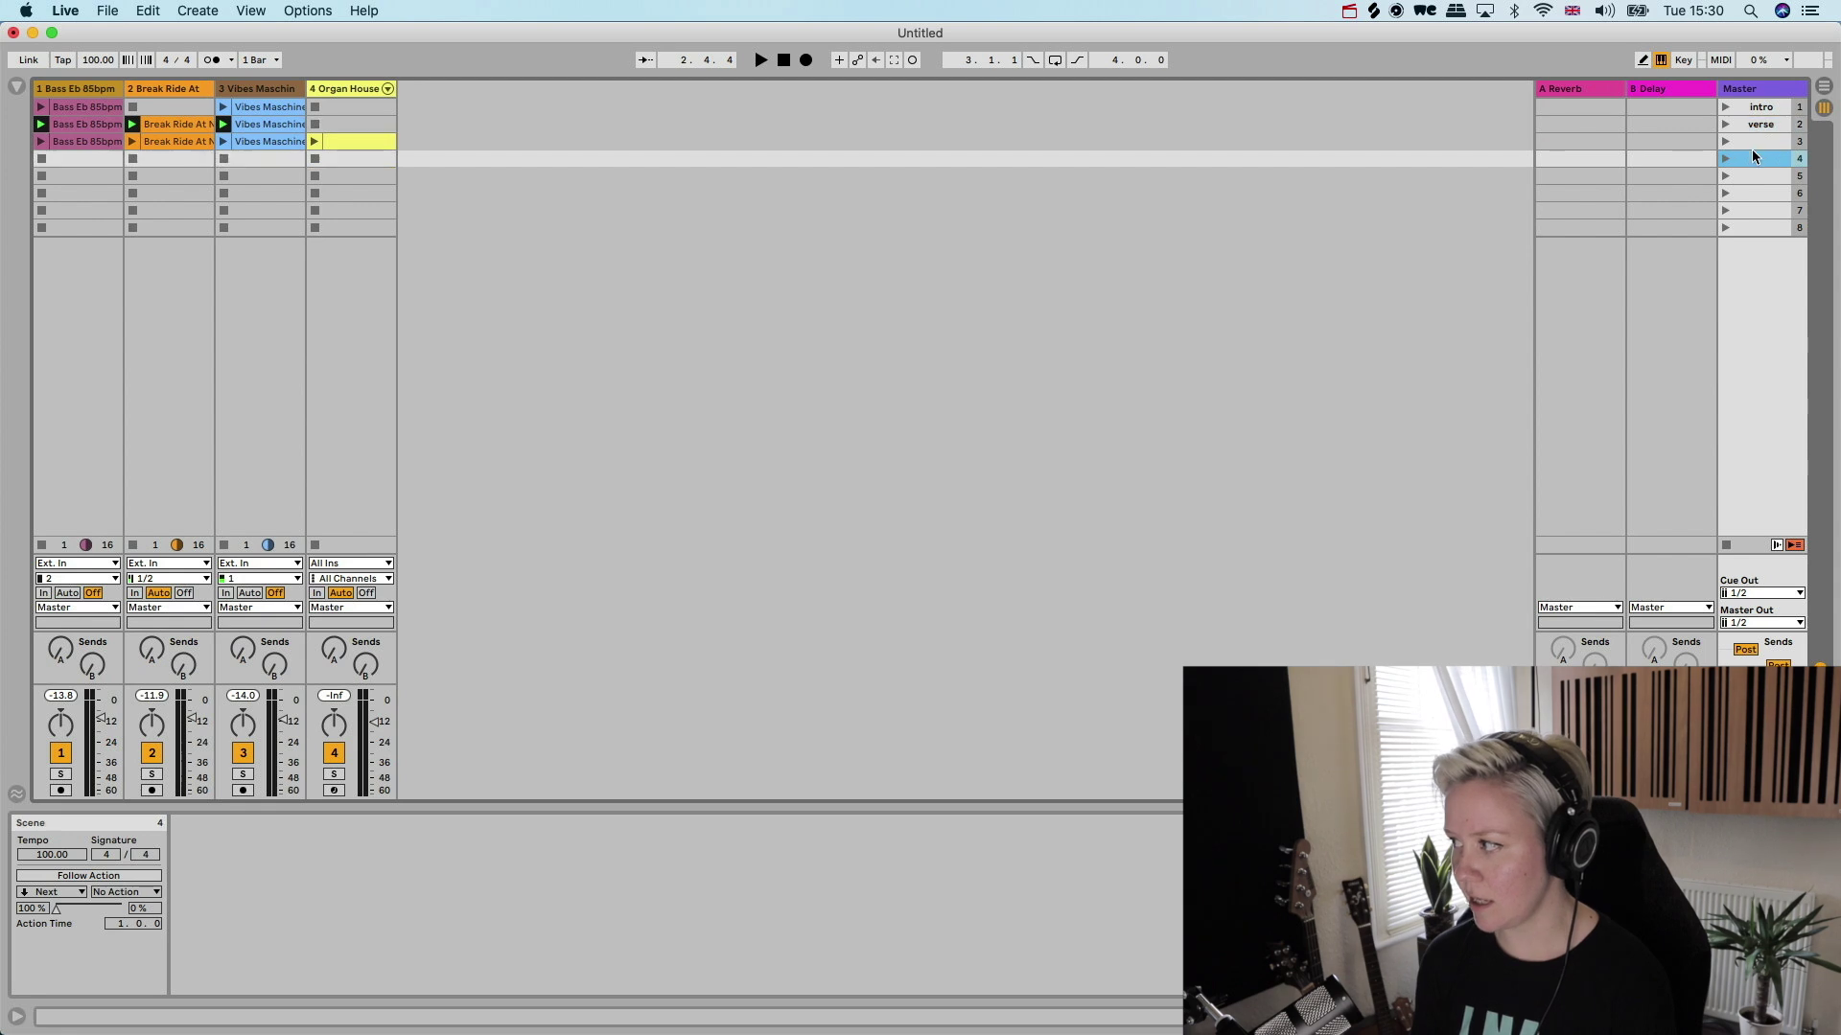
key(Up)
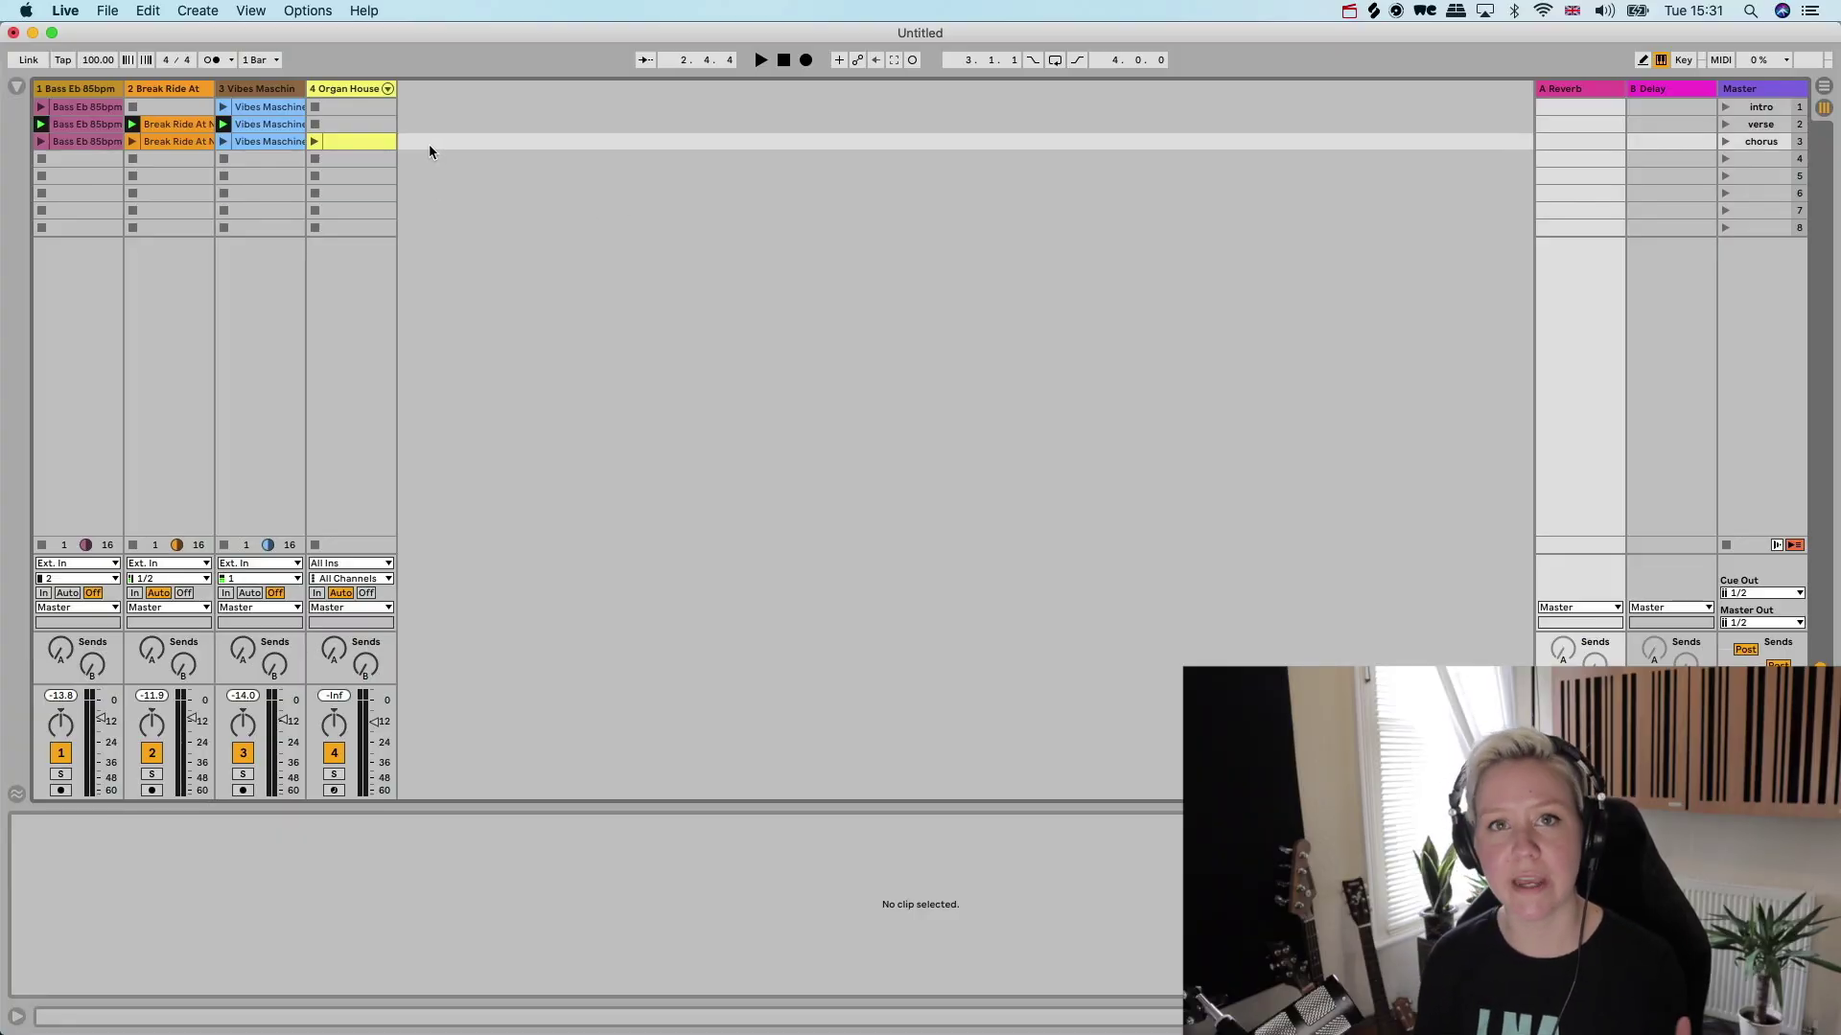
click(1749, 120)
- Stop all playing clips and briefly check the Arrangement View
click(1727, 546)
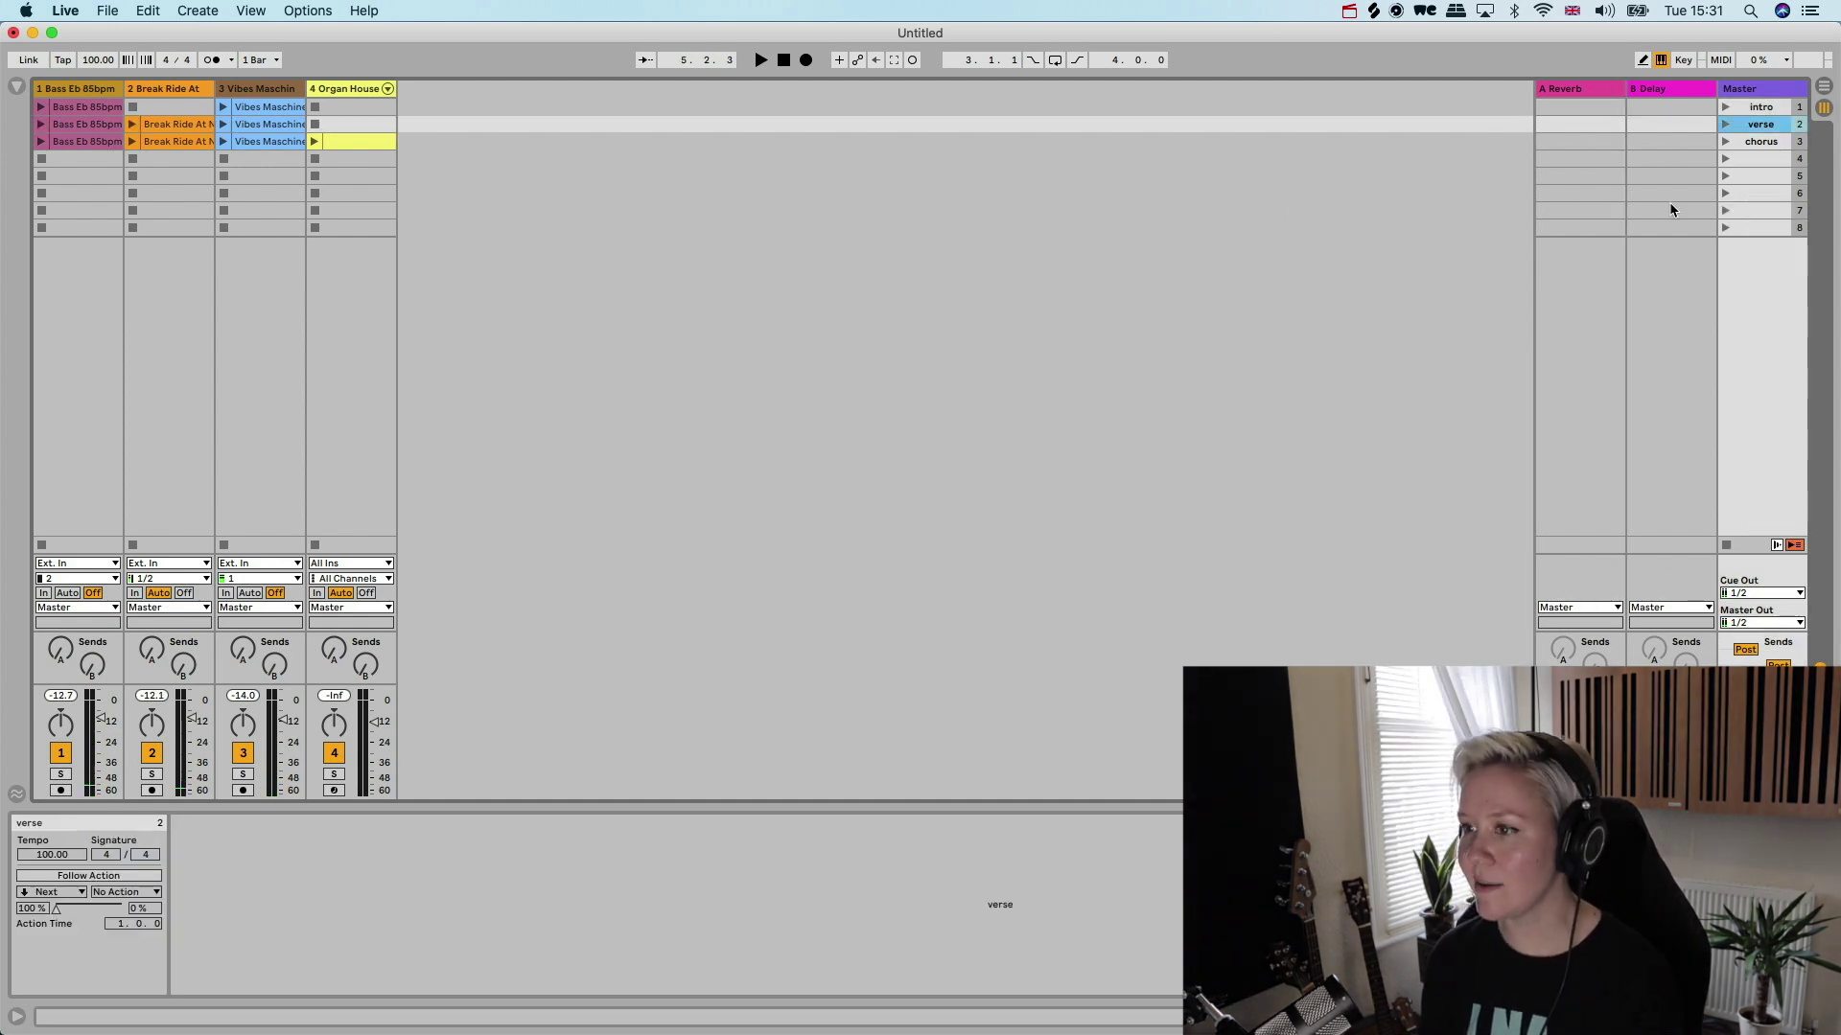
key(Tab)
key(Tab)
key(Tab)
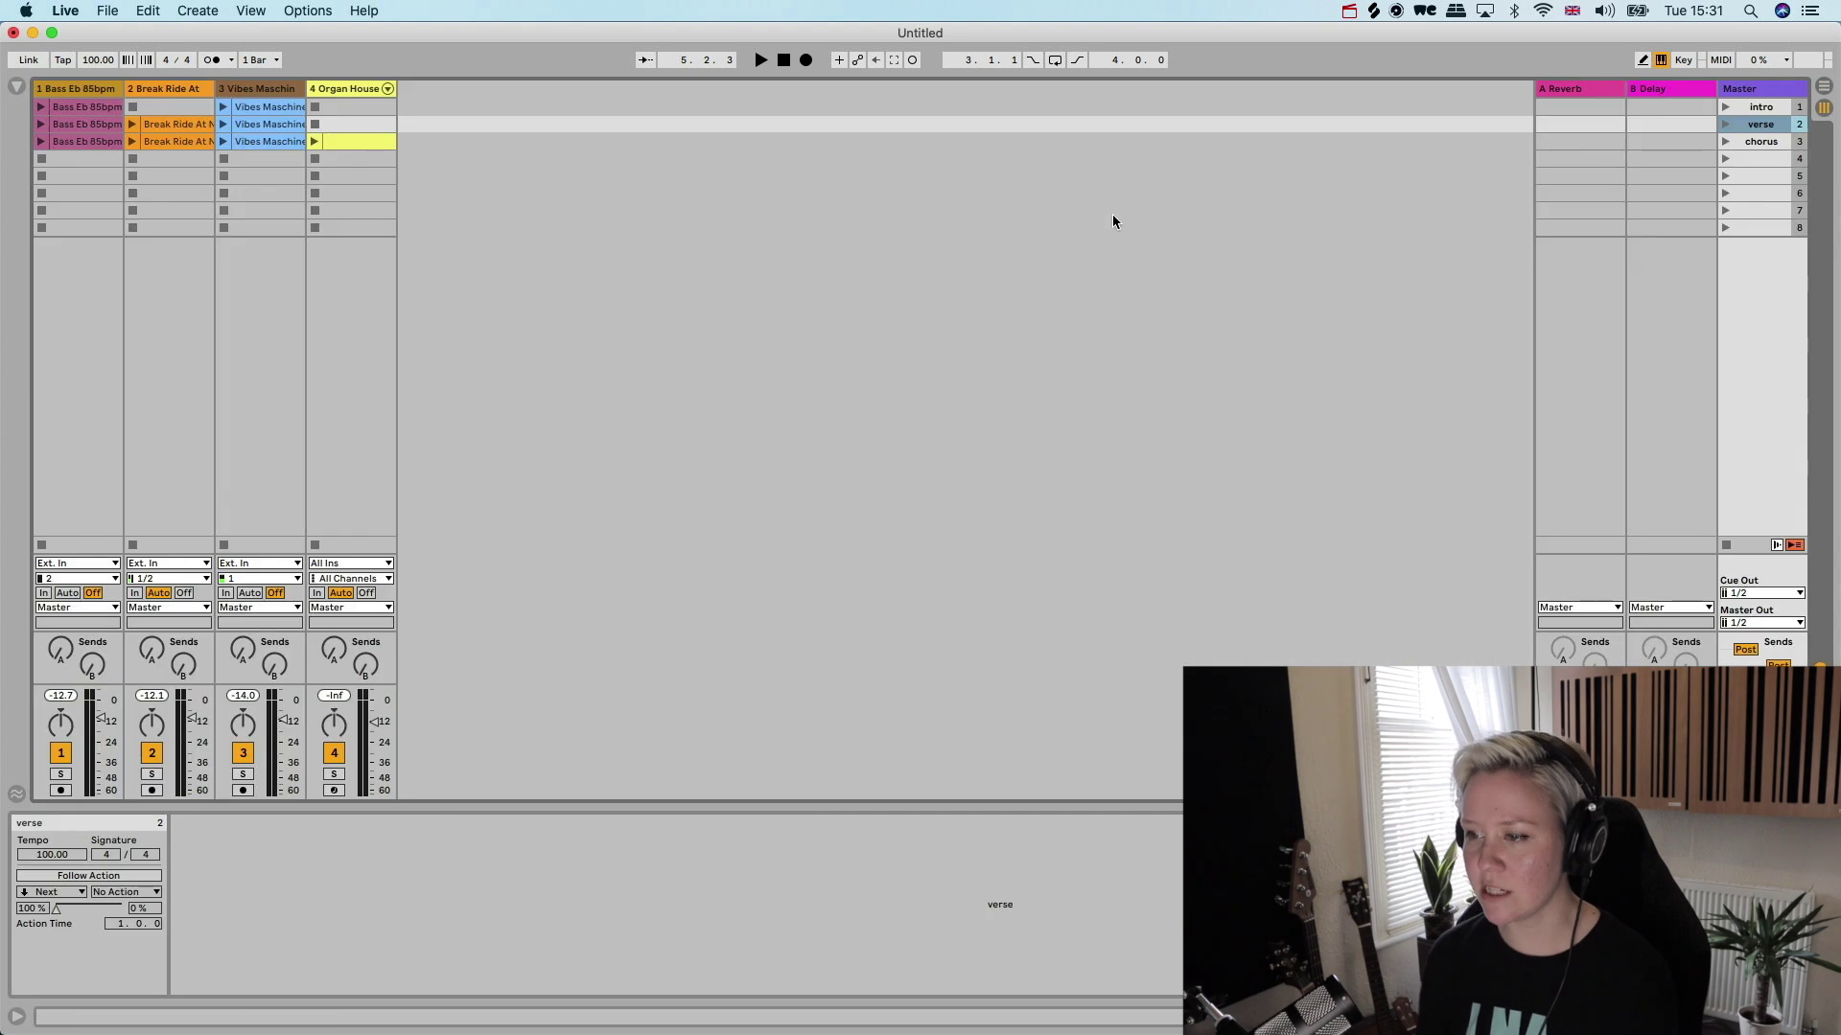
key(Tab)
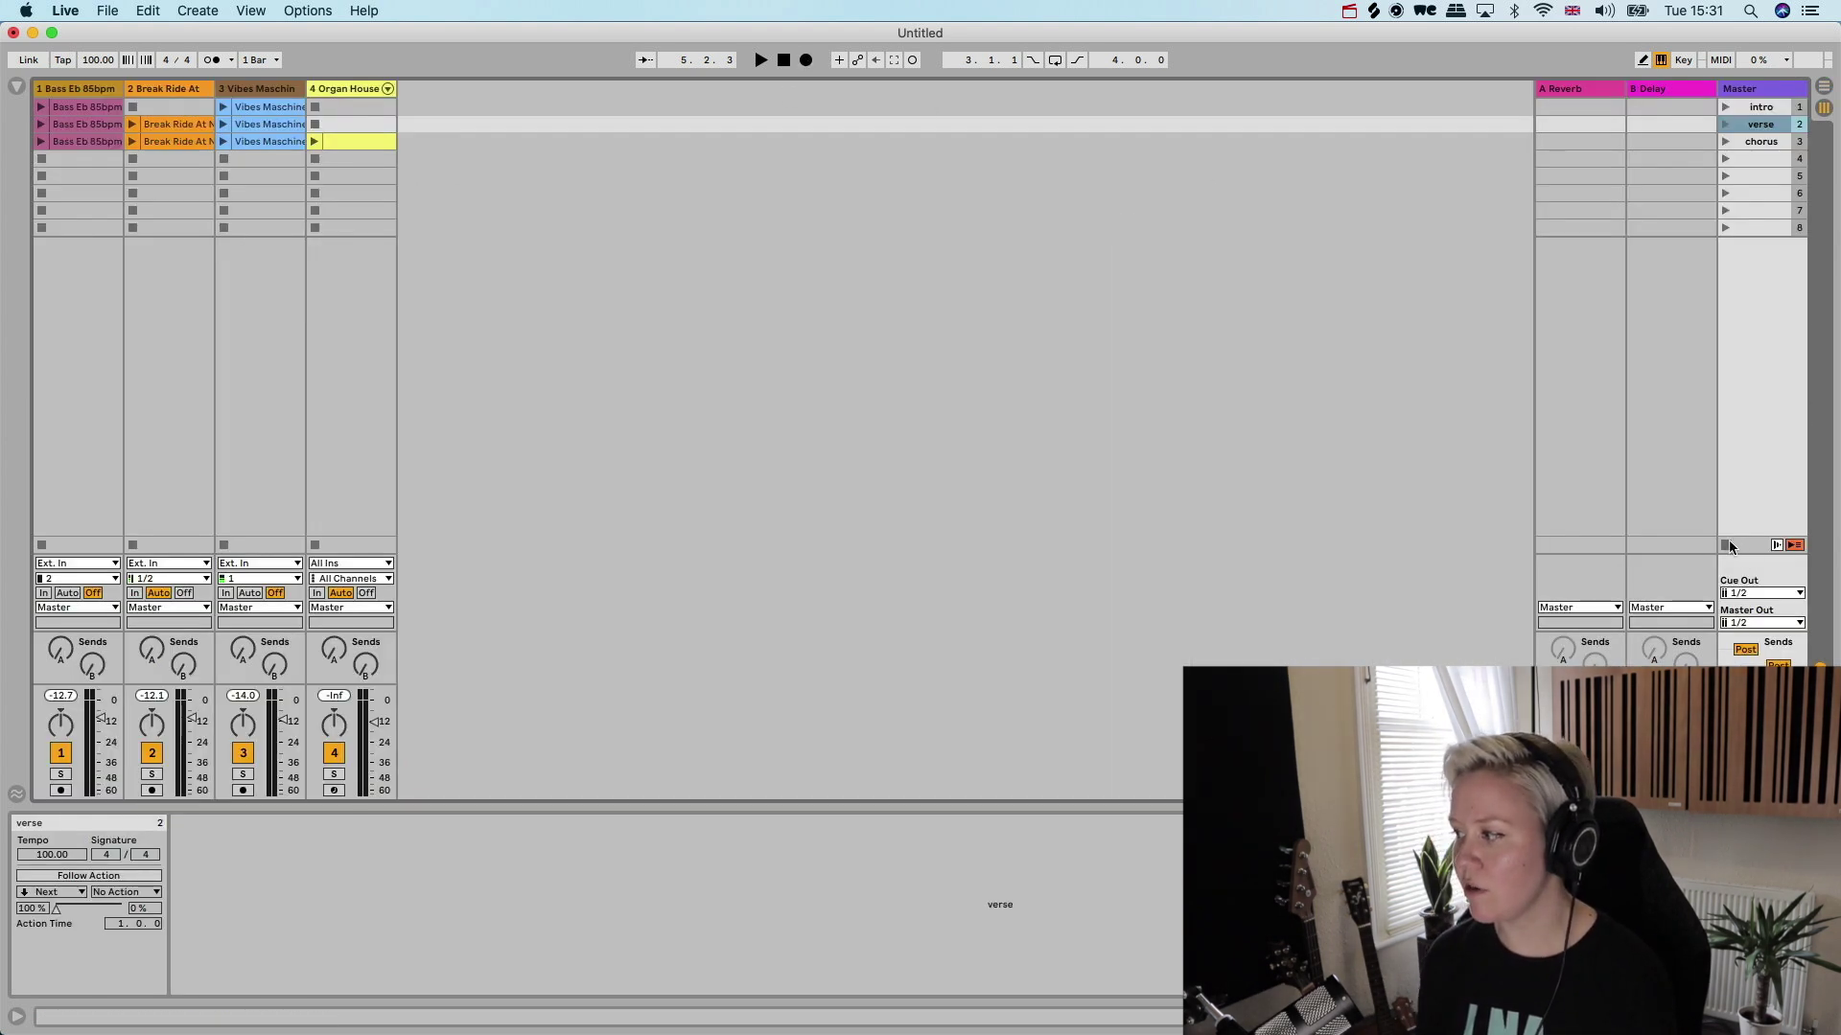
- Record the intro, verse and chorus scenes into the arrangement, then view the timeline
click(805, 61)
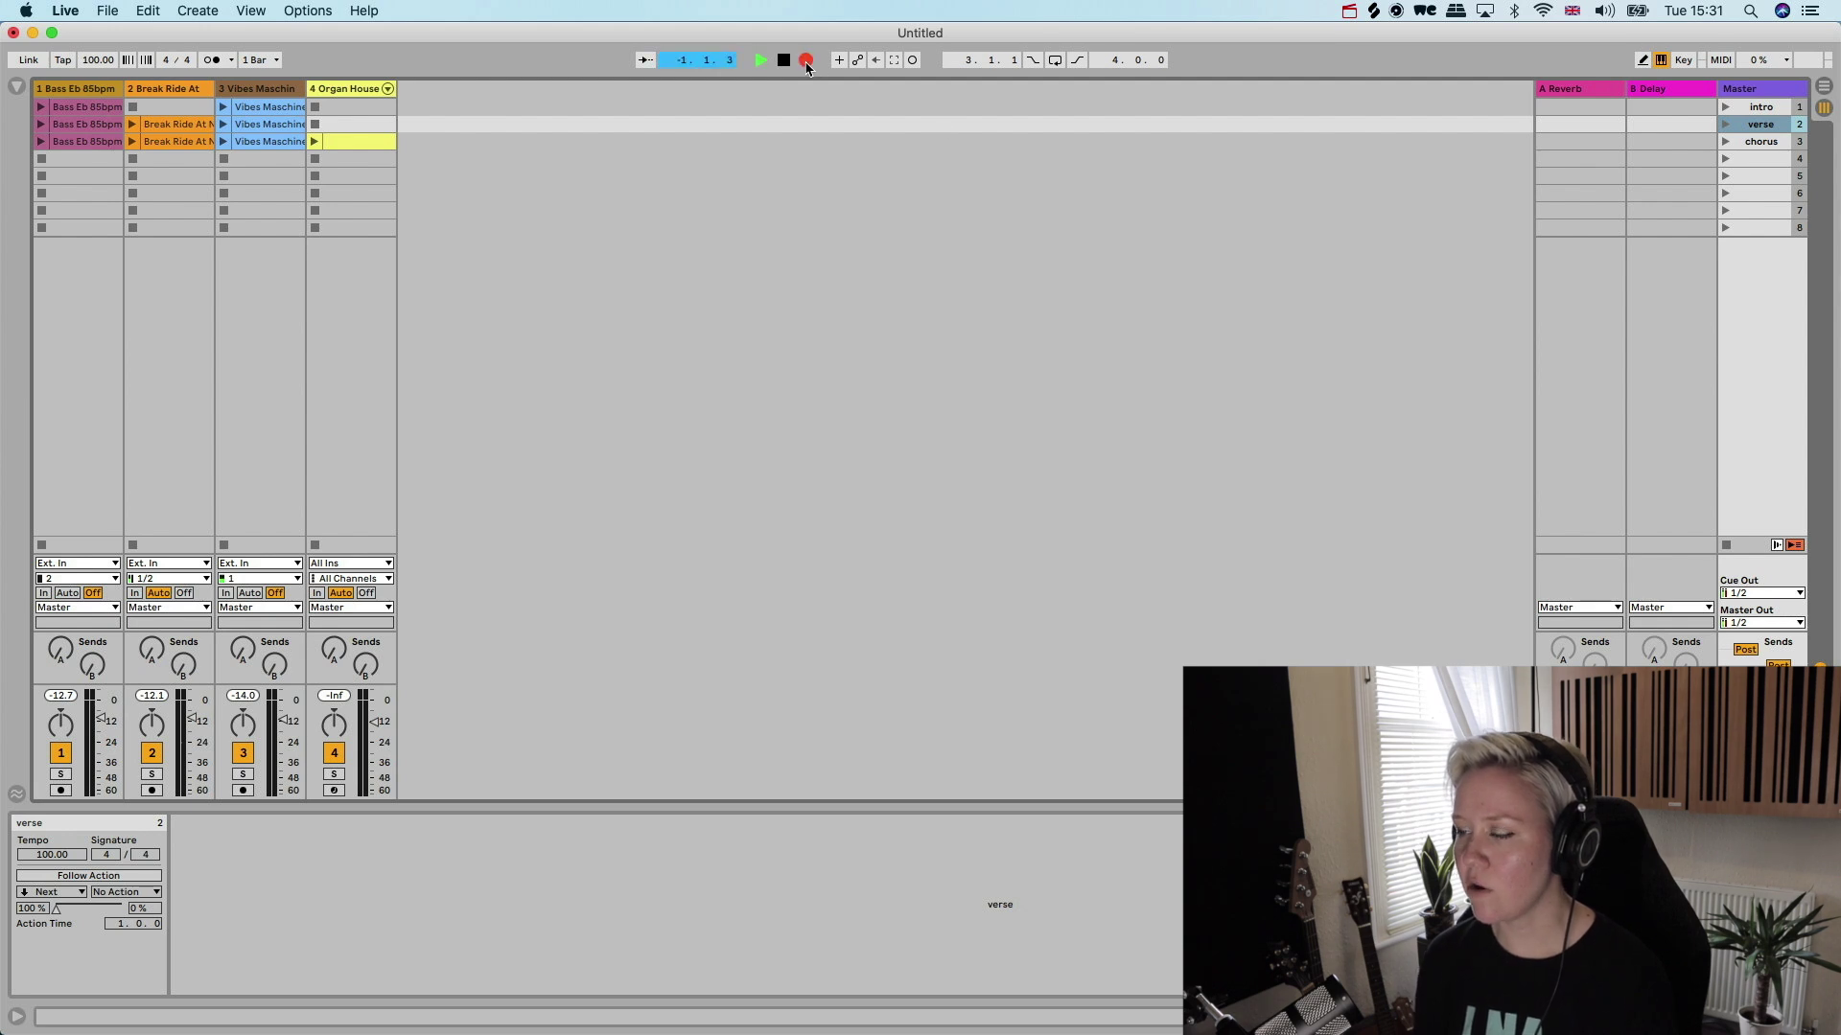
click(1724, 107)
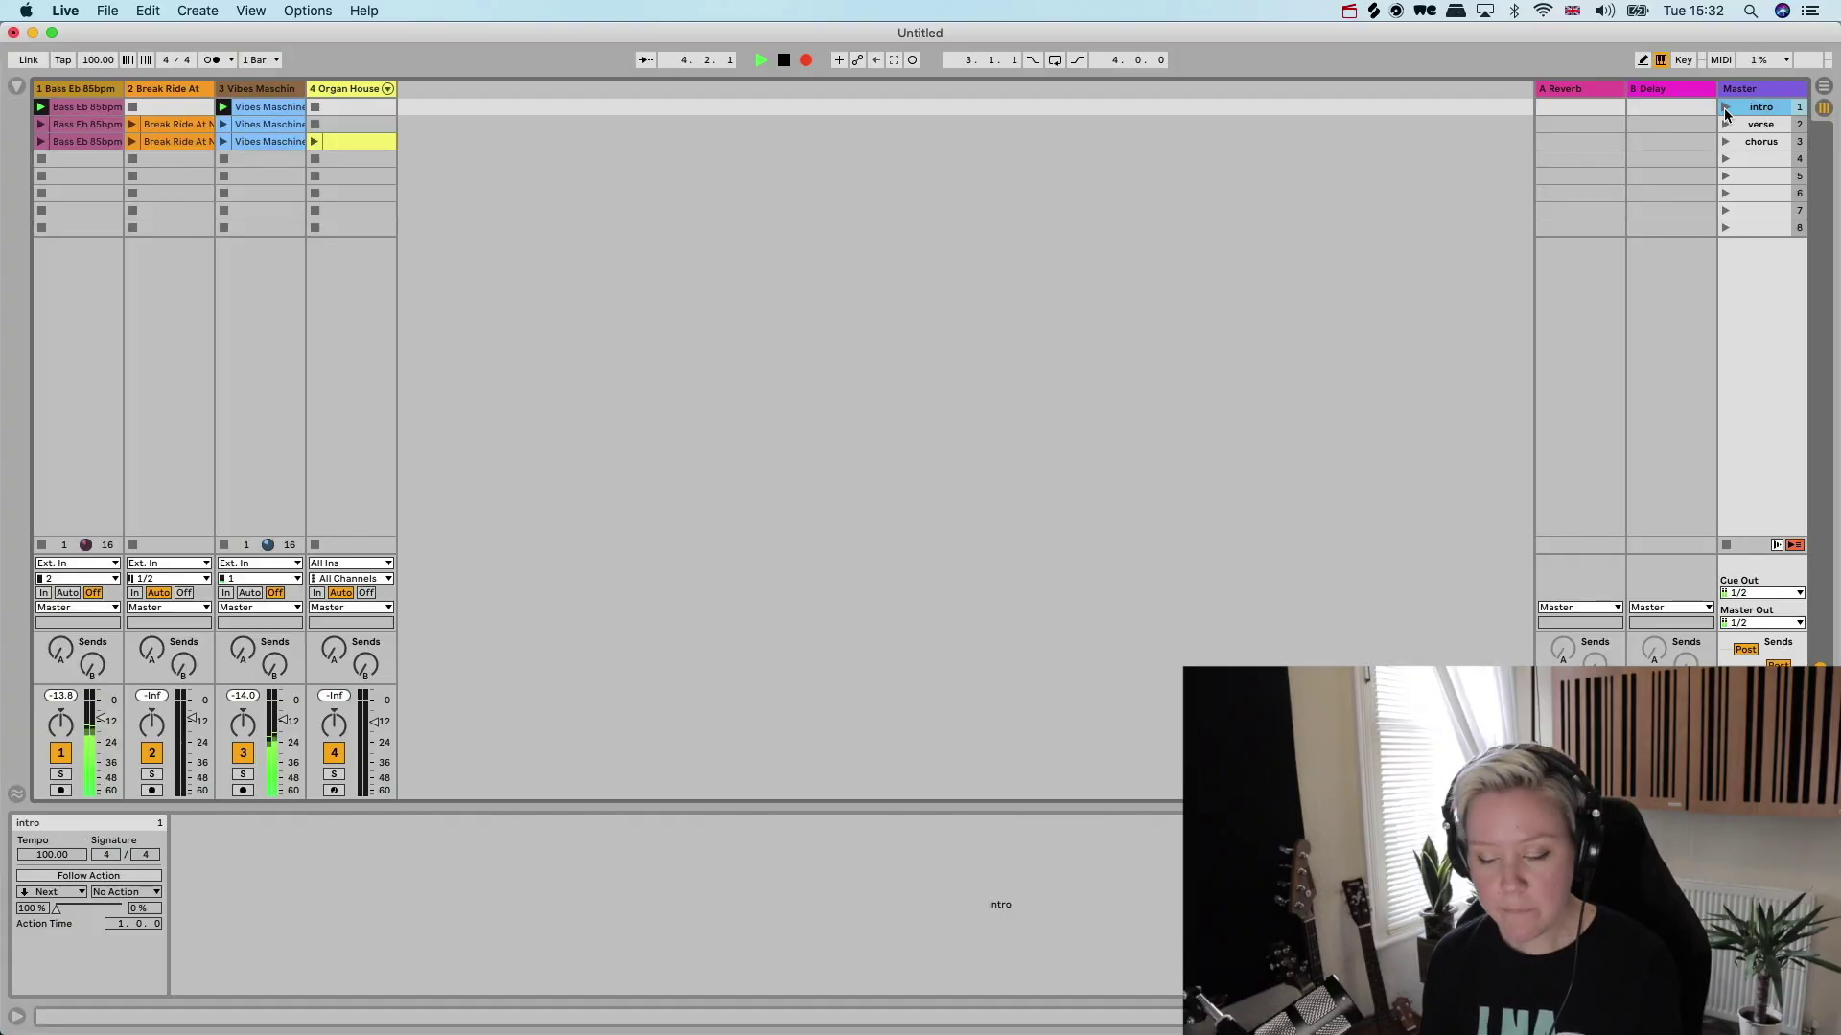
click(1726, 123)
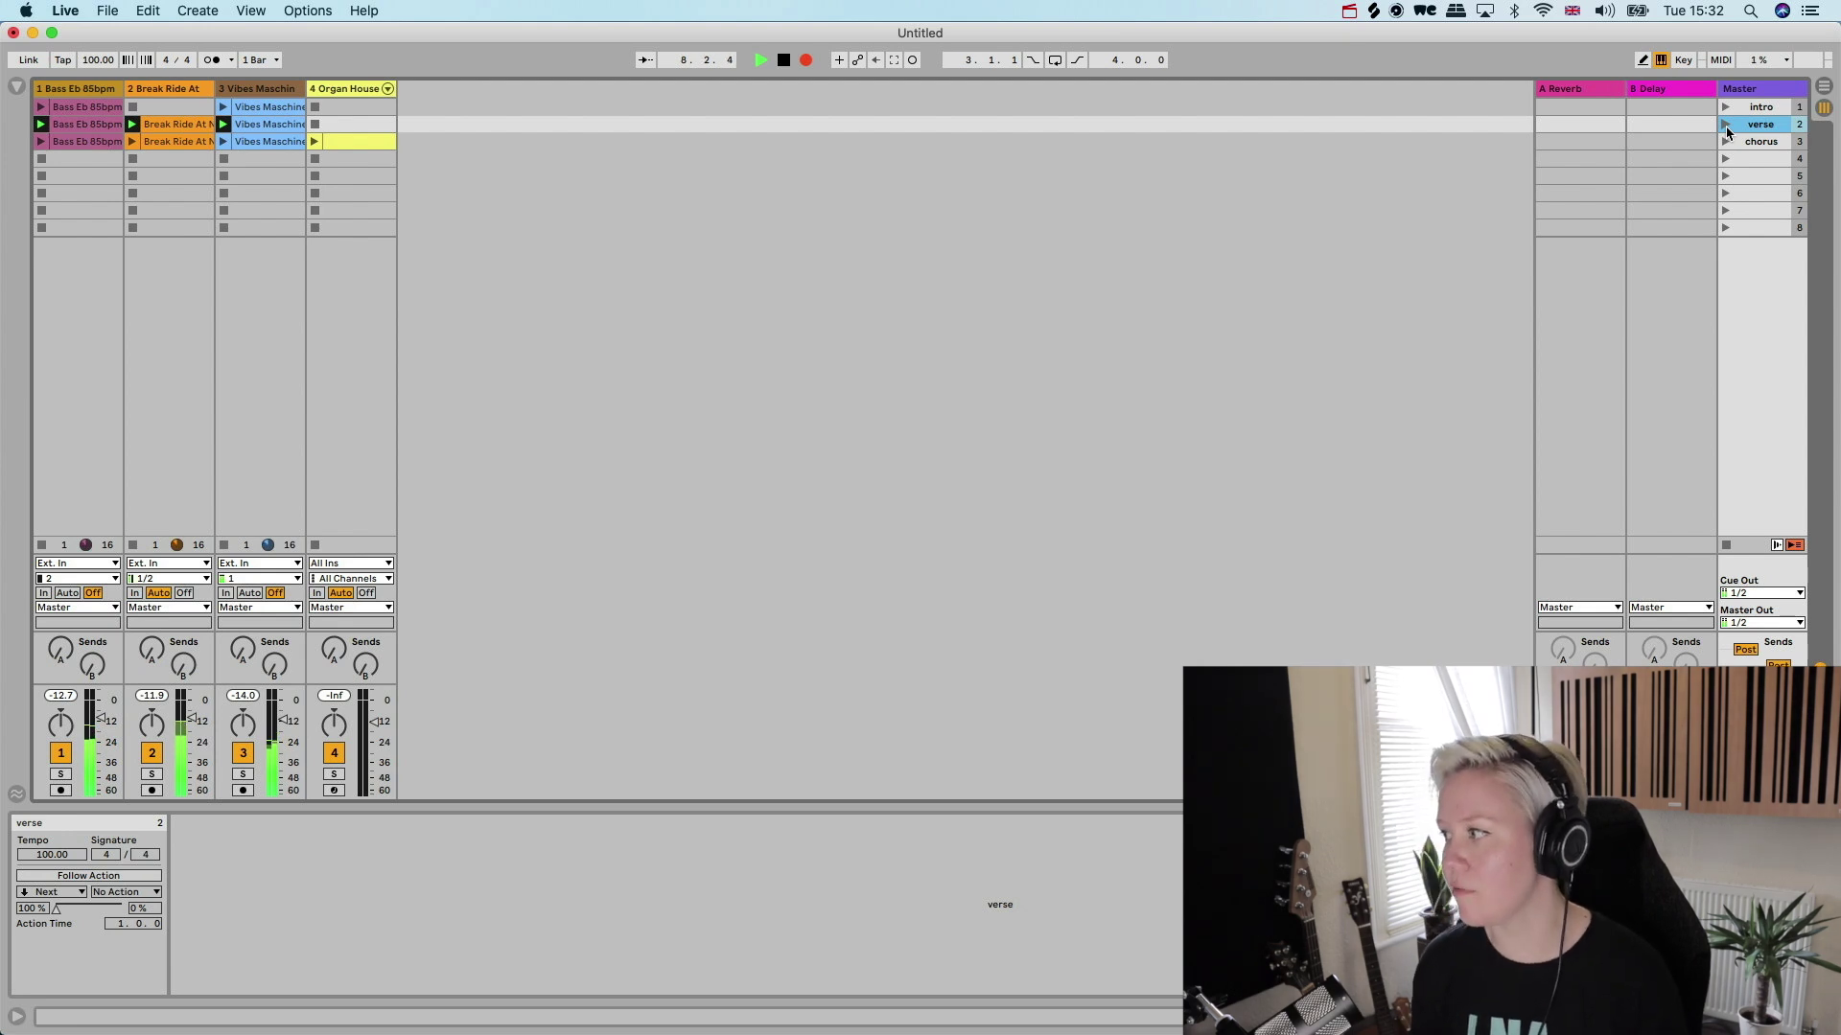
click(1725, 144)
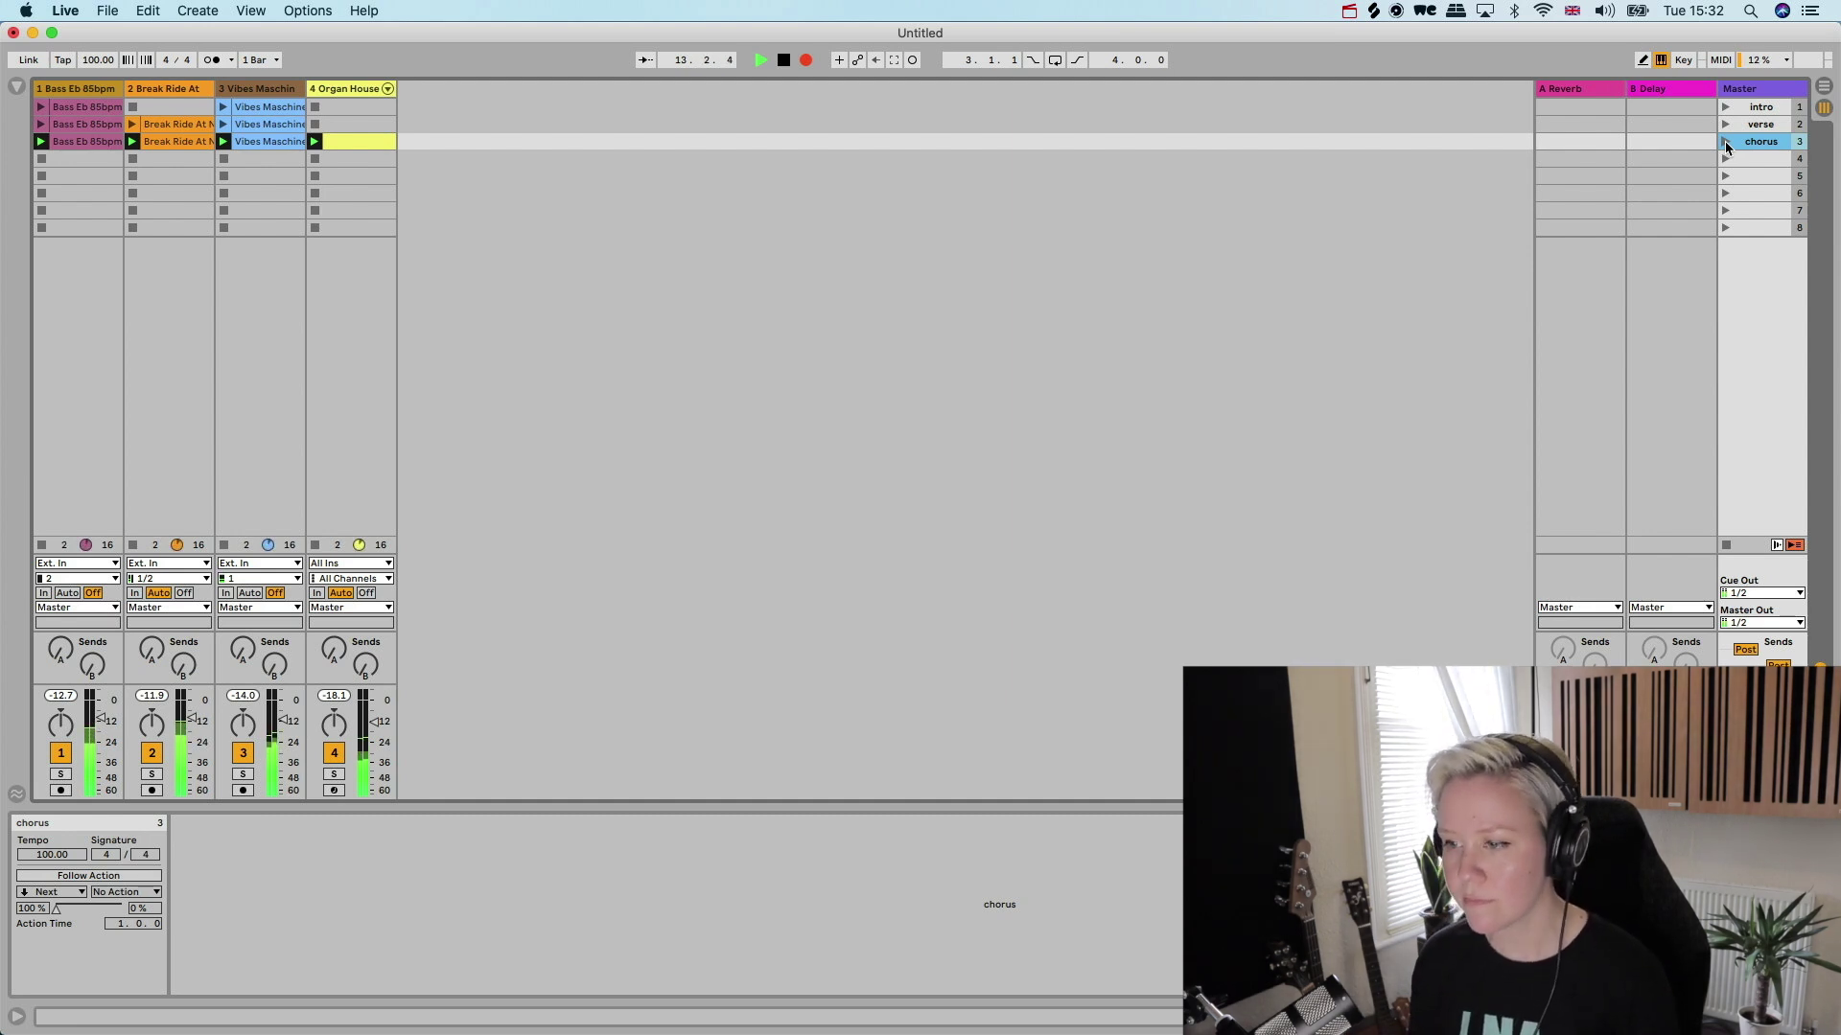
key(Tab)
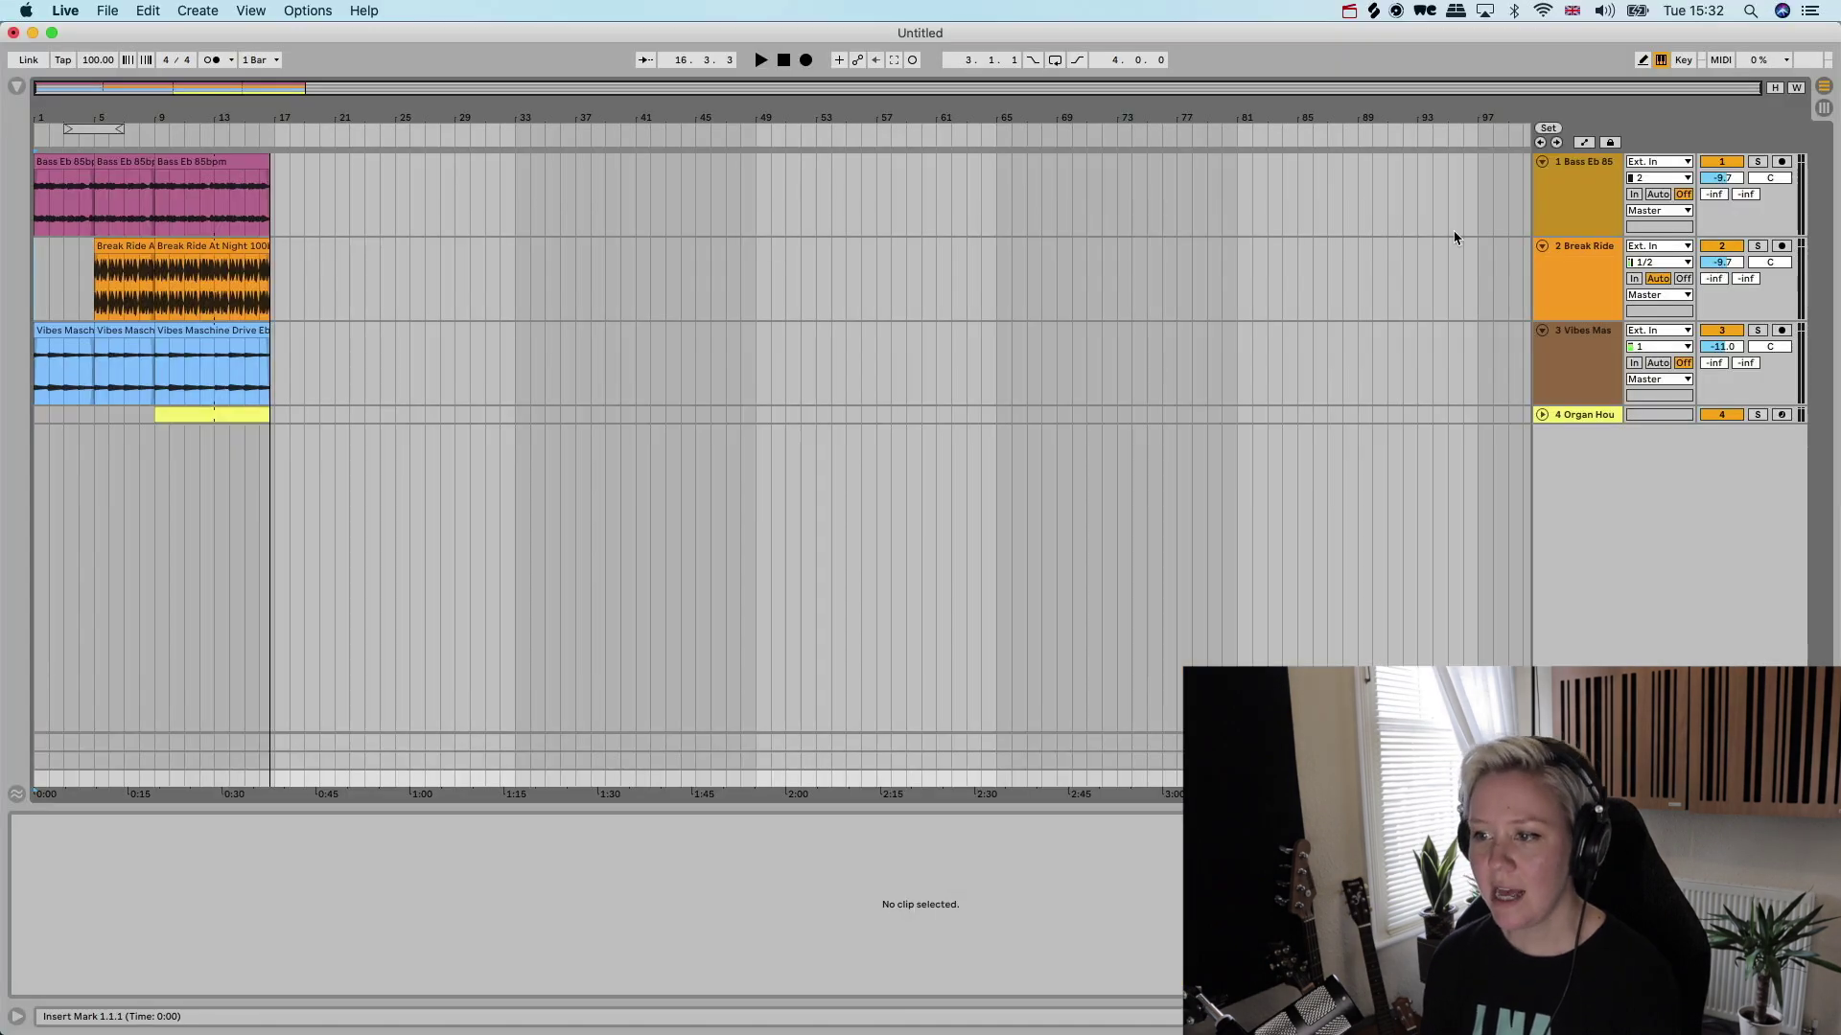
- Zoom the timeline, select bars 9–17 and open the Organ House clip's notes
key(plus)
key(plus)
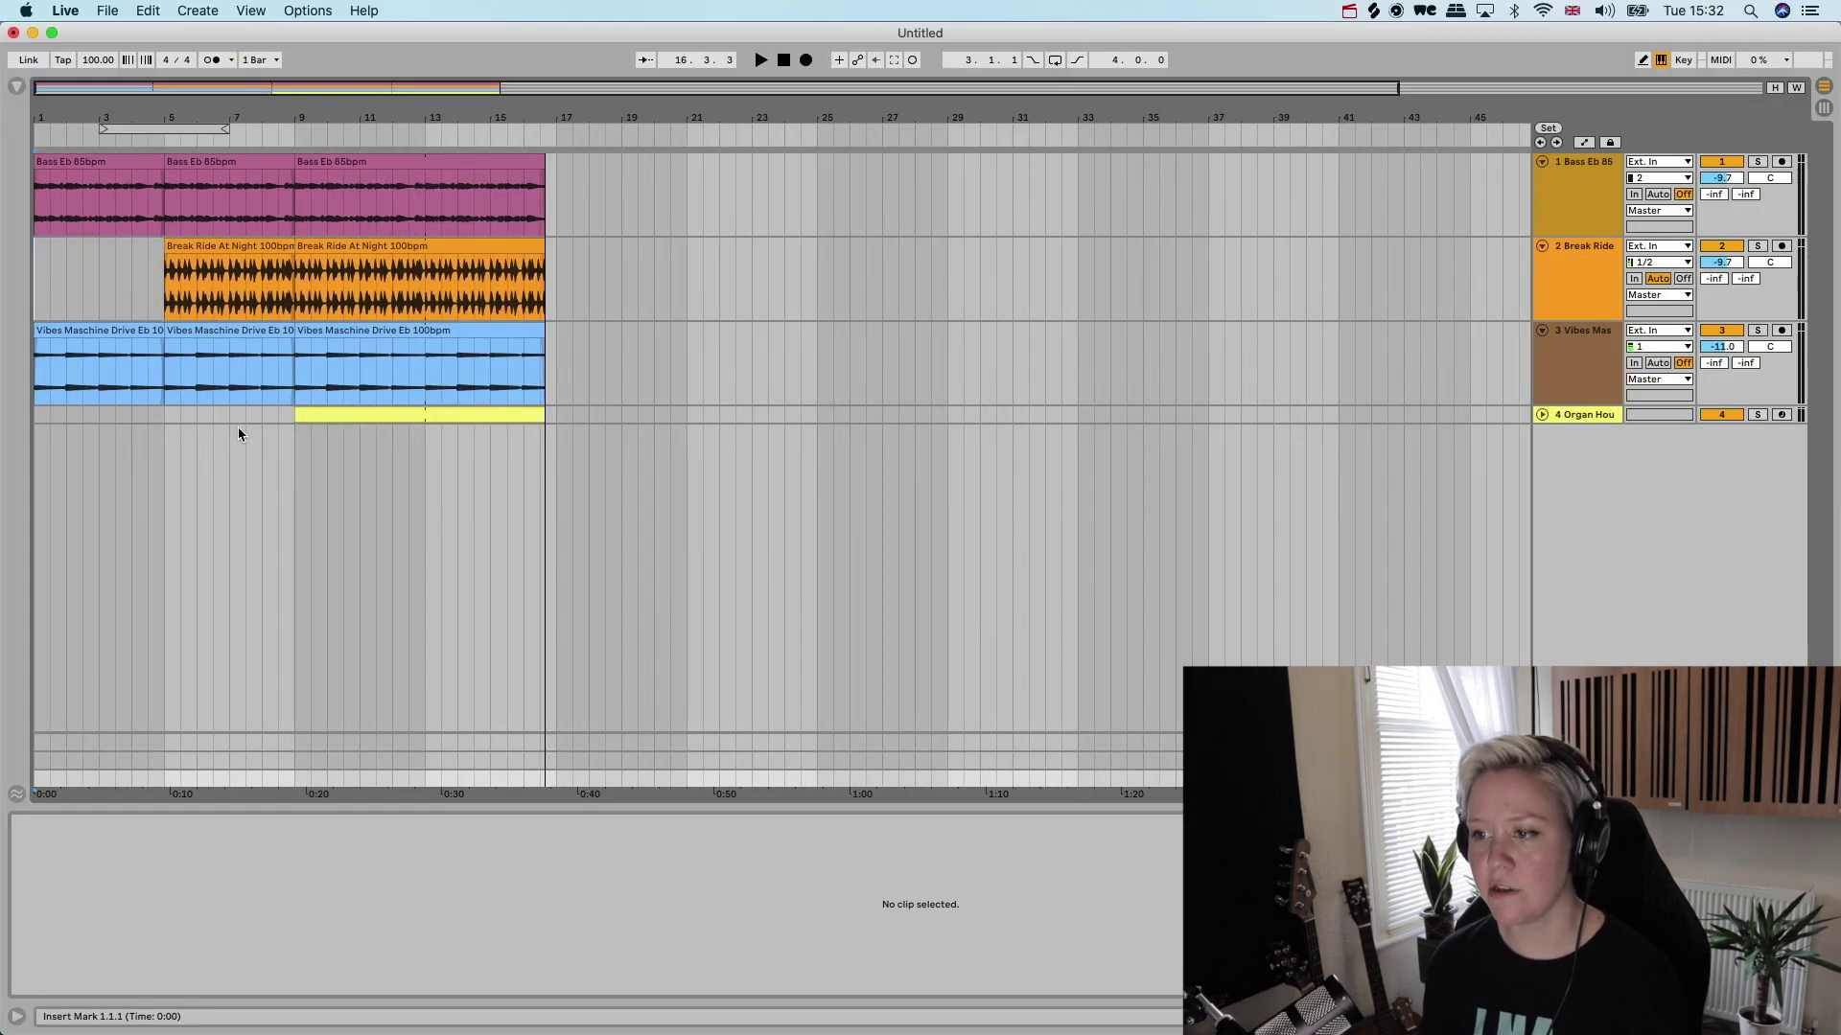
key(Tab)
key(Tab)
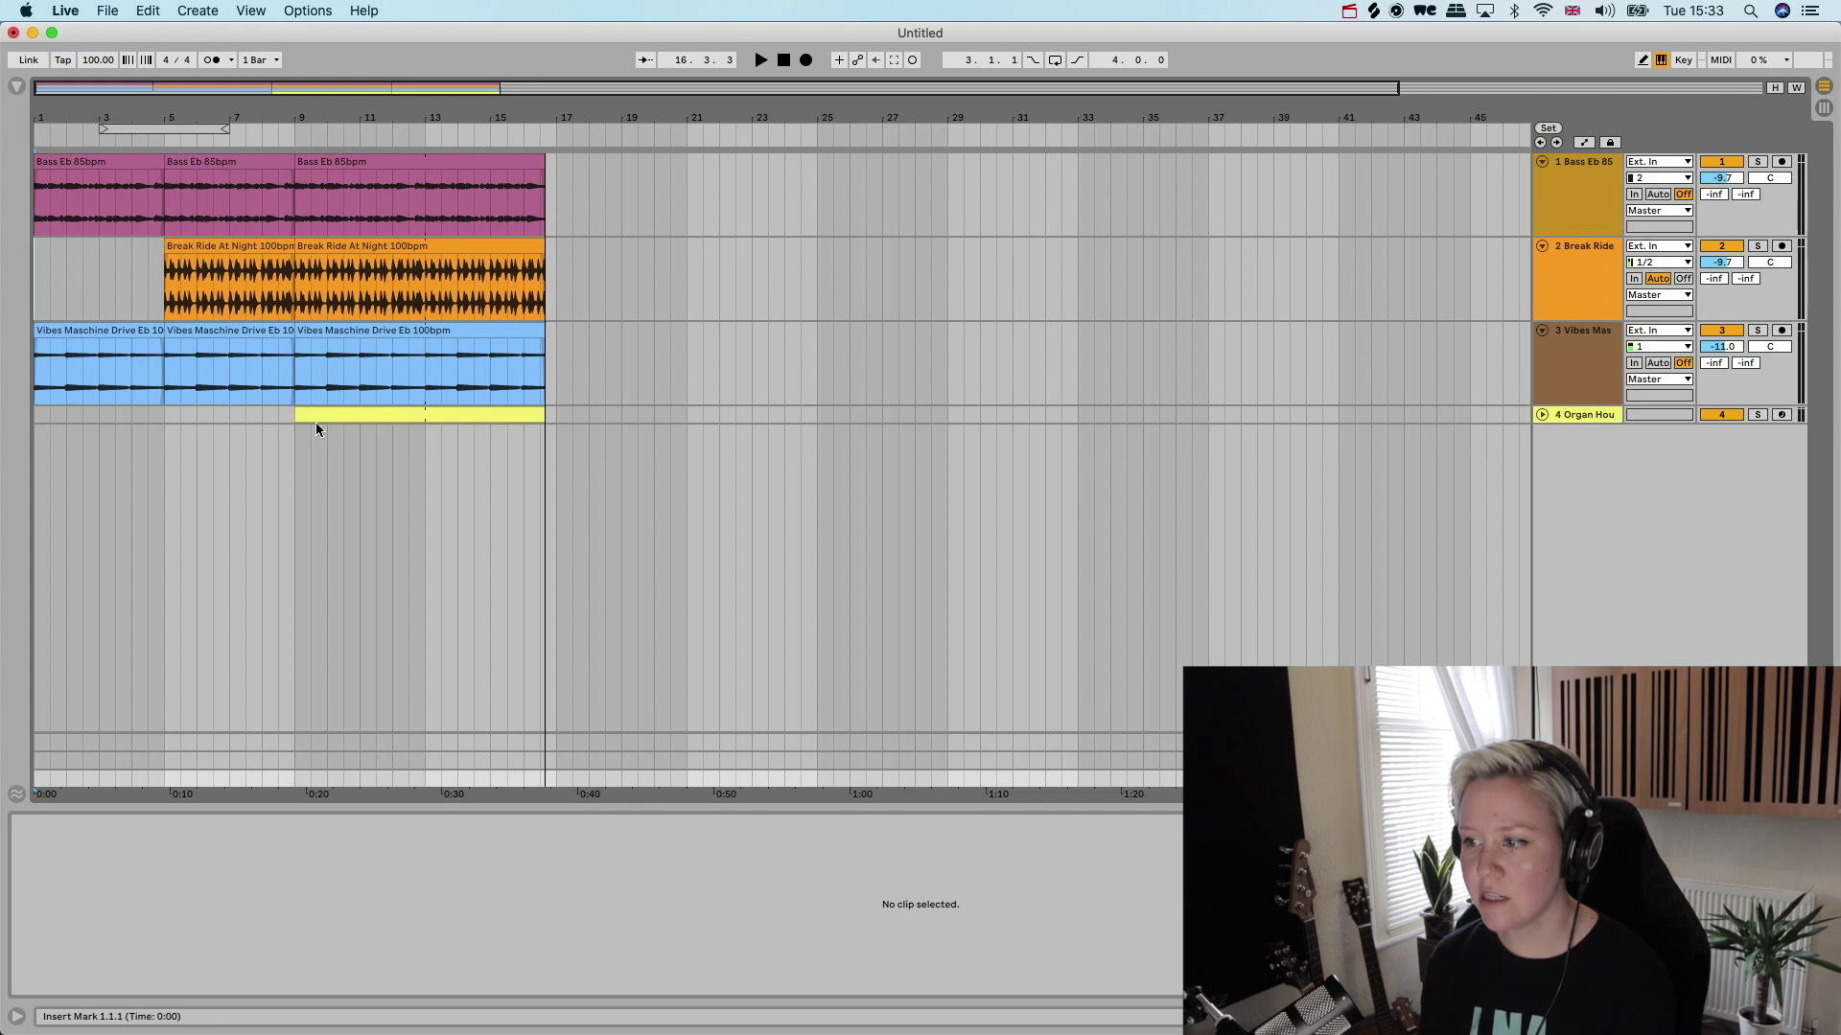
drag(317, 421, 529, 398)
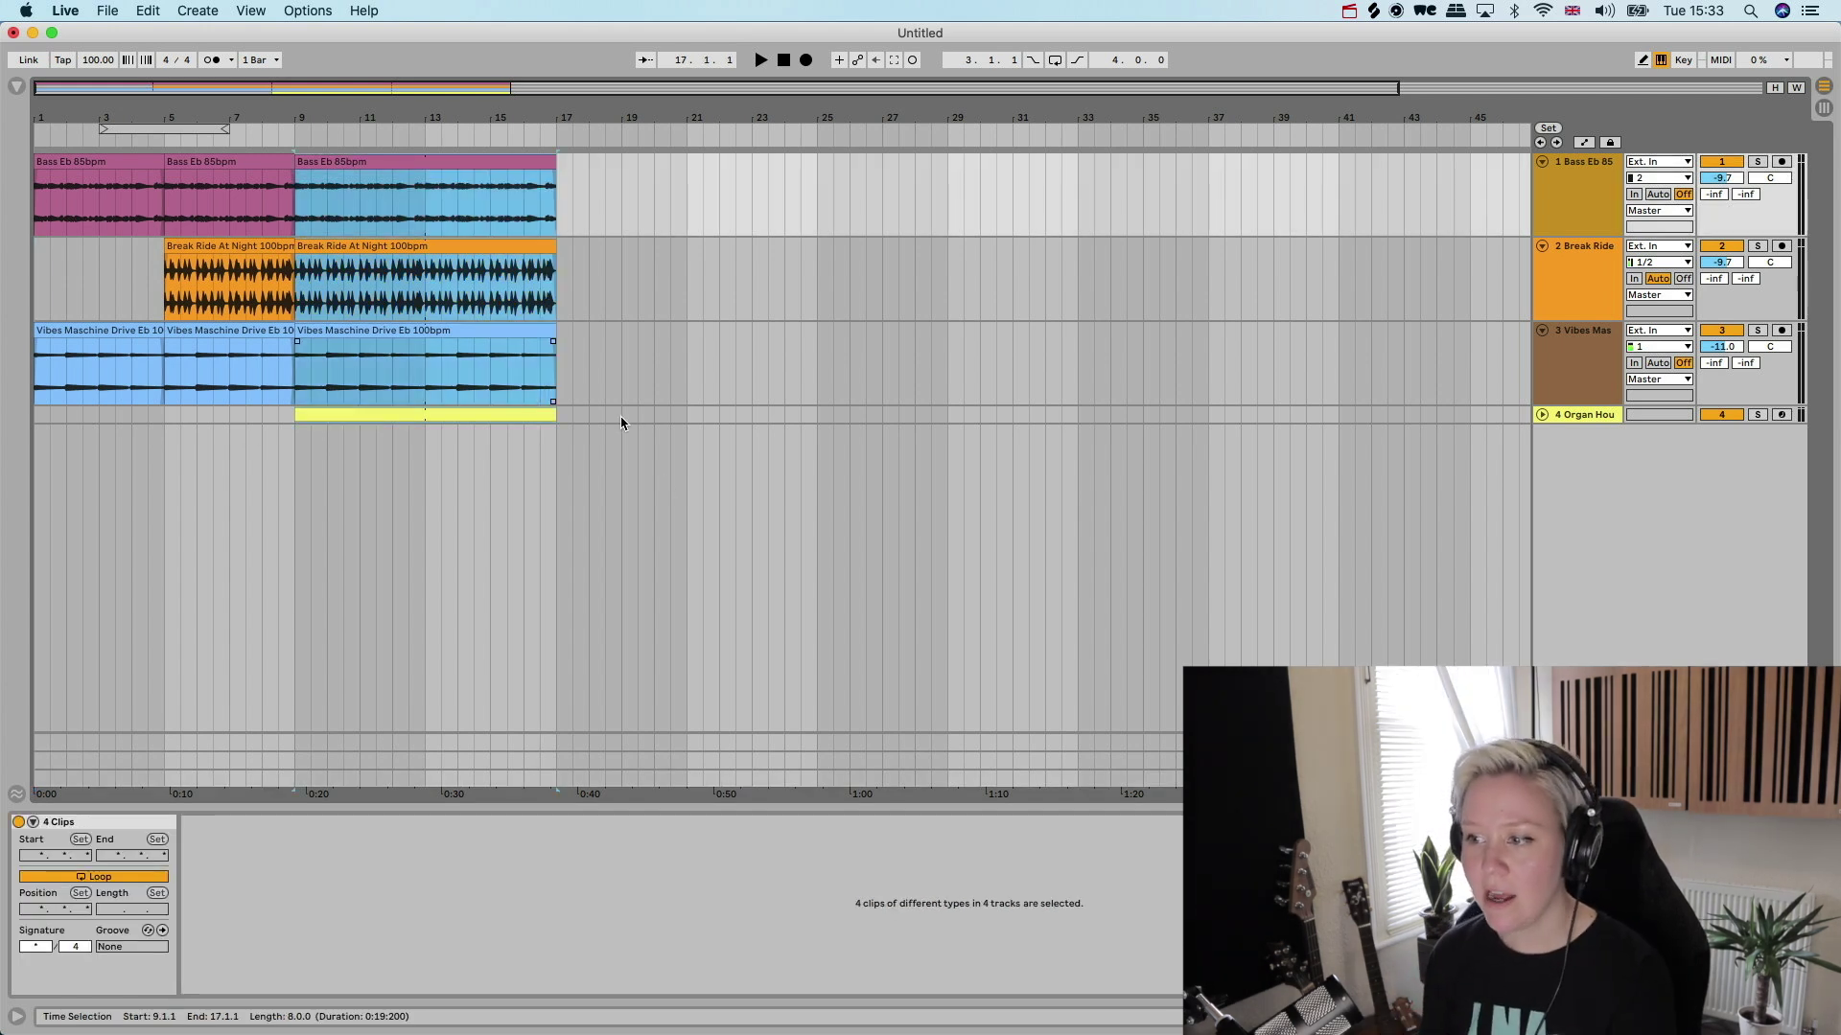
click(401, 416)
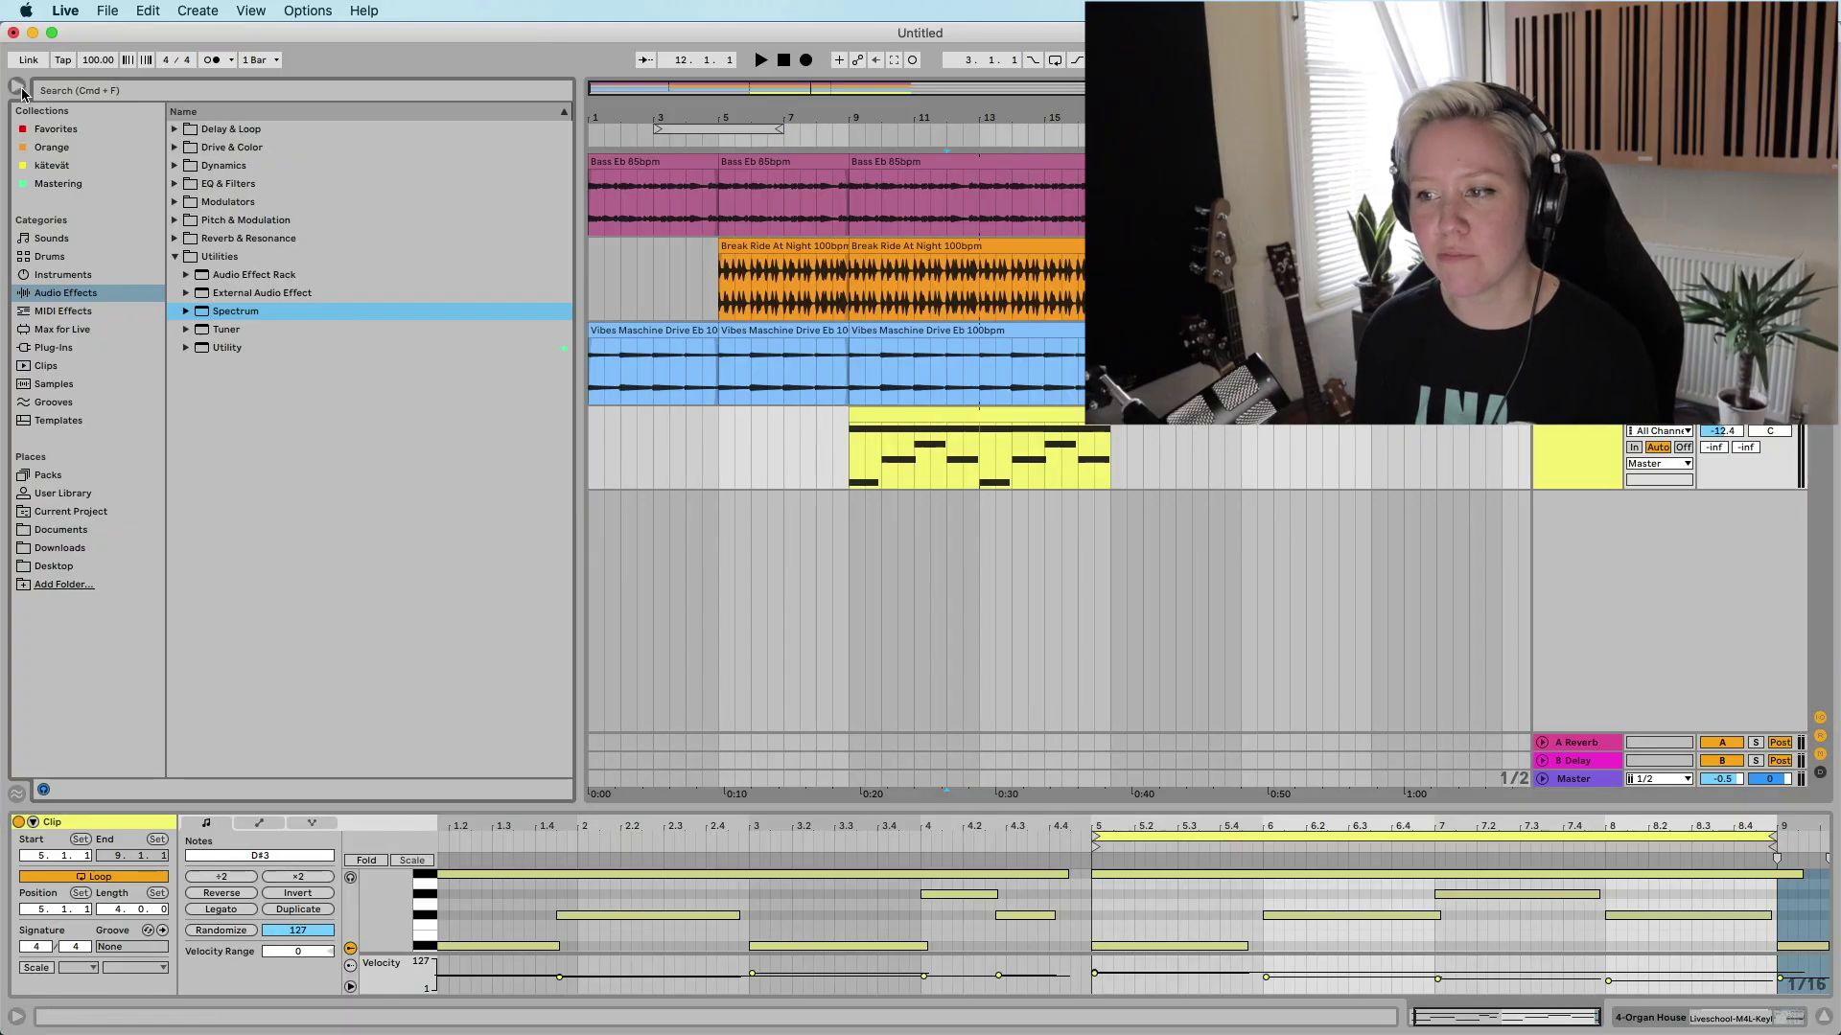
click(17, 85)
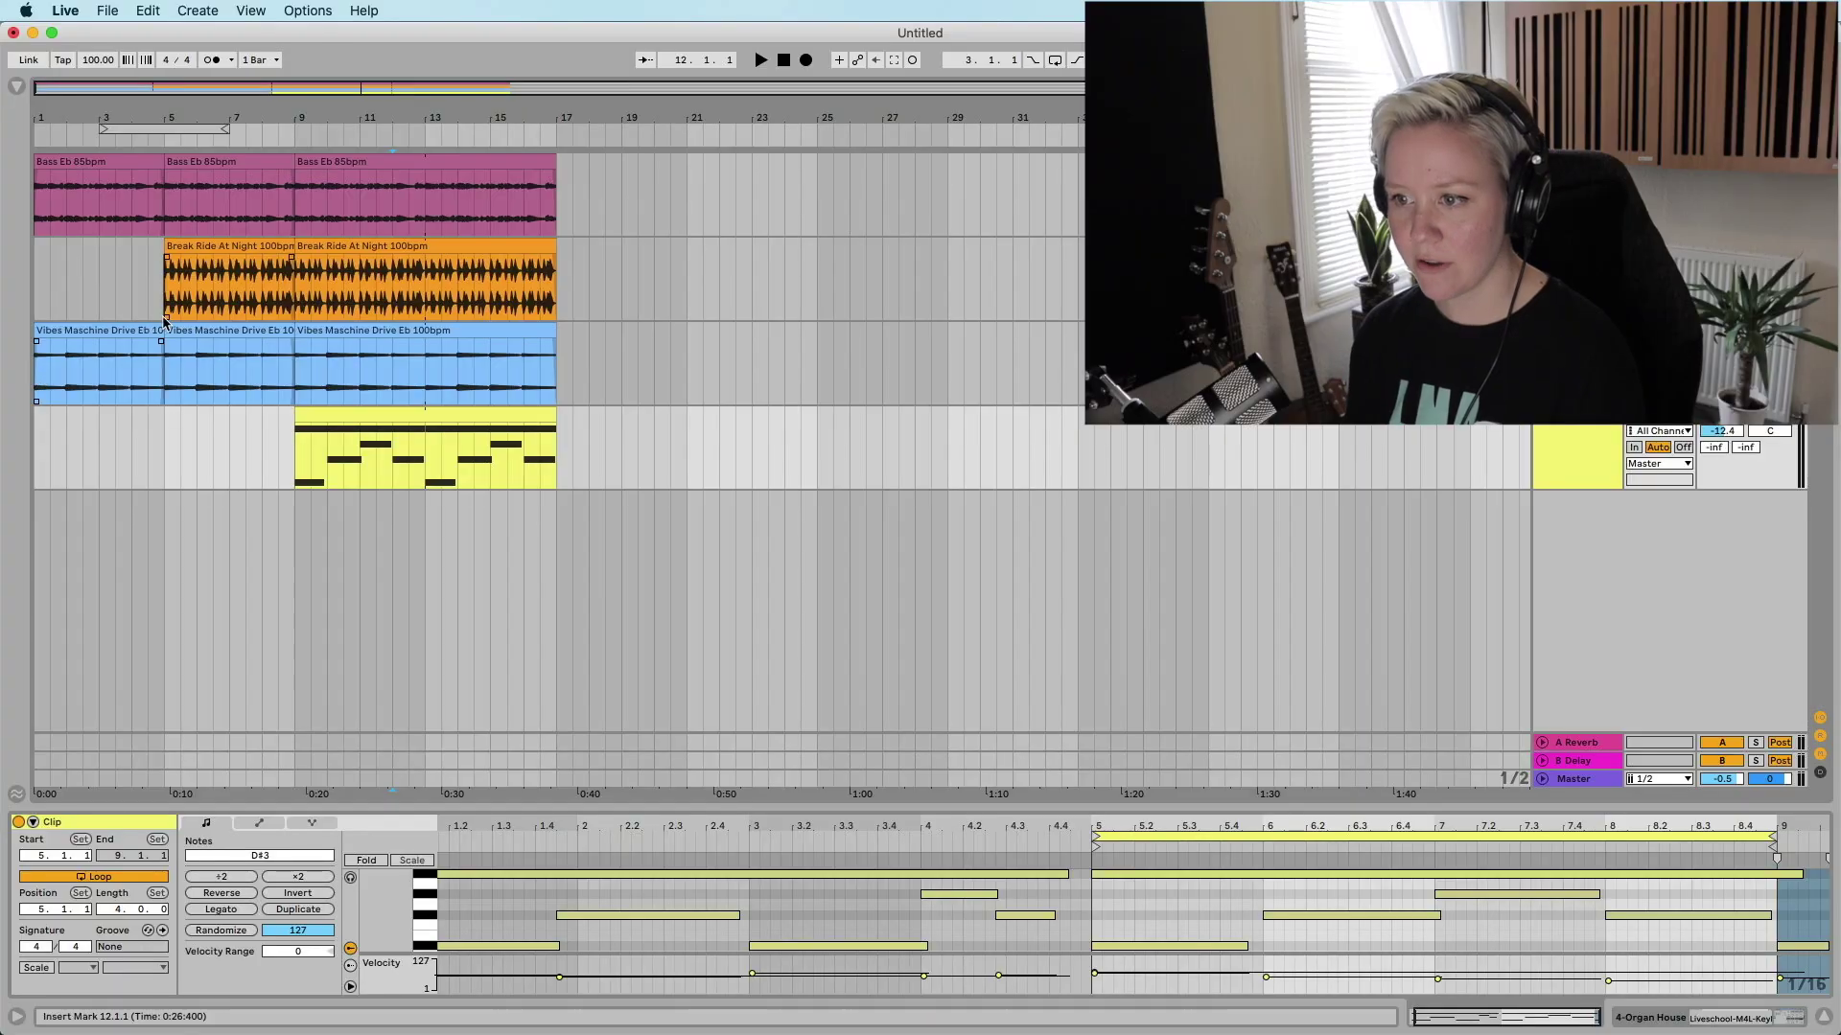
- Audition the arrangement from the first Vibes Maschine clip, then select the Organ House track
click(159, 330)
key(space)
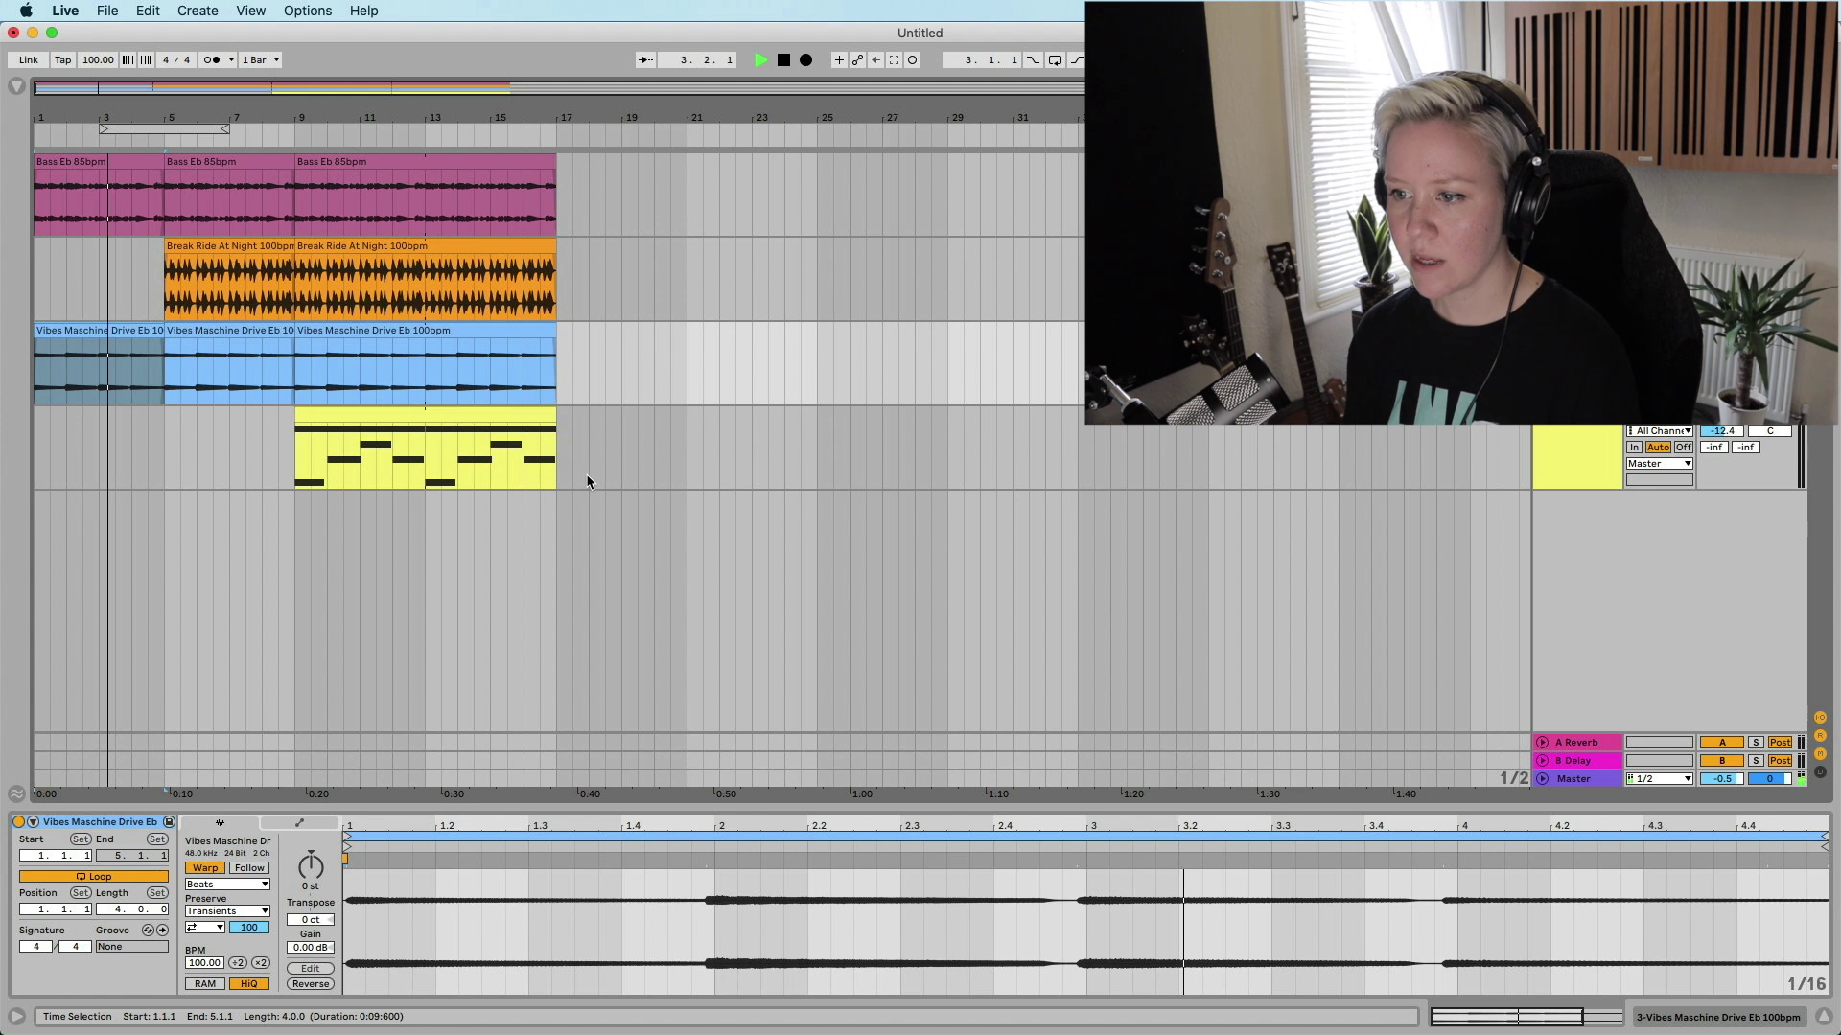
key(space)
click(1584, 436)
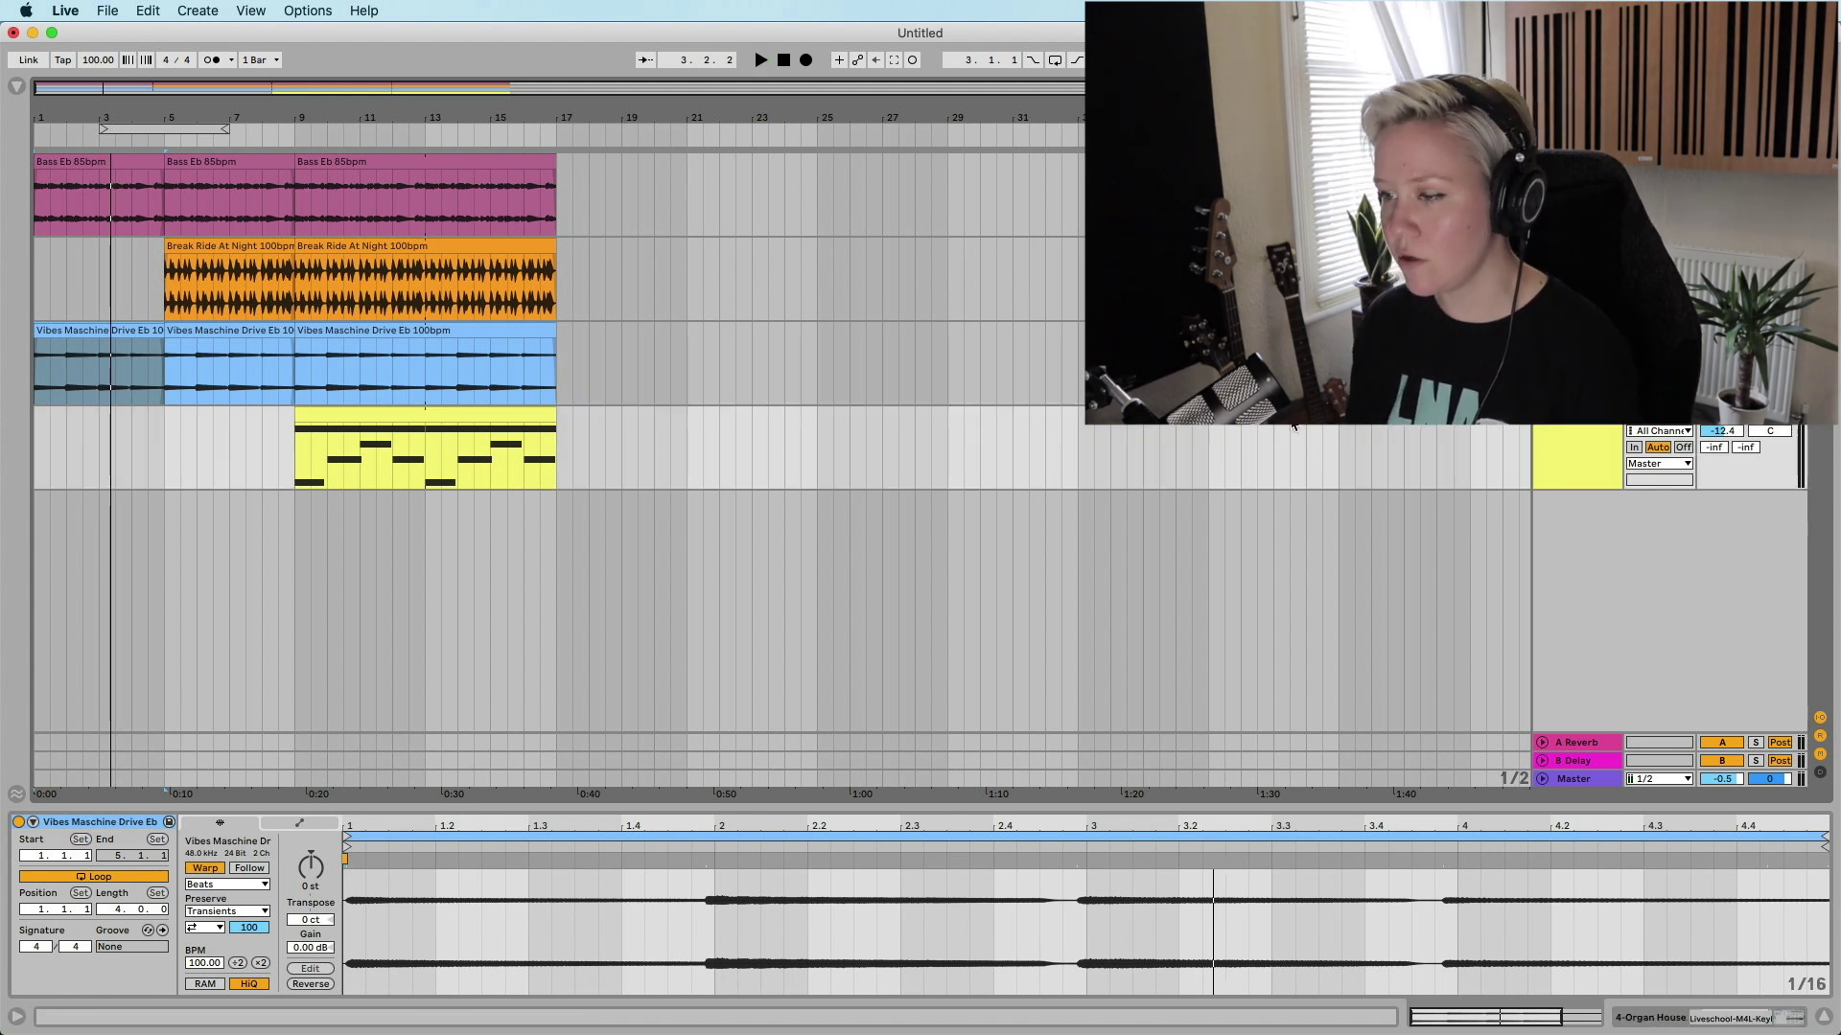
- Drag Simpler from the Instruments list to create a new MIDI track
click(17, 88)
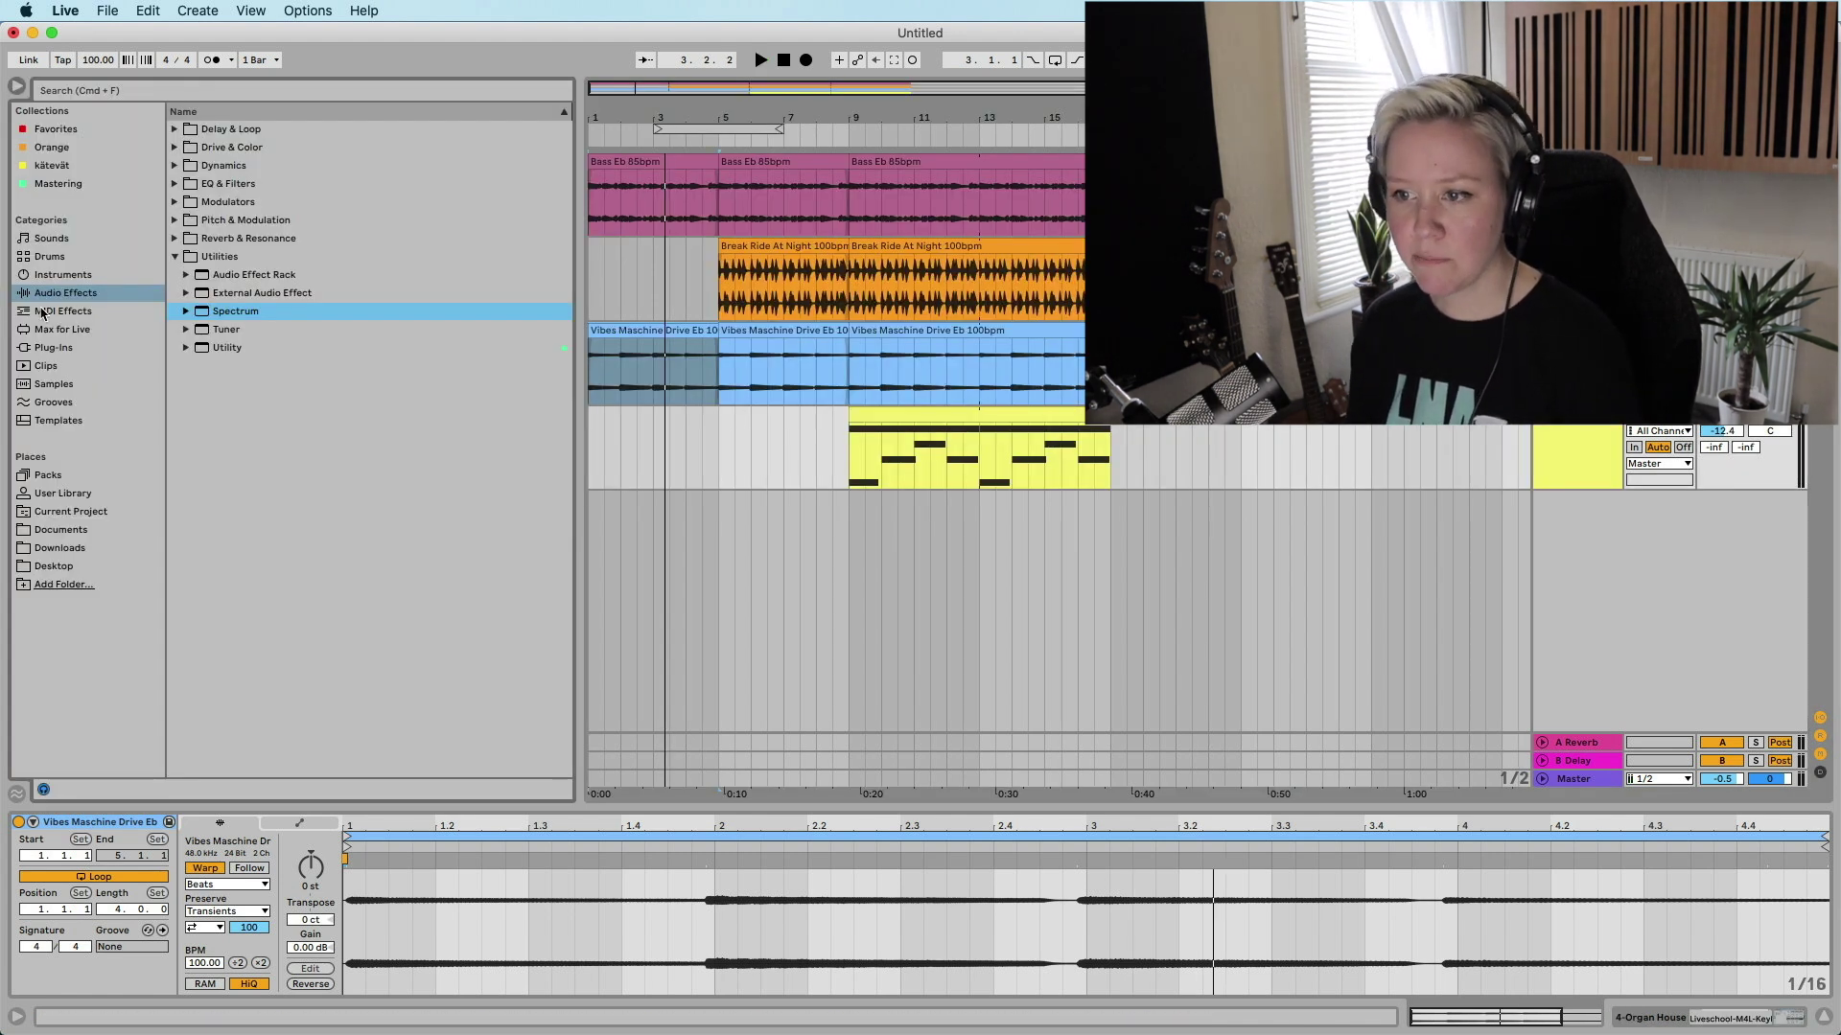
click(56, 275)
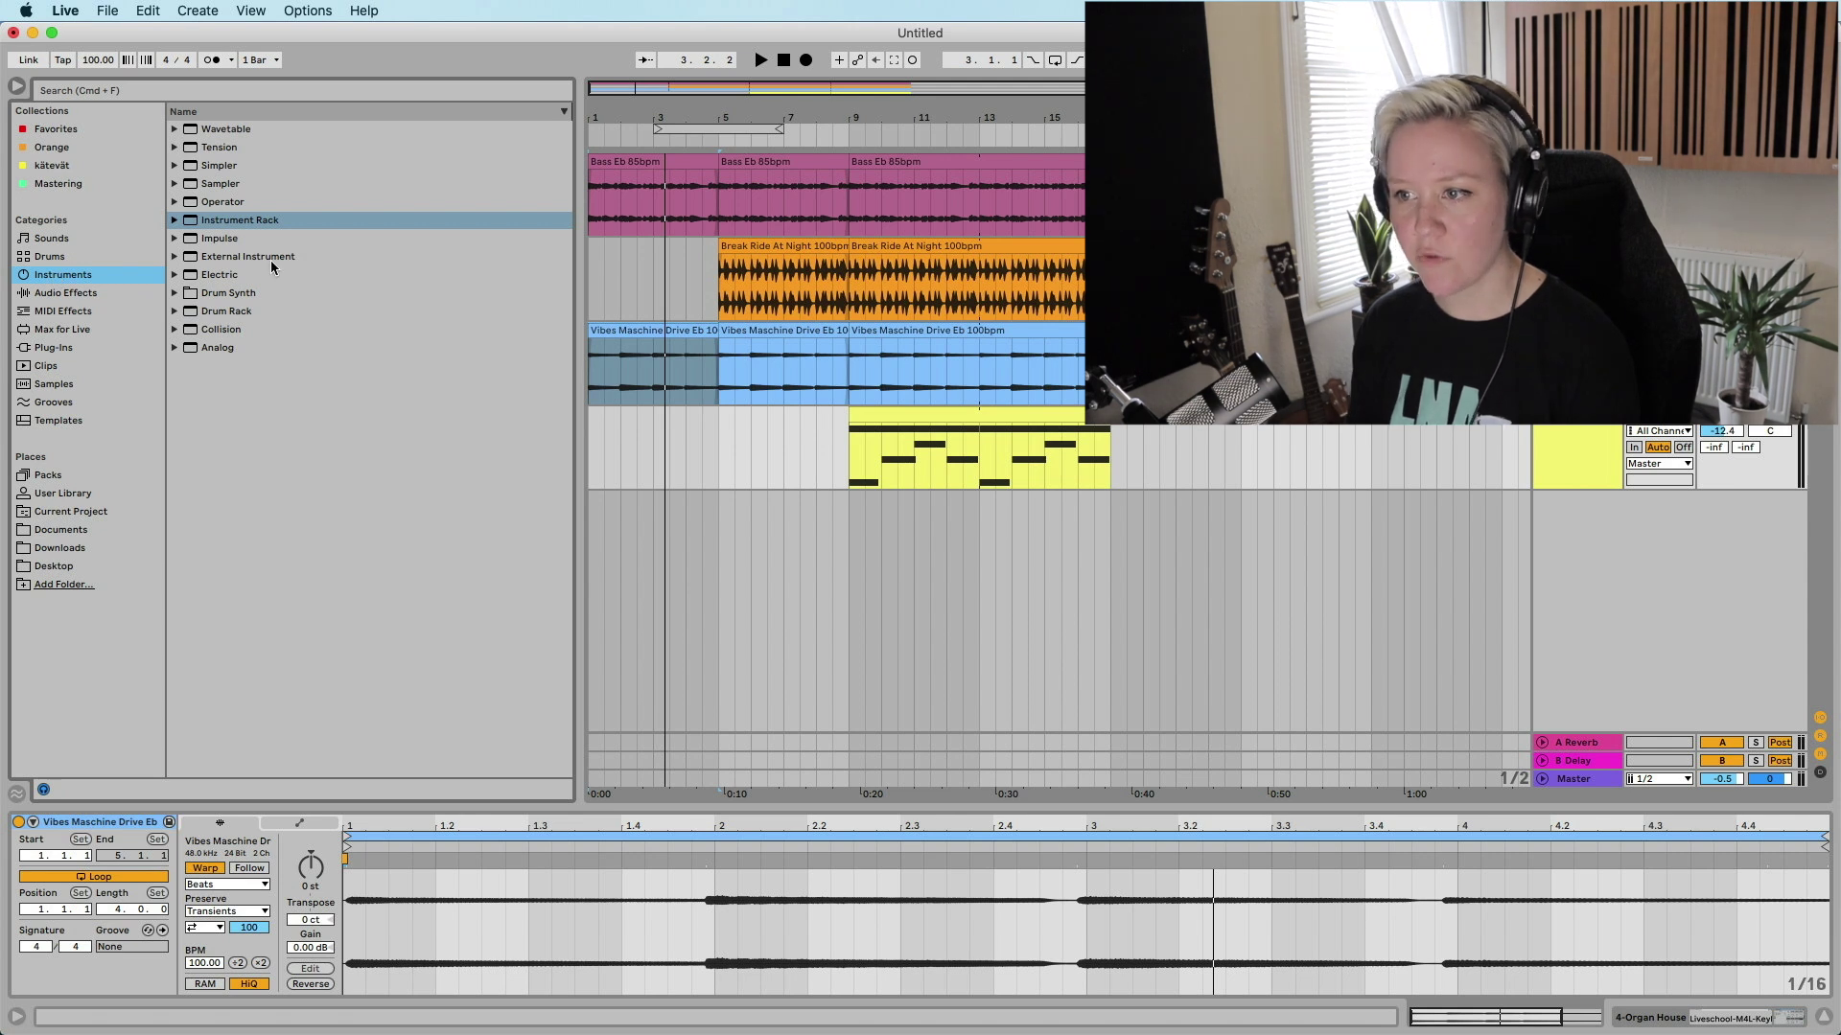
drag(213, 171, 797, 601)
- Load the first Vibes Maschine clip into Simpler and switch Simpler to Slice mode
click(18, 88)
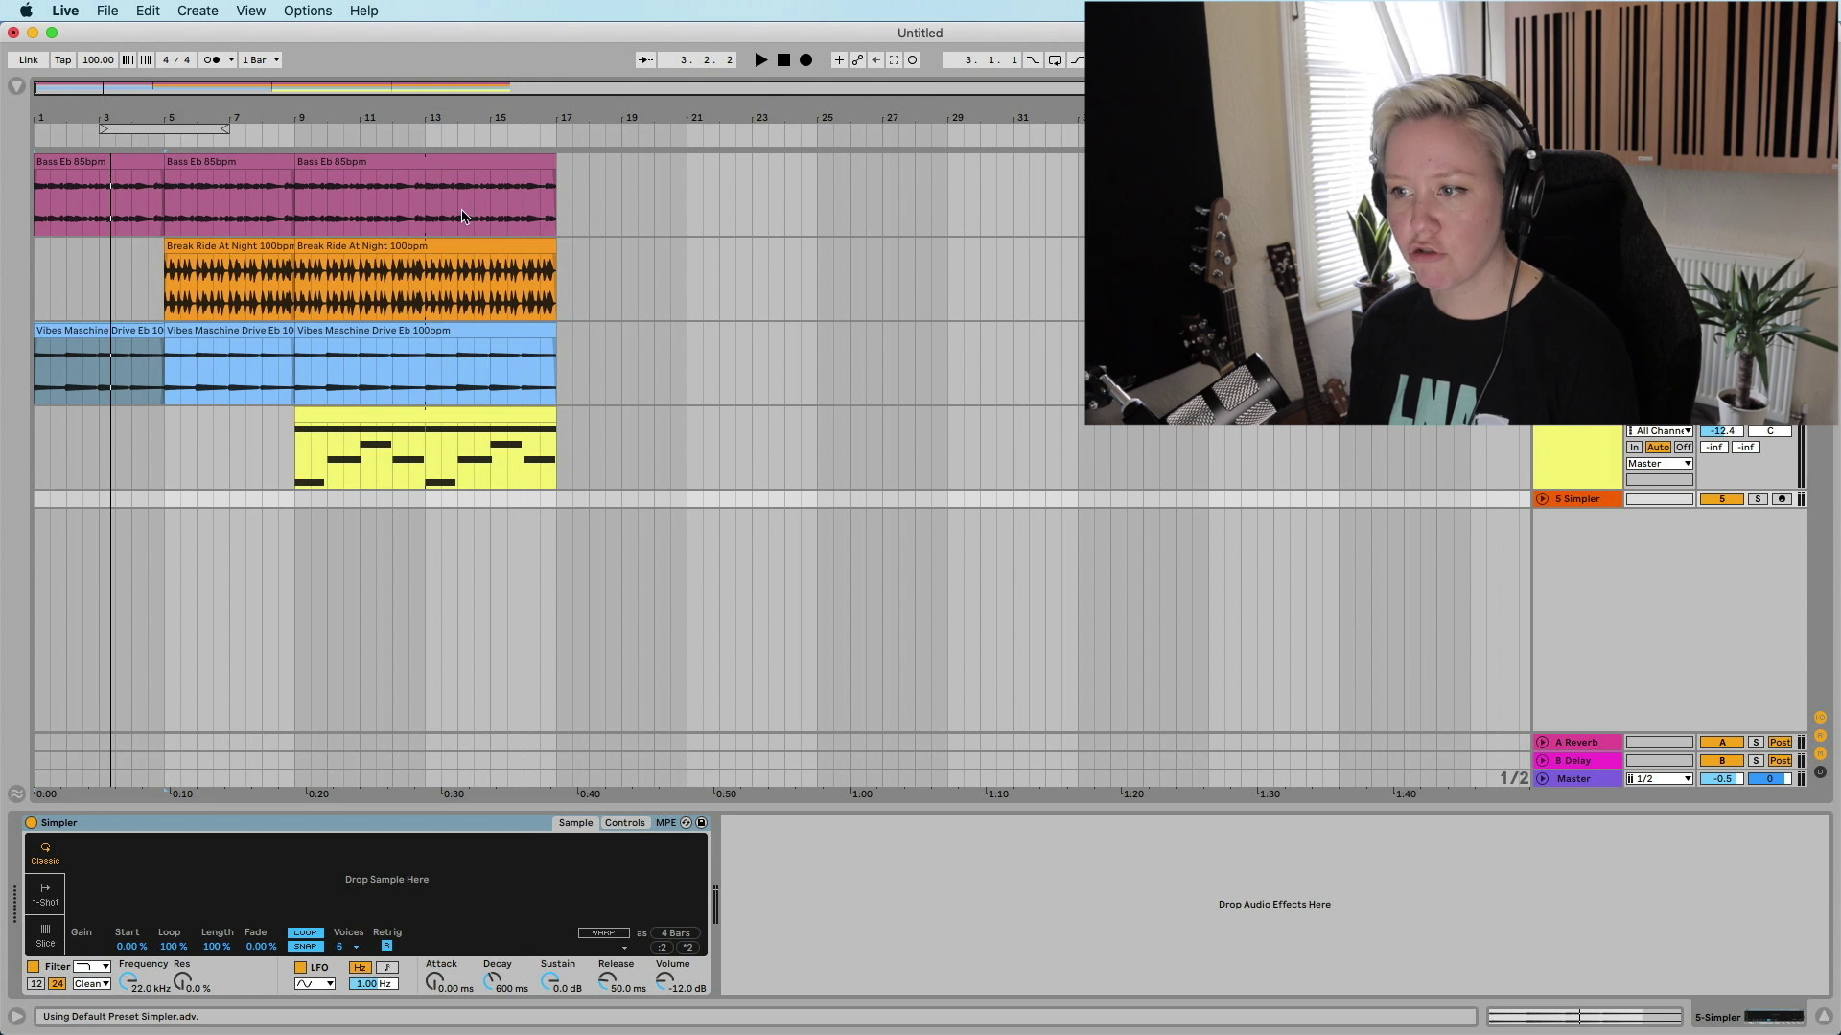
drag(127, 345, 211, 860)
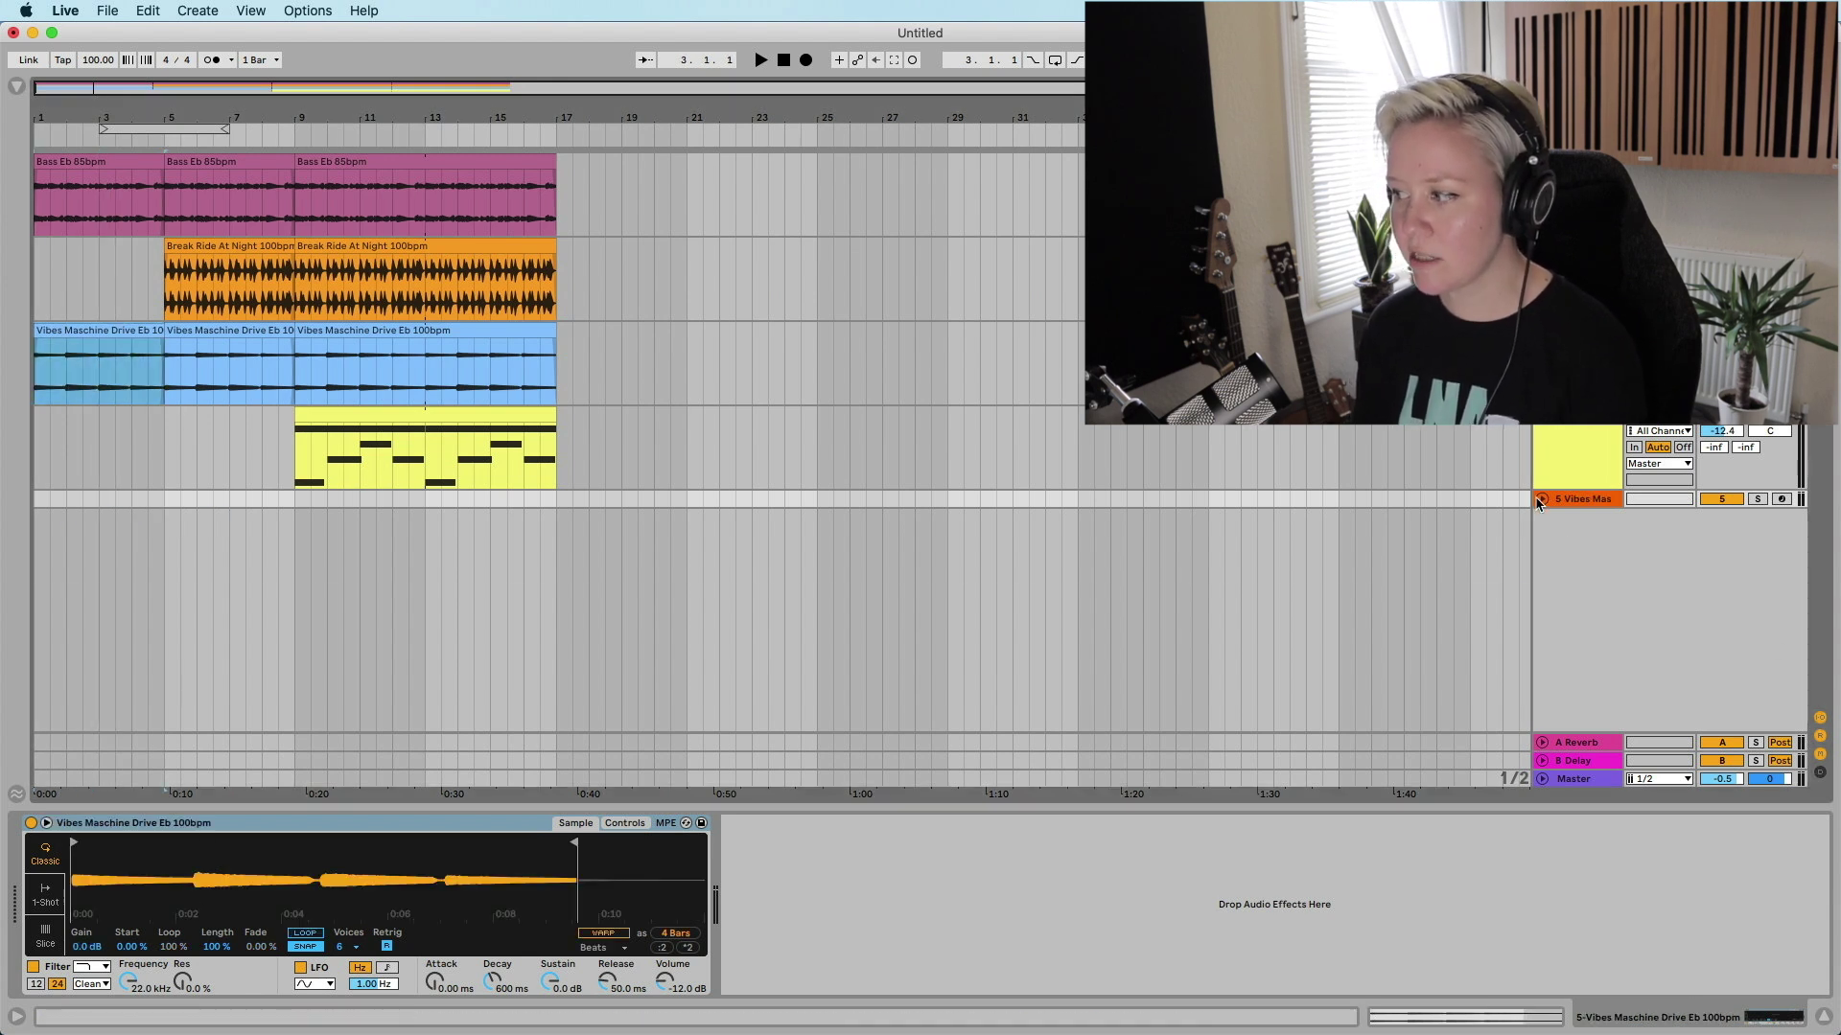
click(1541, 500)
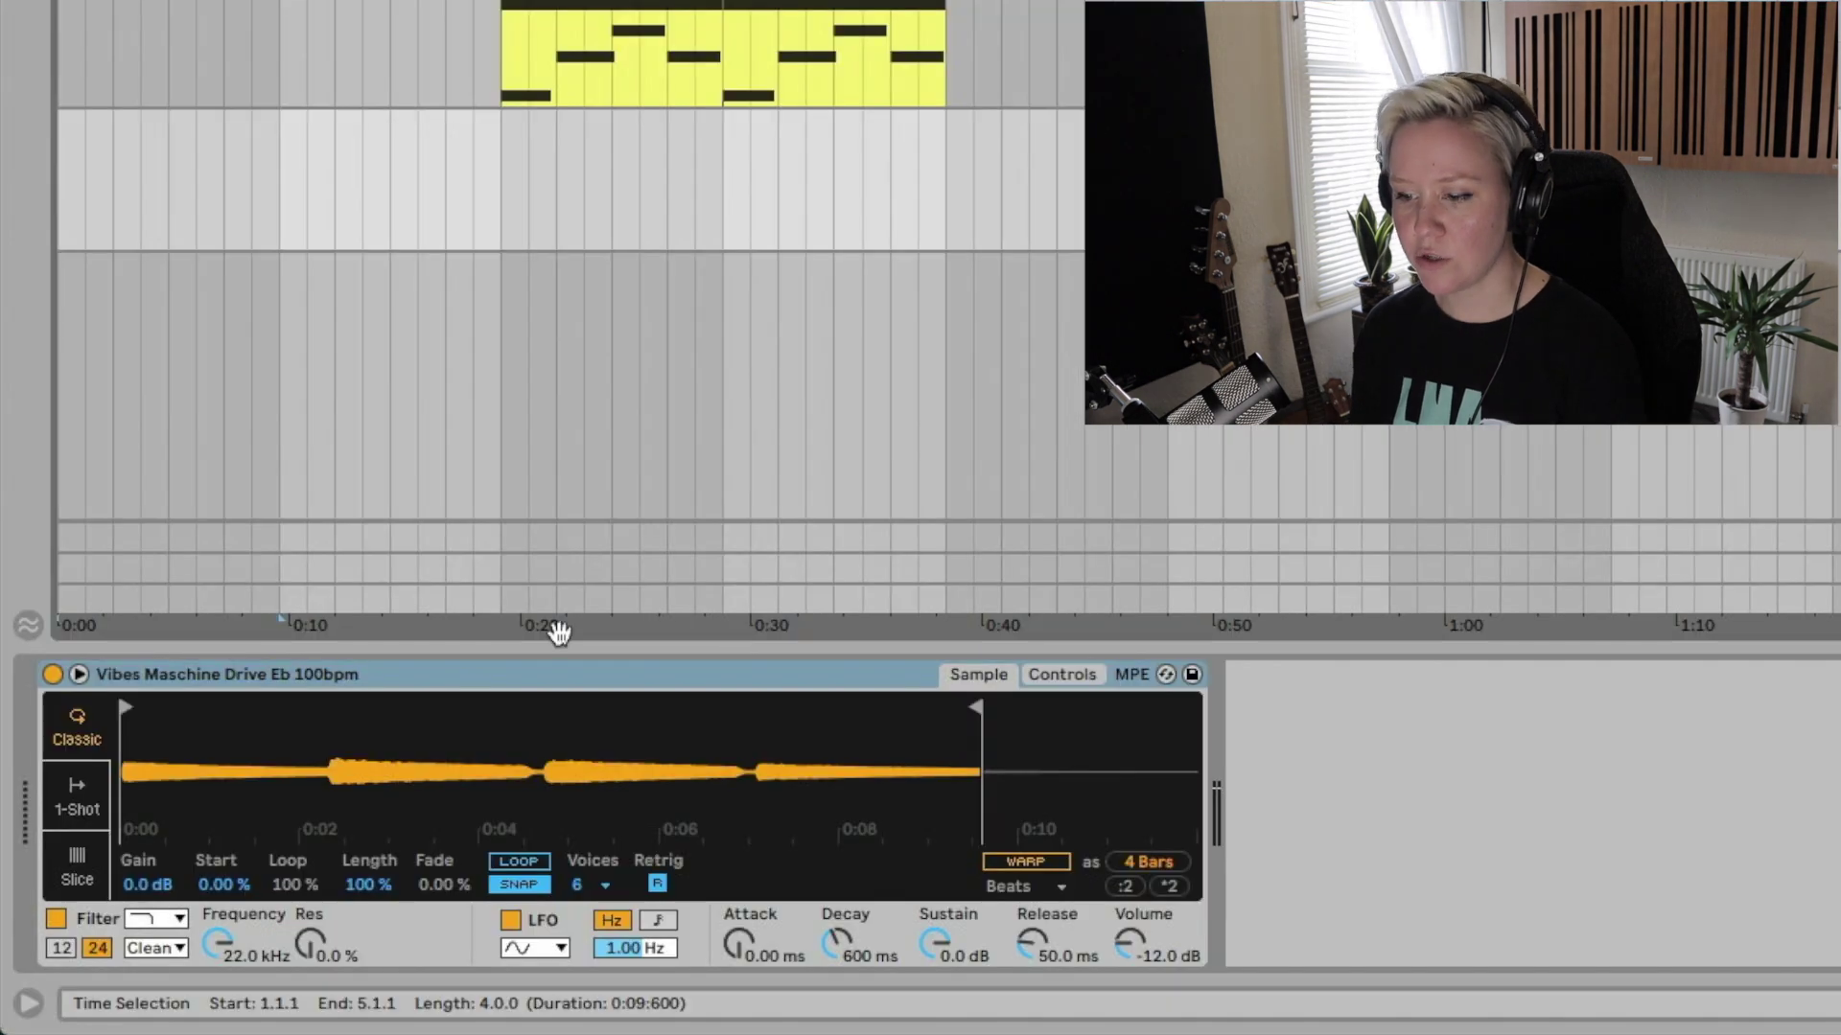
click(77, 865)
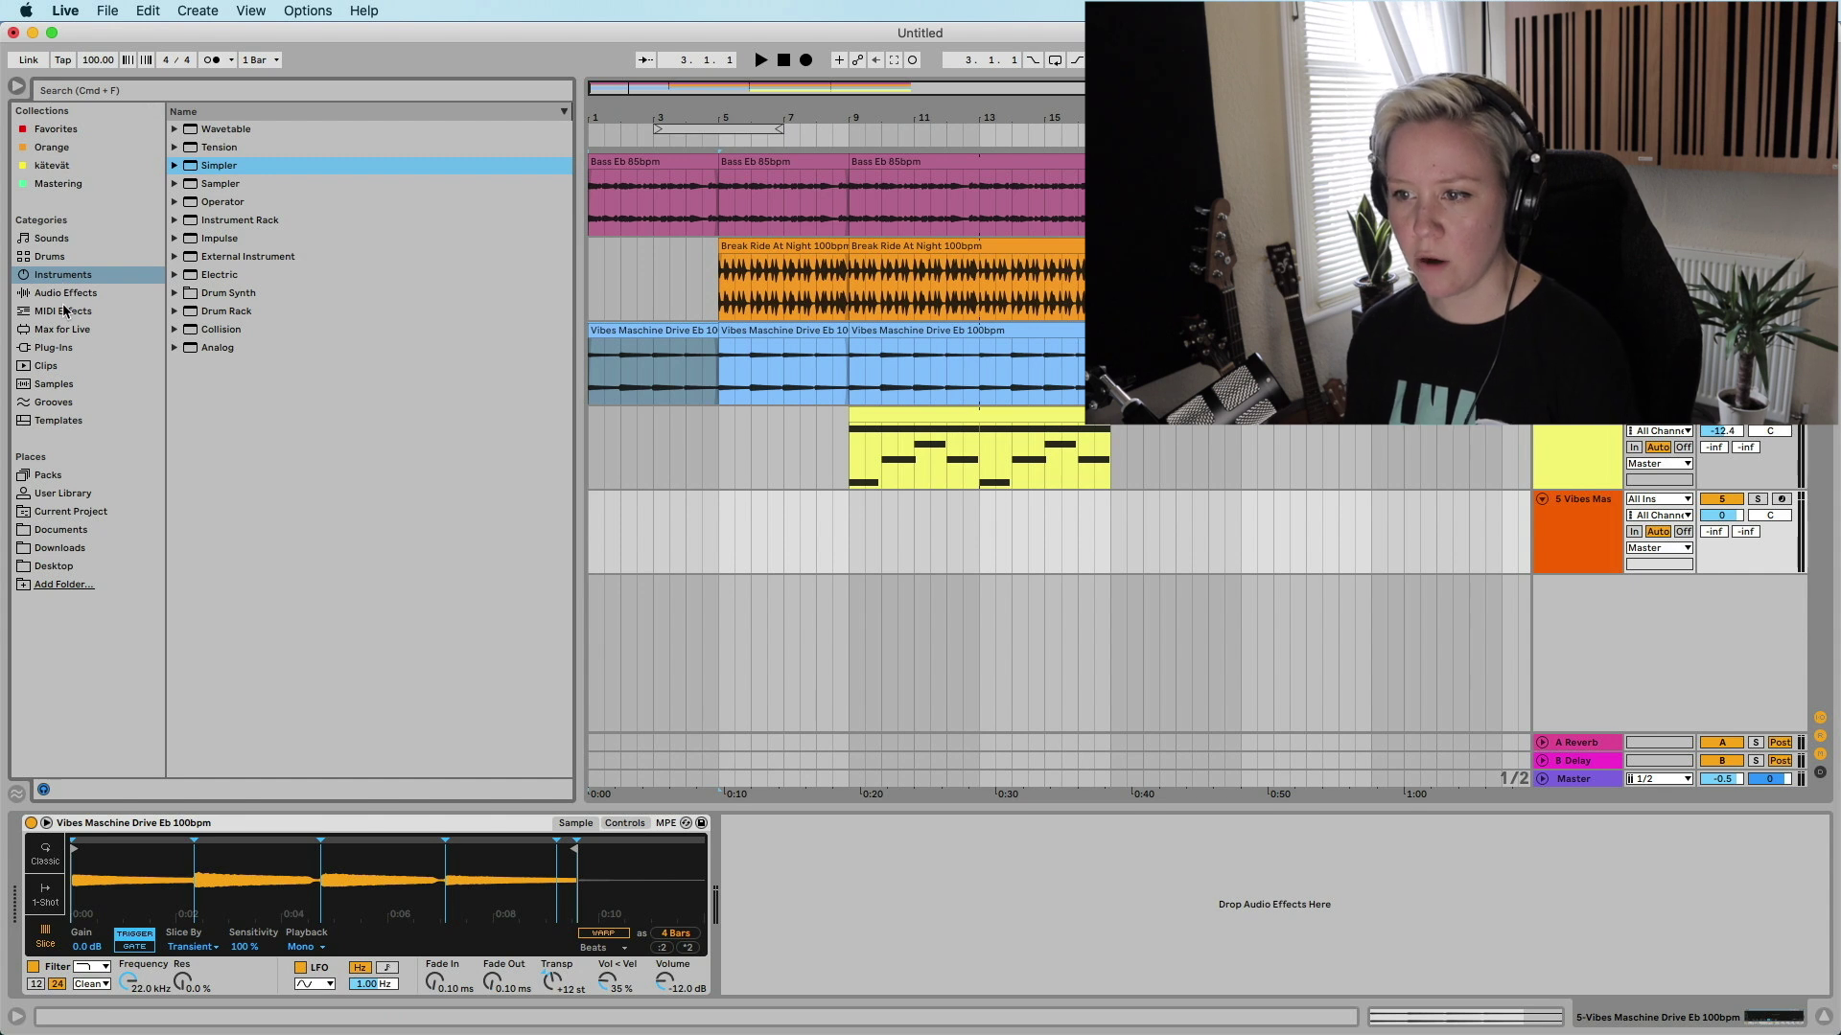
click(64, 312)
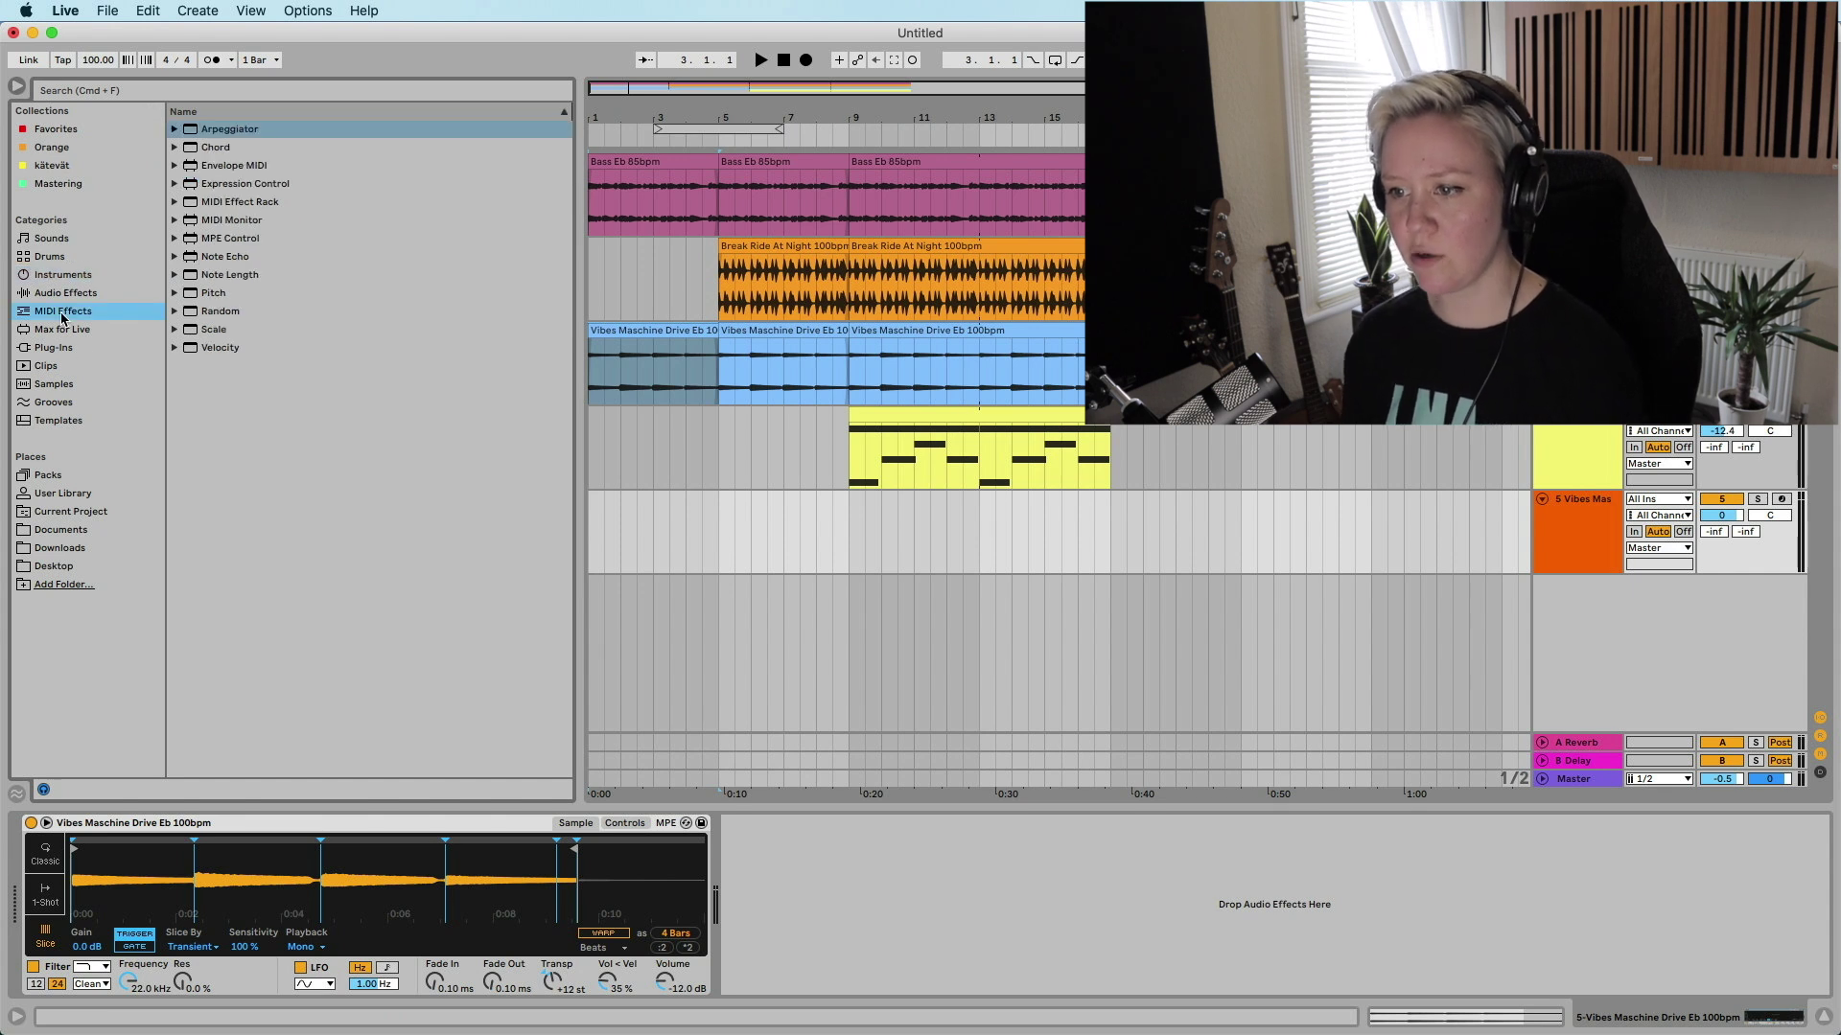
- Add an Arpeggiator before Simpler and adjust its gate
double_click(215, 132)
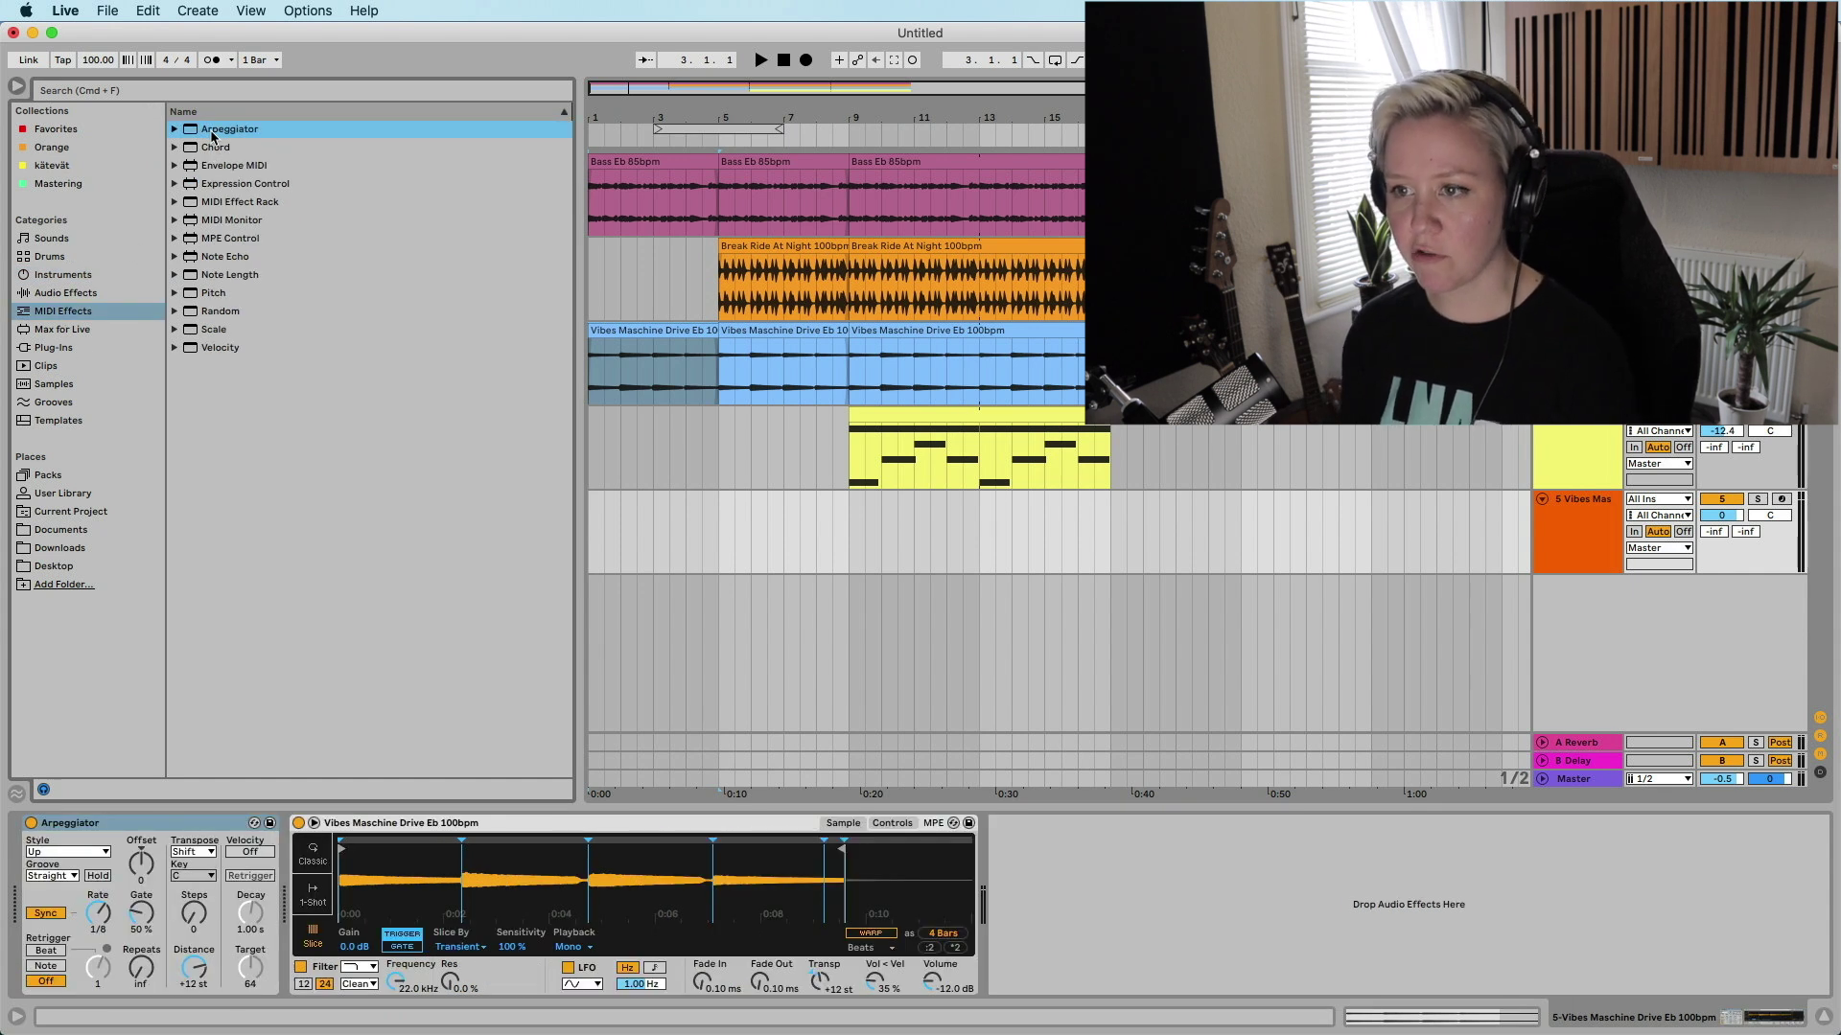
click(16, 89)
click(154, 907)
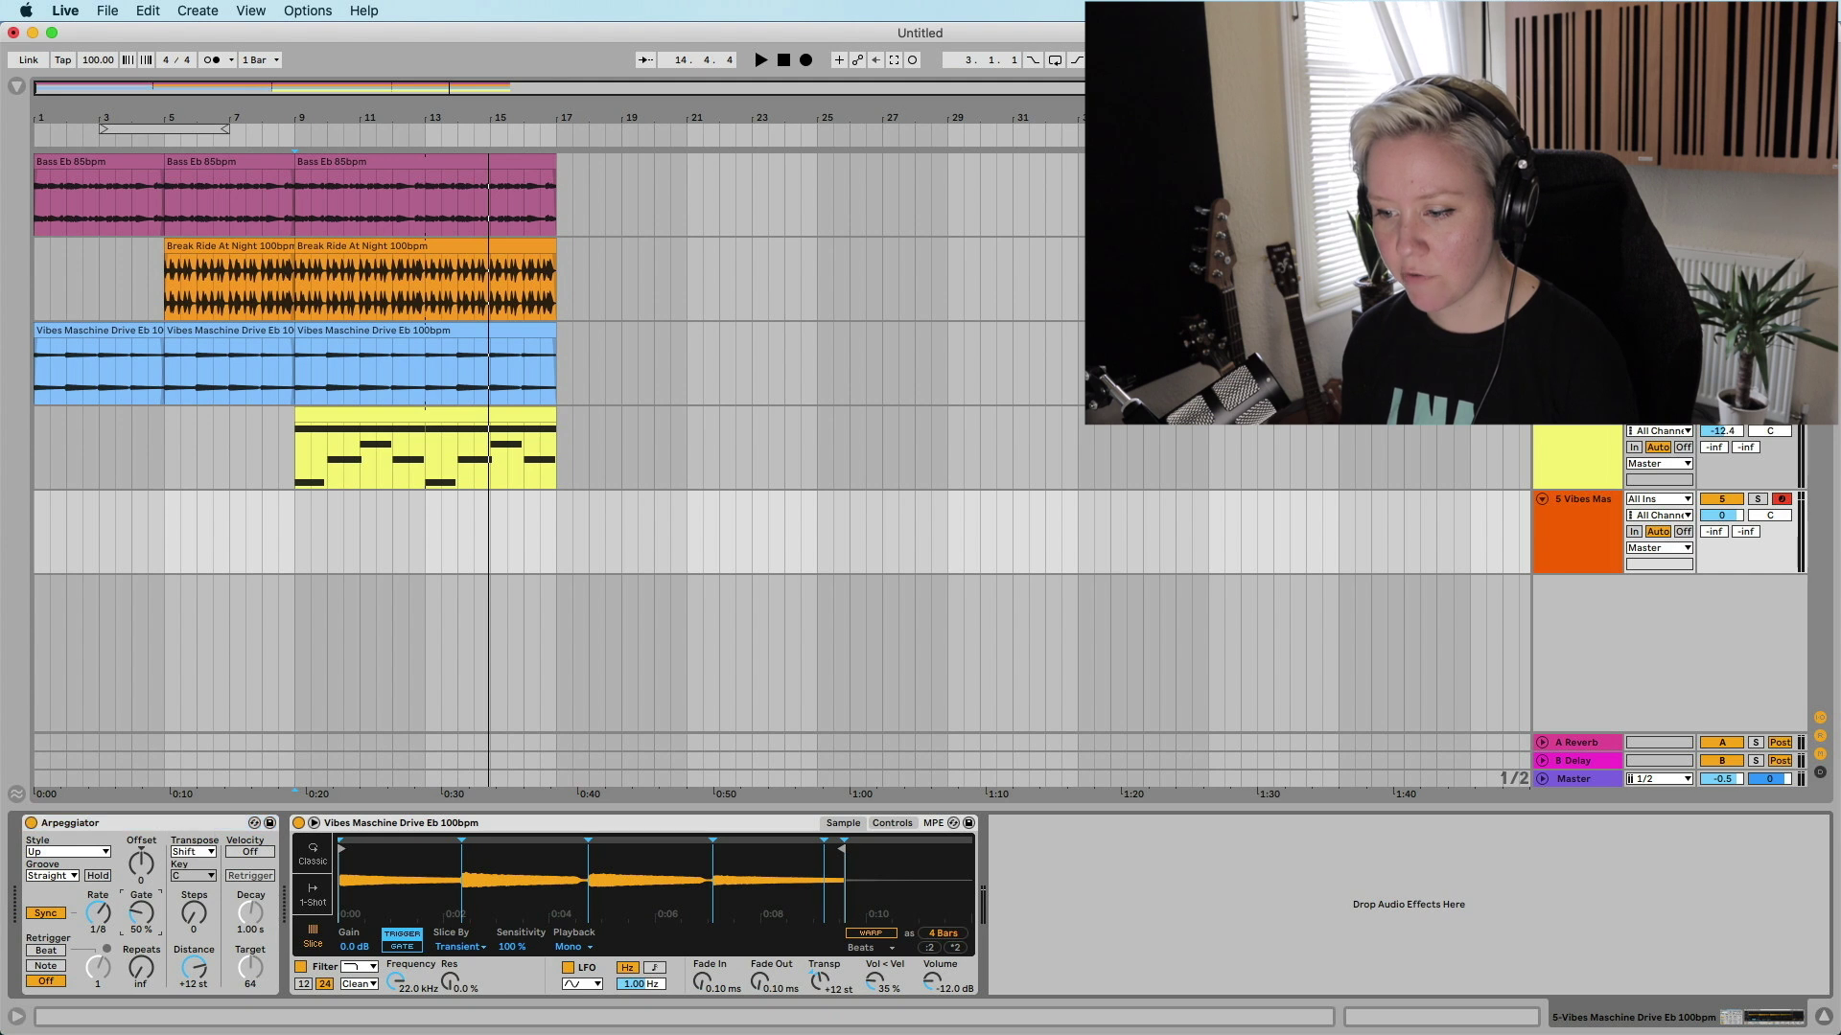
- Create a bar 9–17 clip holding a long D#4 note and lower Simpler's filter to 3.72 kHz
double_click(297, 532)
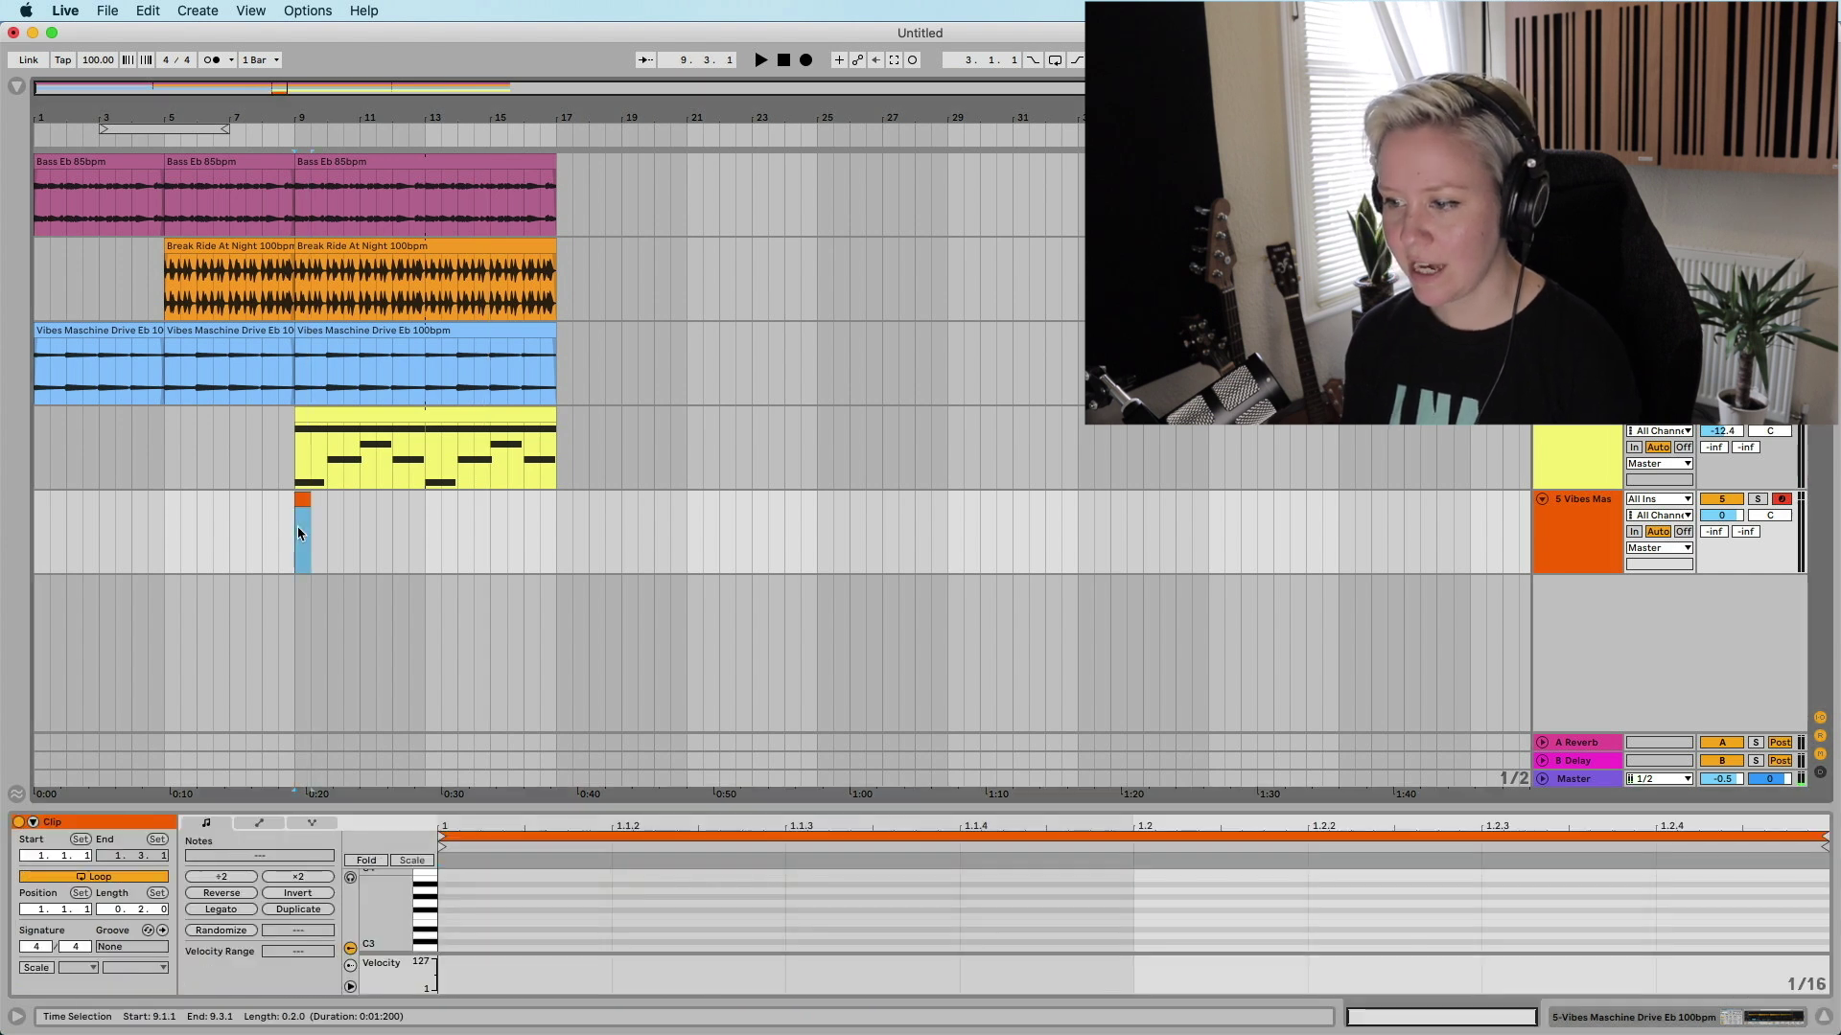
drag(305, 498, 556, 498)
click(456, 912)
scroll(456, 912, up, 5)
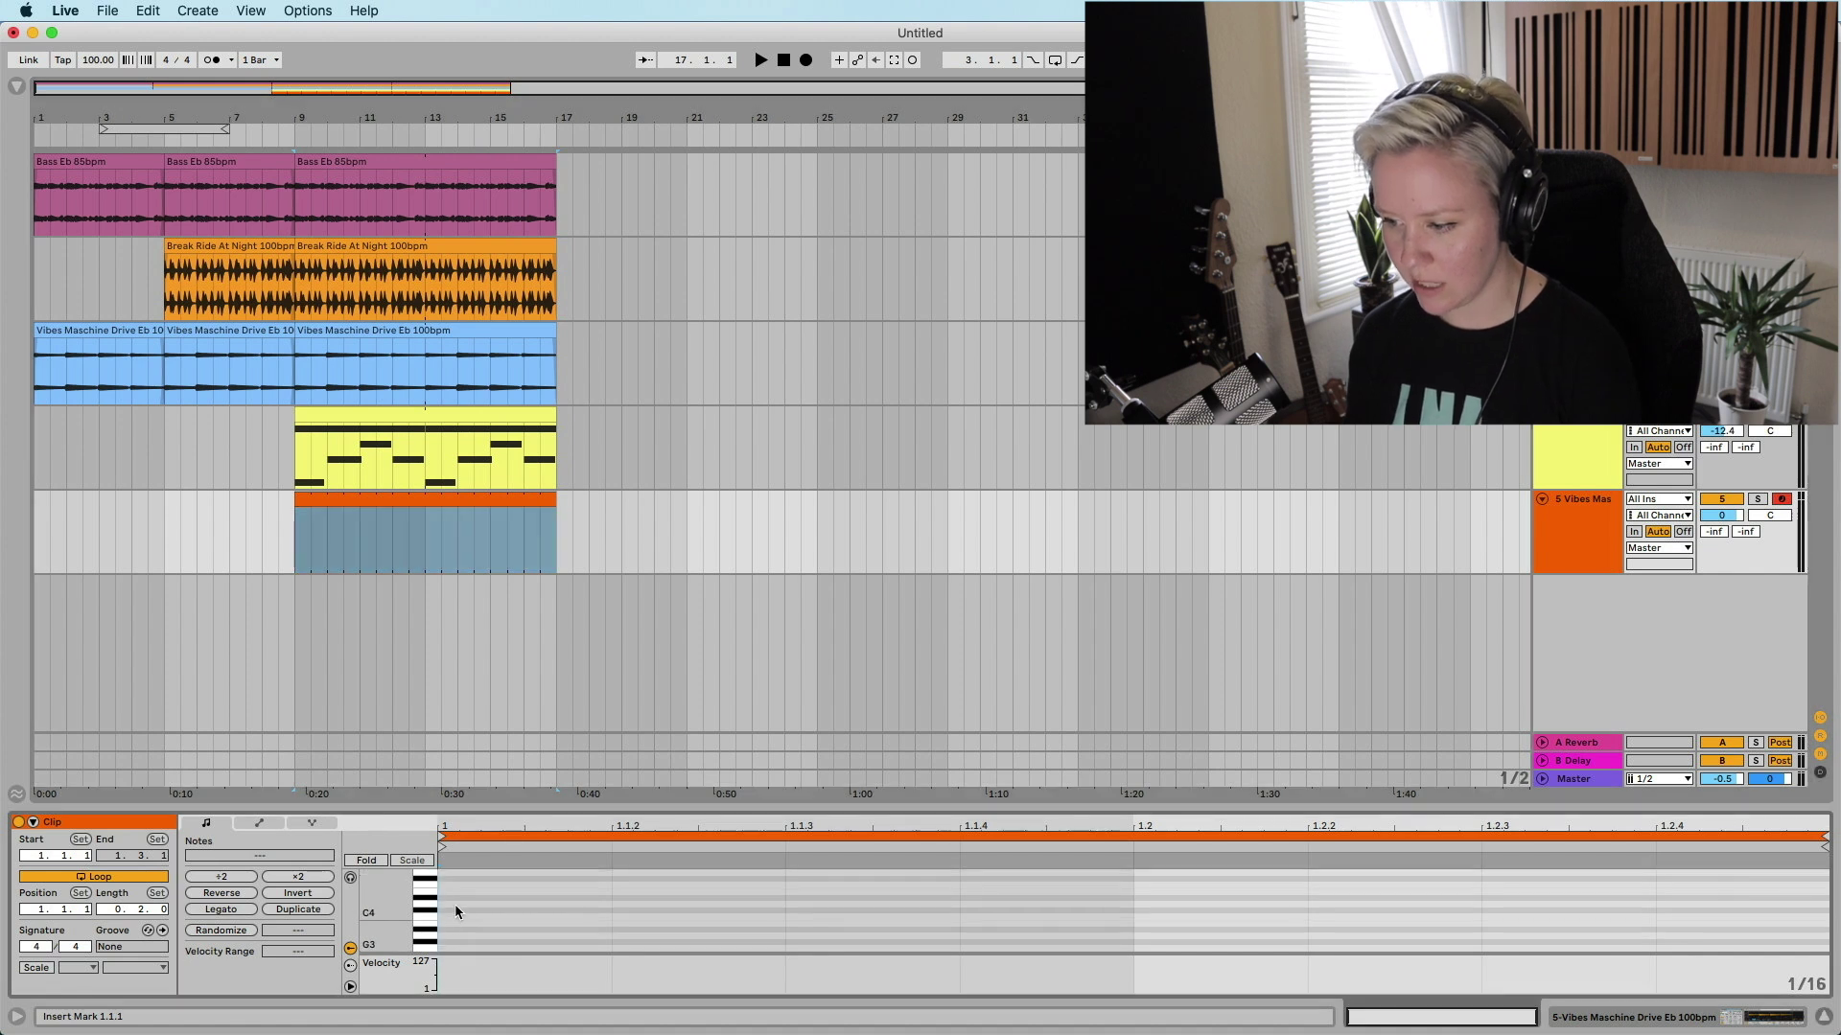
double_click(454, 909)
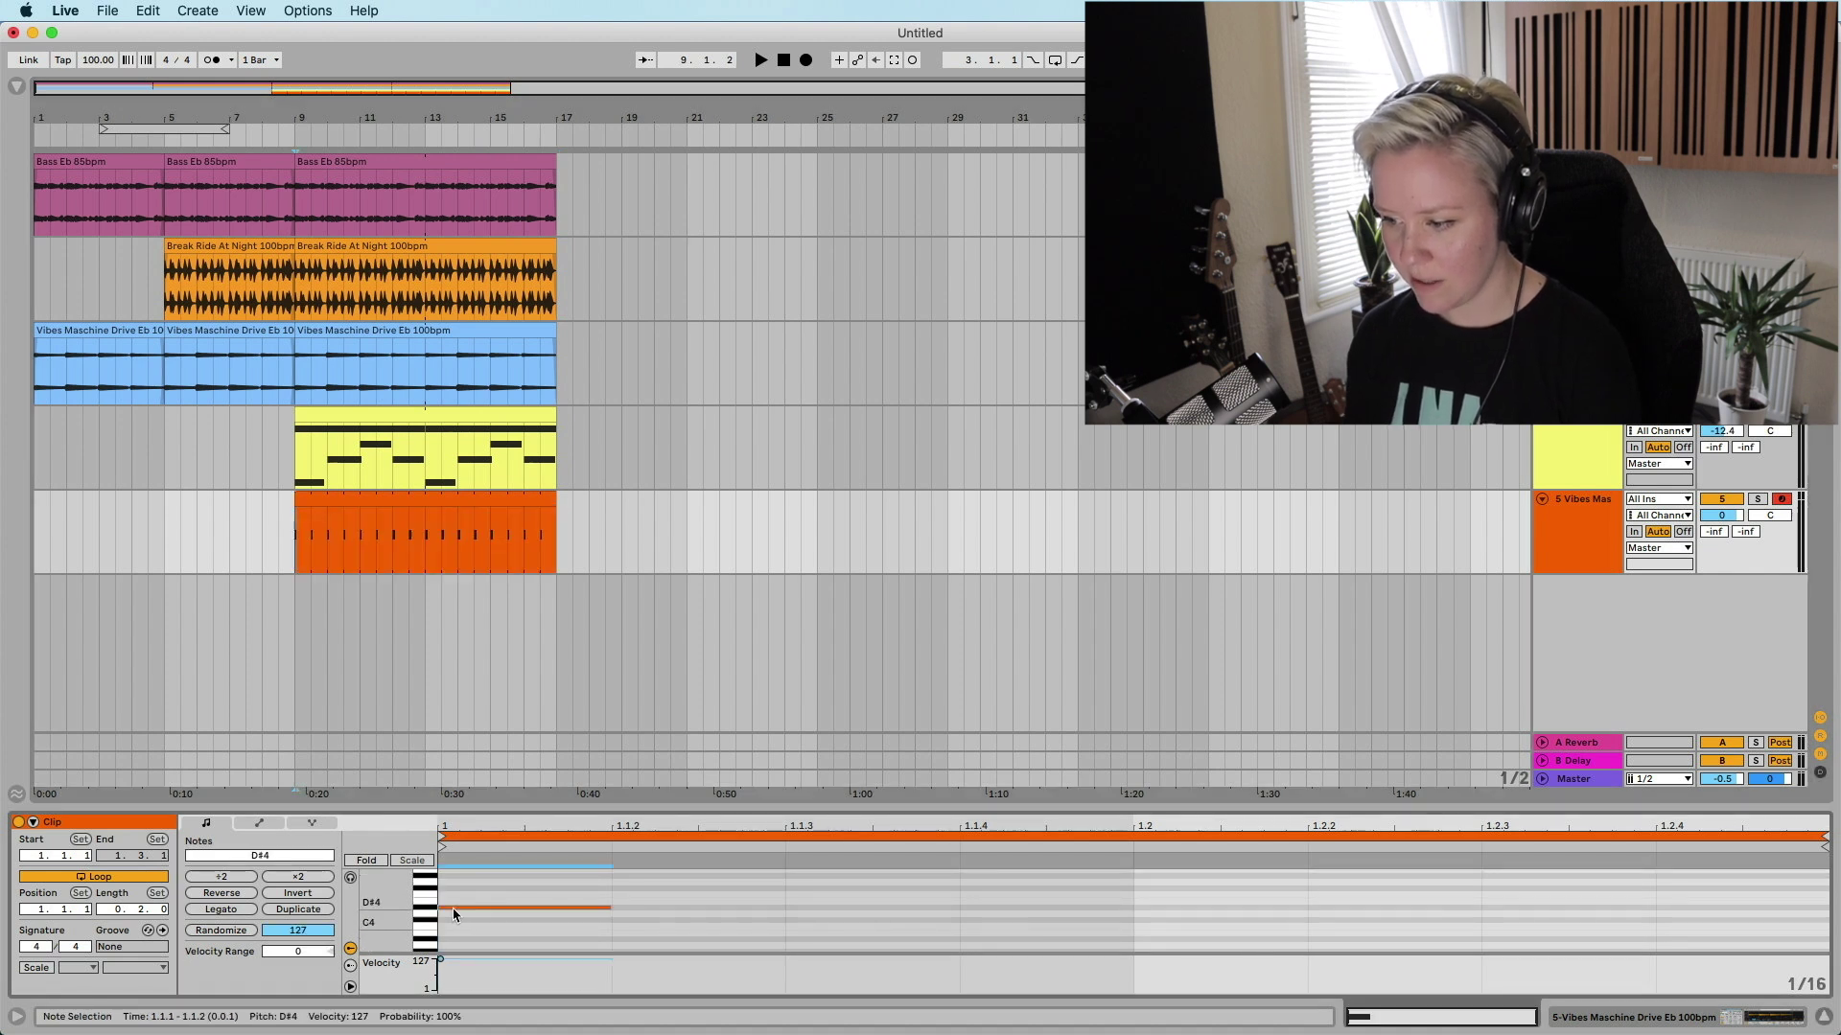
drag(610, 907, 1826, 906)
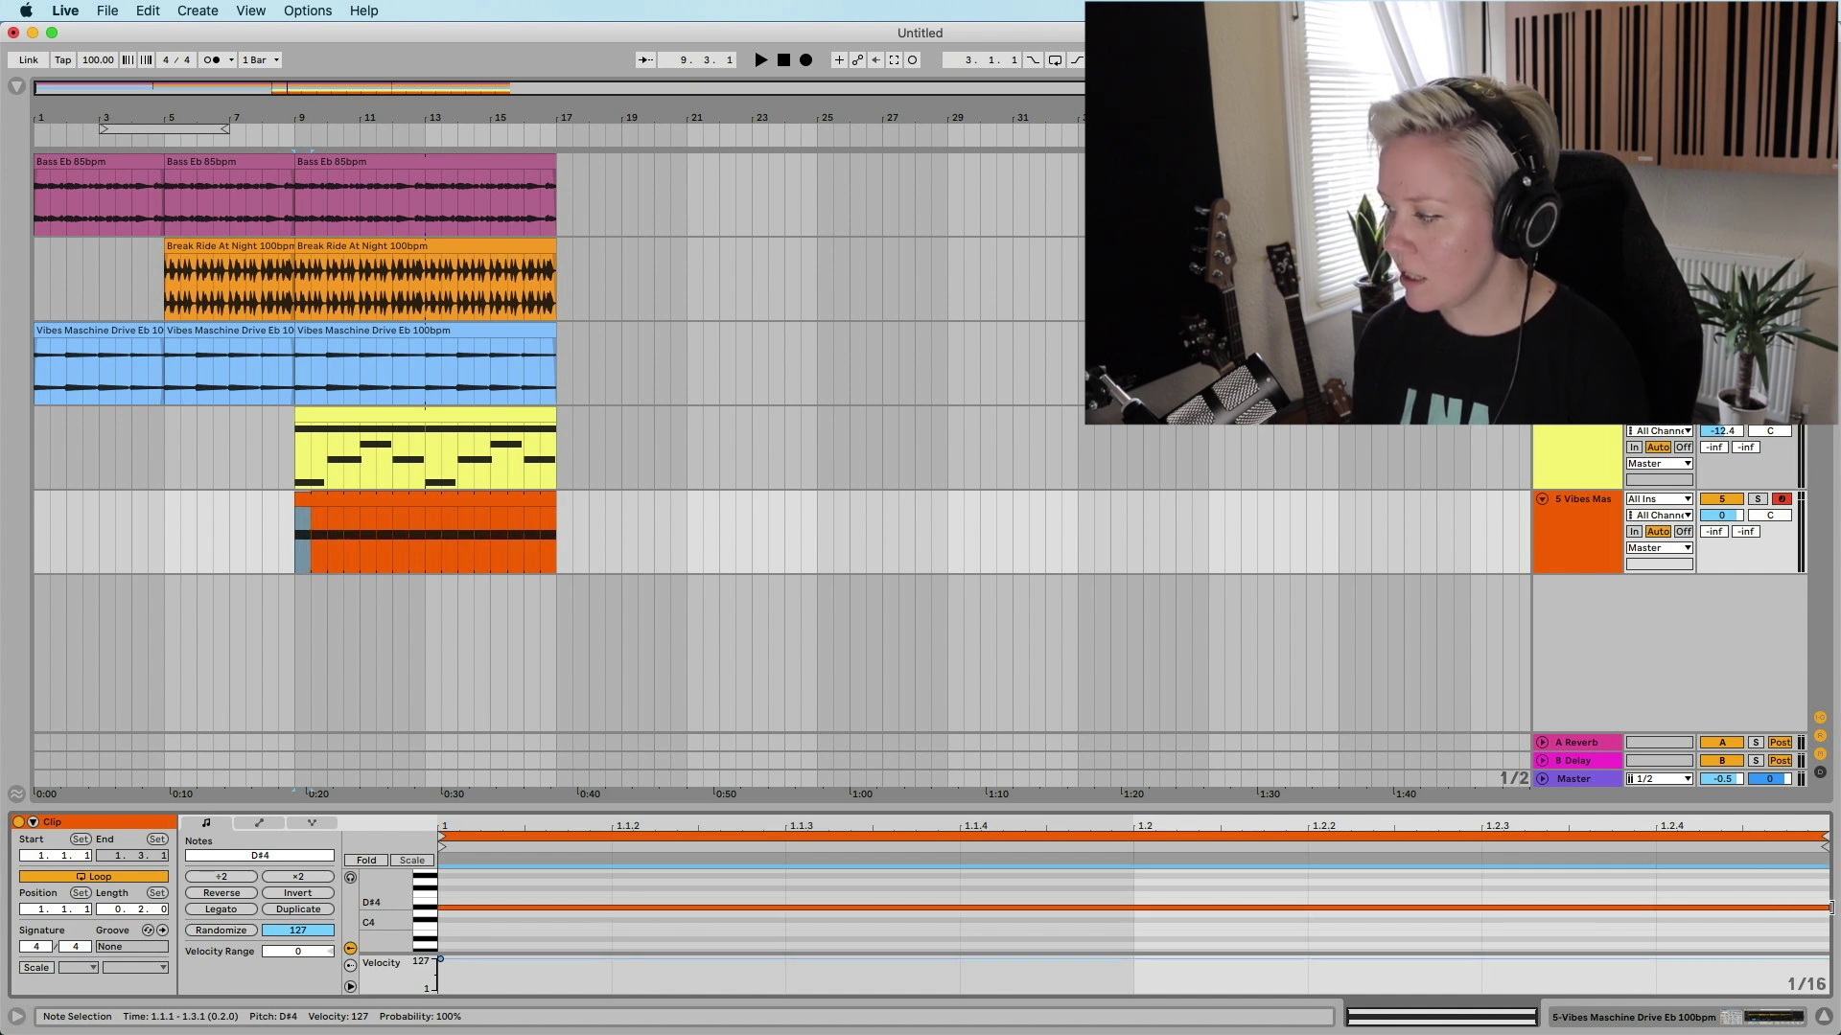
key(shift+Tab)
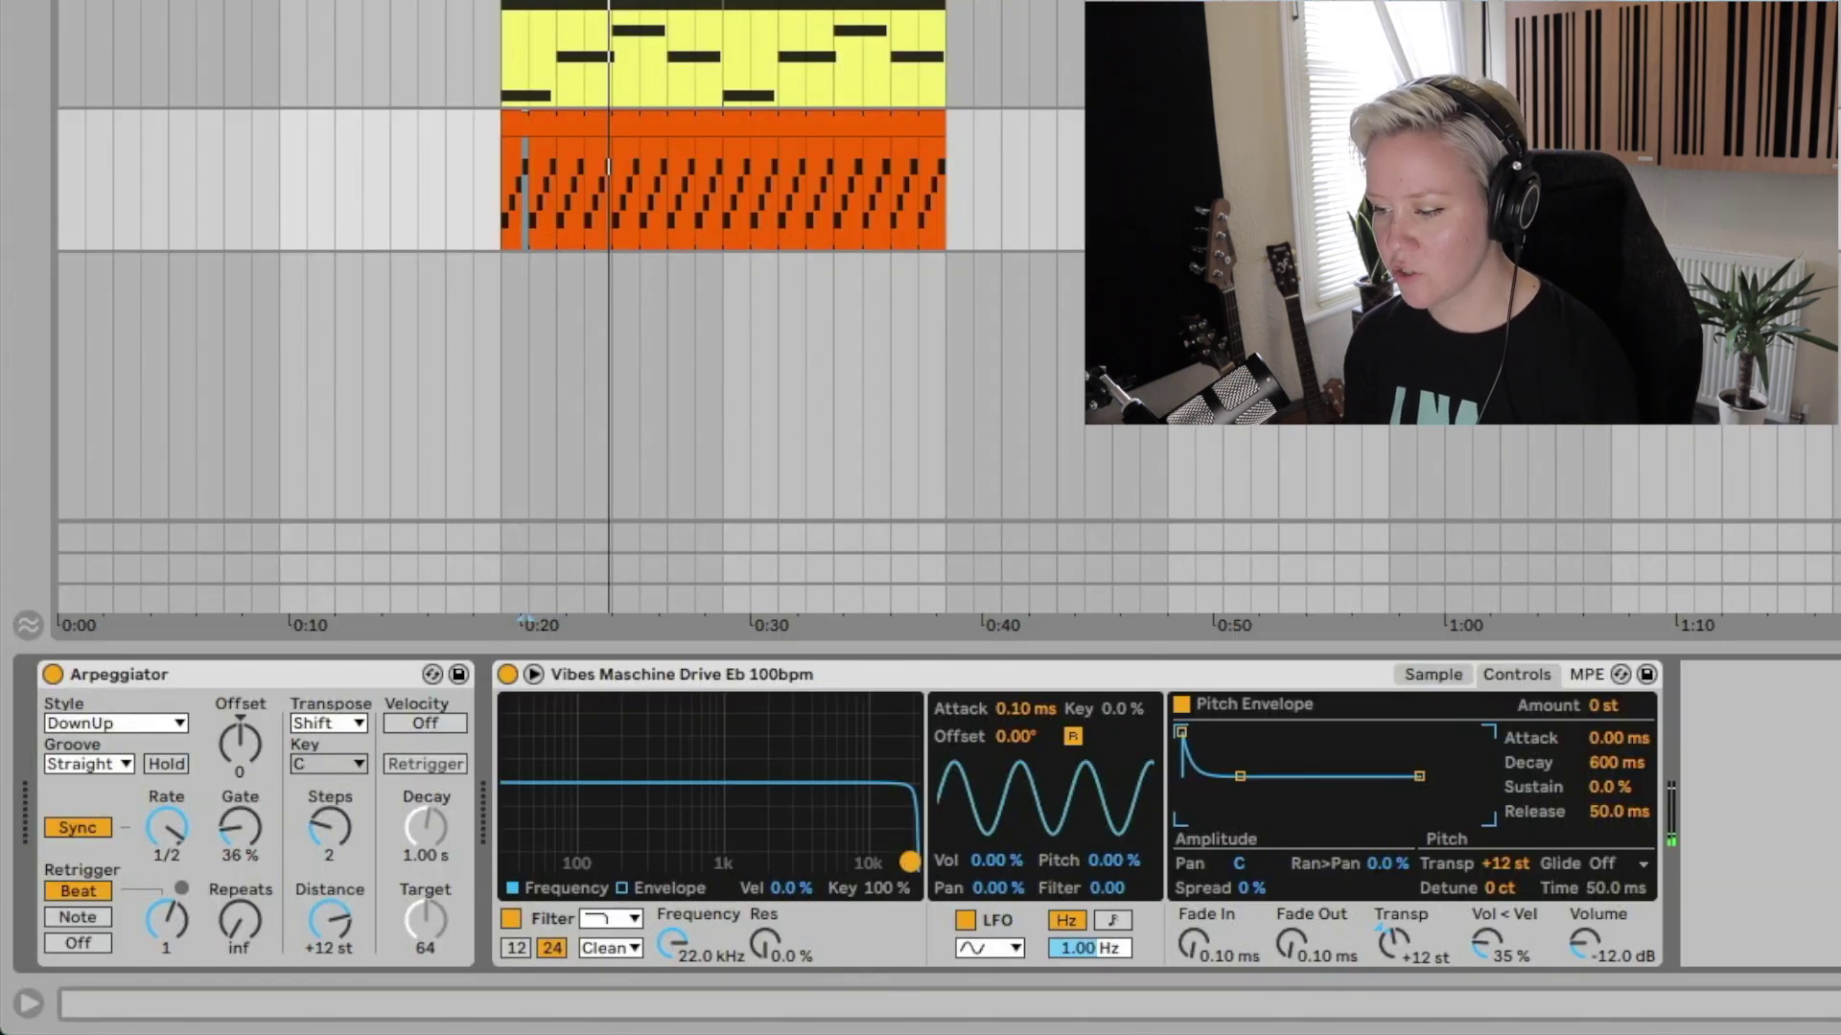
drag(909, 862, 804, 804)
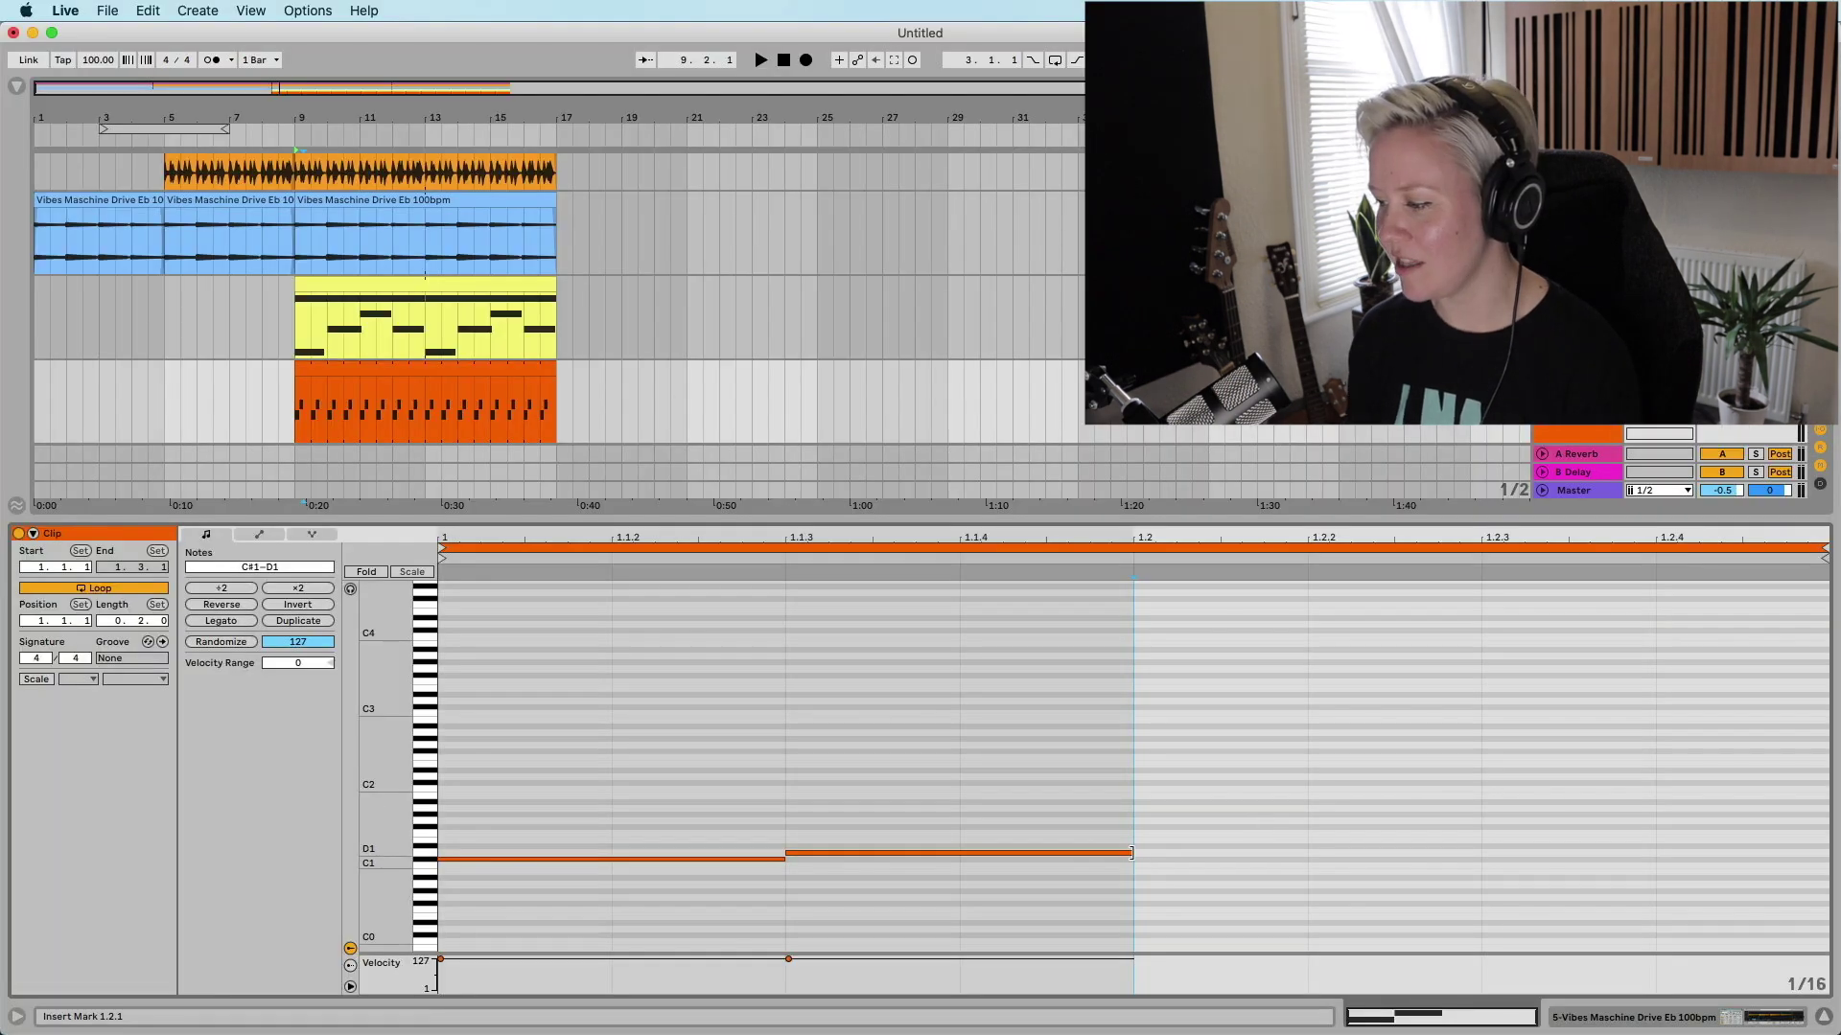
- Extend the D1 note to the clip end, move its start to 1.2, and audition playback
drag(1131, 853, 1822, 853)
key(space)
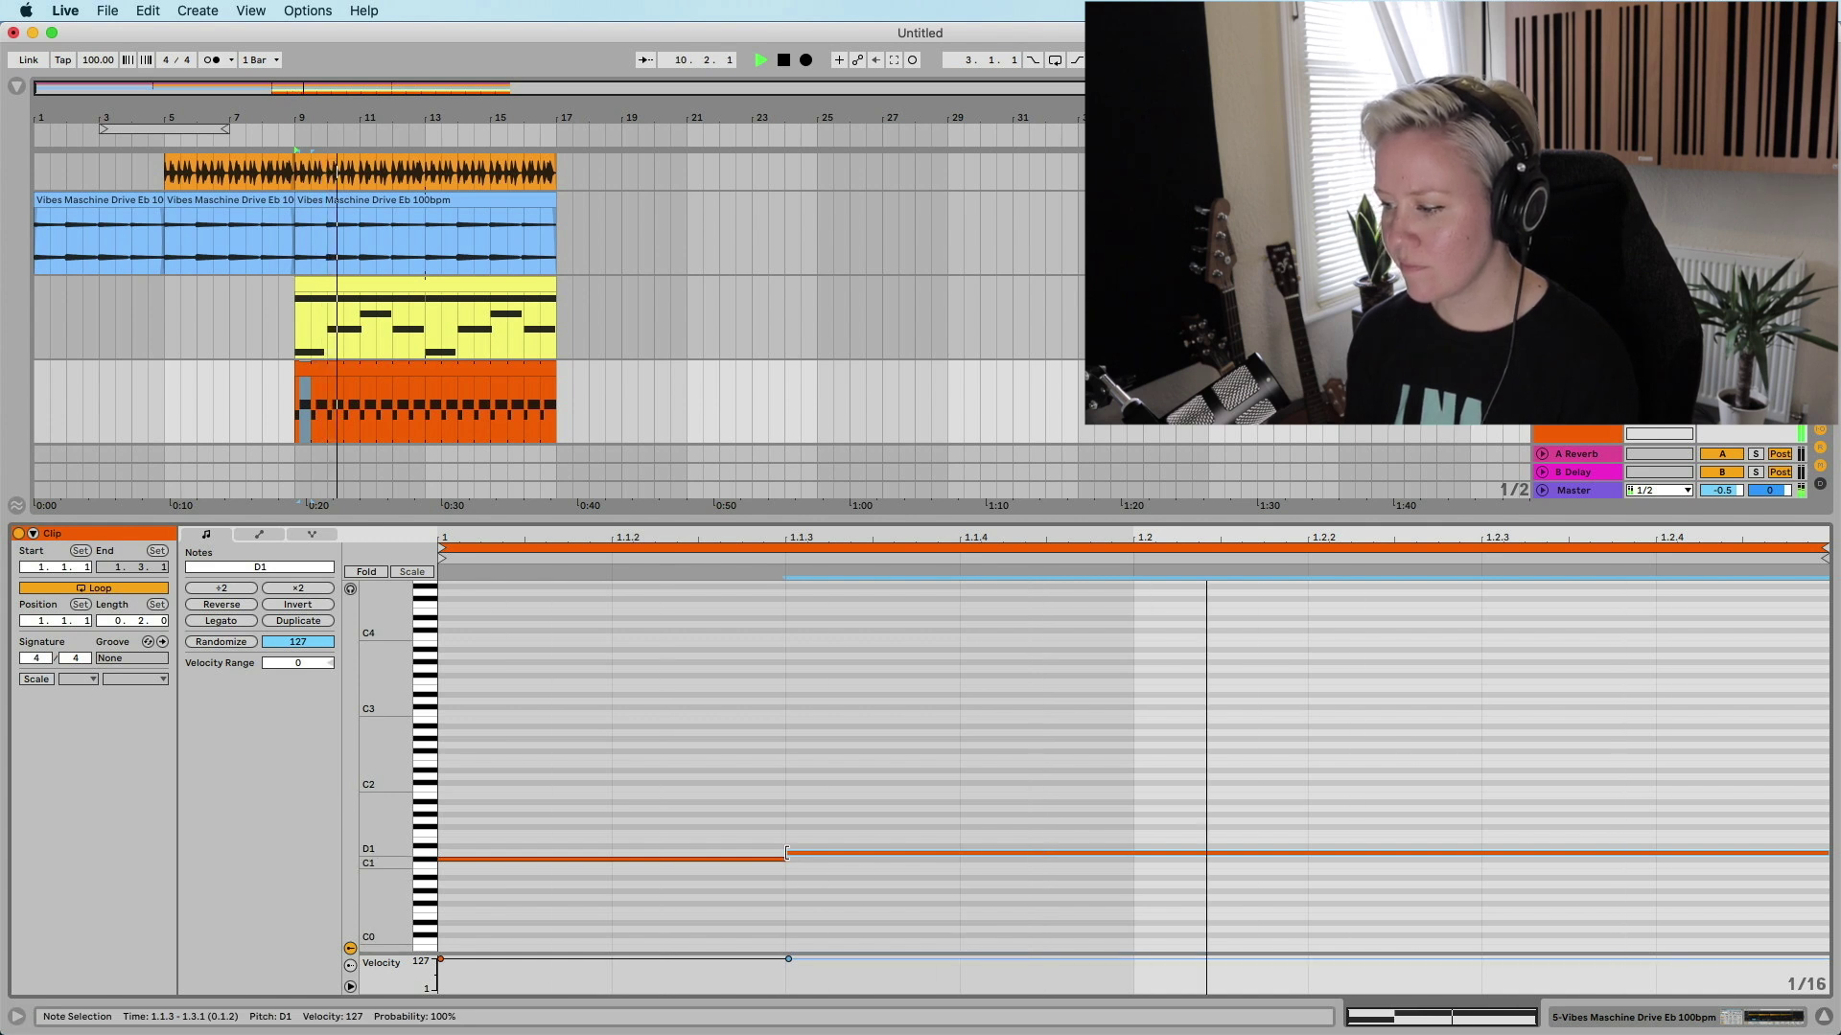
drag(791, 853, 1137, 854)
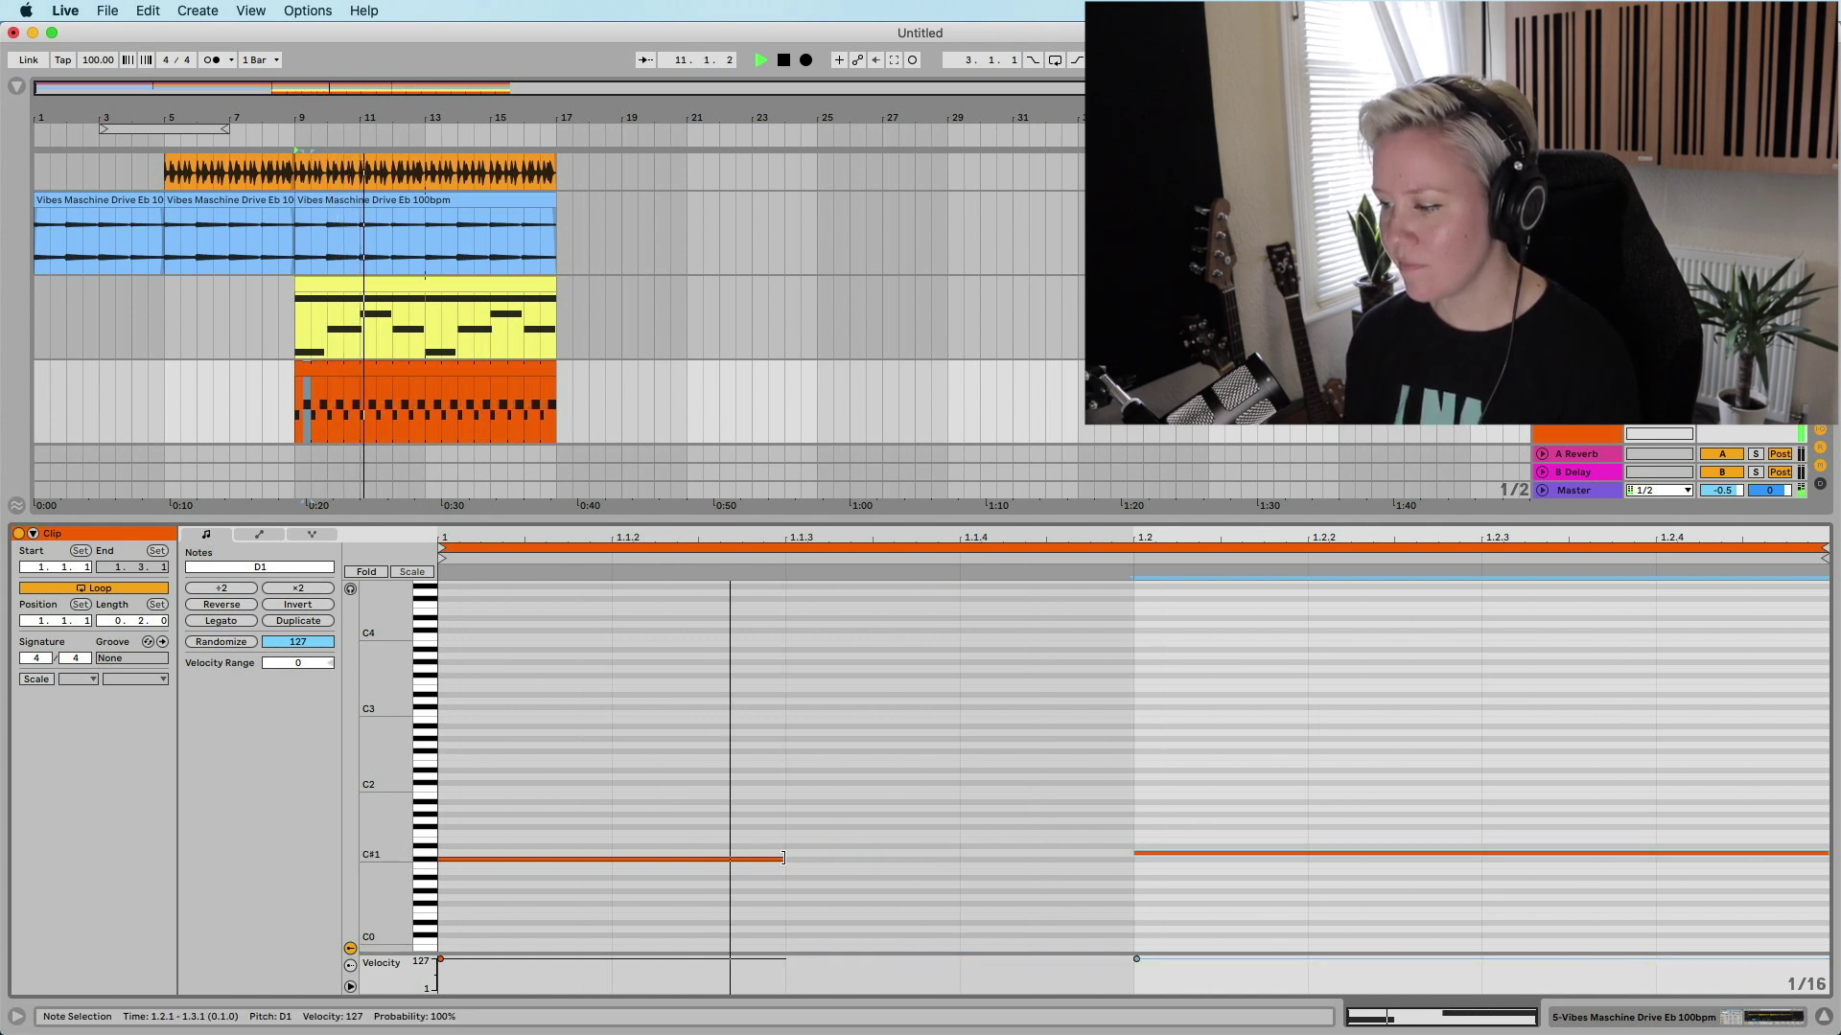
drag(781, 859, 1134, 859)
key(Tab)
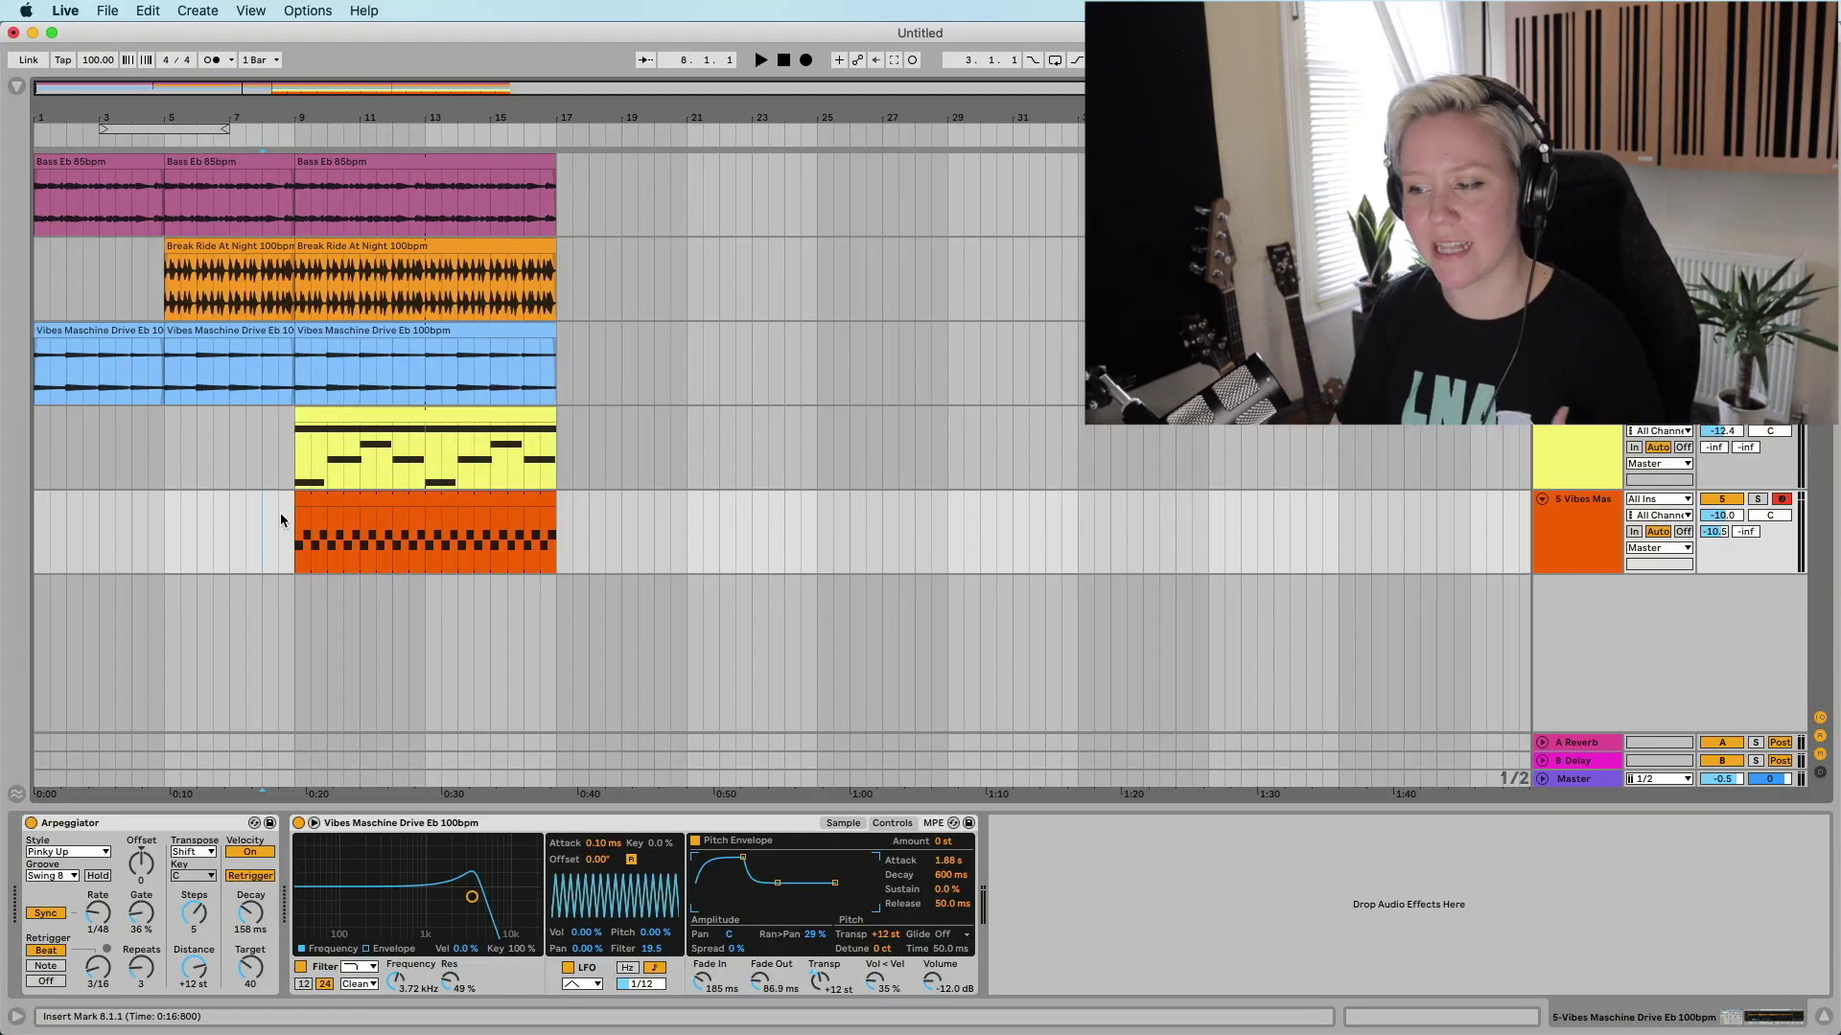
key(space)
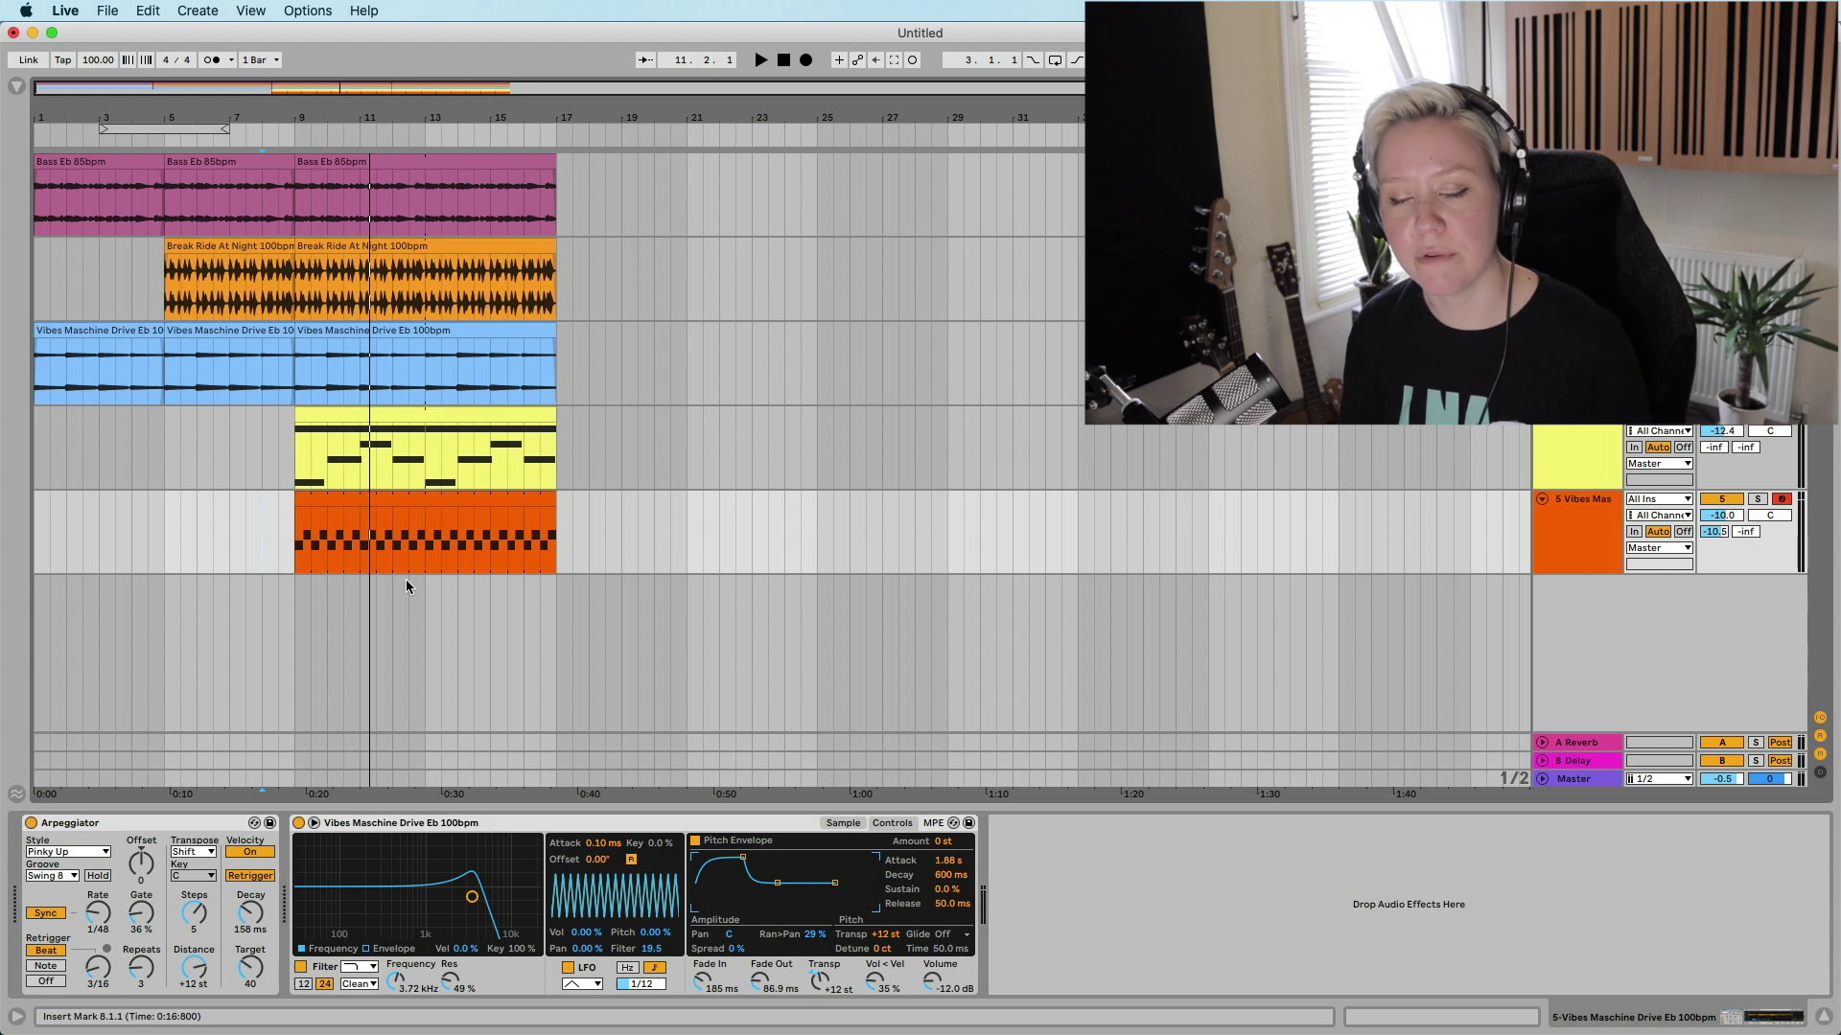
- Zoom to bars 4–15 and trim the first Break Ride clip to end at 8.2.1
click(584, 296)
key(plus)
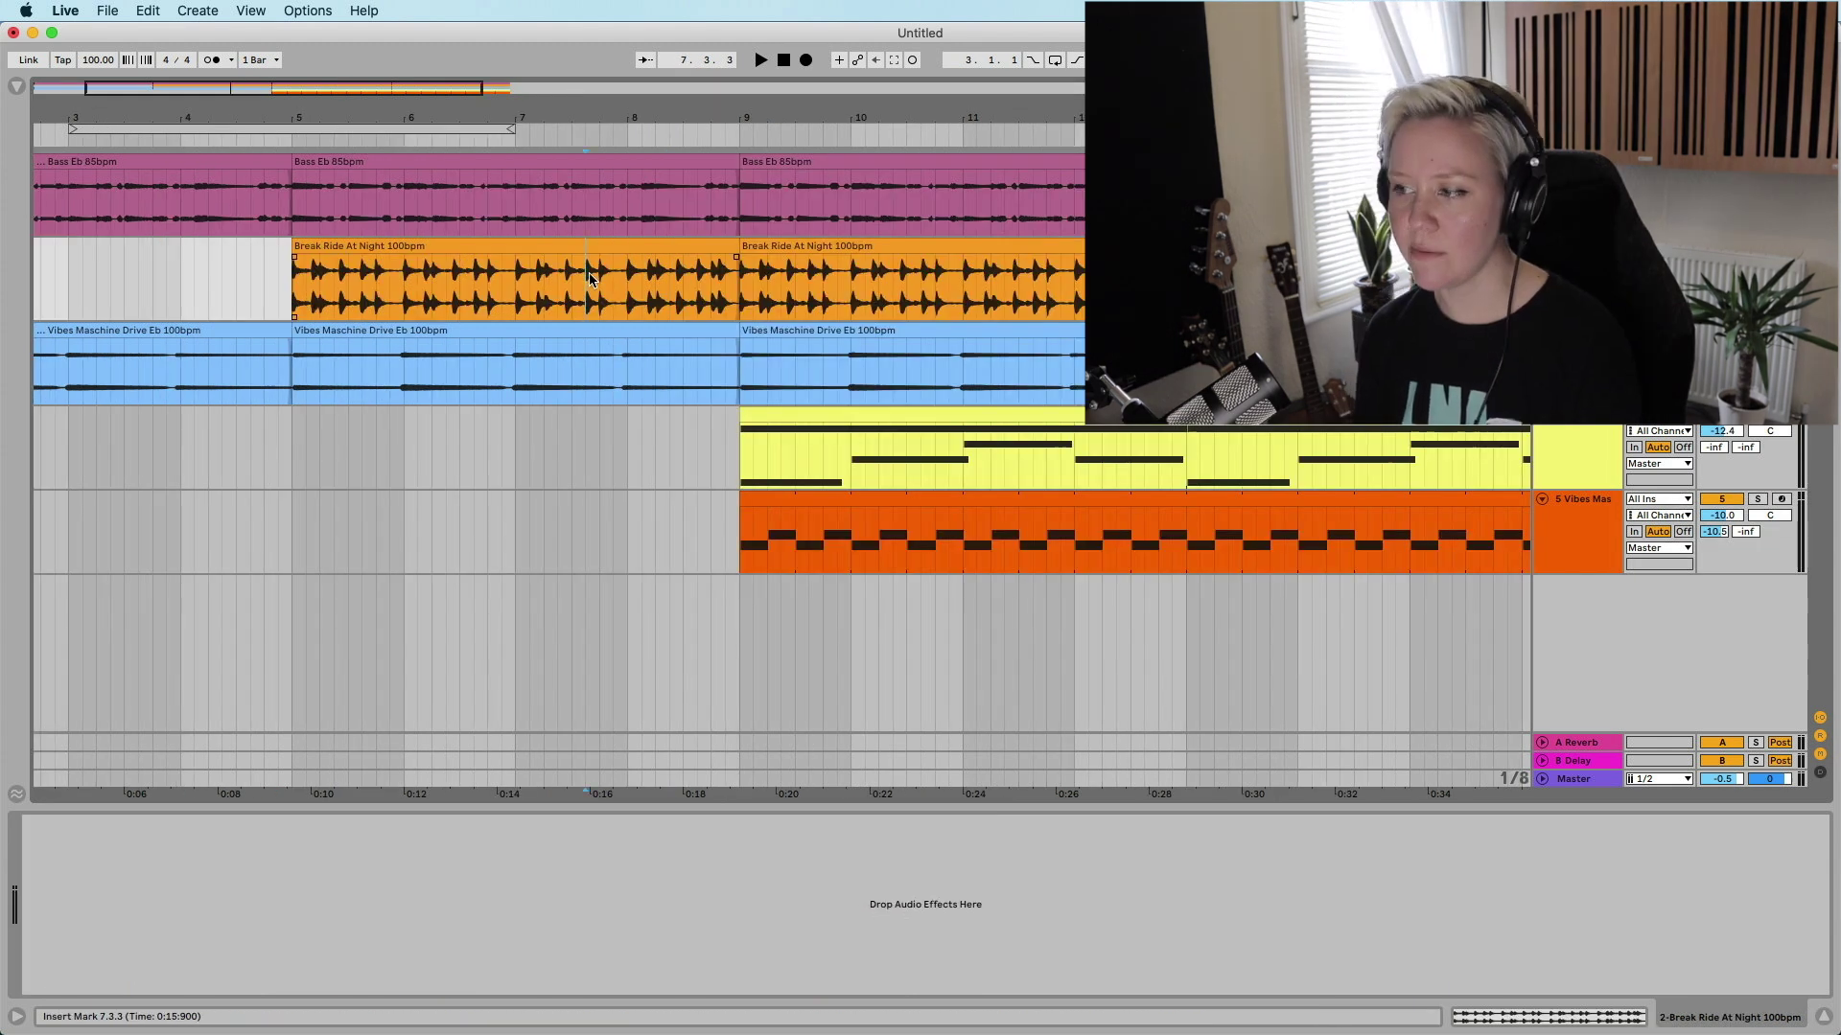
key(minus)
key(minus)
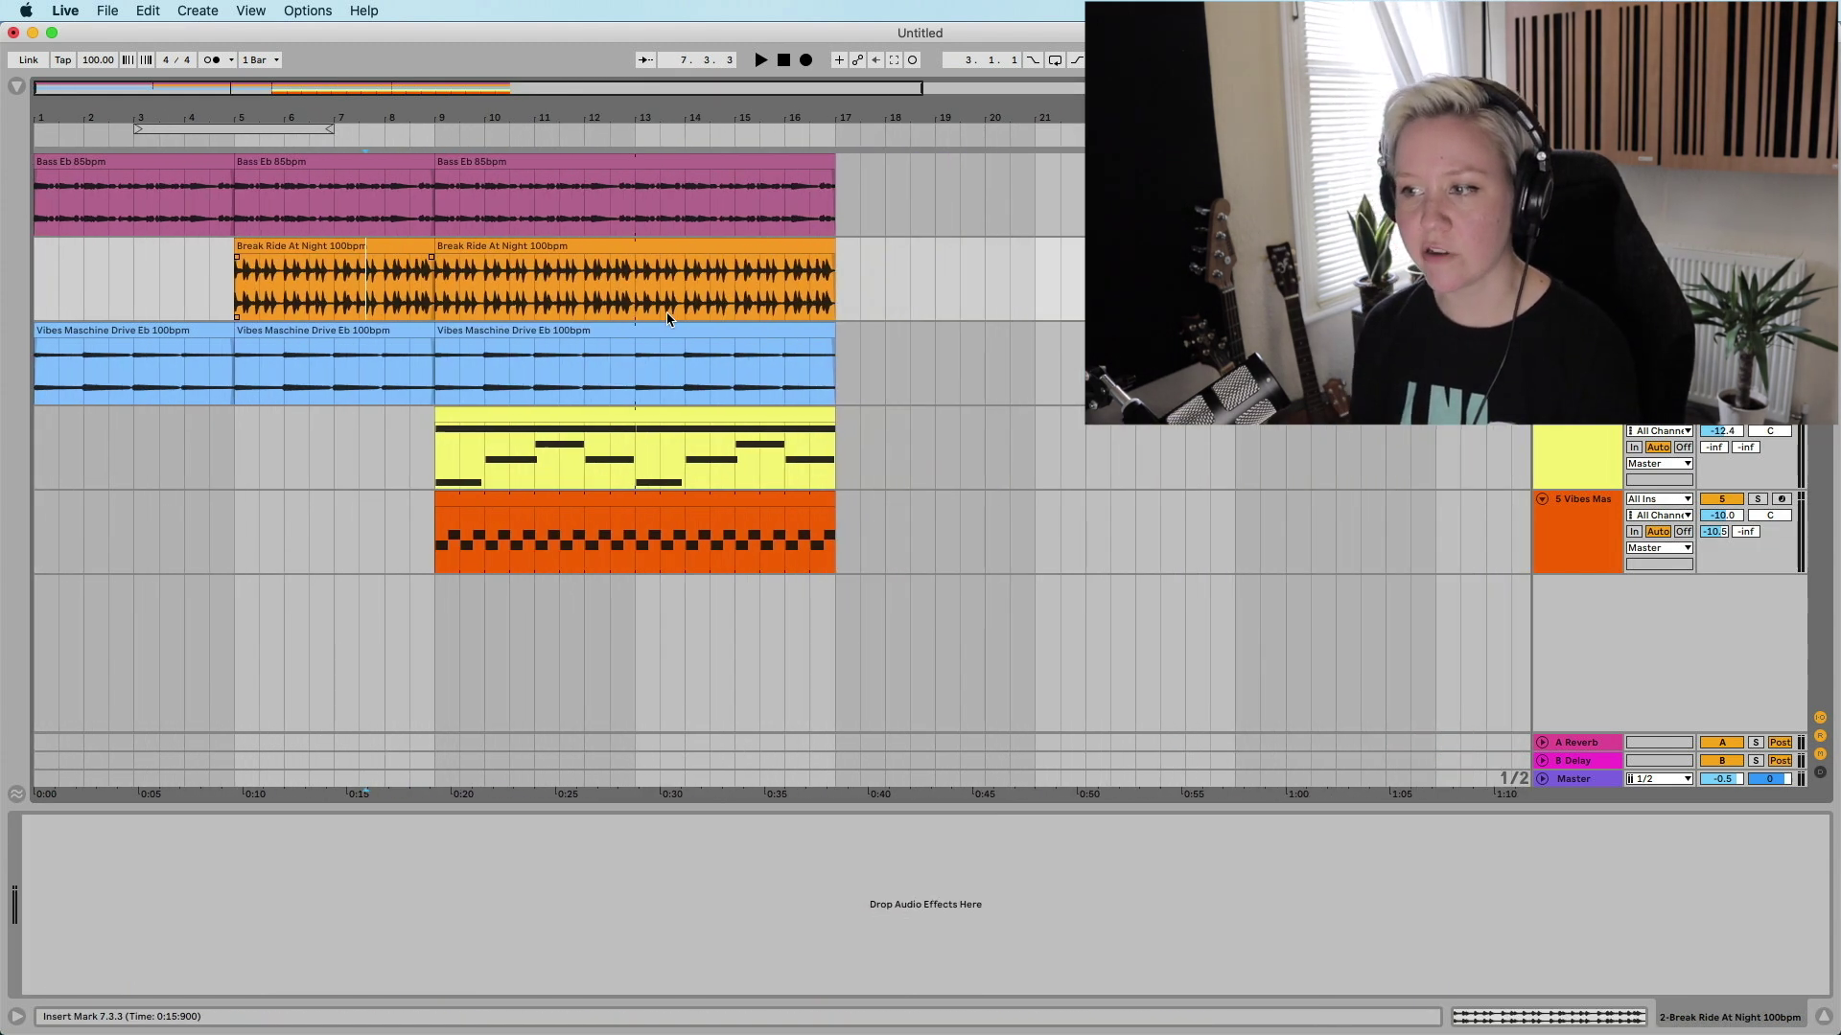
key(plus)
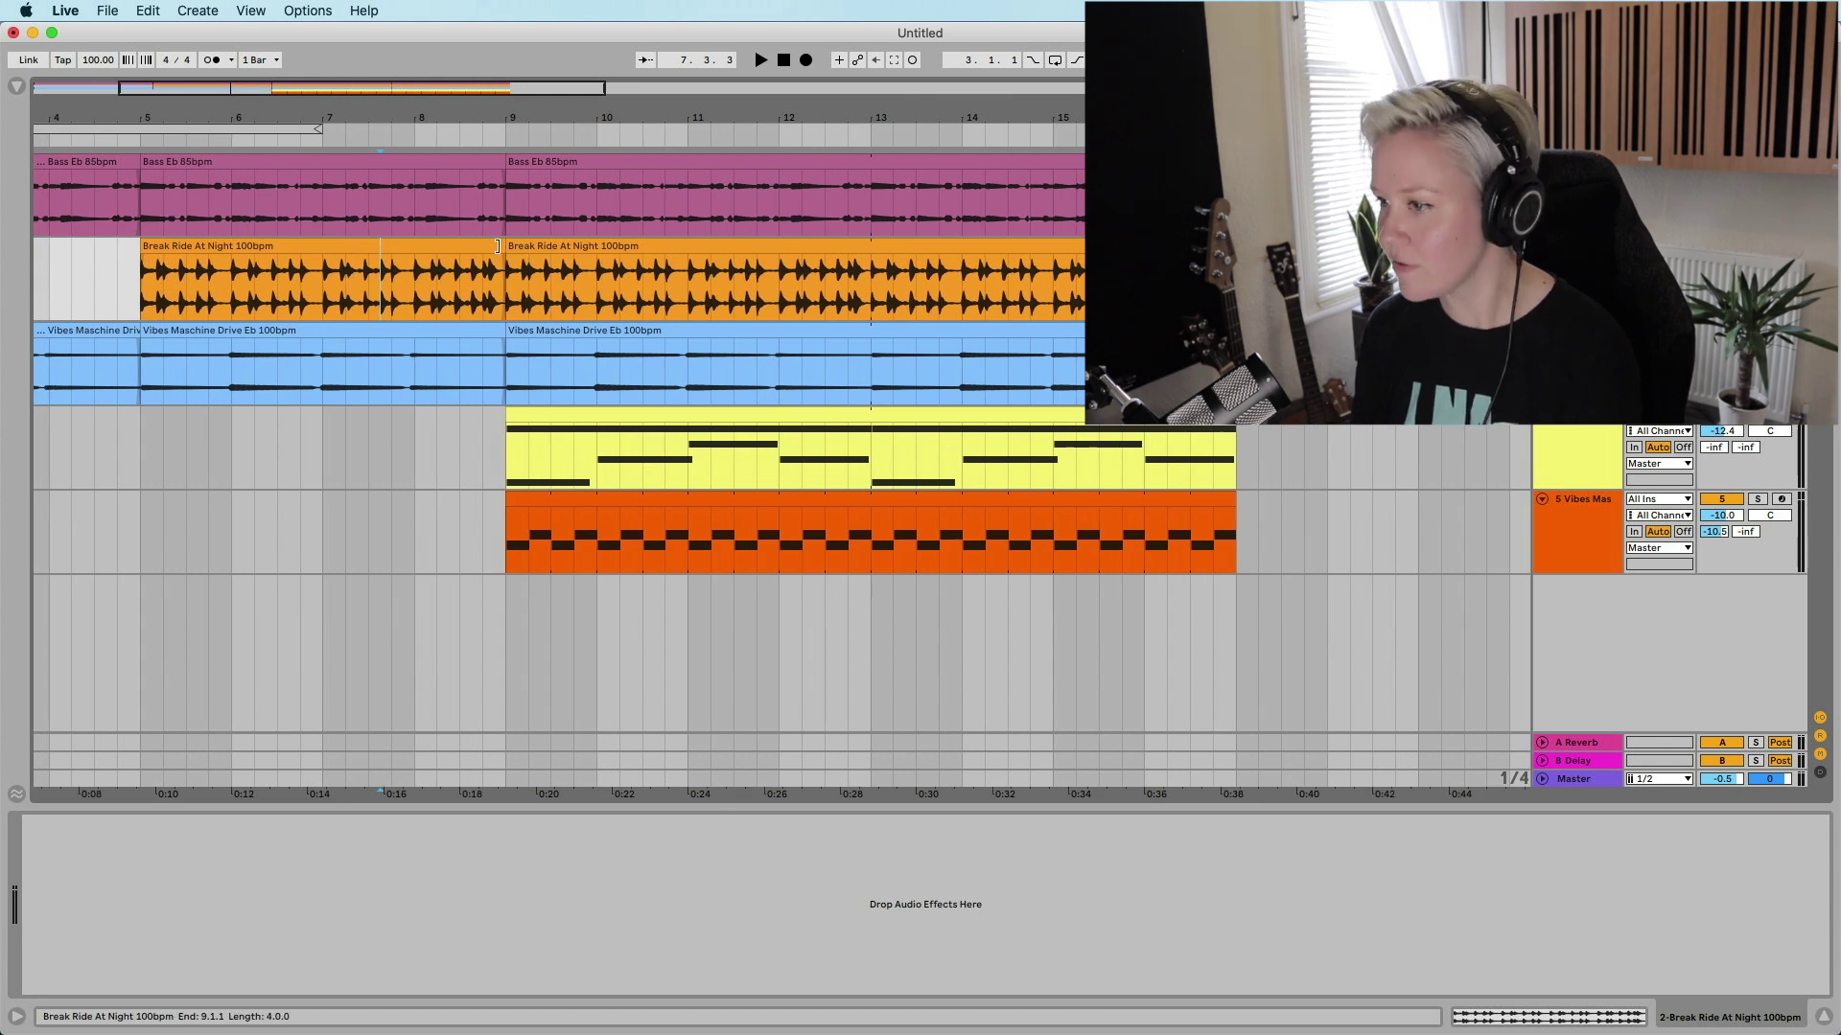
drag(495, 245, 415, 249)
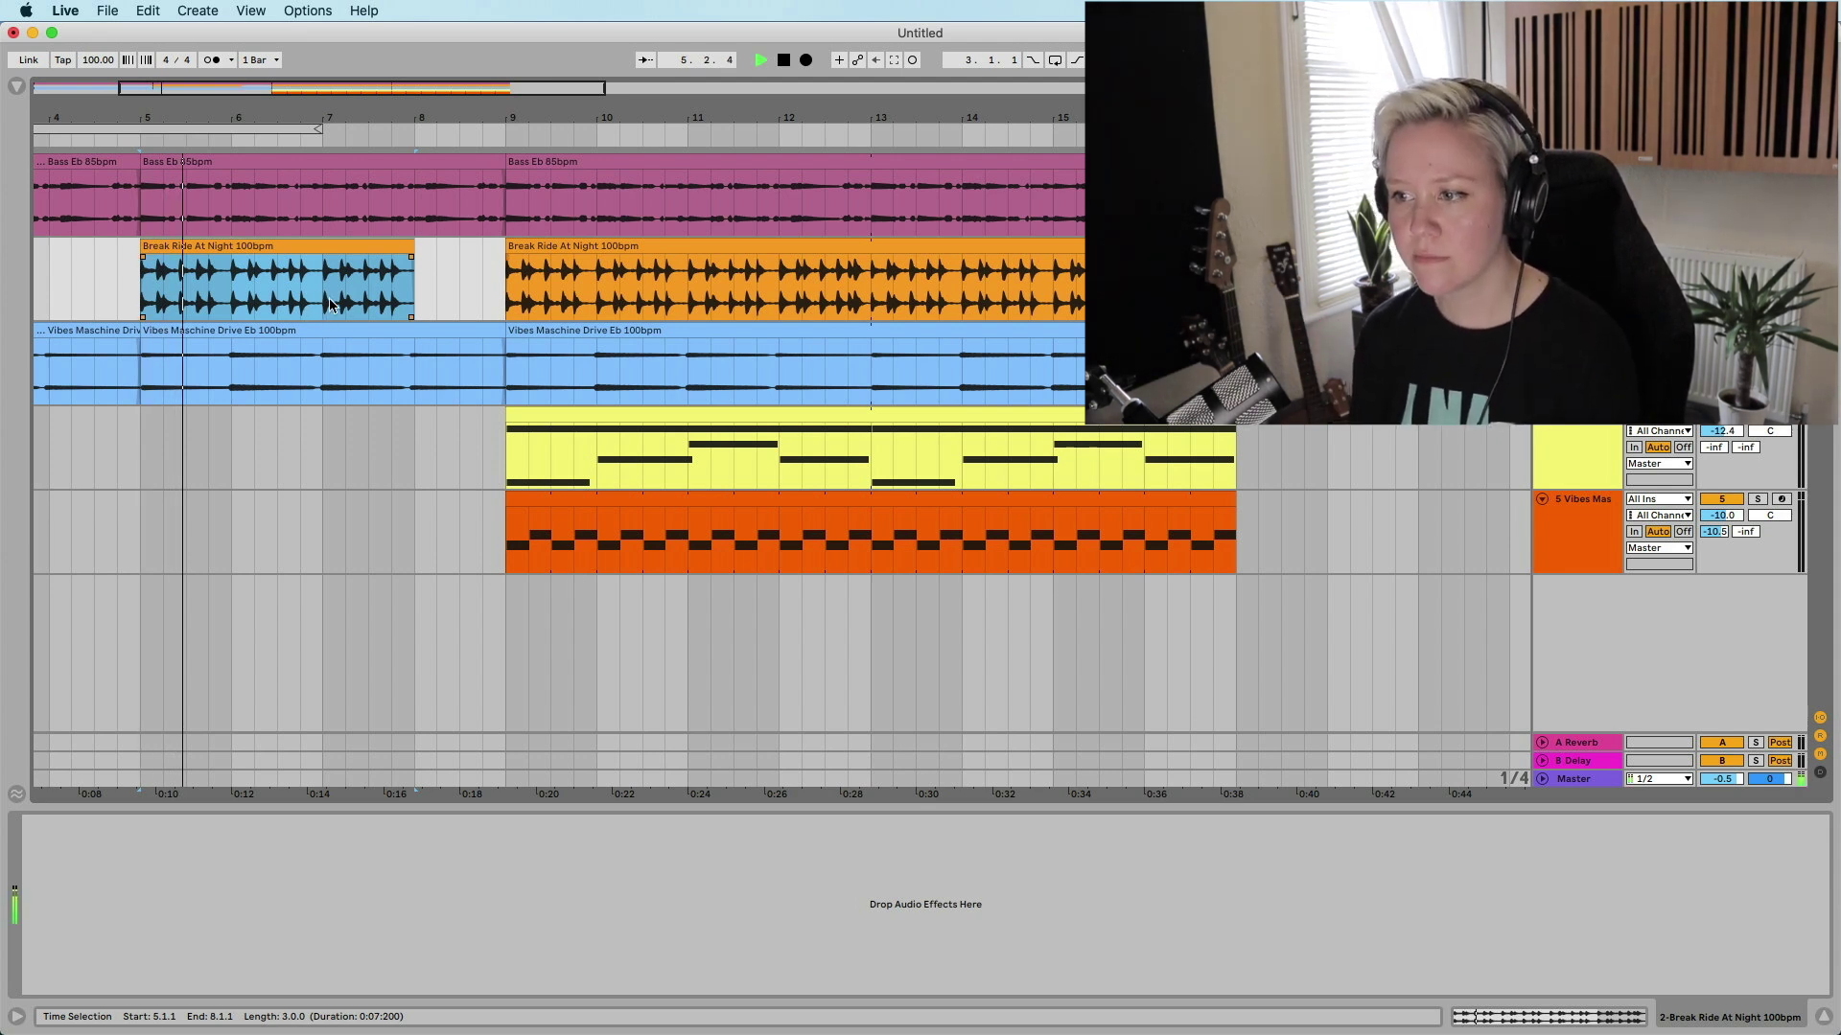
drag(413, 251, 459, 251)
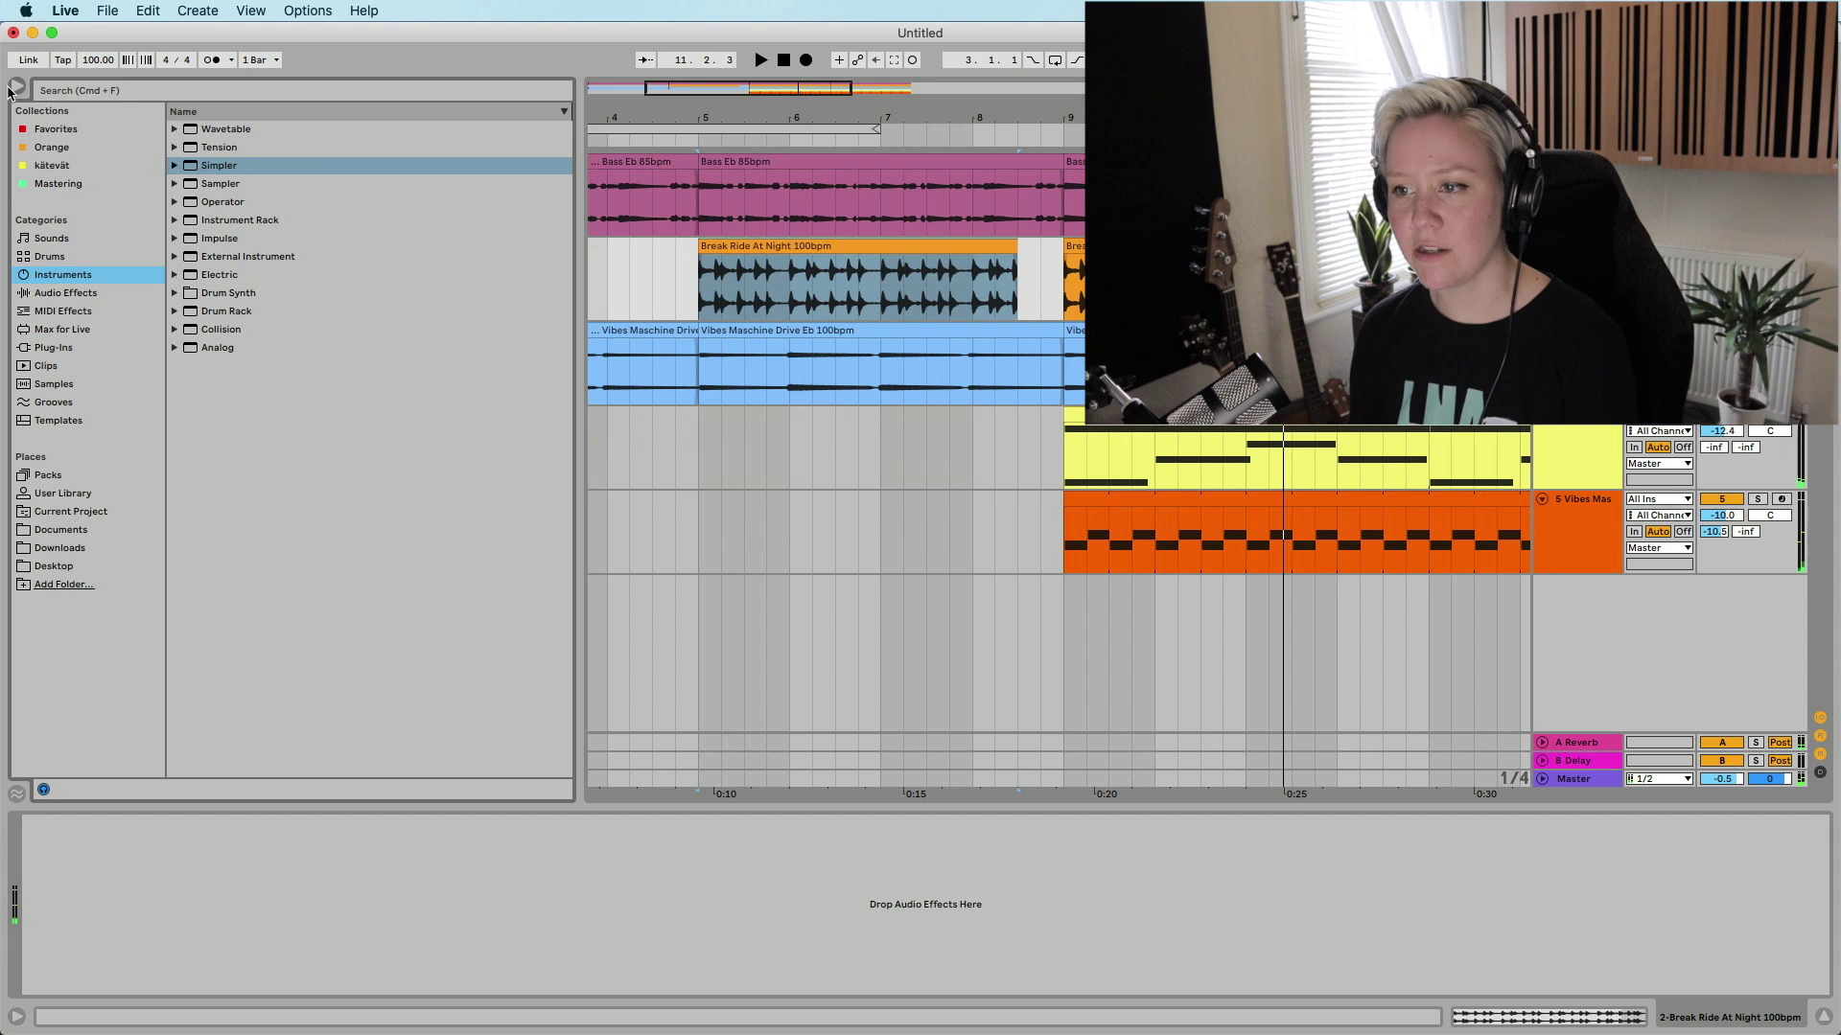
- Search the samples for 'clap' and place Clap 909.aif on a new track just before bar 9
click(54, 384)
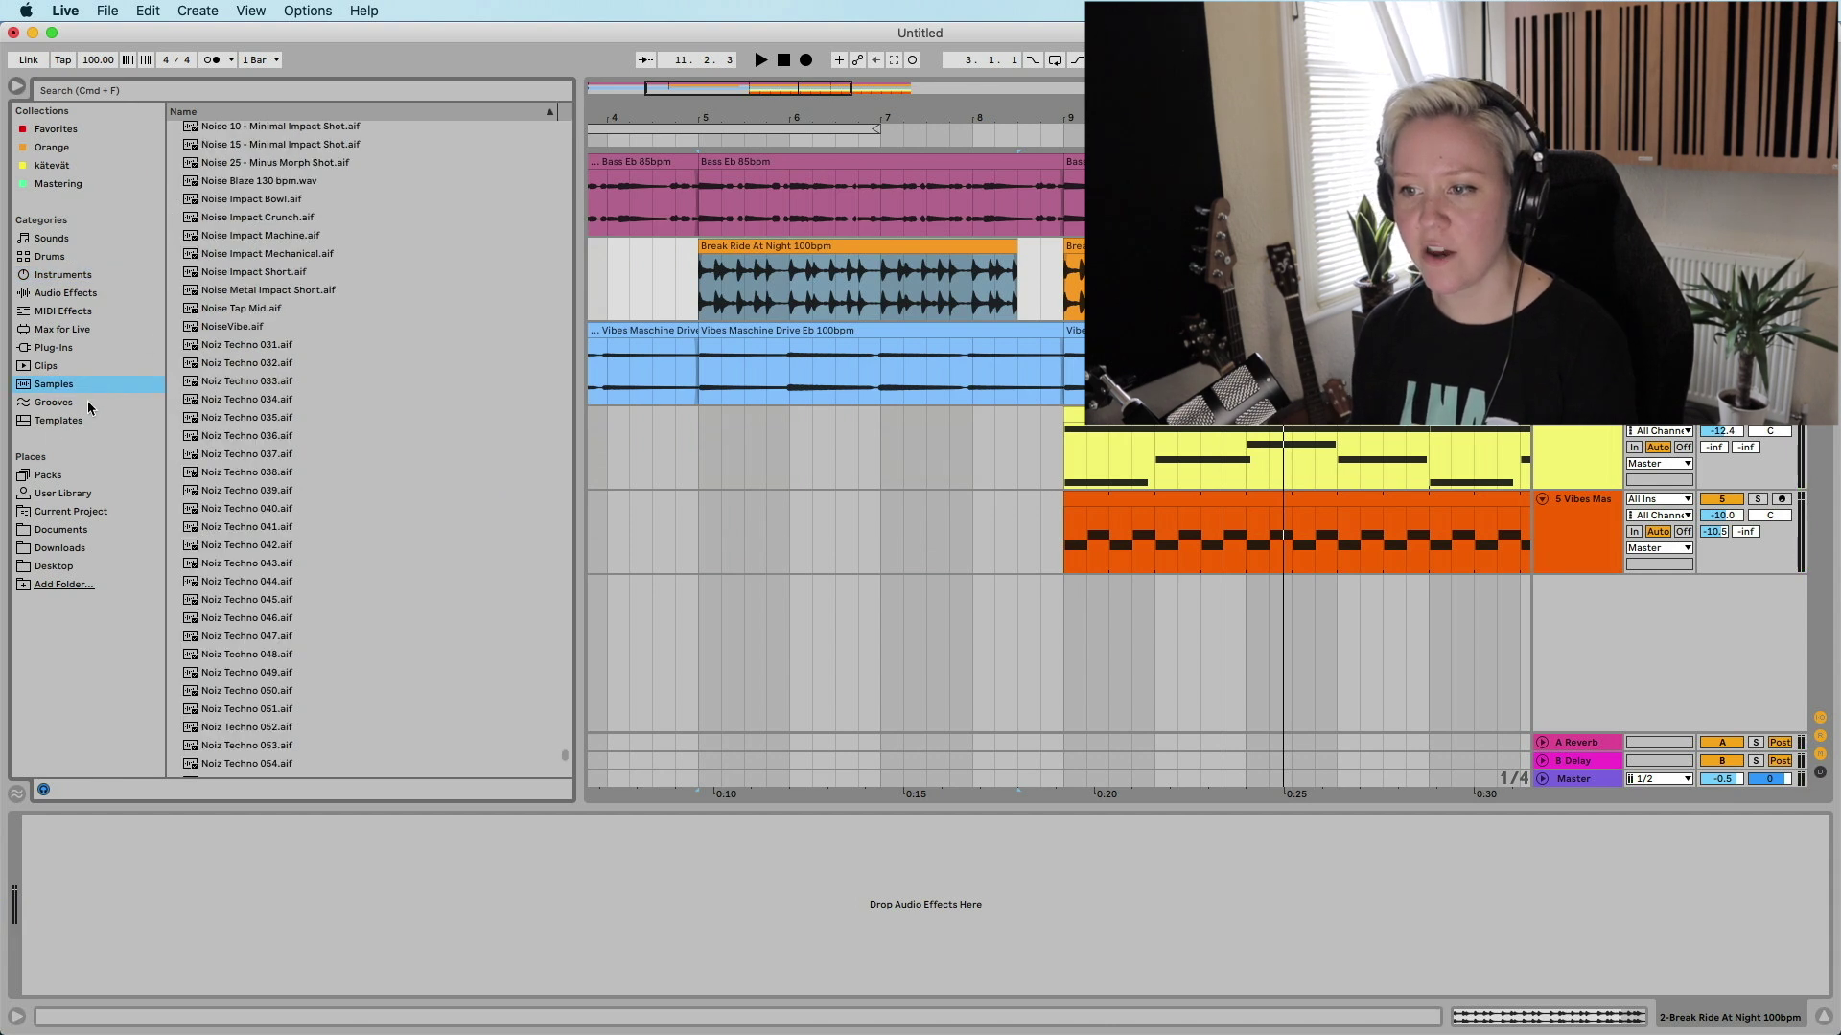
click(135, 89)
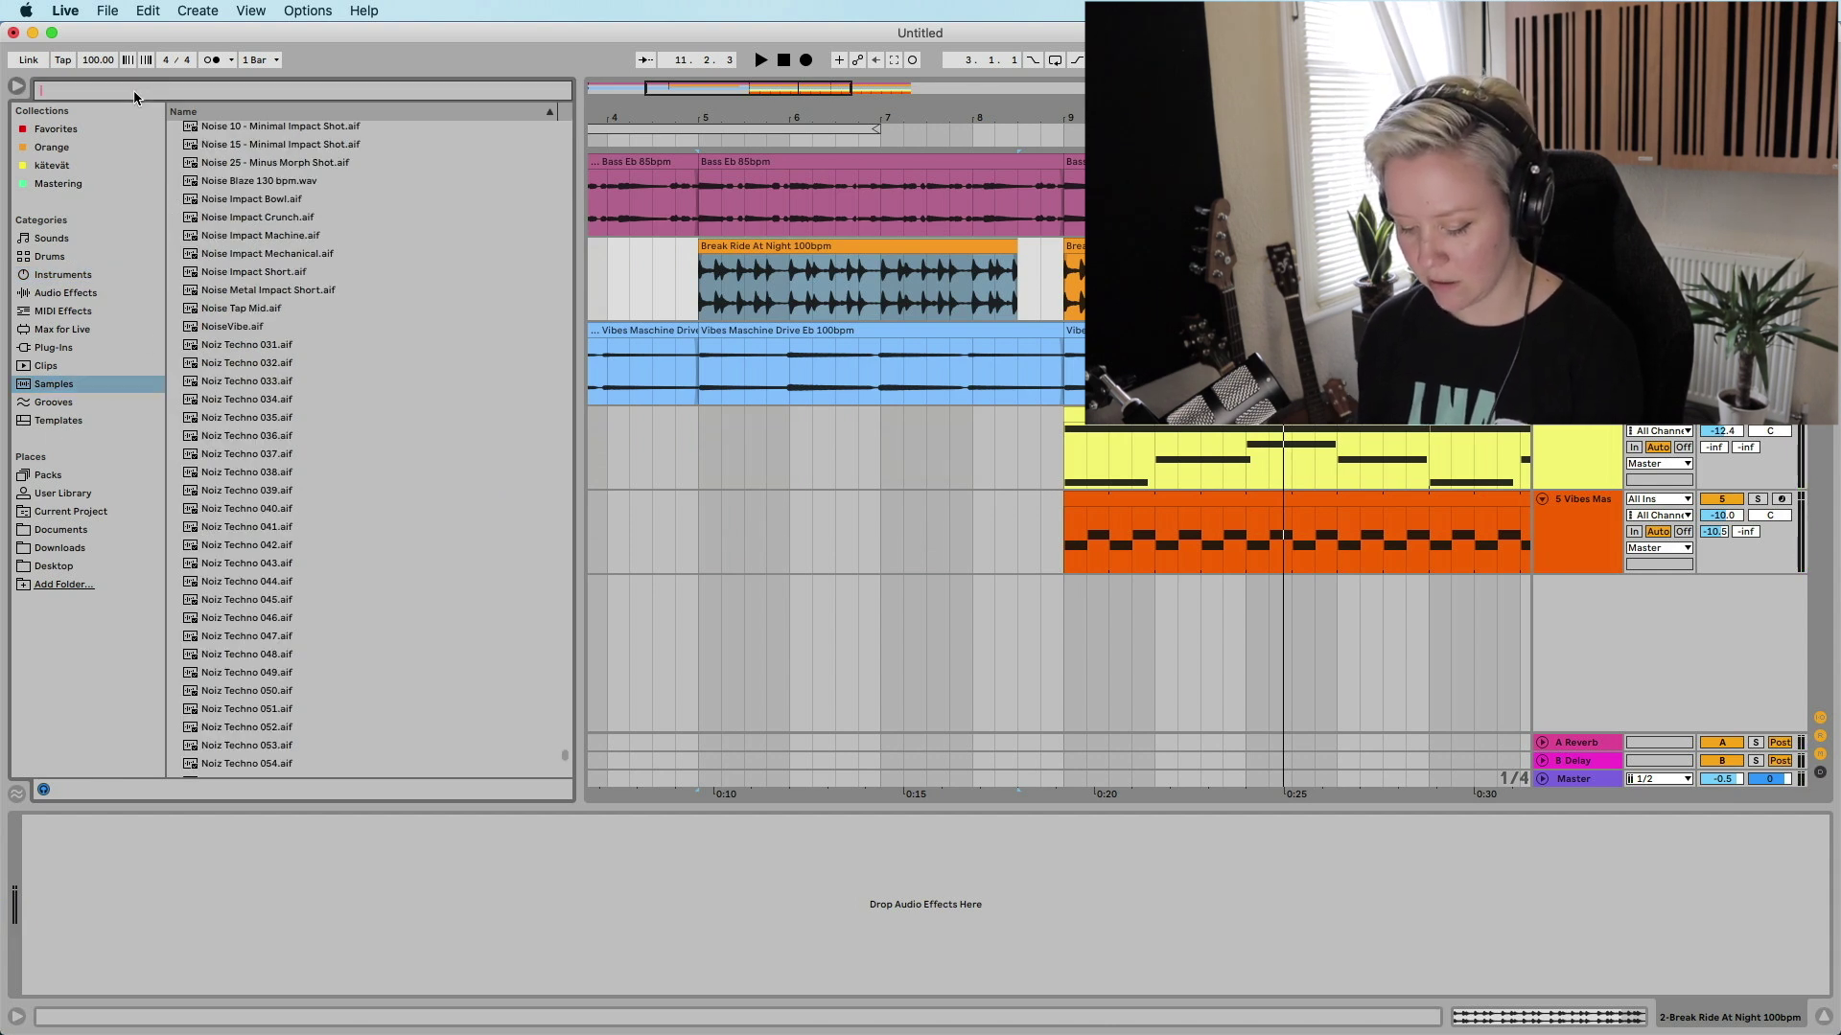
text(clap)
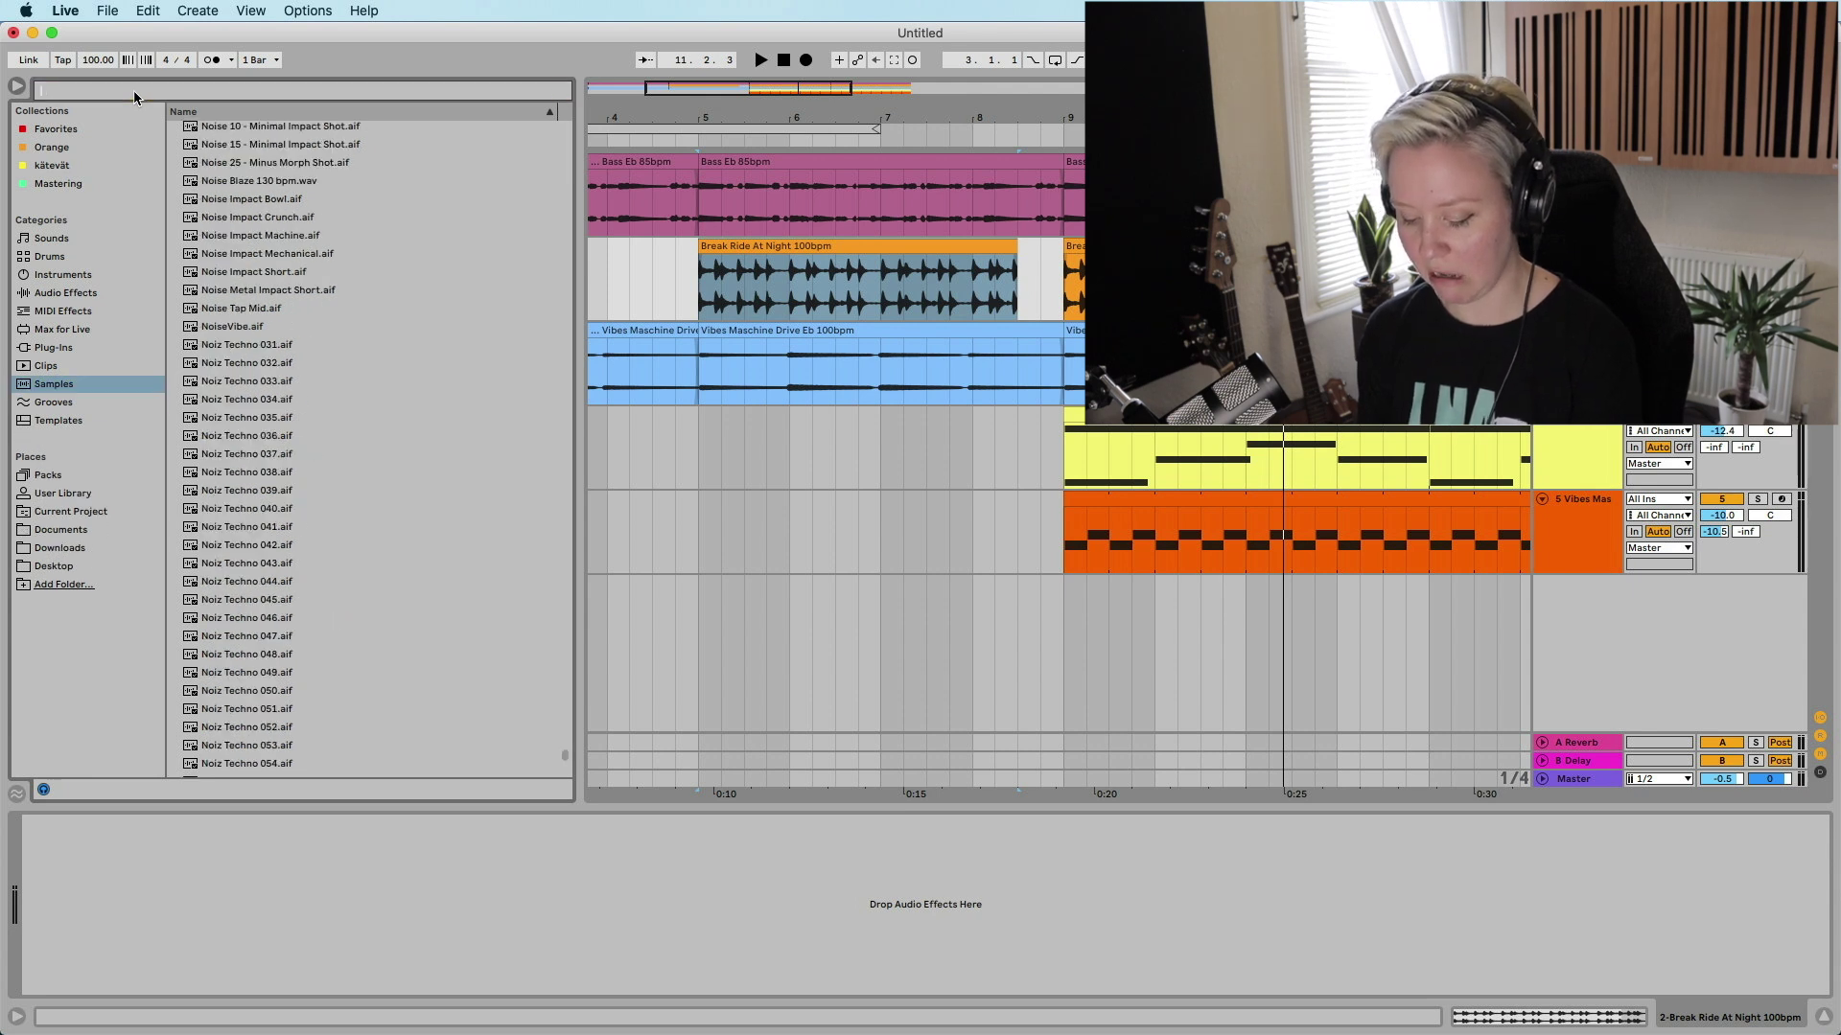
click(242, 276)
drag(228, 278, 1045, 654)
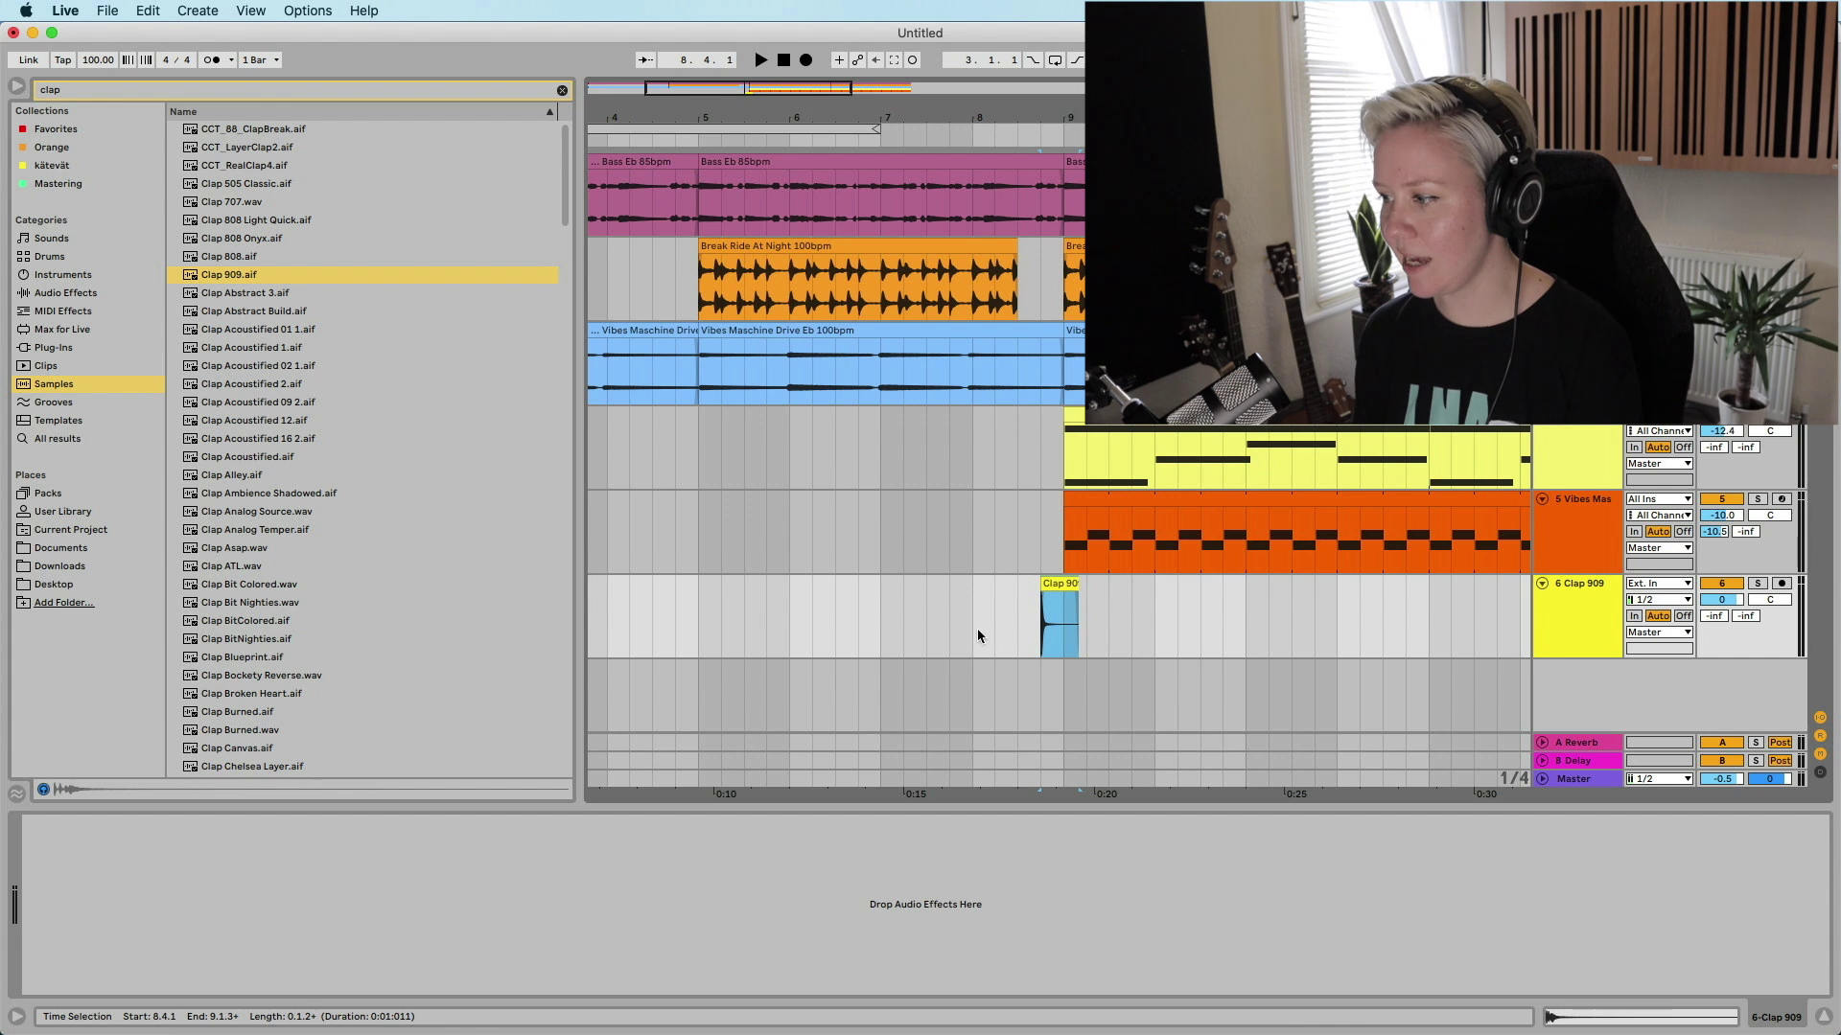
- Play back from just before the clap to hear it, then hide the browser
click(940, 635)
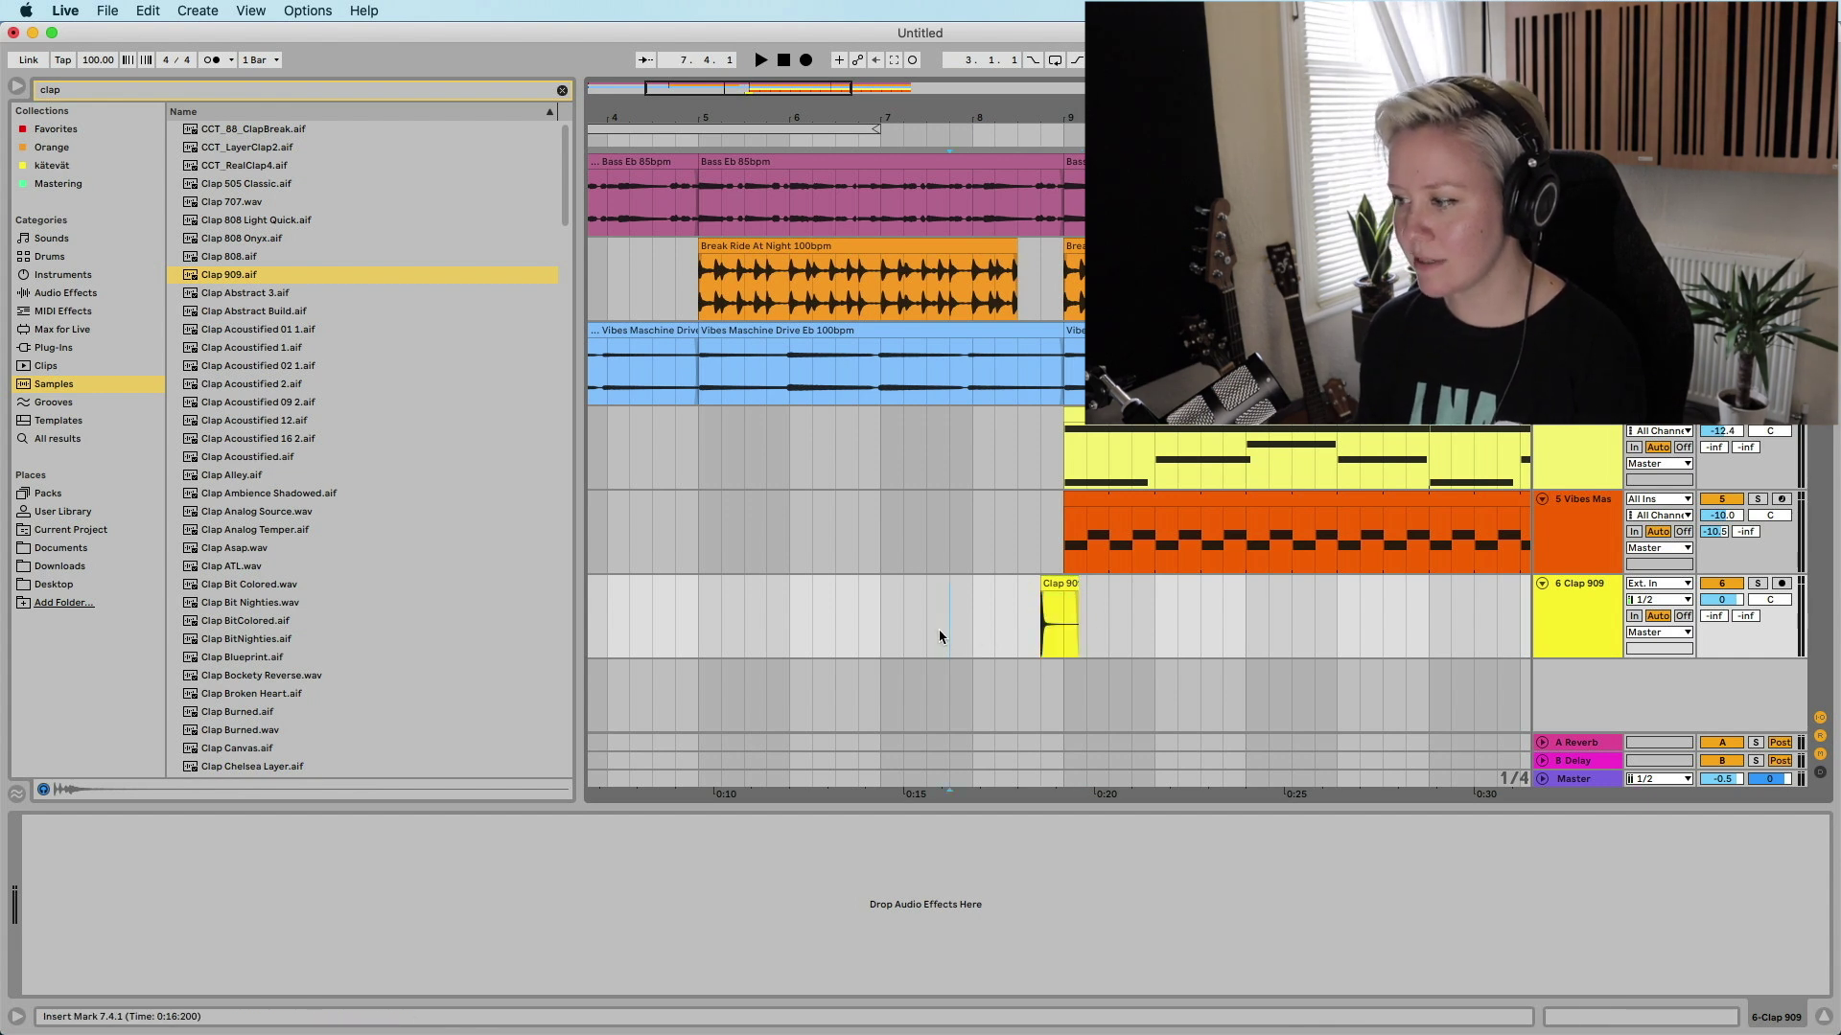
key(space)
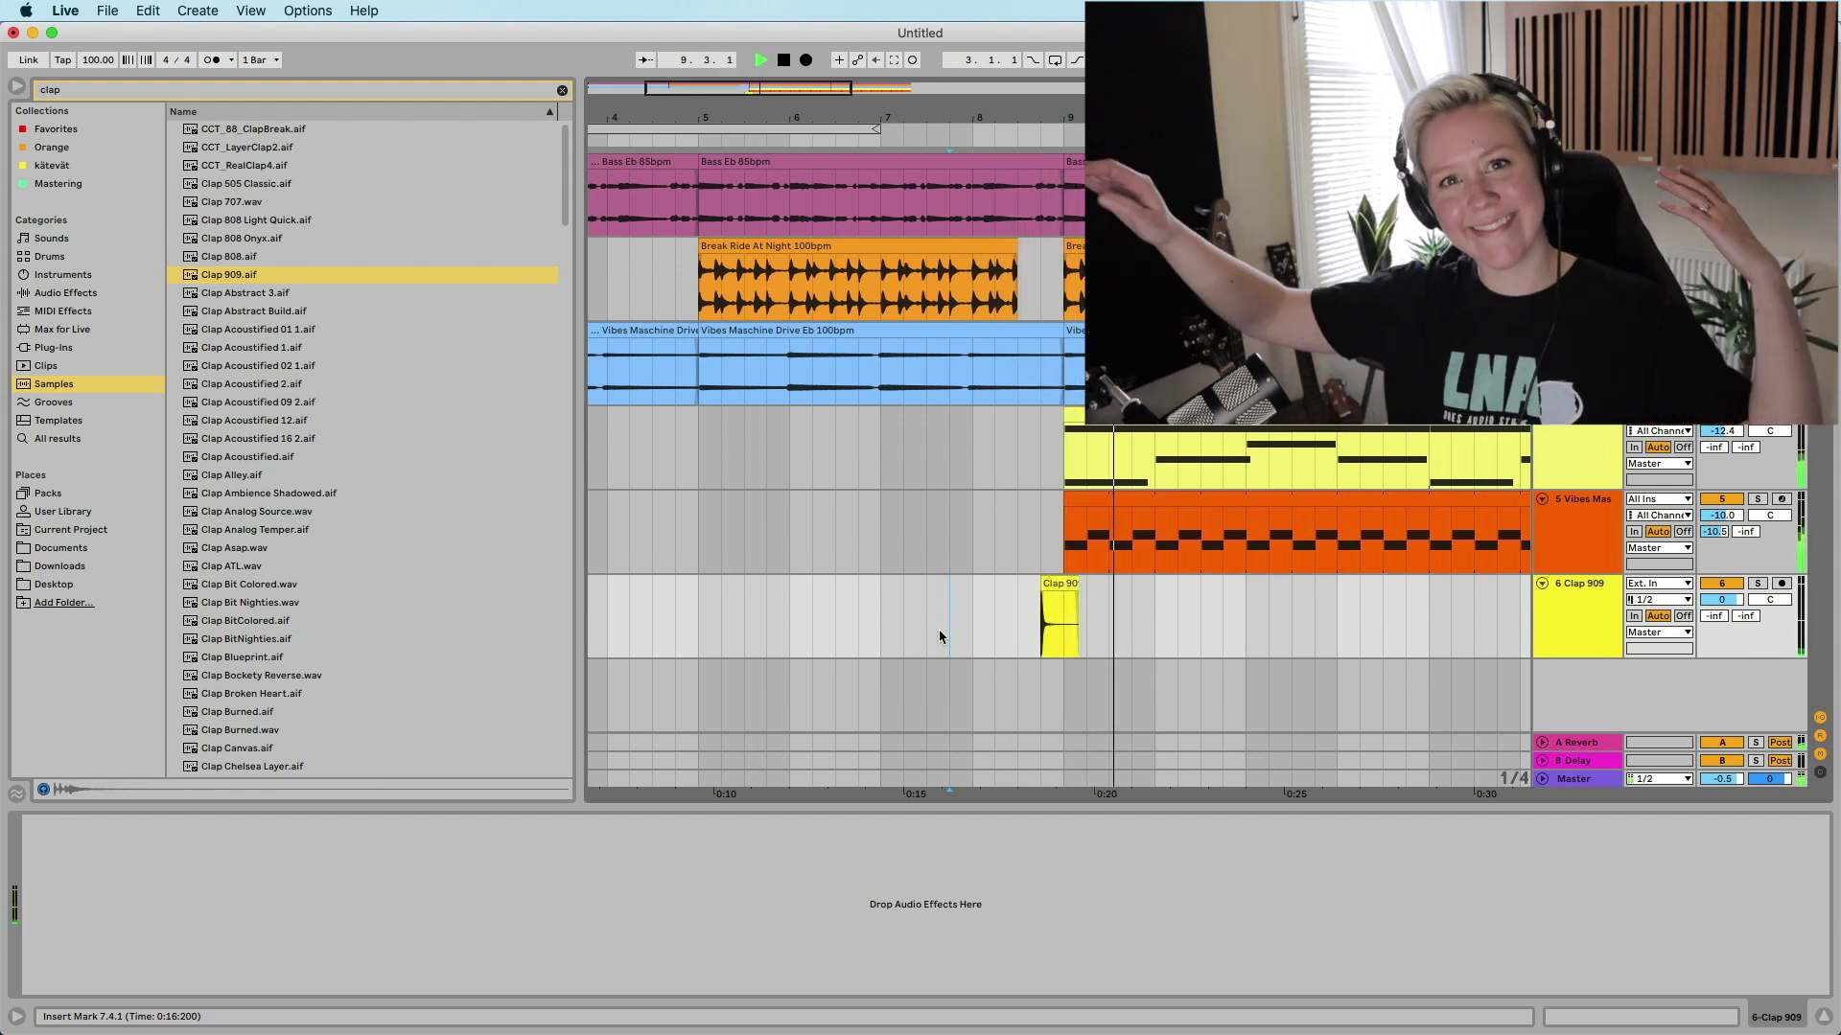
key(space)
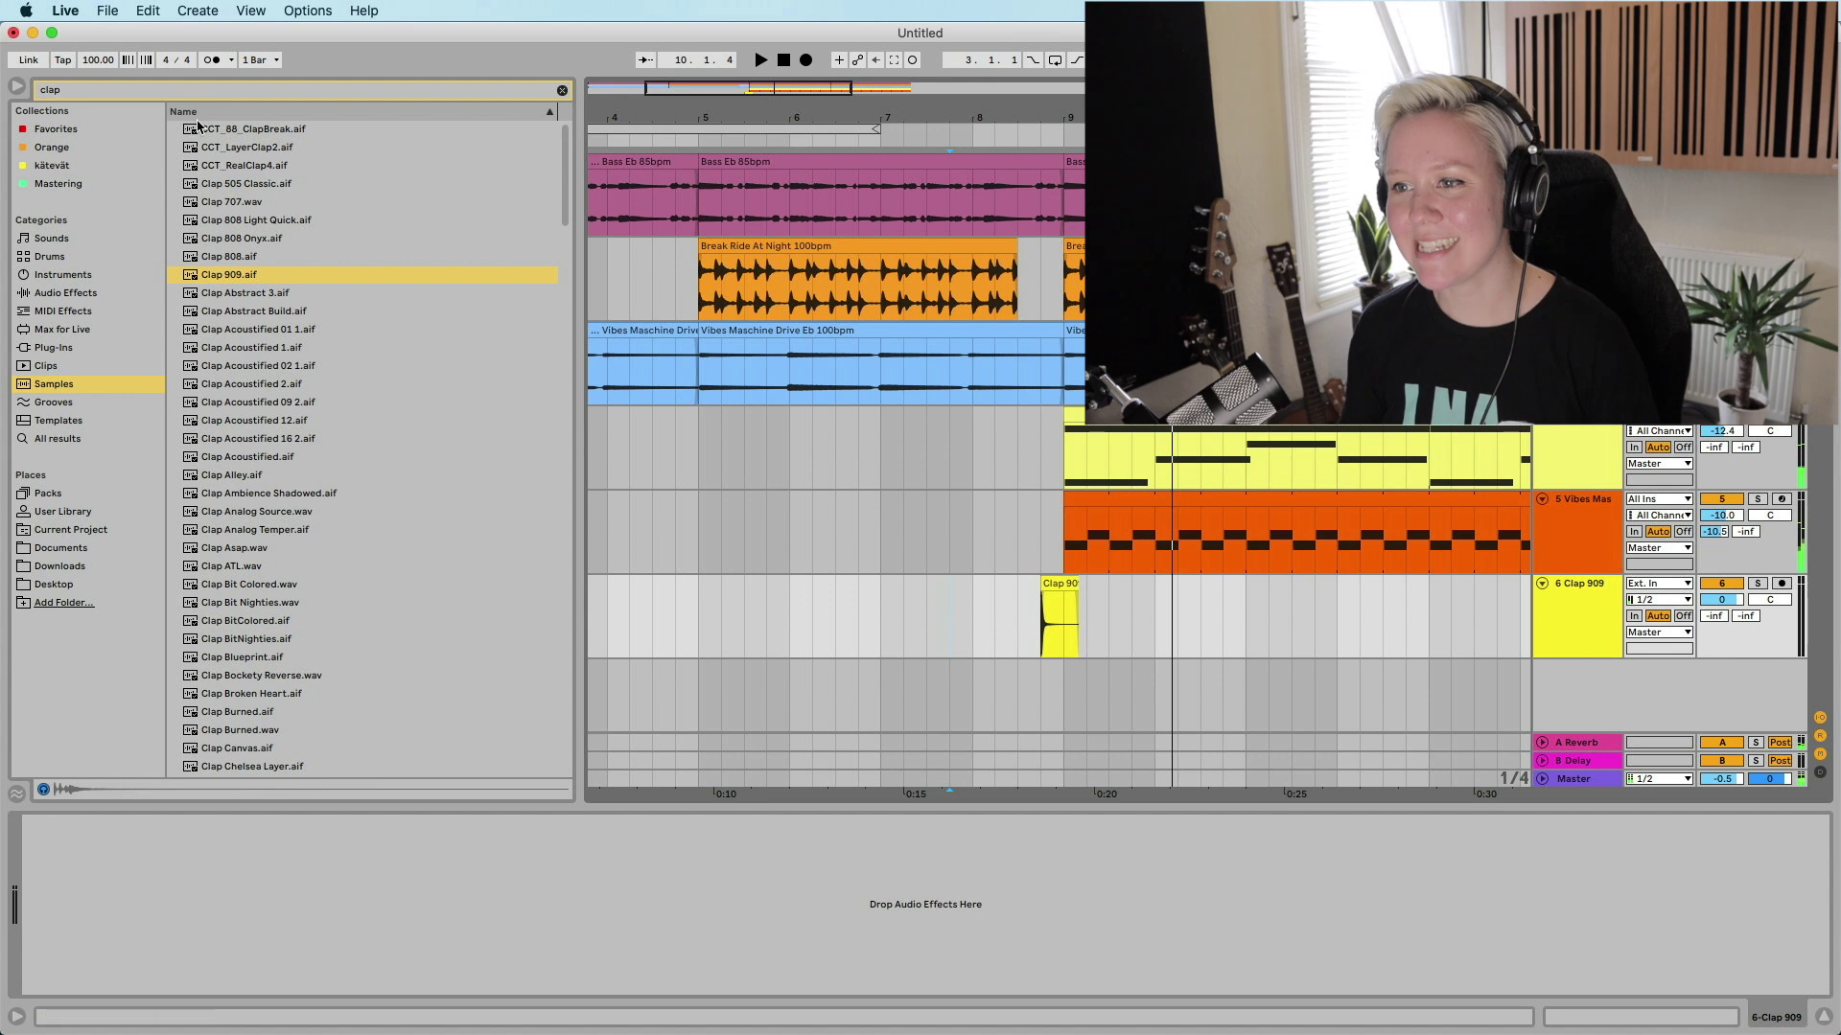
drag(556, 112, 95, 112)
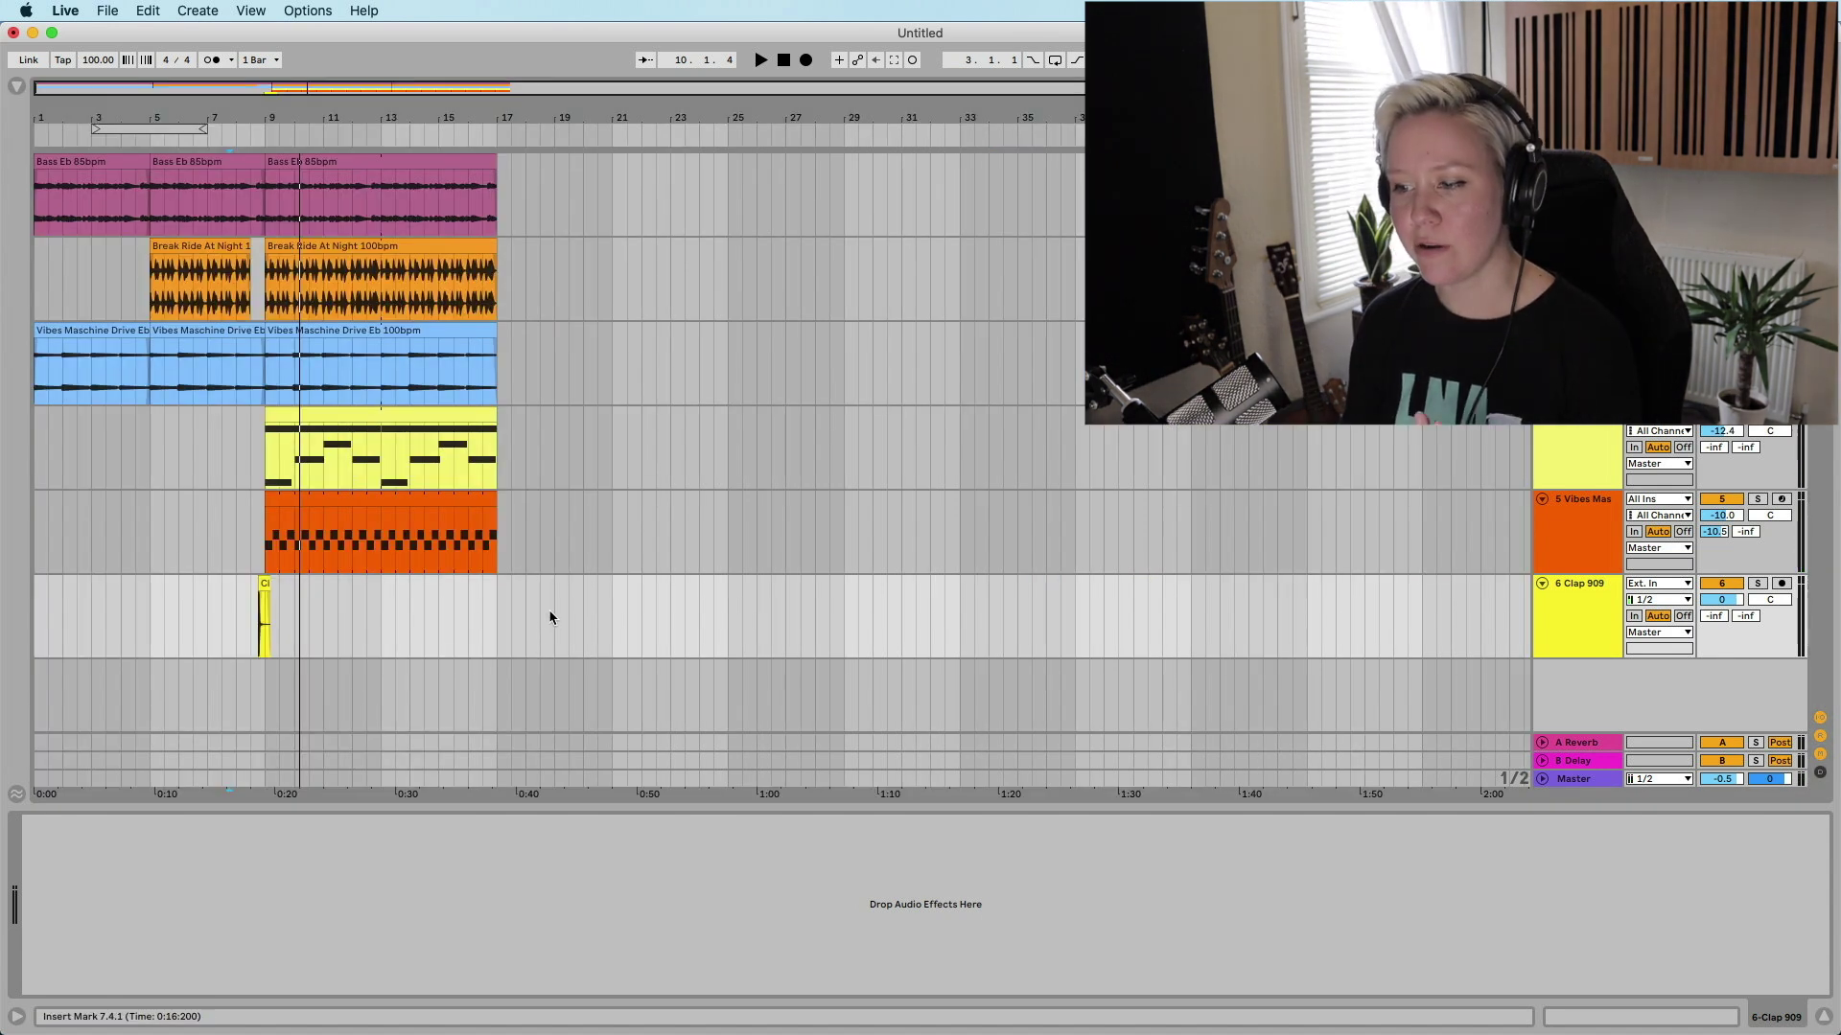
- Add locators named 'intro' at bar 1 and 'verse' at bar 5
scroll(39, 232, up, 3)
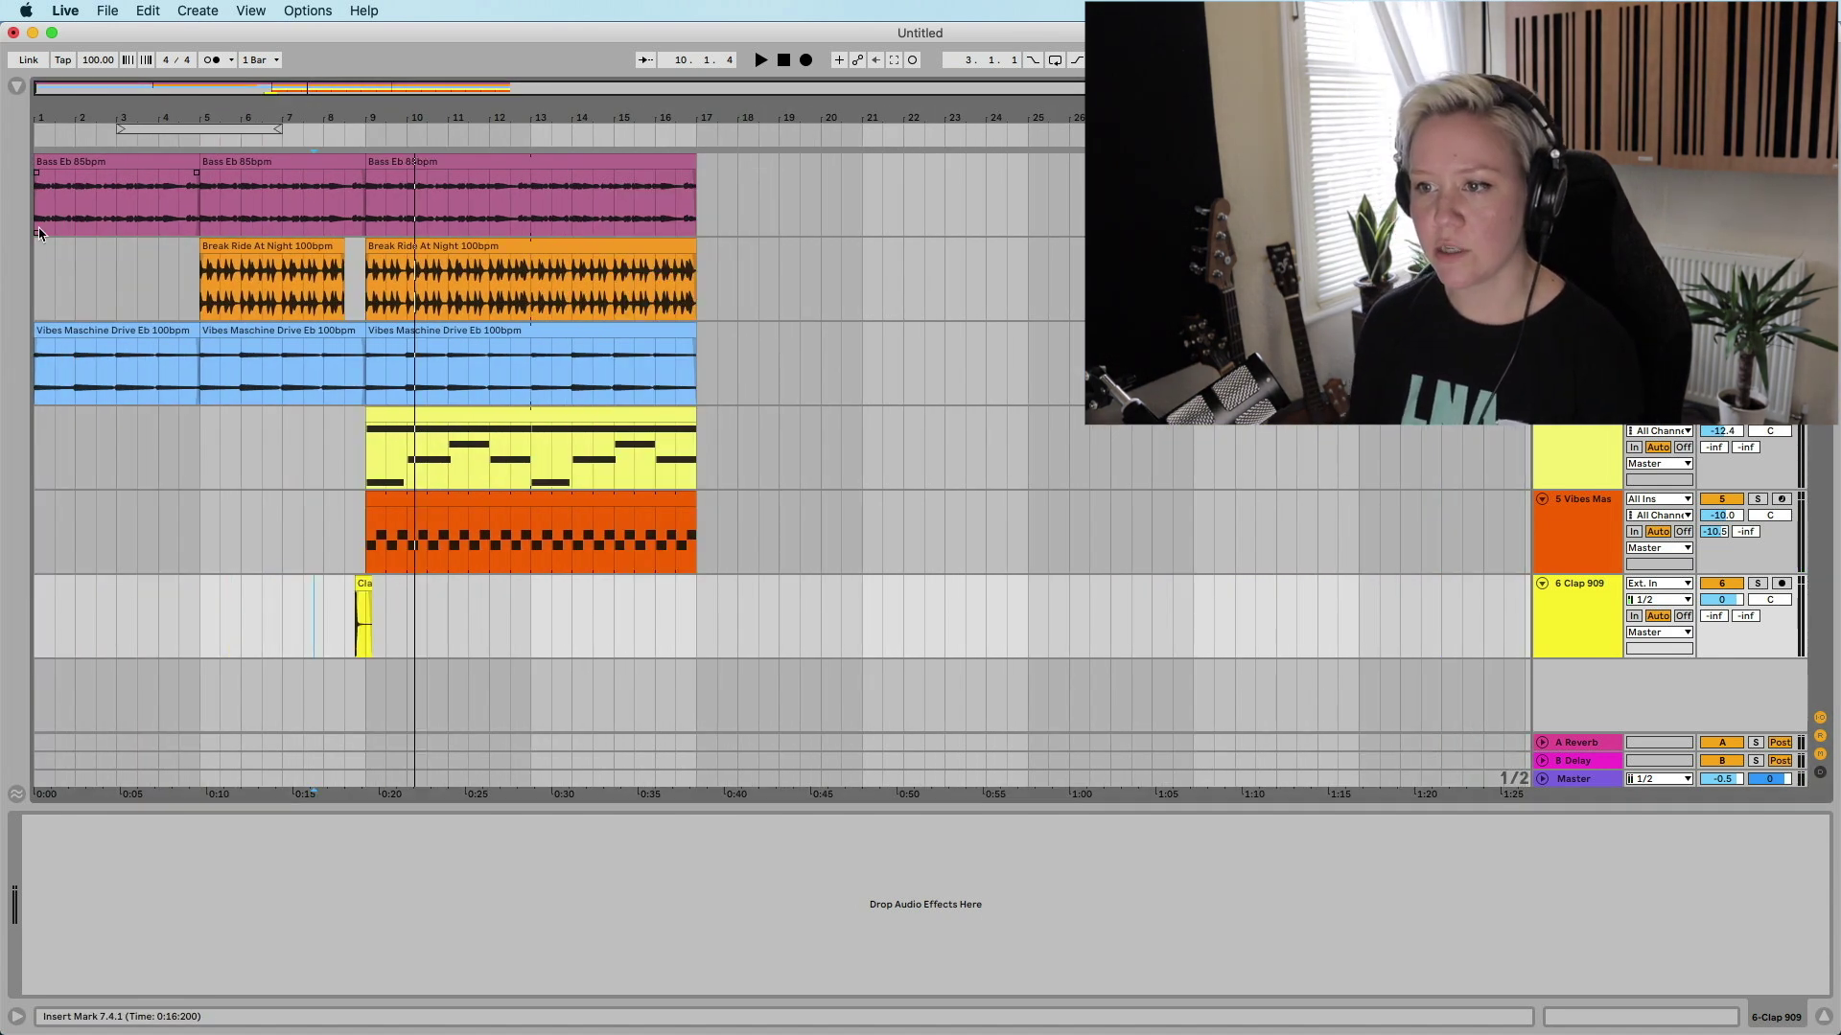
click(571, 313)
right_click(35, 138)
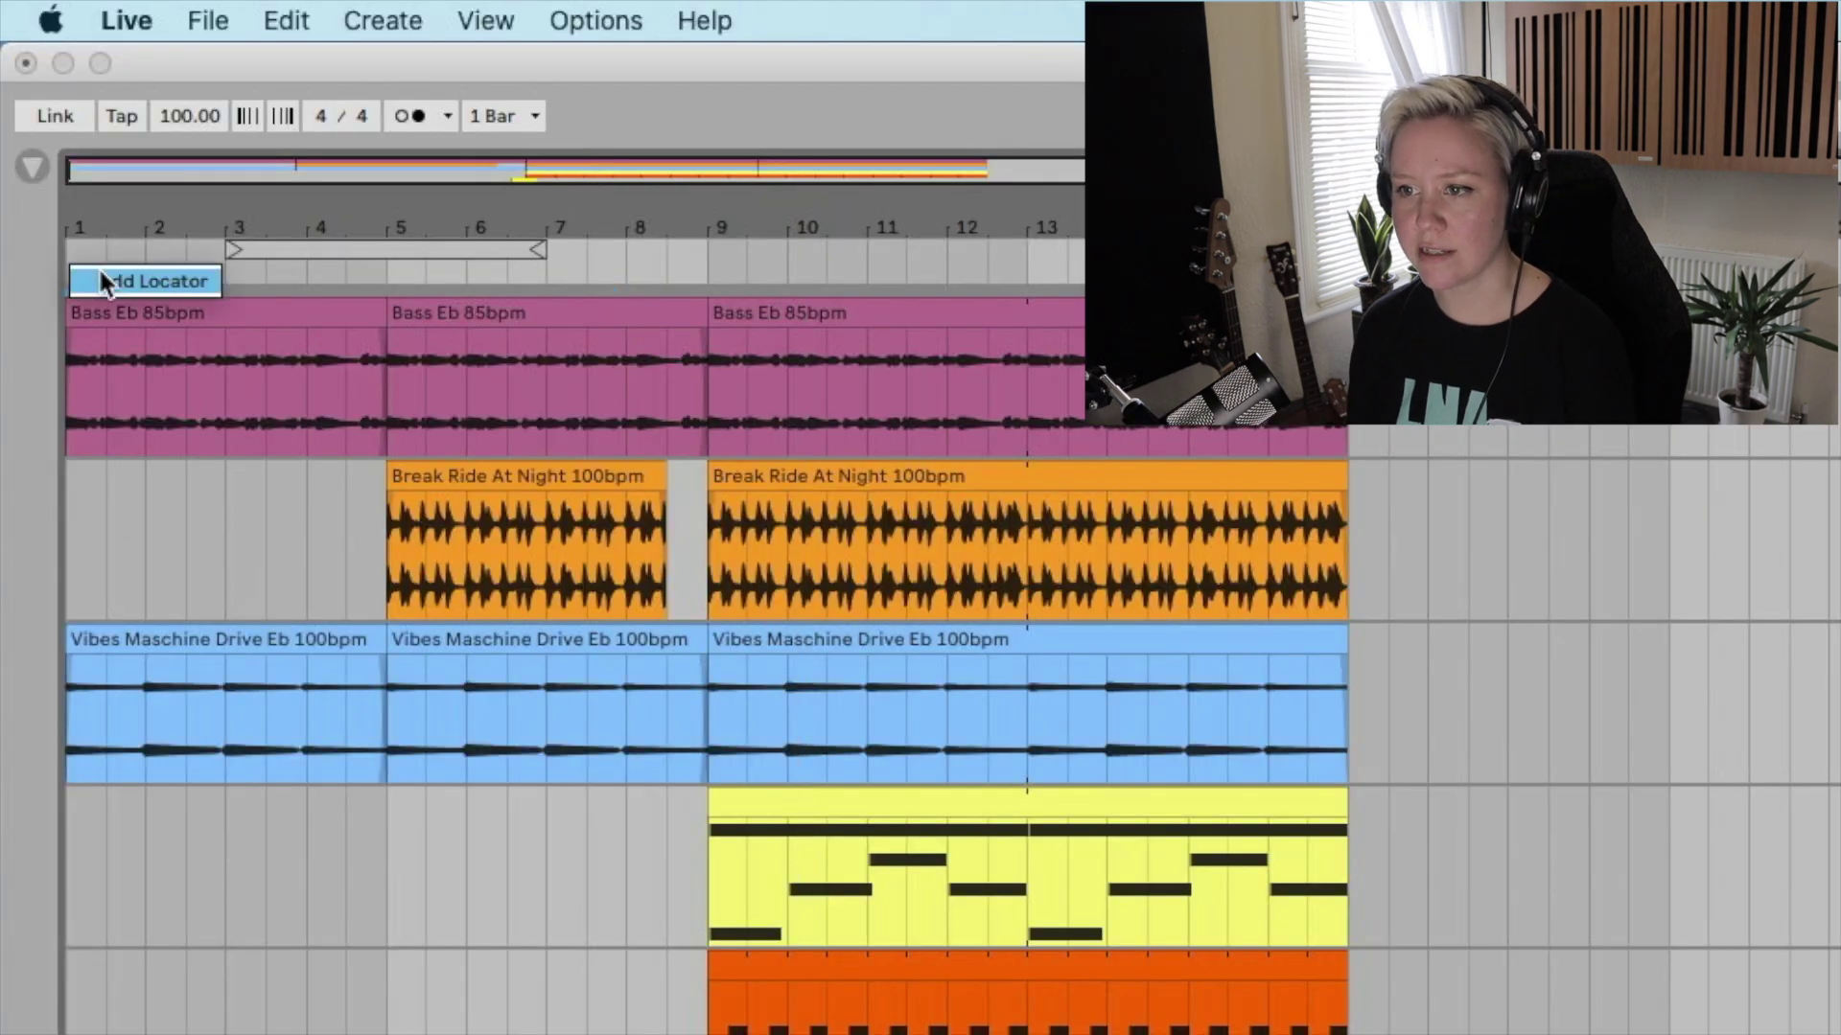
click(50, 142)
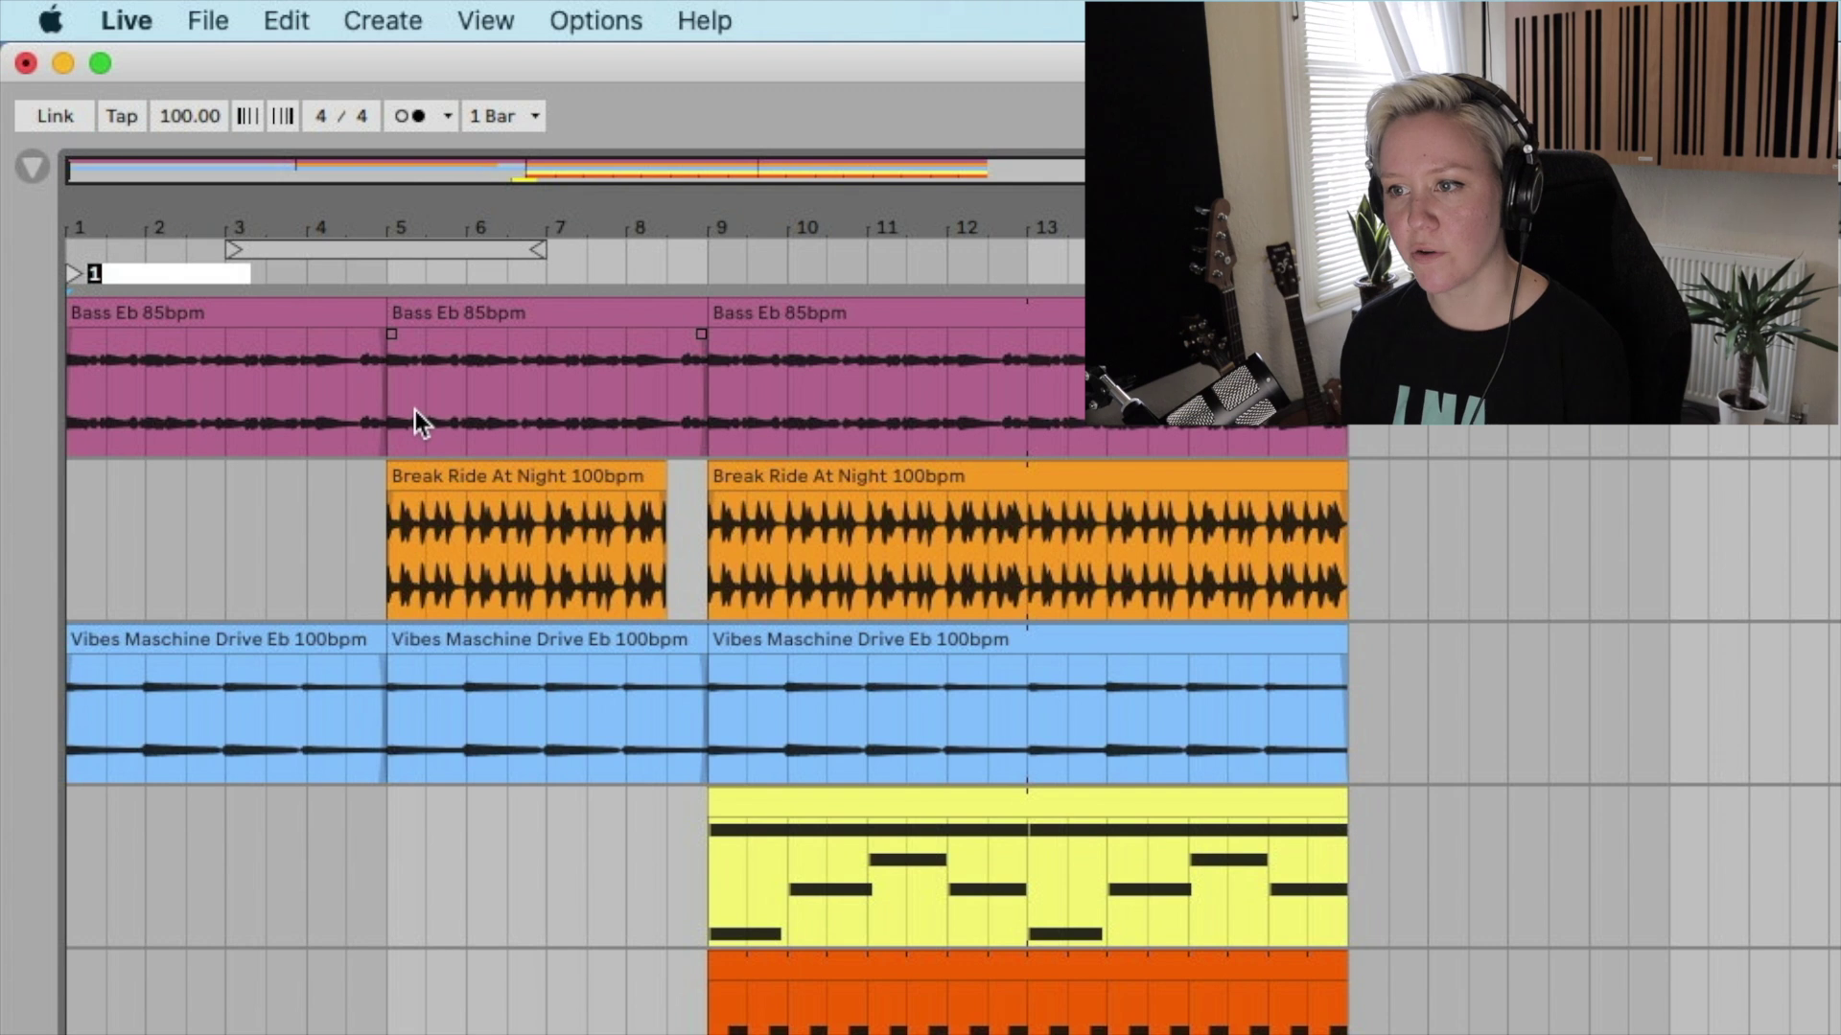
text(intro)
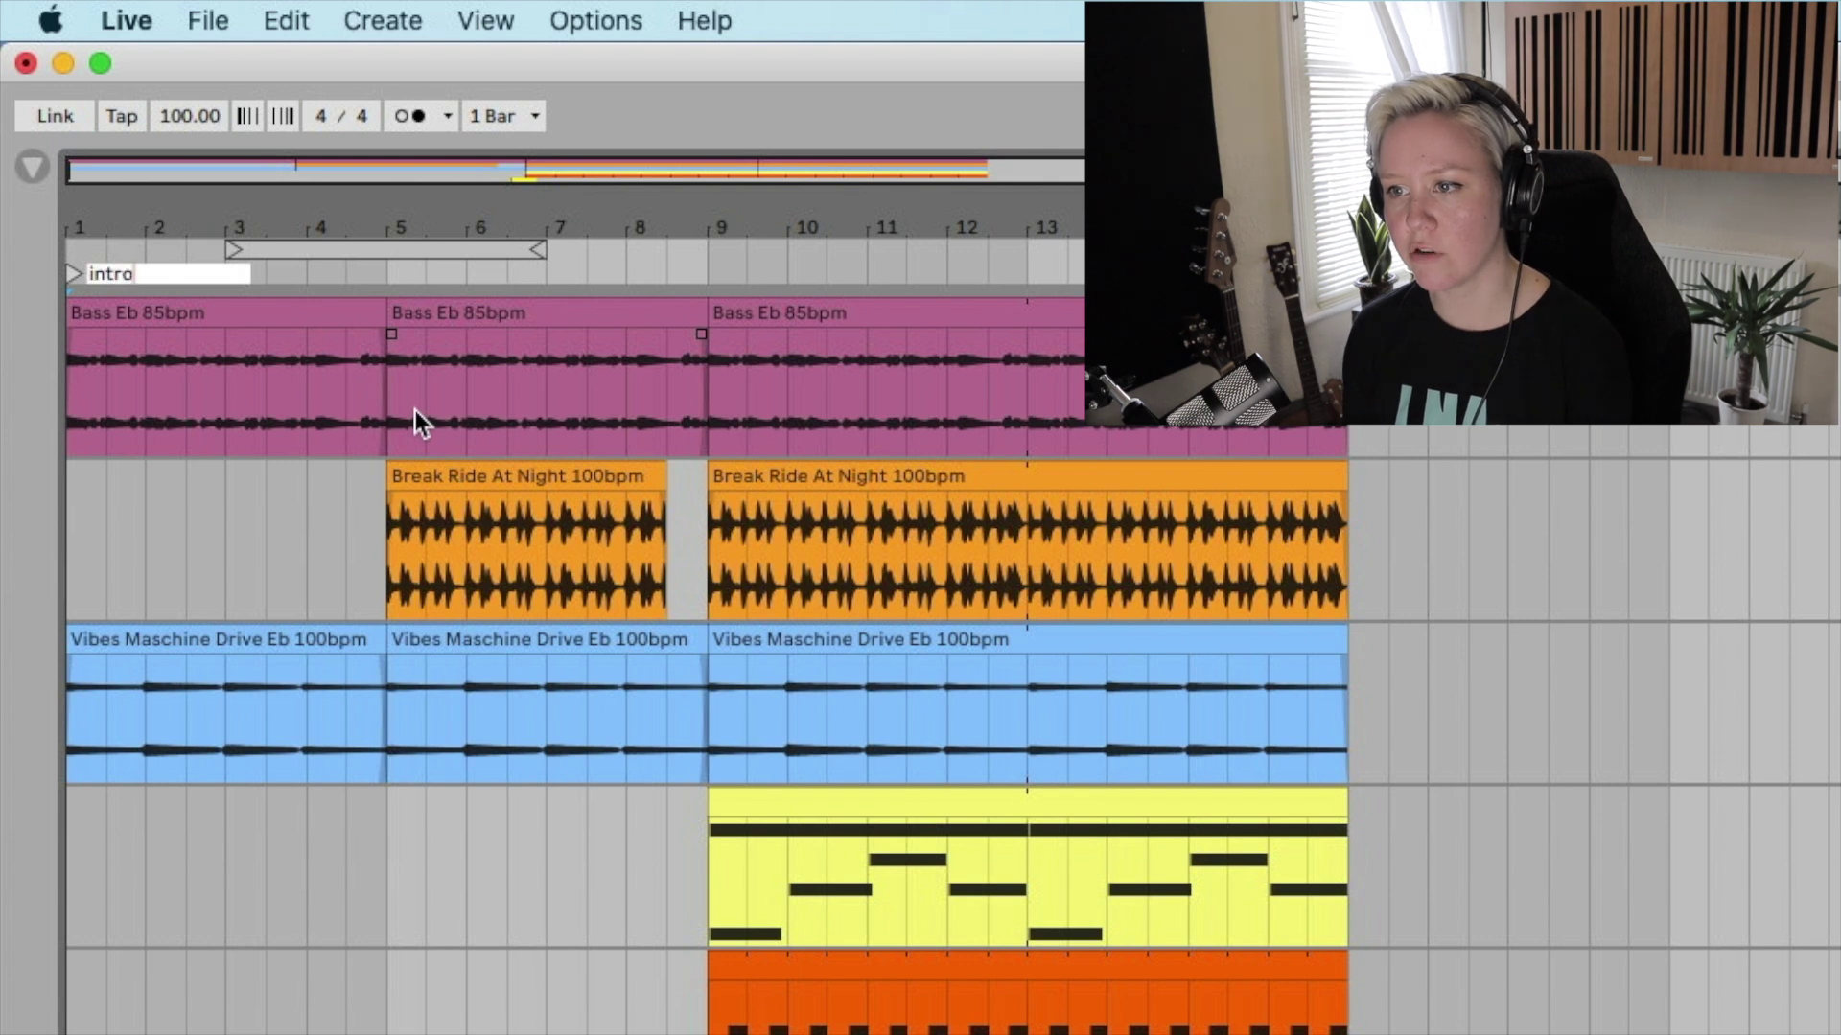
right_click(391, 269)
click(453, 359)
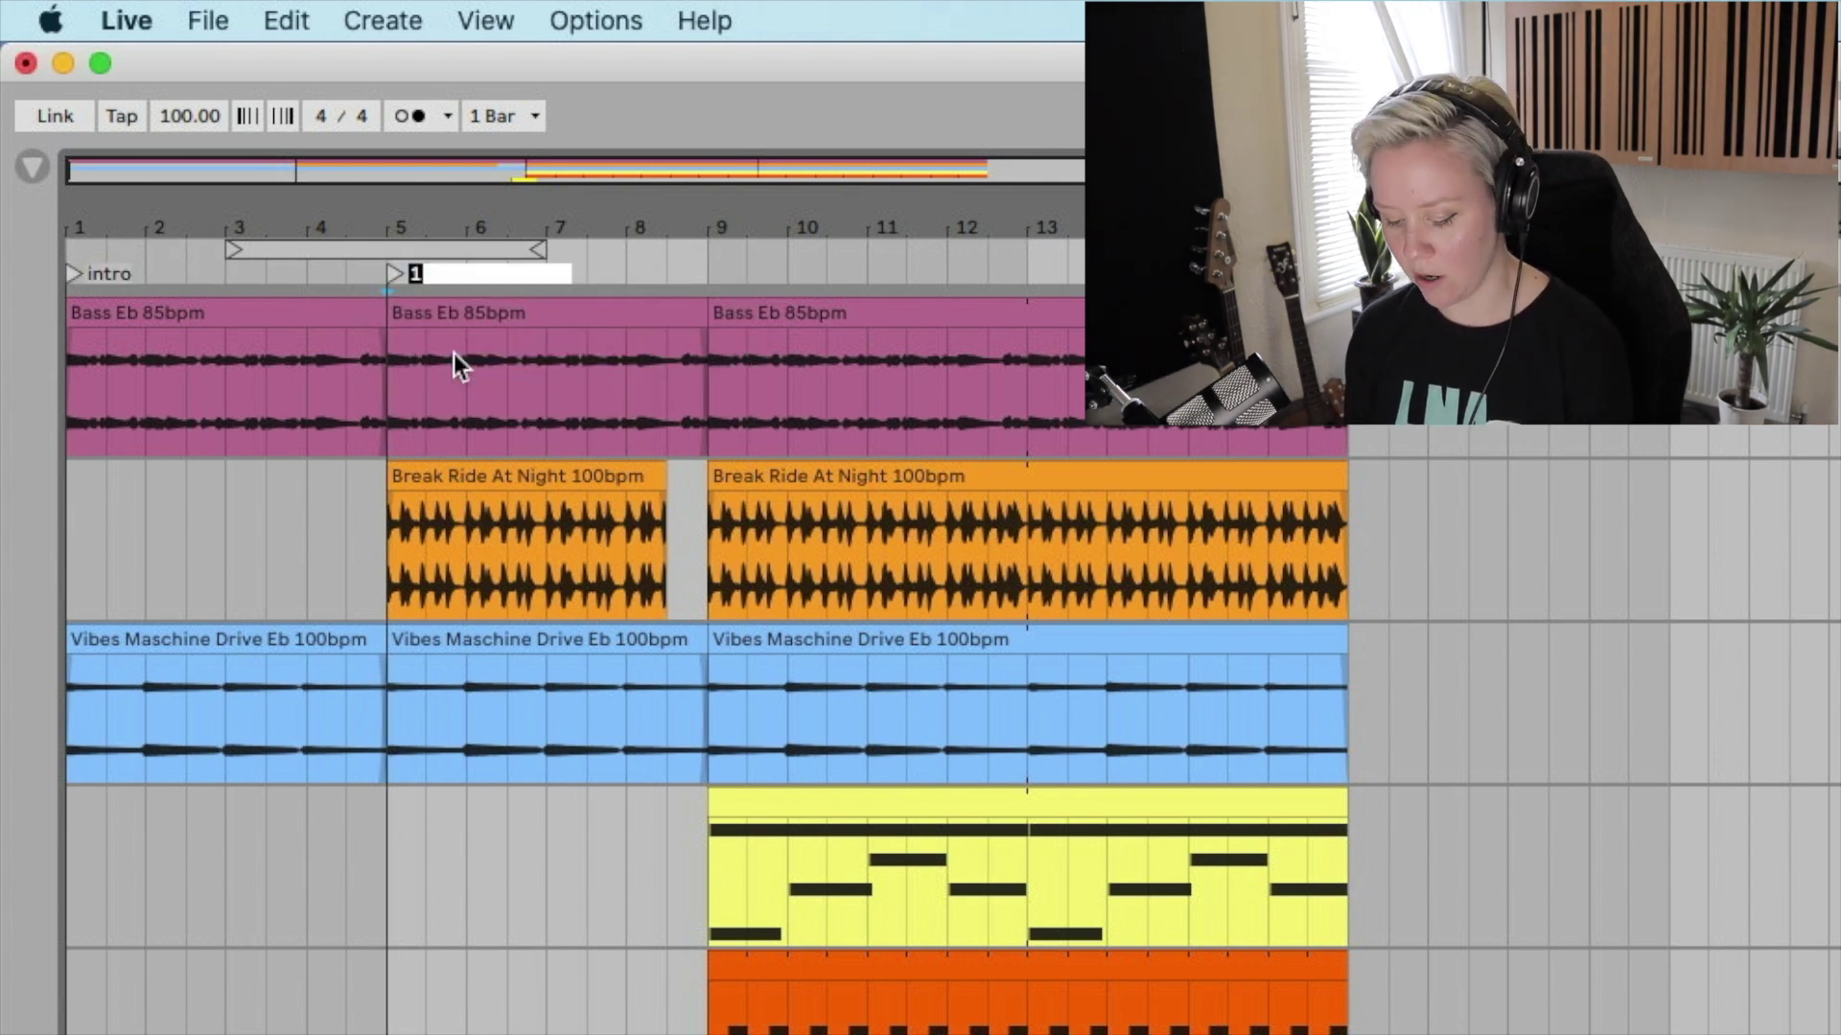
text(verse)
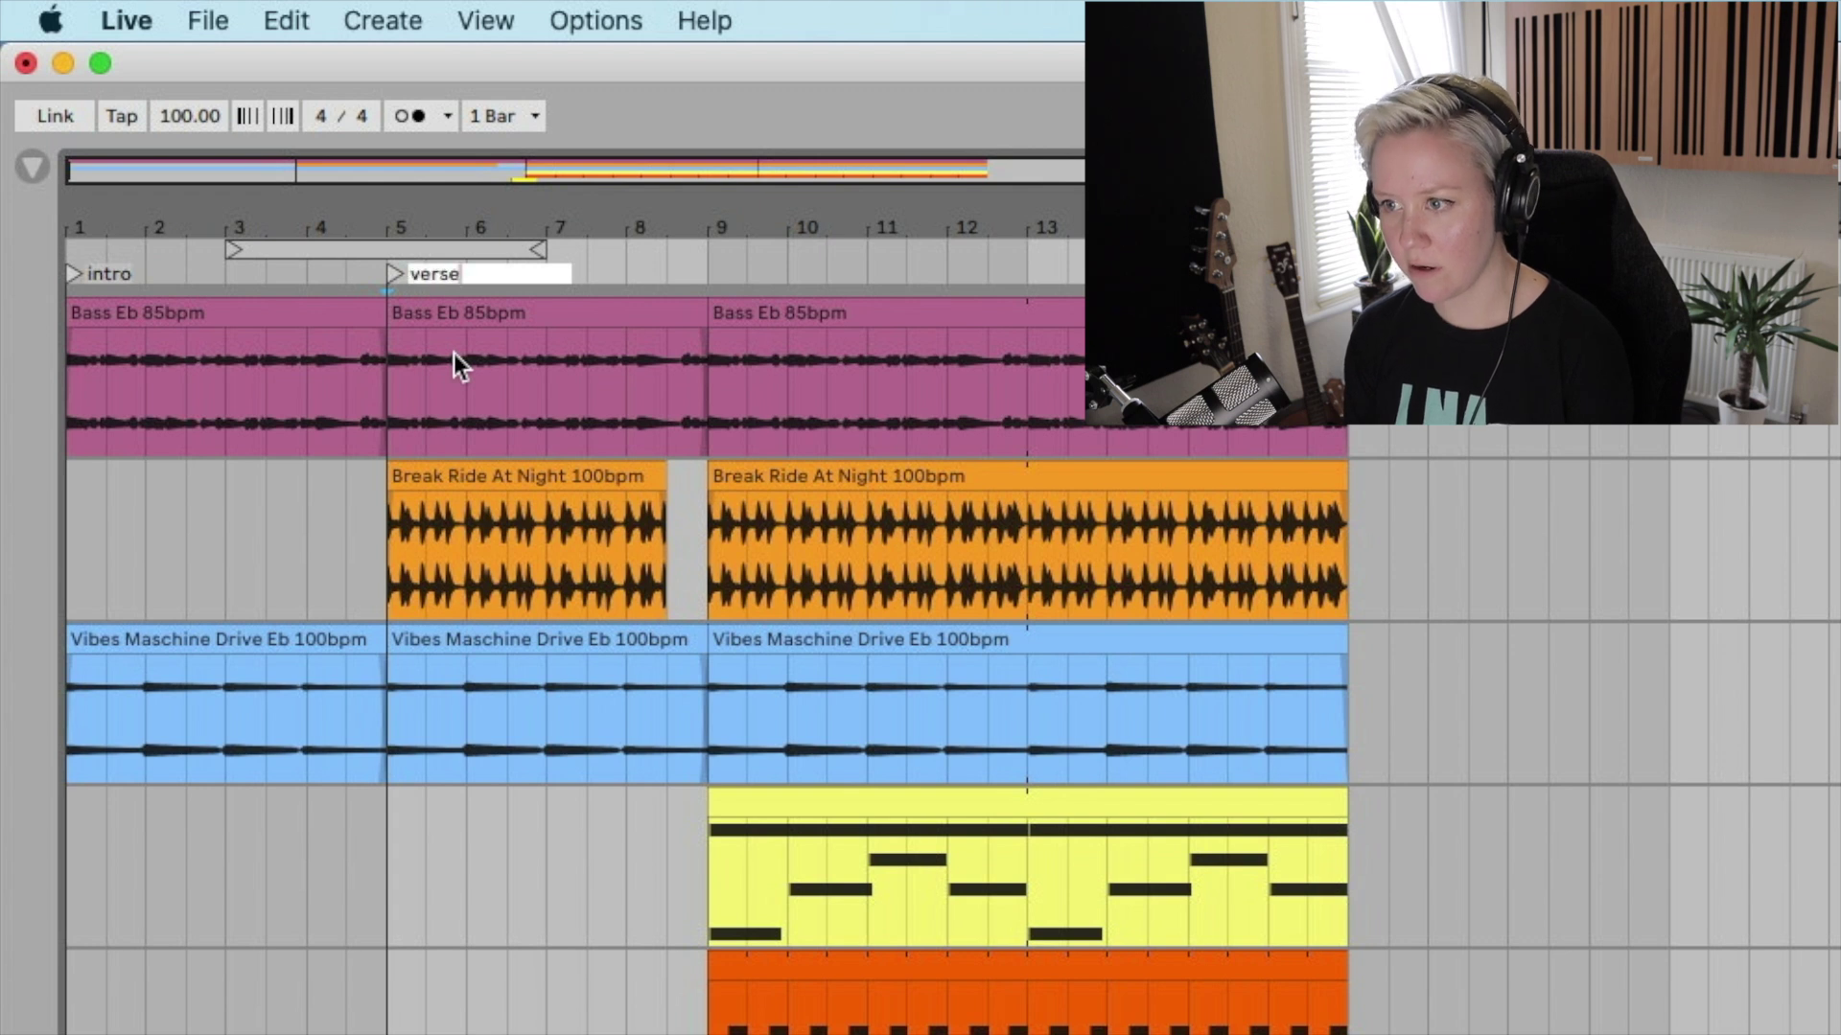
- Add 'chorus' and 'bridge' locators at bars 9 and 17, and extend the Break Ride loop into the bridge
right_click(714, 262)
click(745, 356)
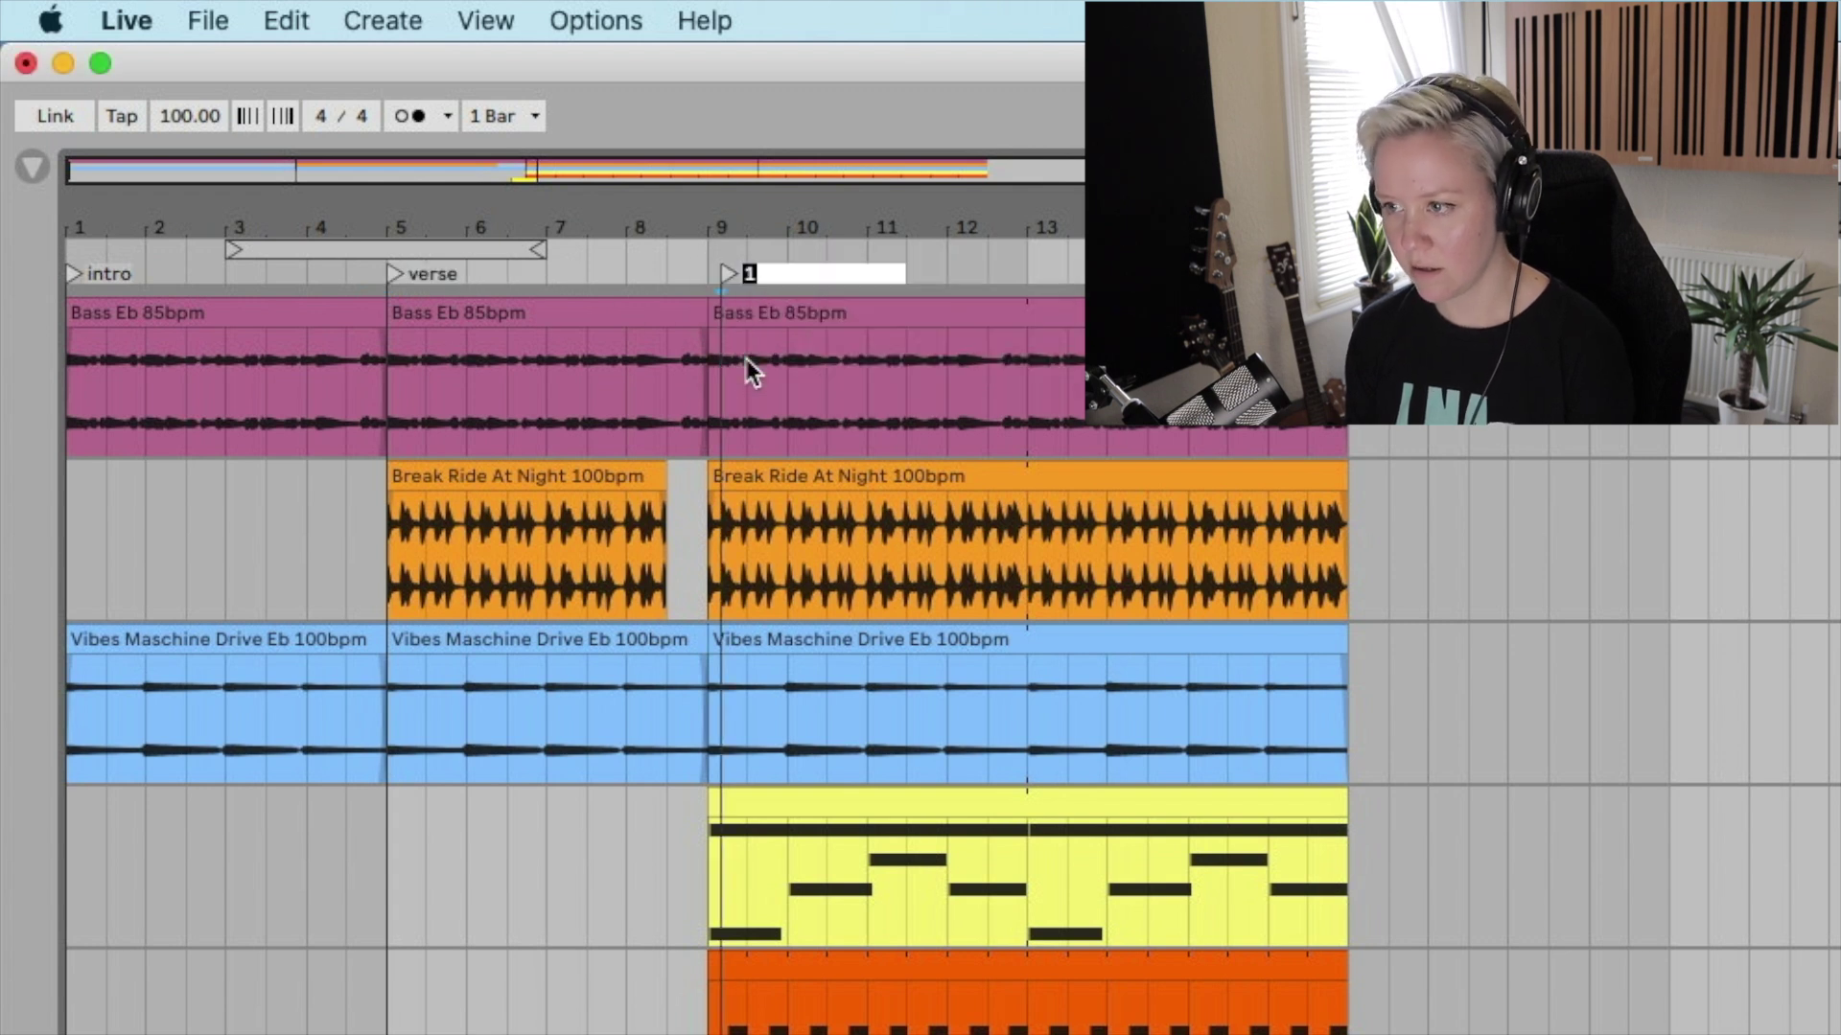
text(chorus)
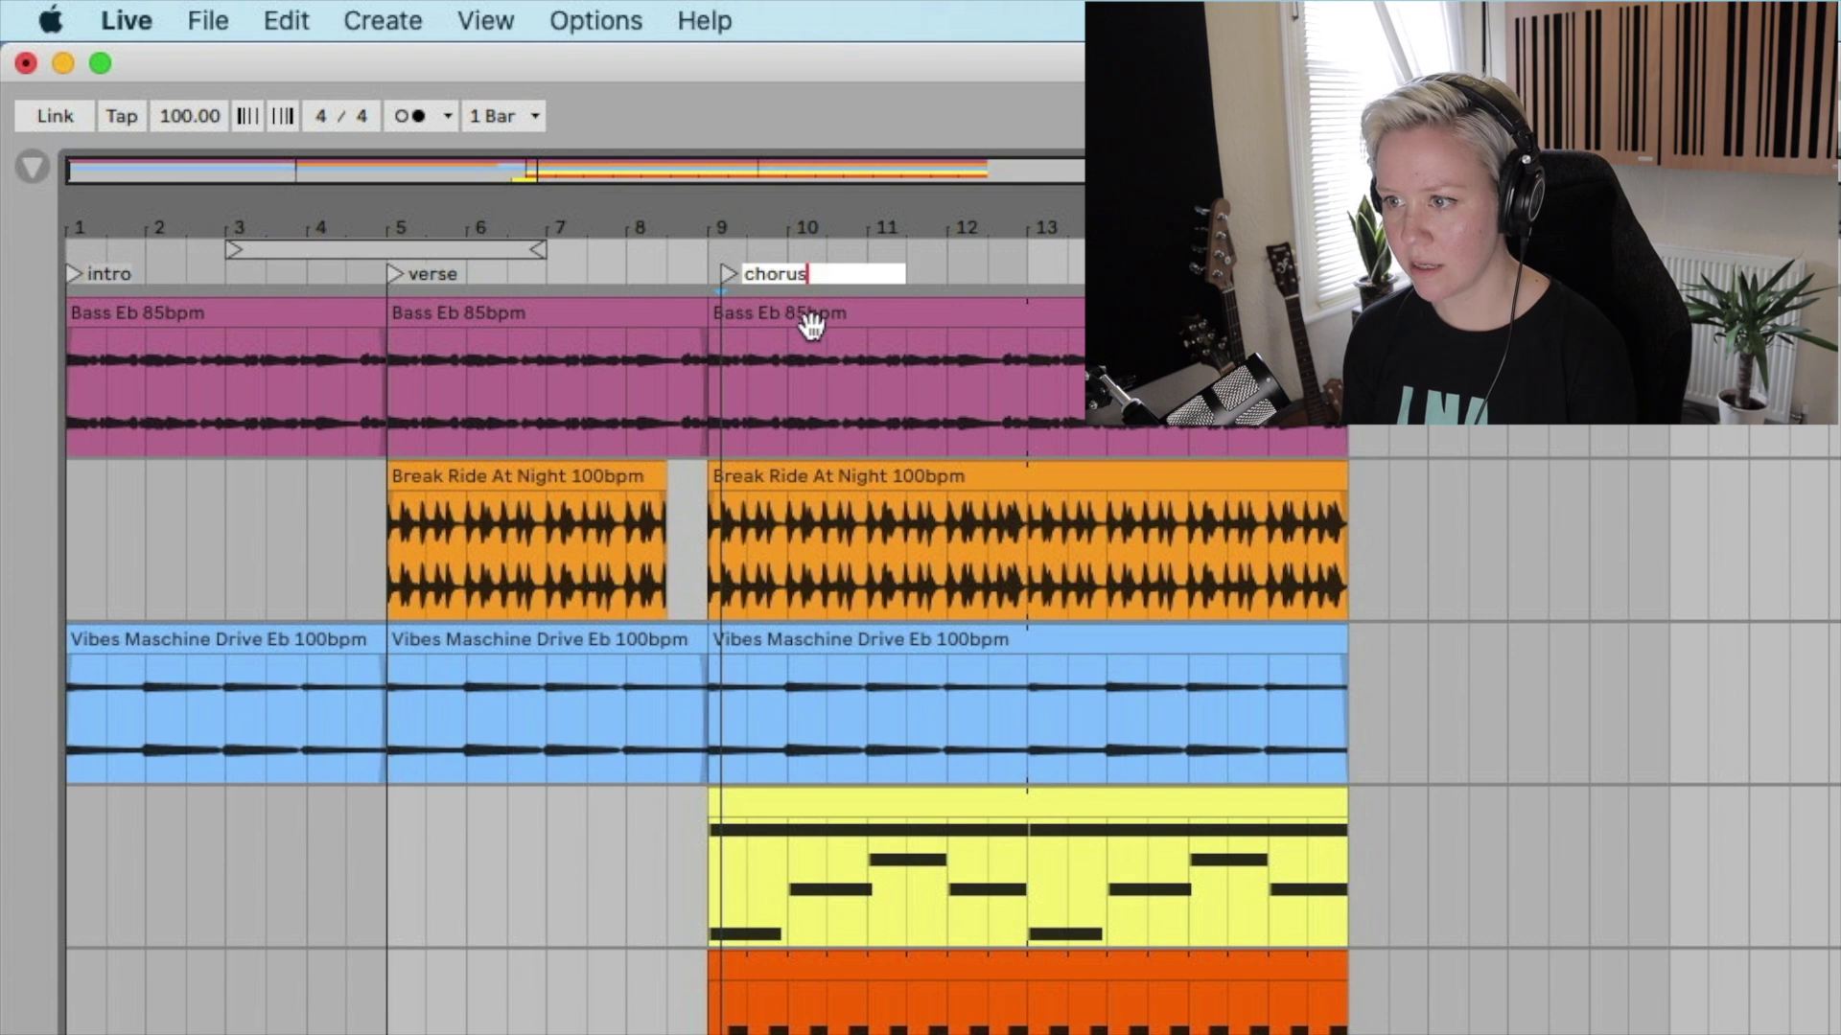
key(Return)
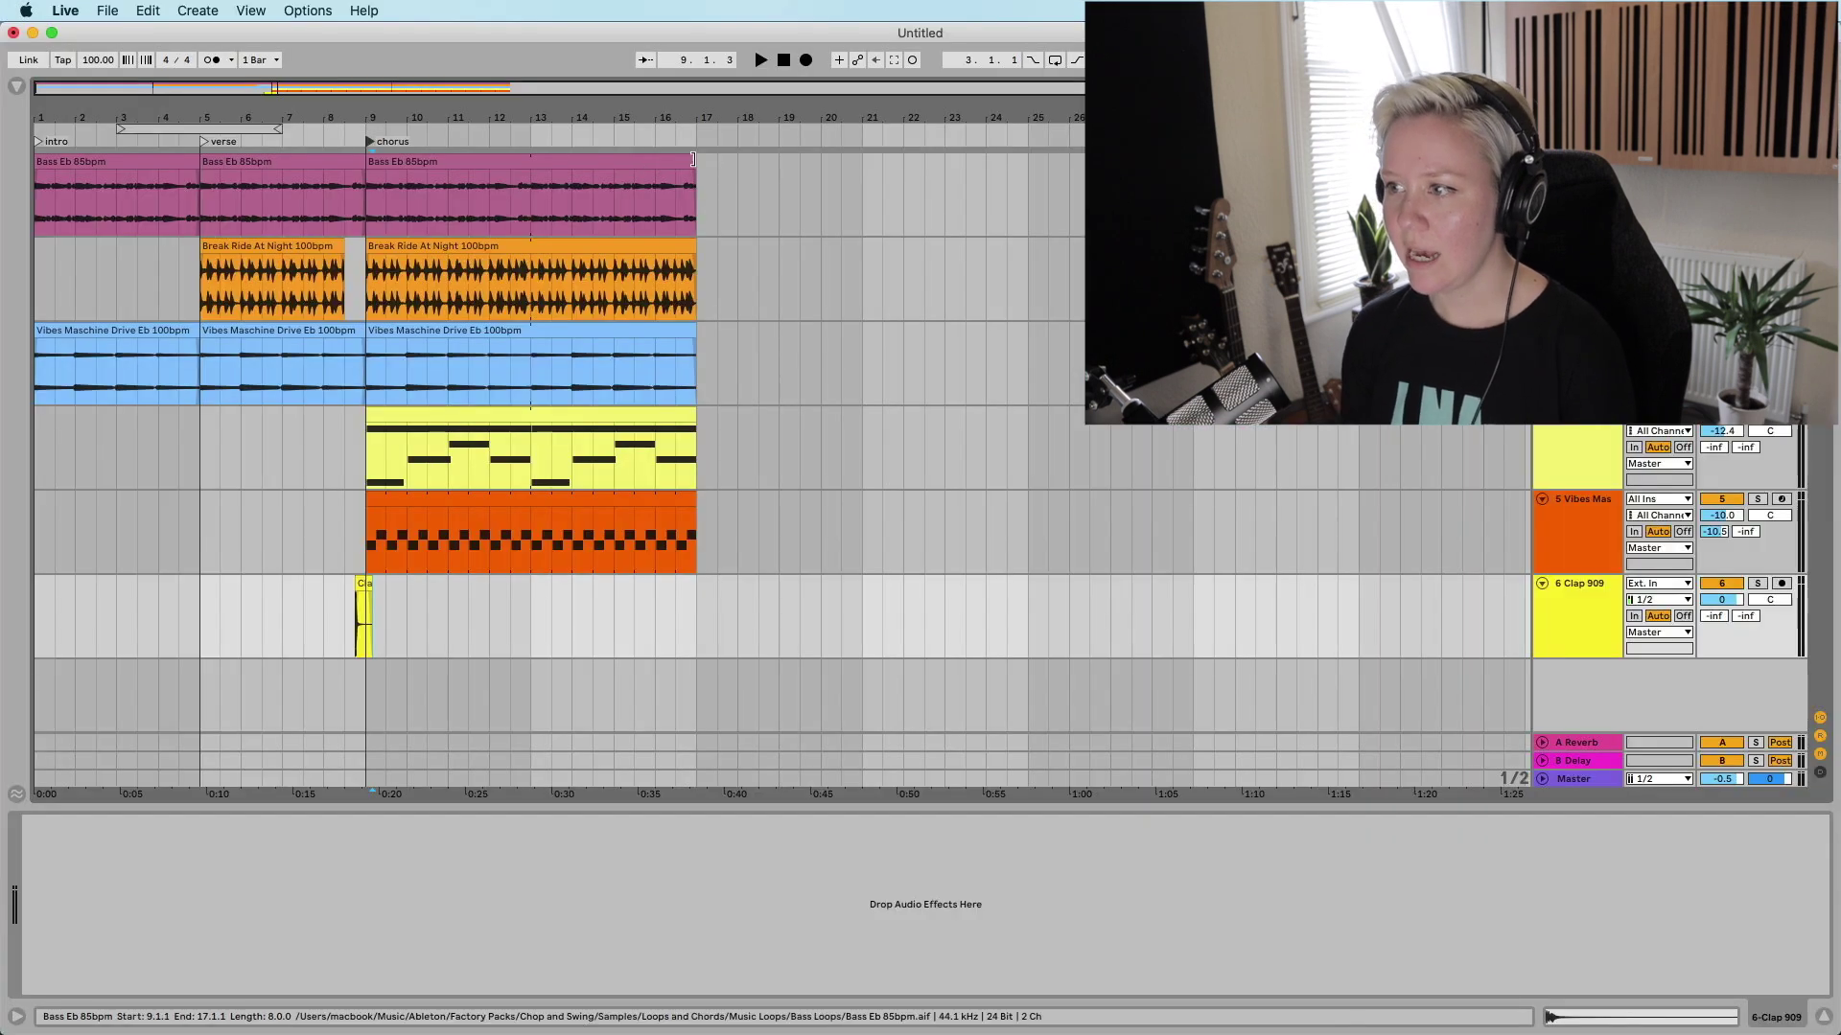
right_click(699, 133)
click(731, 182)
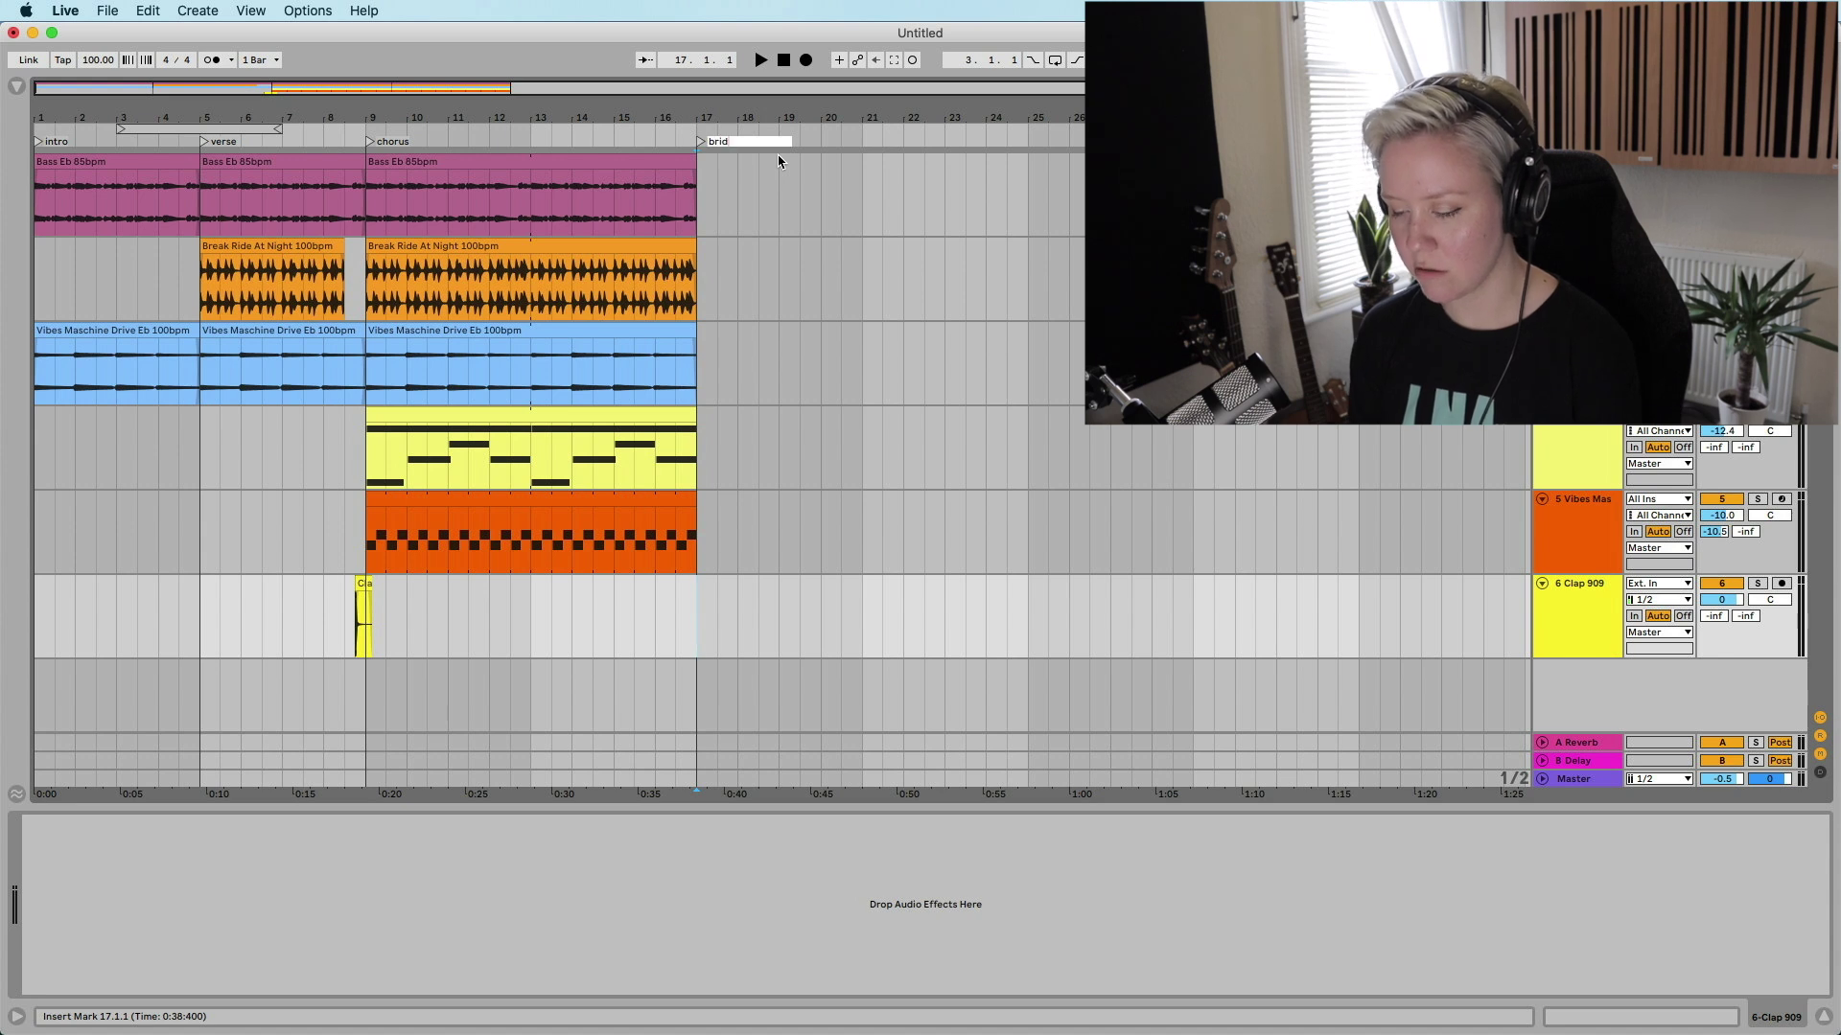
click(842, 233)
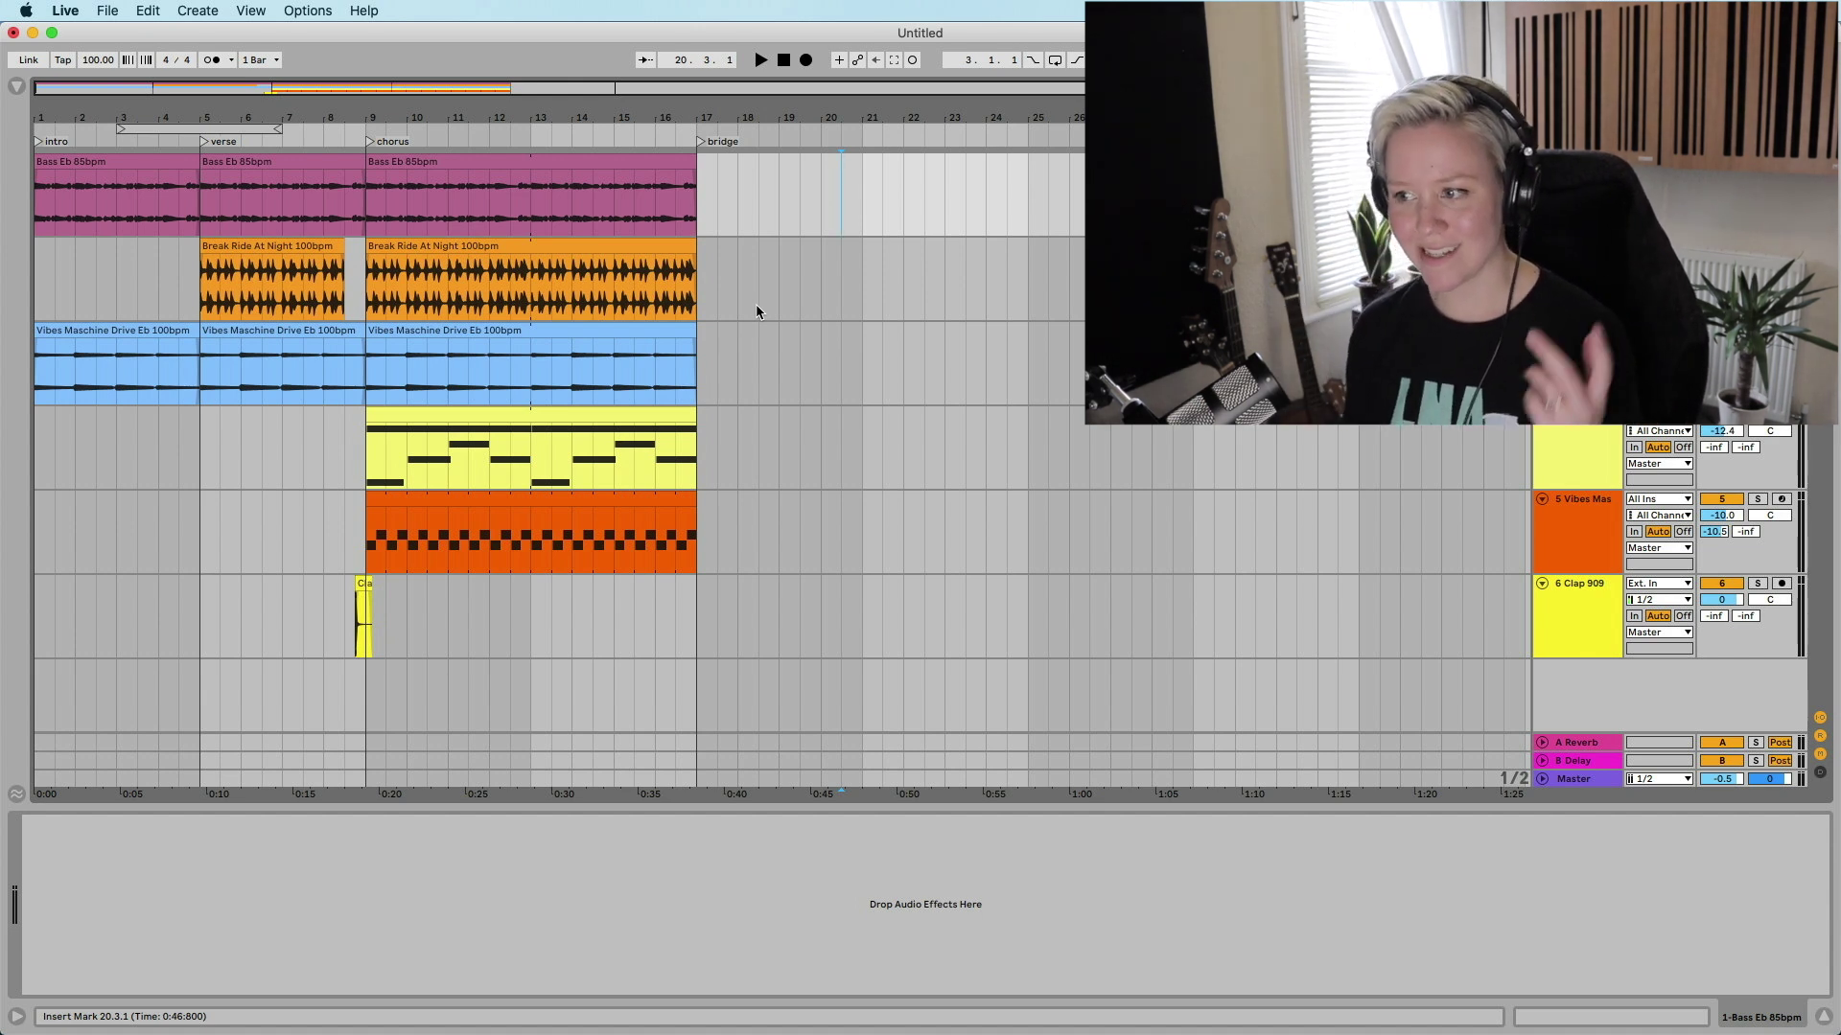
drag(698, 247, 1038, 264)
- Play the bridge from bar 17 to hear the Break Ride loop continuing to bar 25
key(minus)
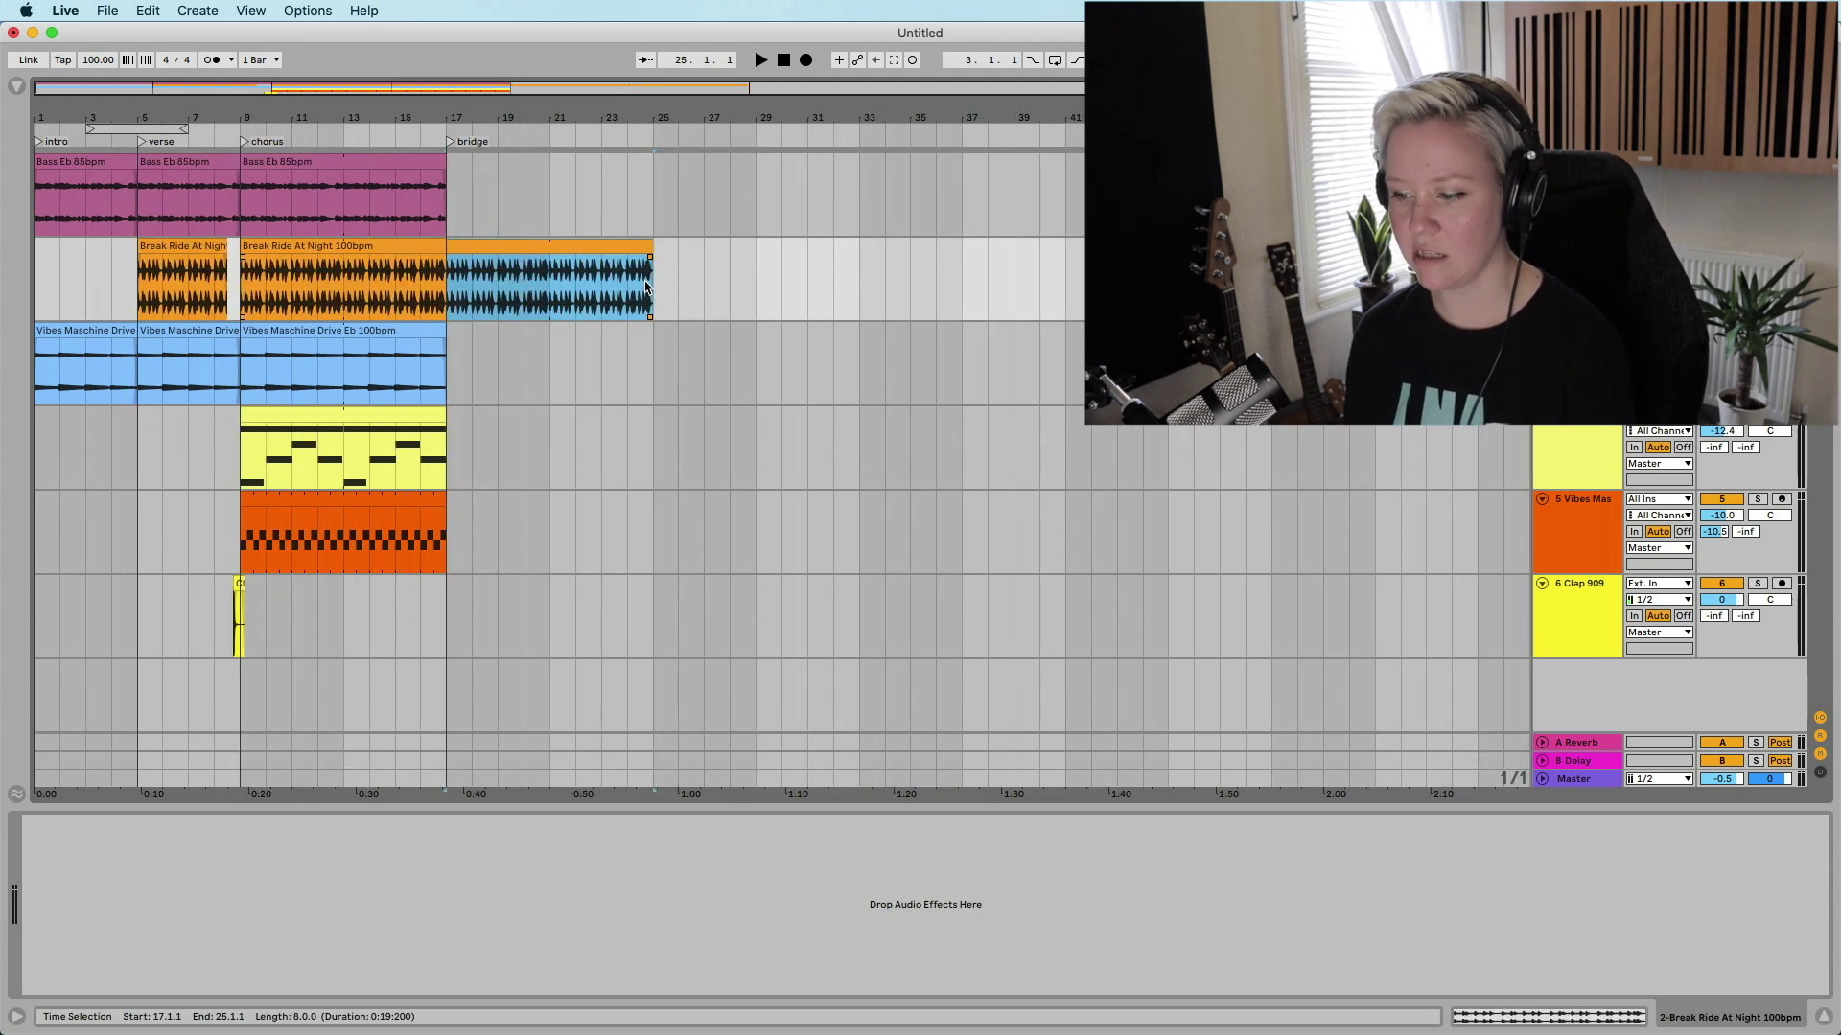
click(448, 288)
key(space)
key(plus)
key(plus)
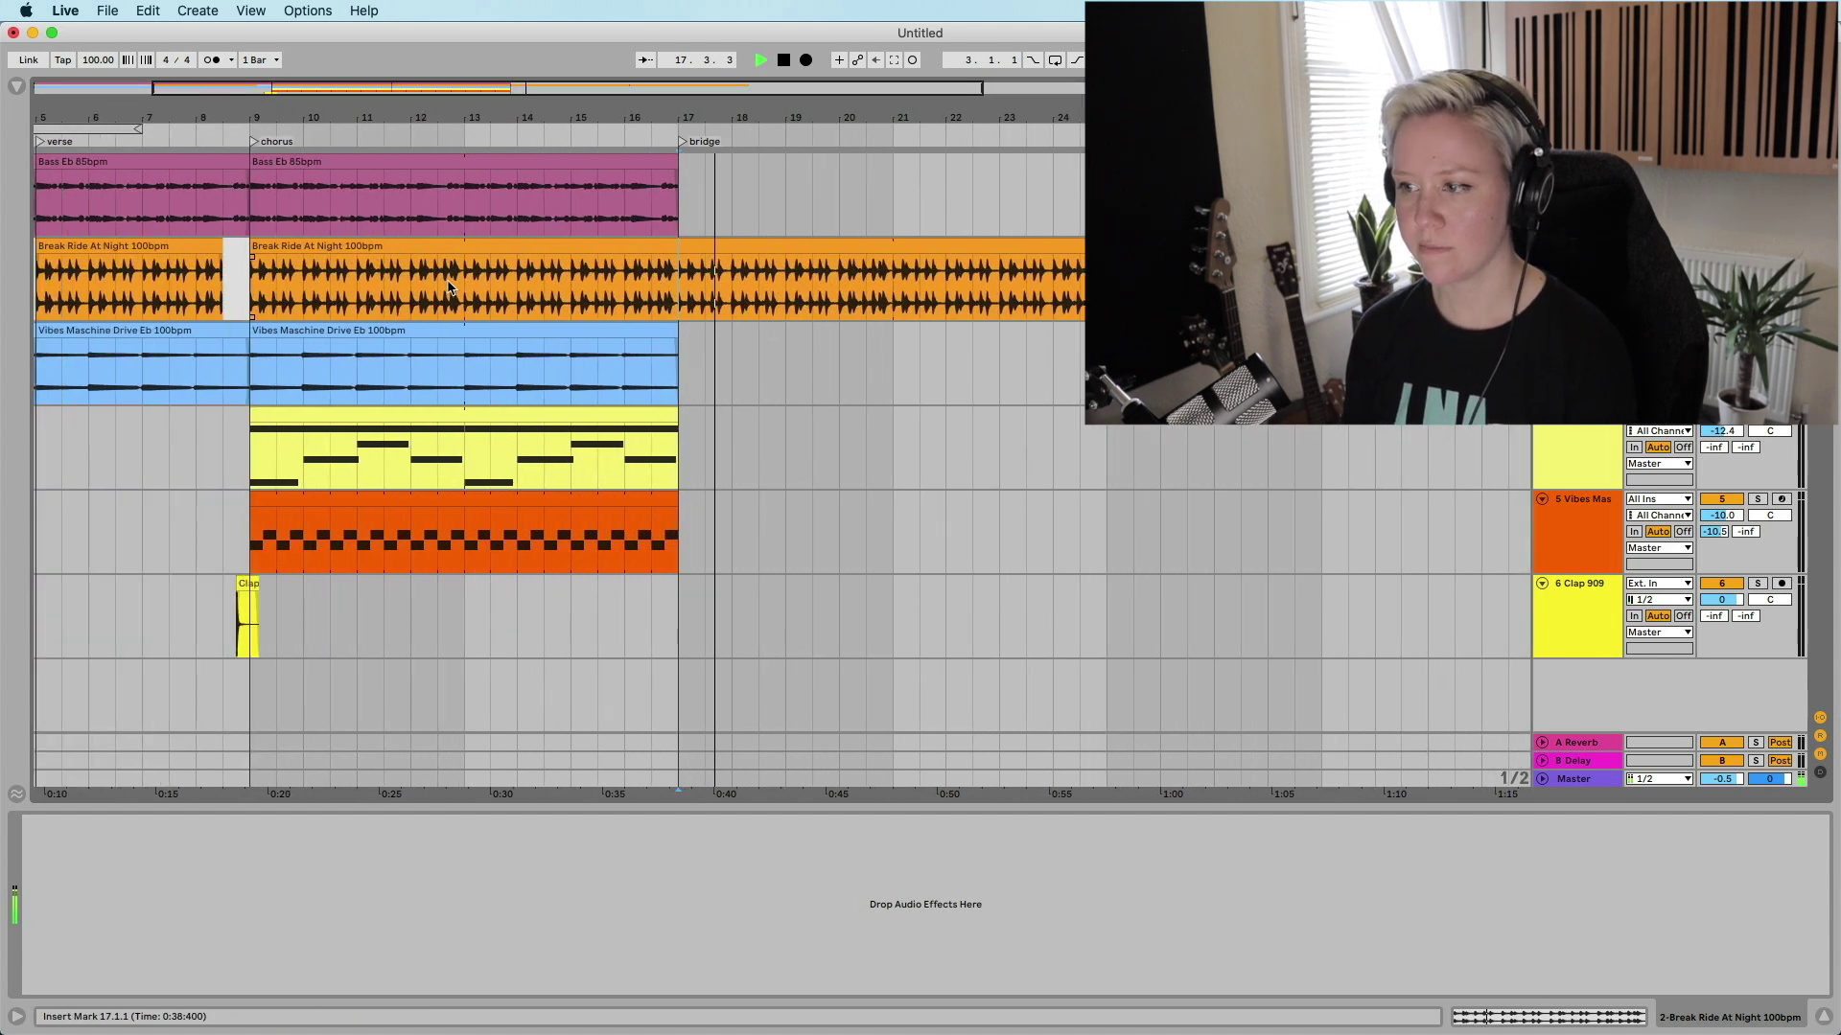
key(minus)
key(minus)
key(space)
- Select the chorus Vibes Maschine Drive clip for copying
click(346, 498)
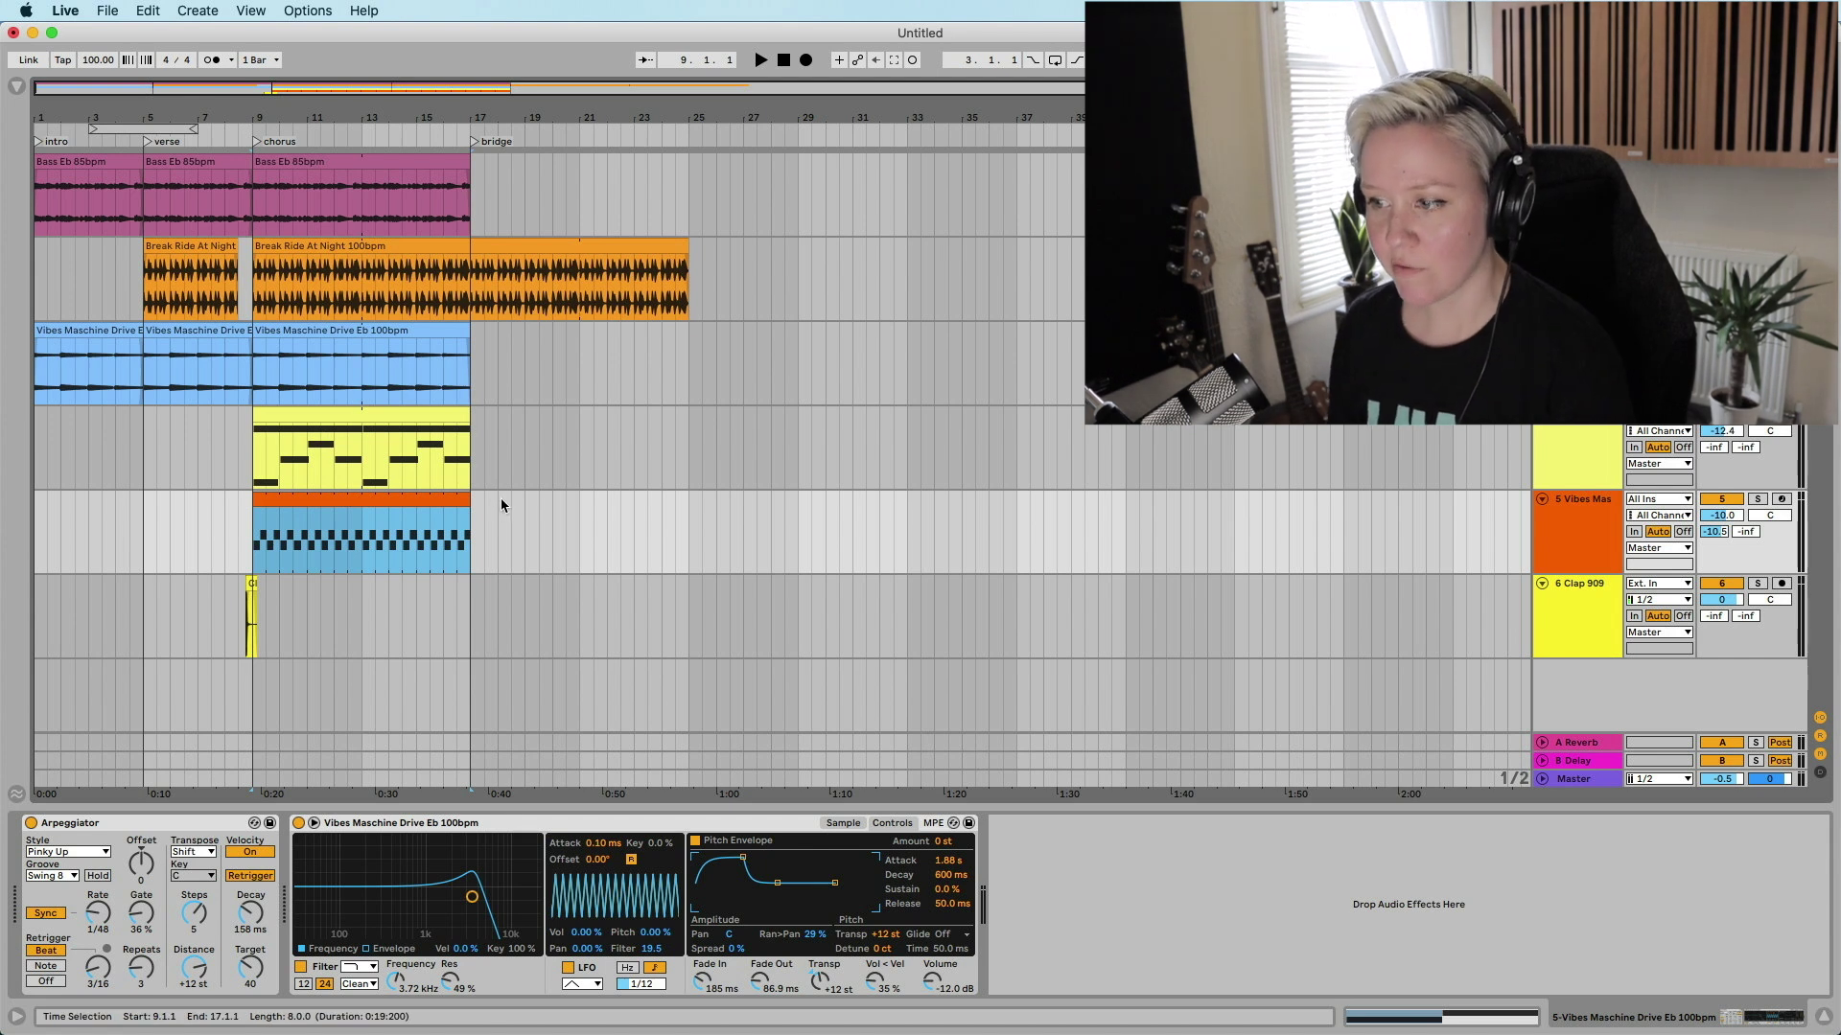
click(281, 391)
drag(255, 372, 348, 374)
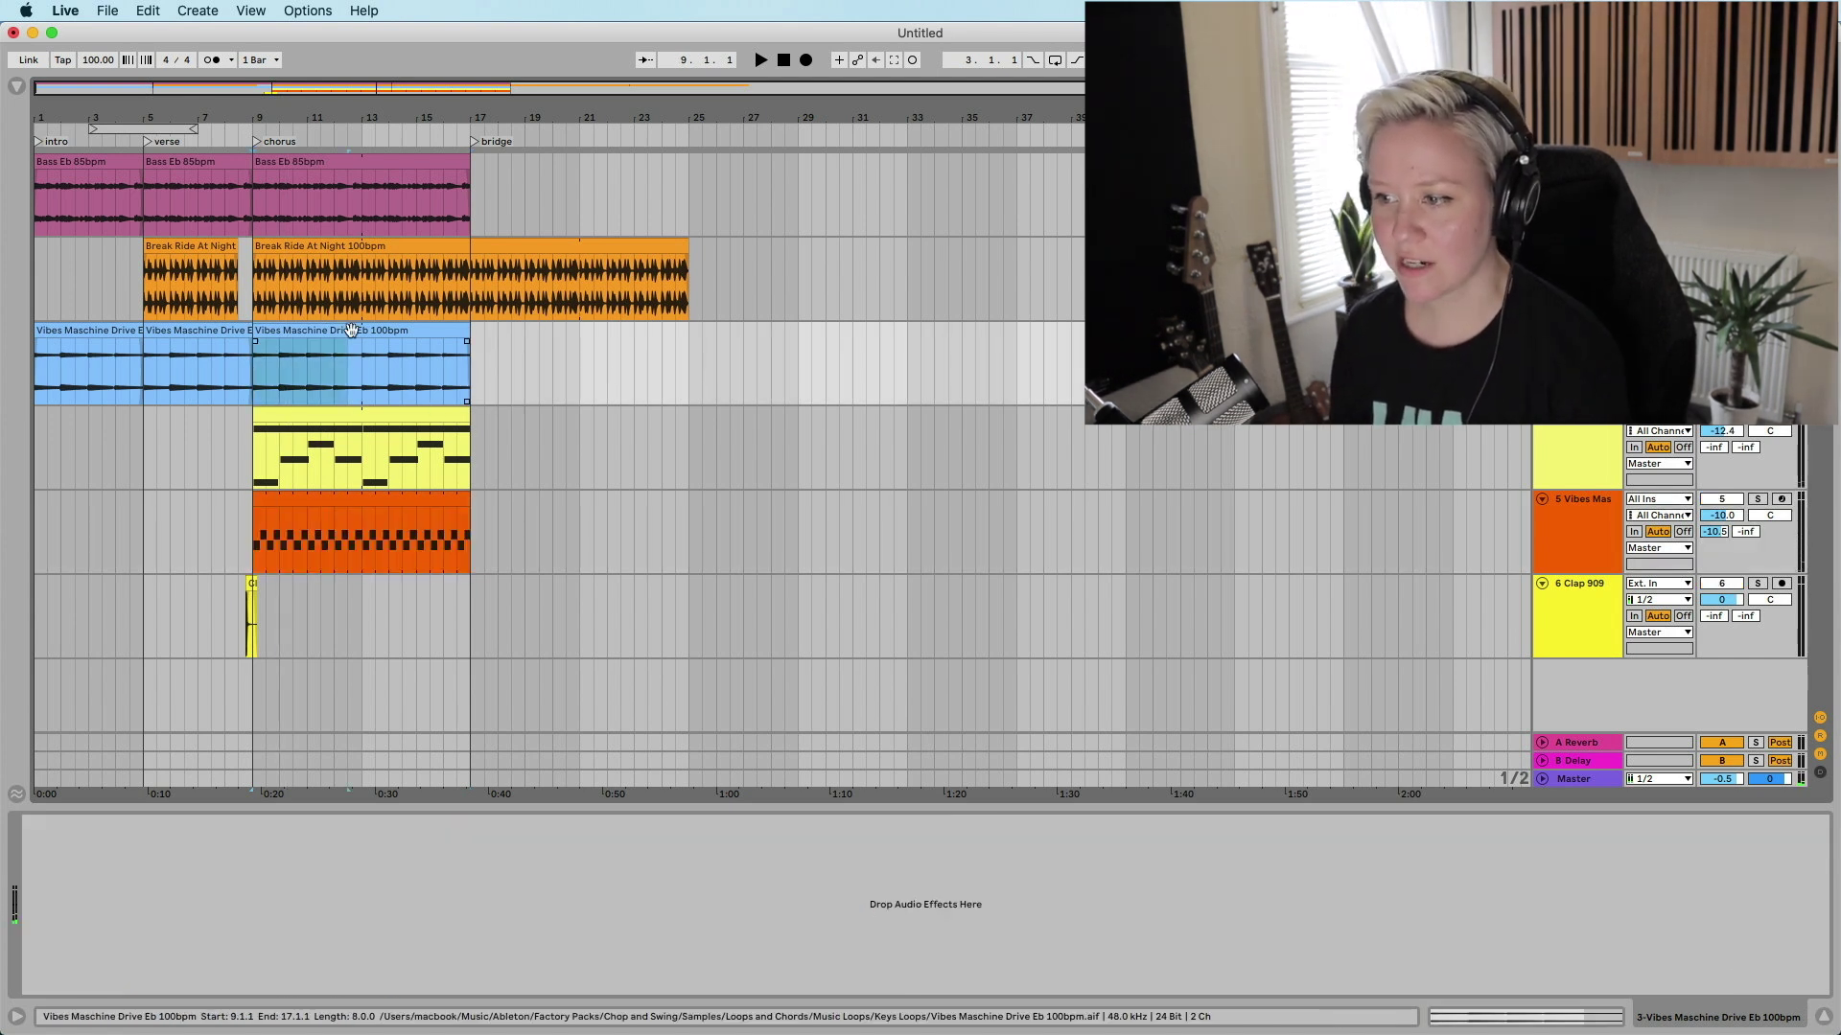
click(361, 333)
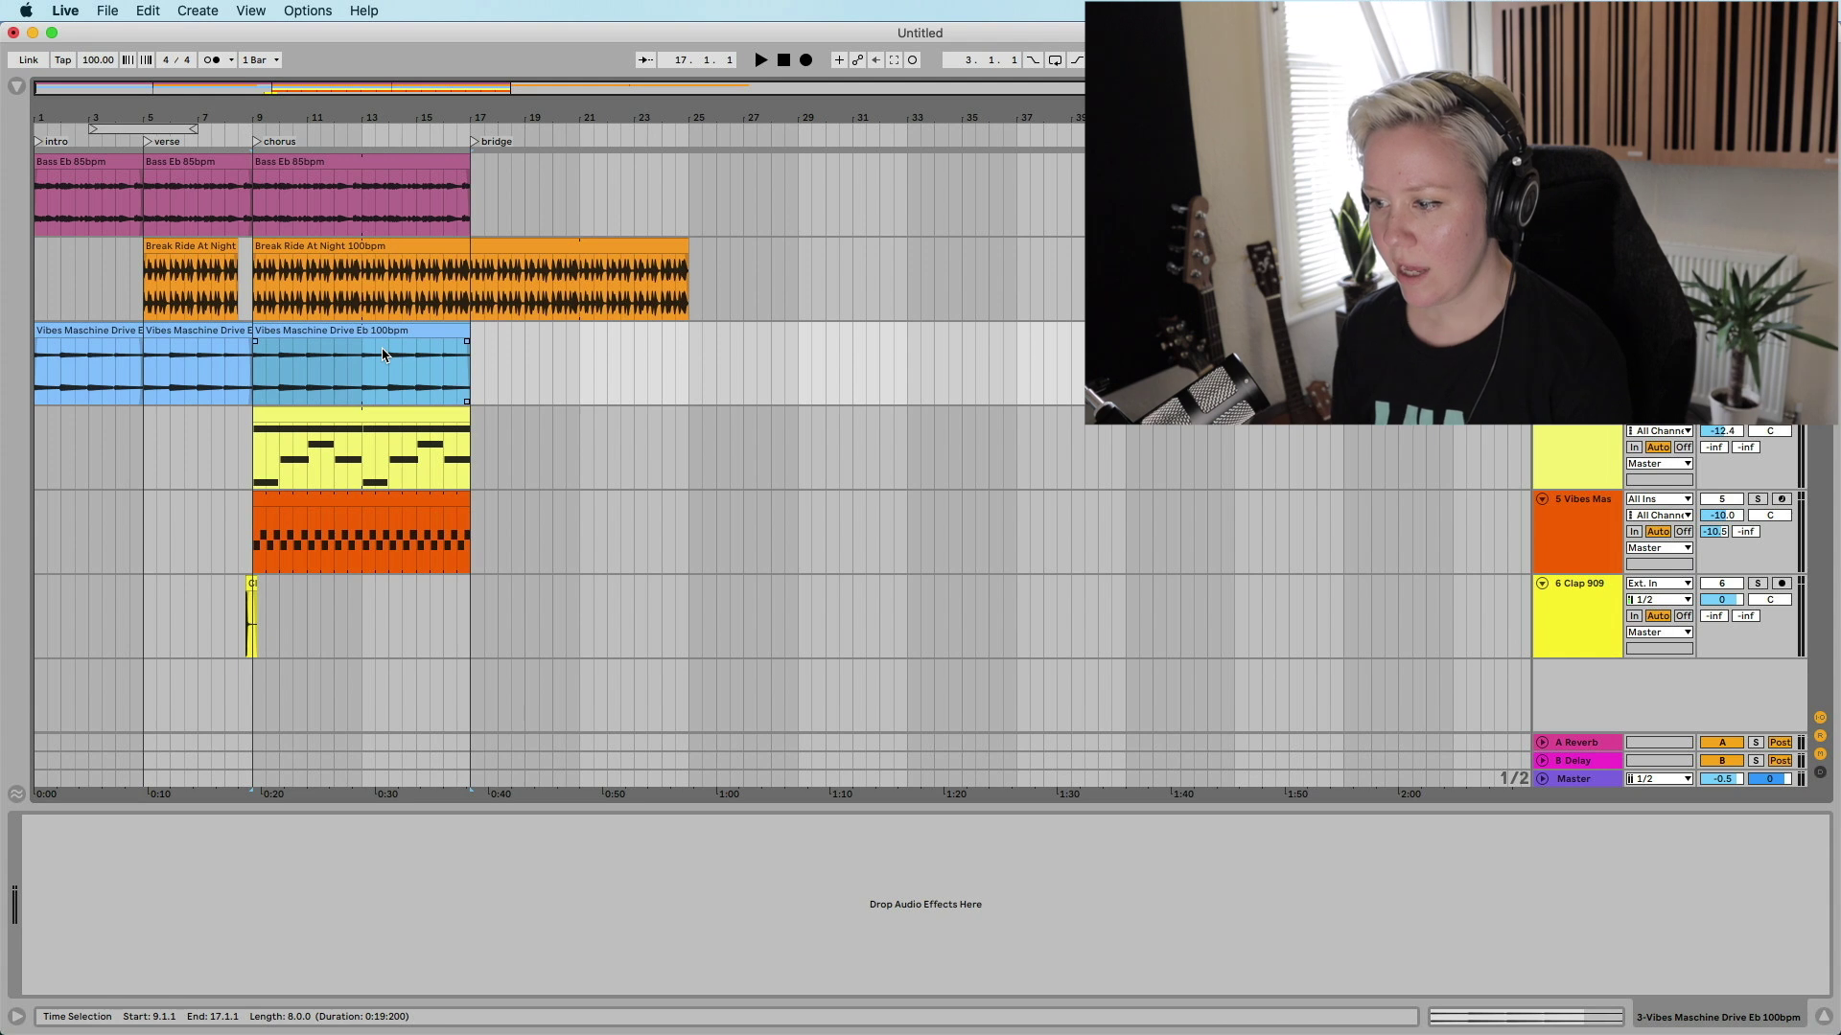
- Add a new audio track and paste the Vibes loop at bar 17
click(472, 683)
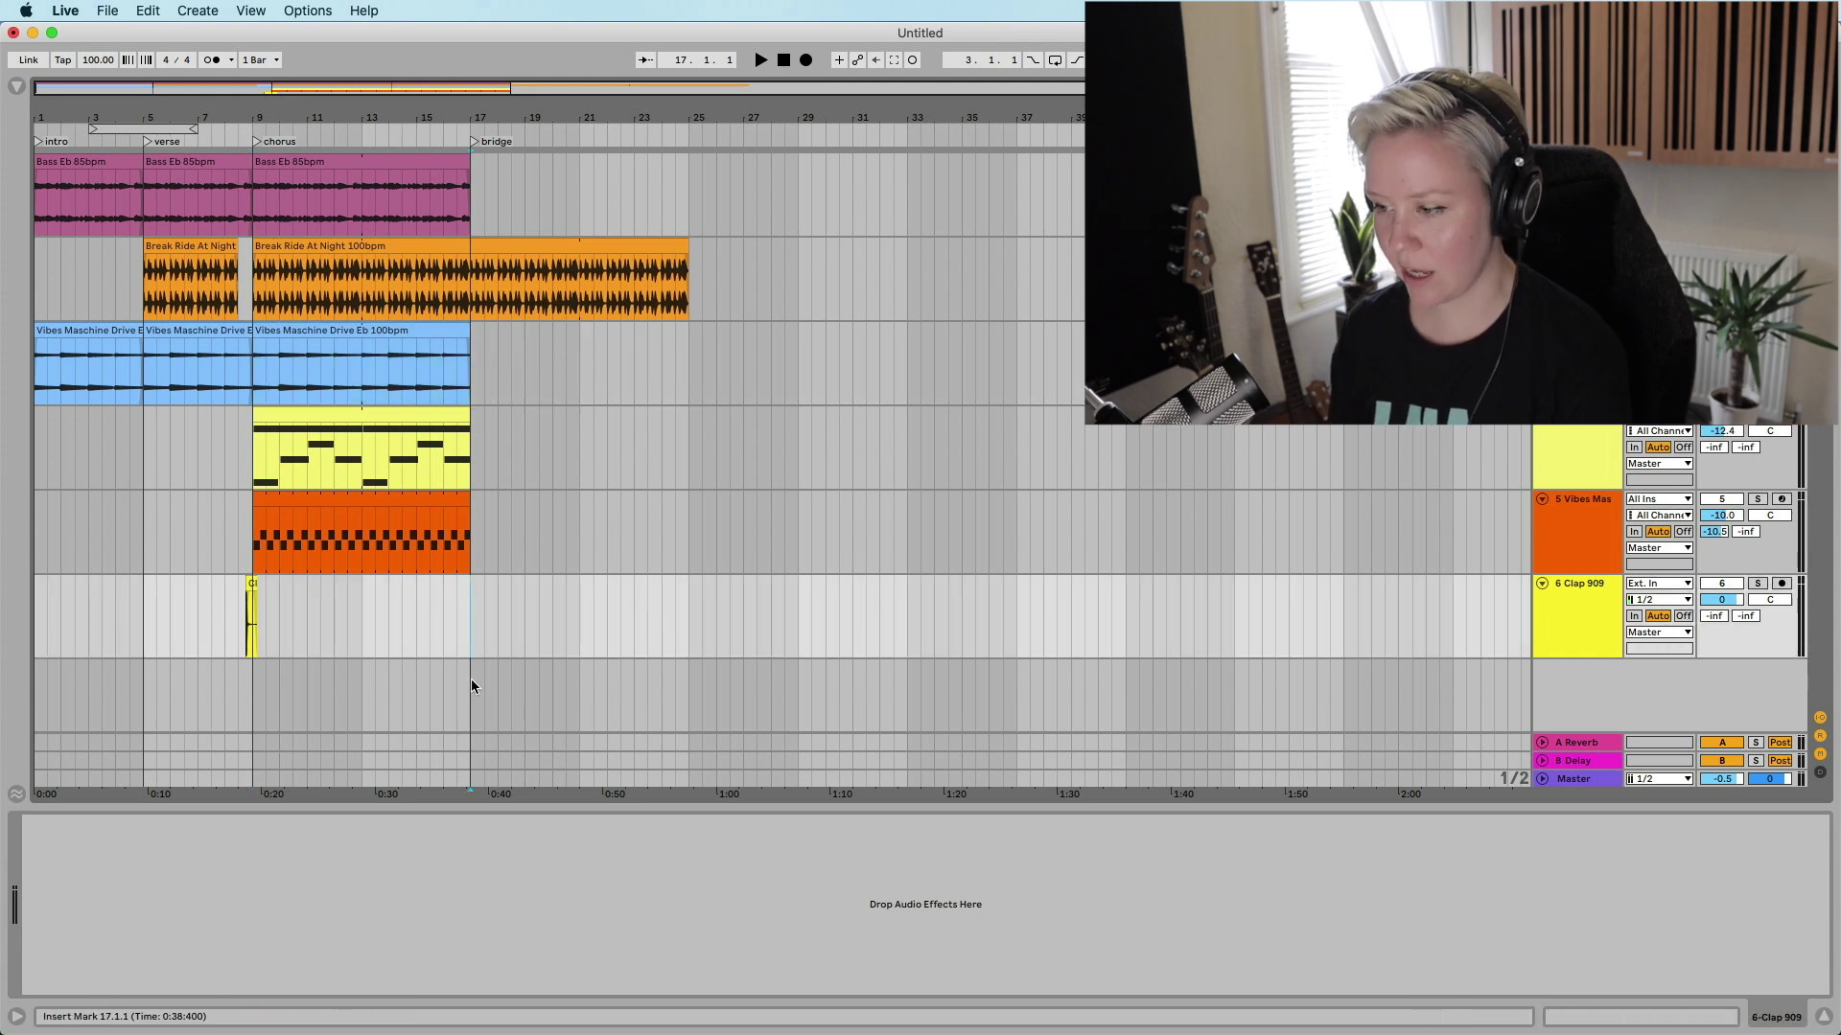
key(super+t)
key(super+v)
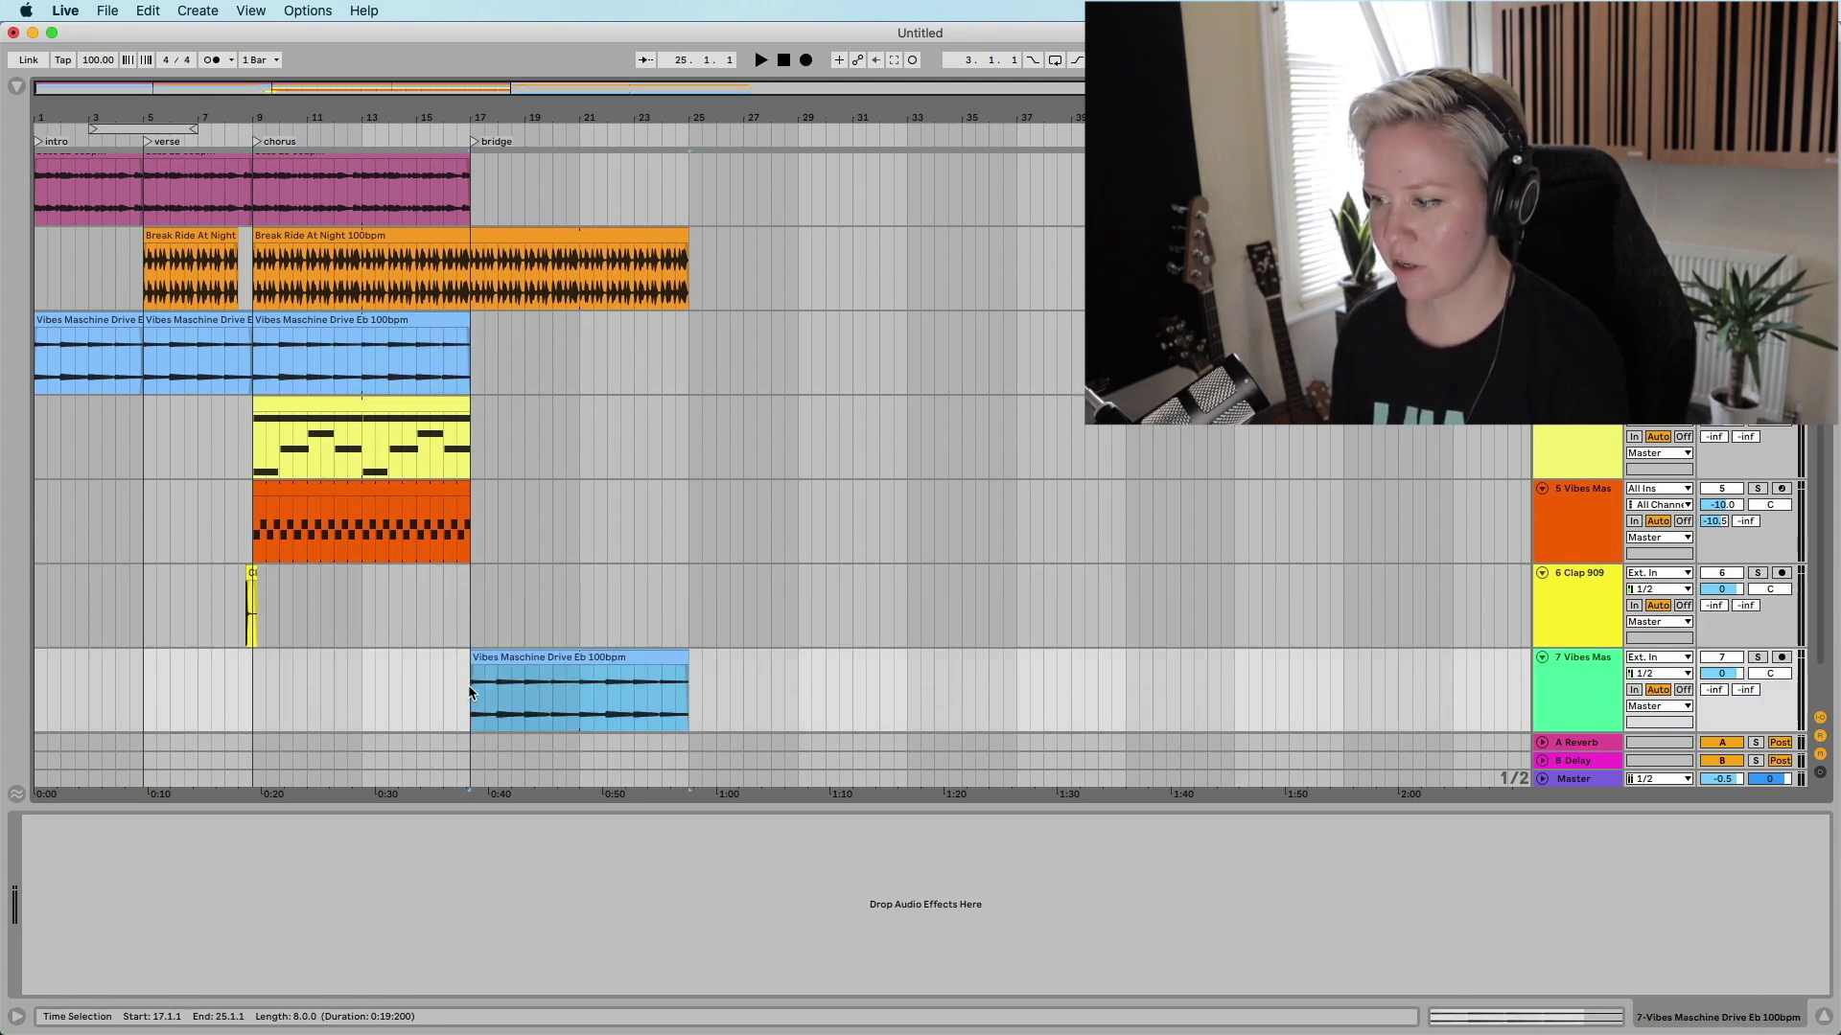
- Reverse the pasted Vibes clip and play the bridge to hear it
click(471, 686)
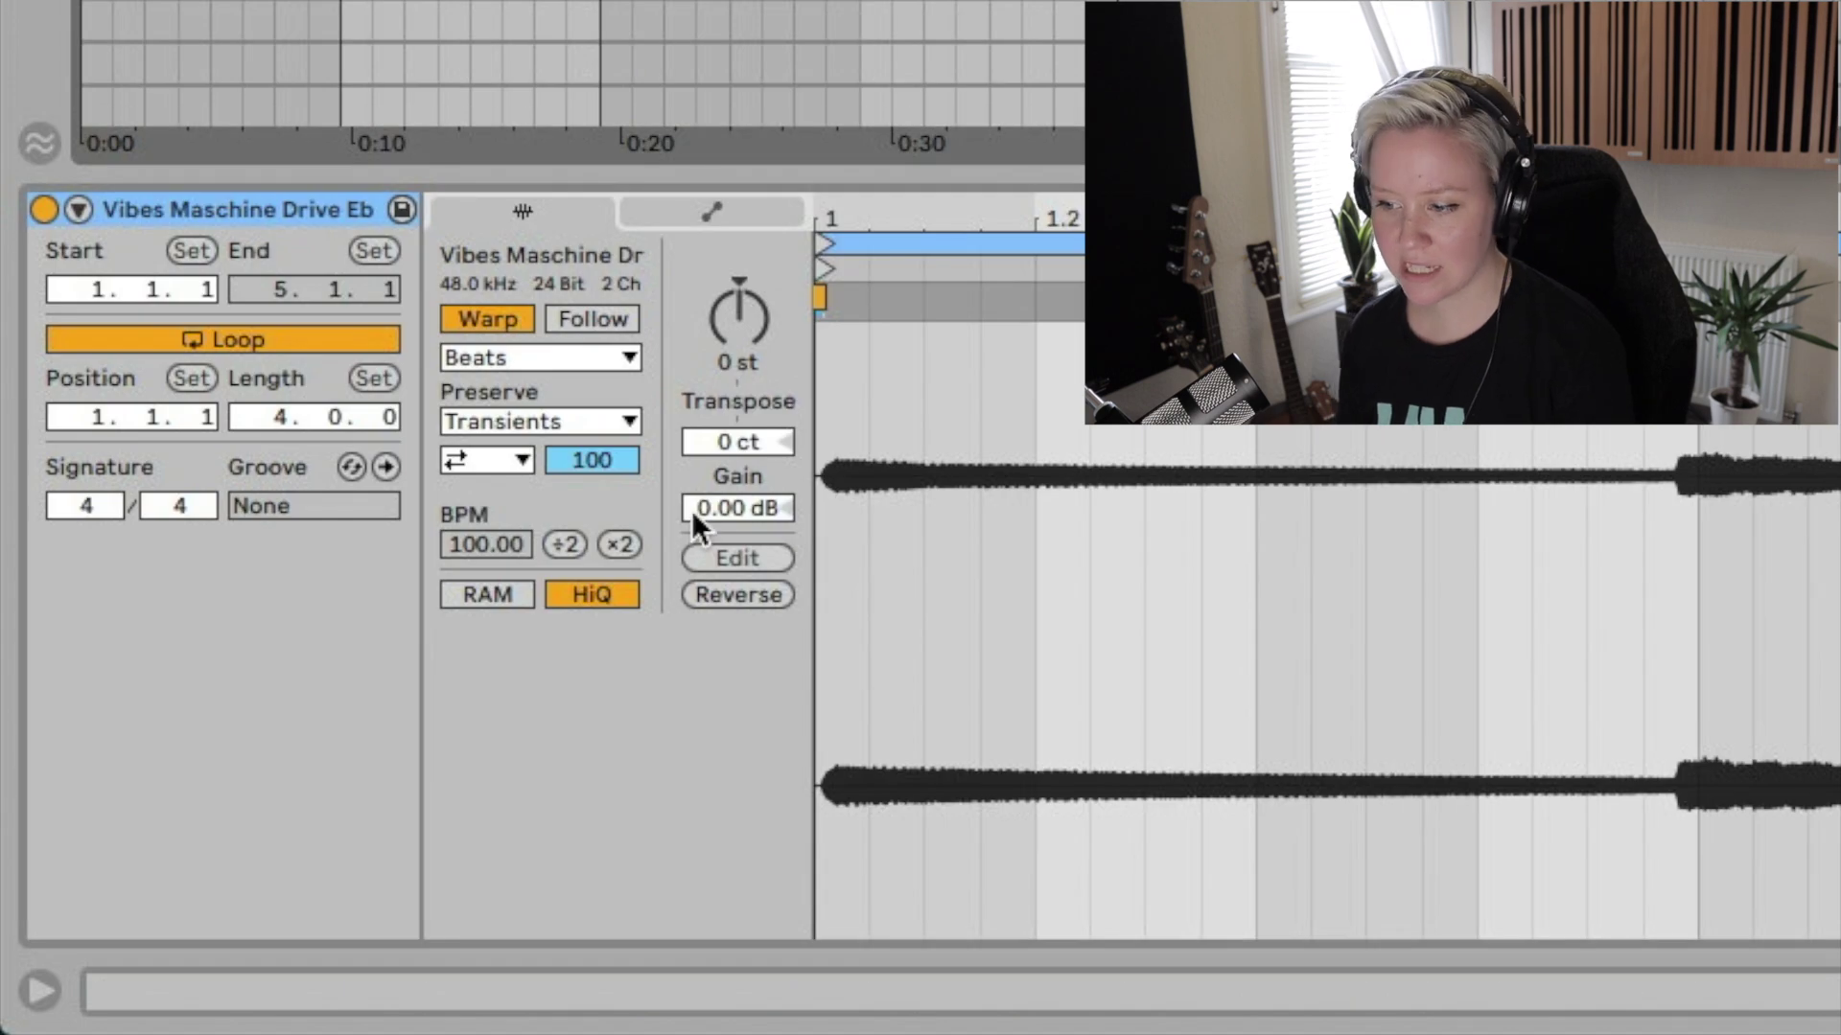
click(744, 601)
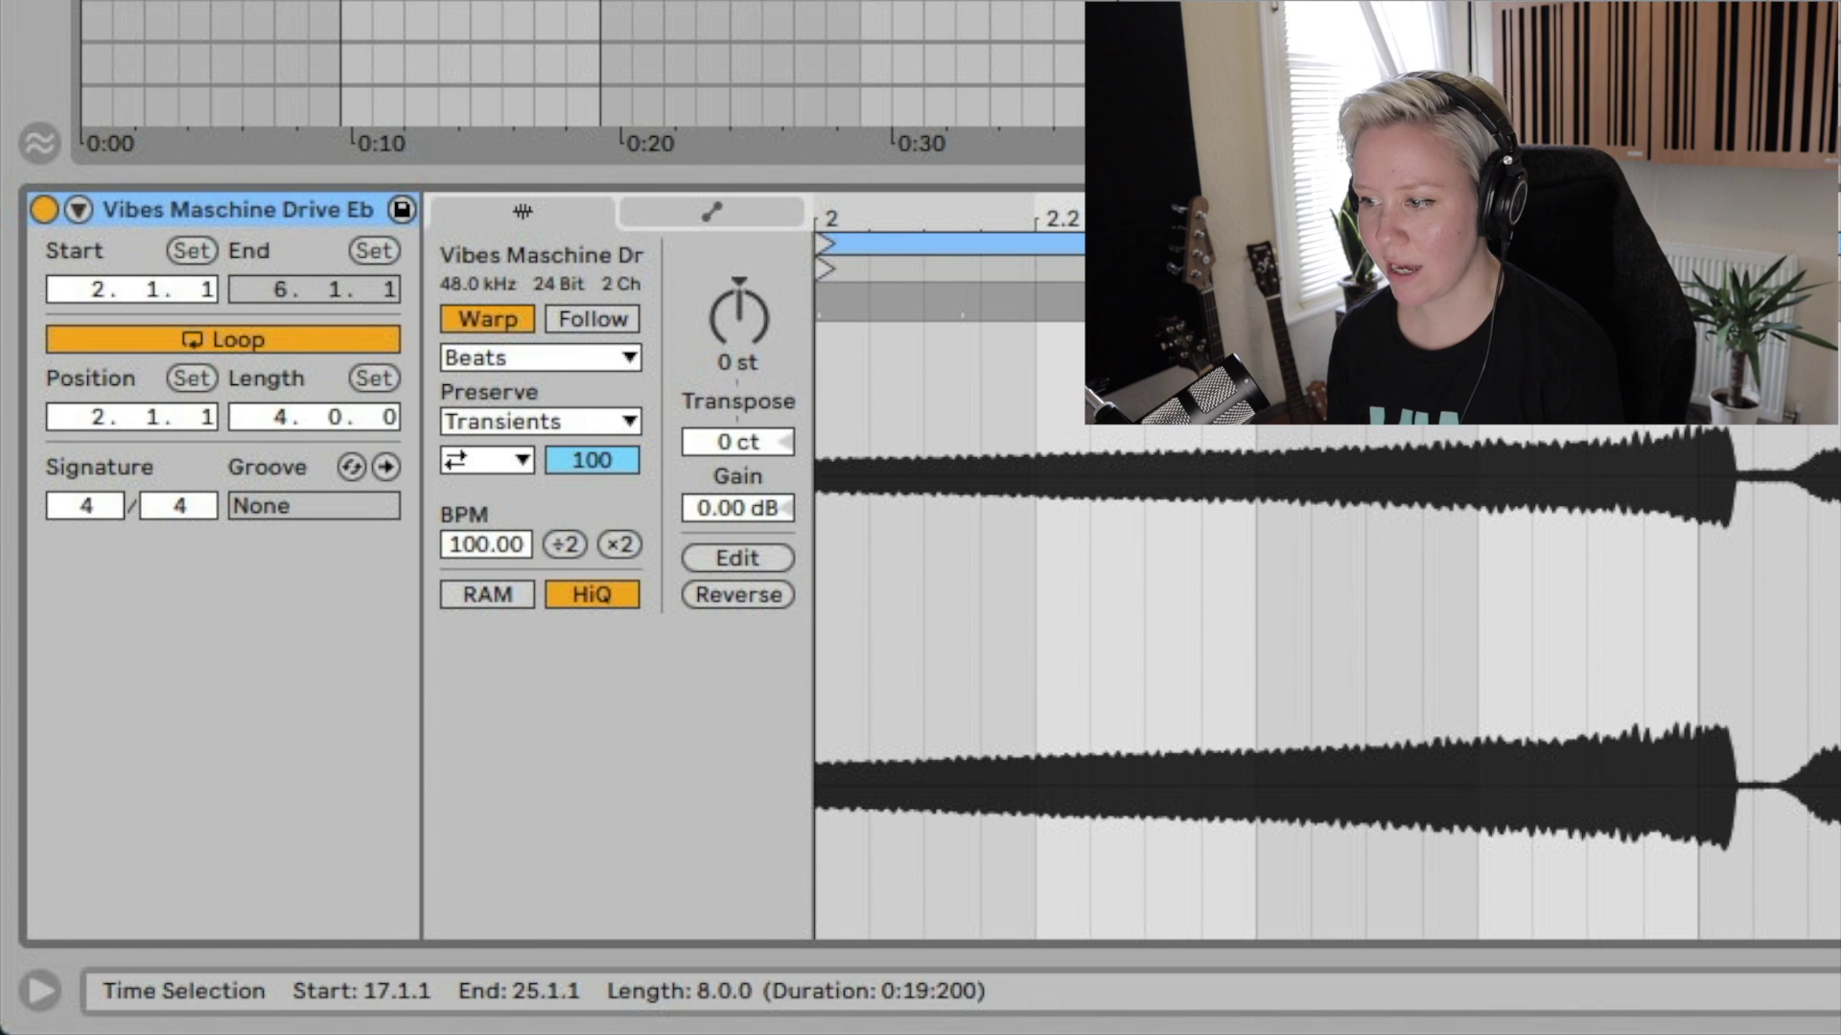
key(space)
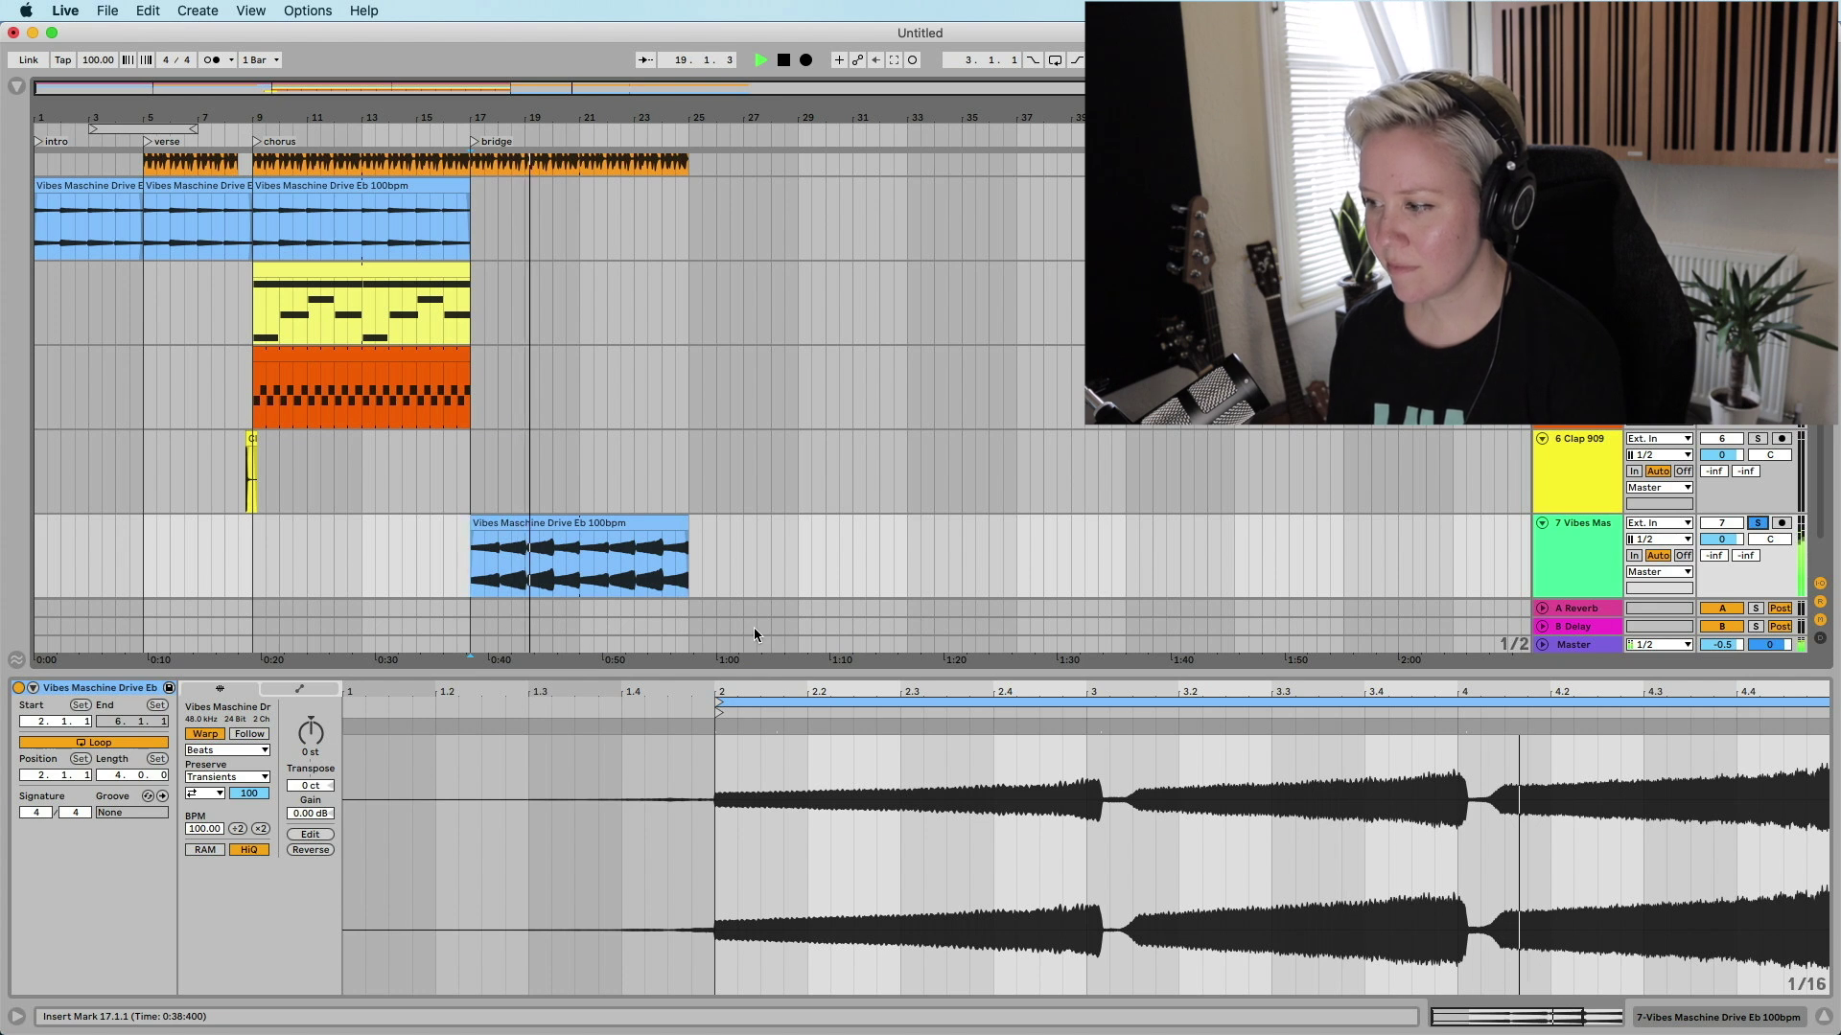
- Duplicate the reversed bridge clip onto an eighth track and transpose it -12 st
key(space)
scroll(815, 606, down, 1)
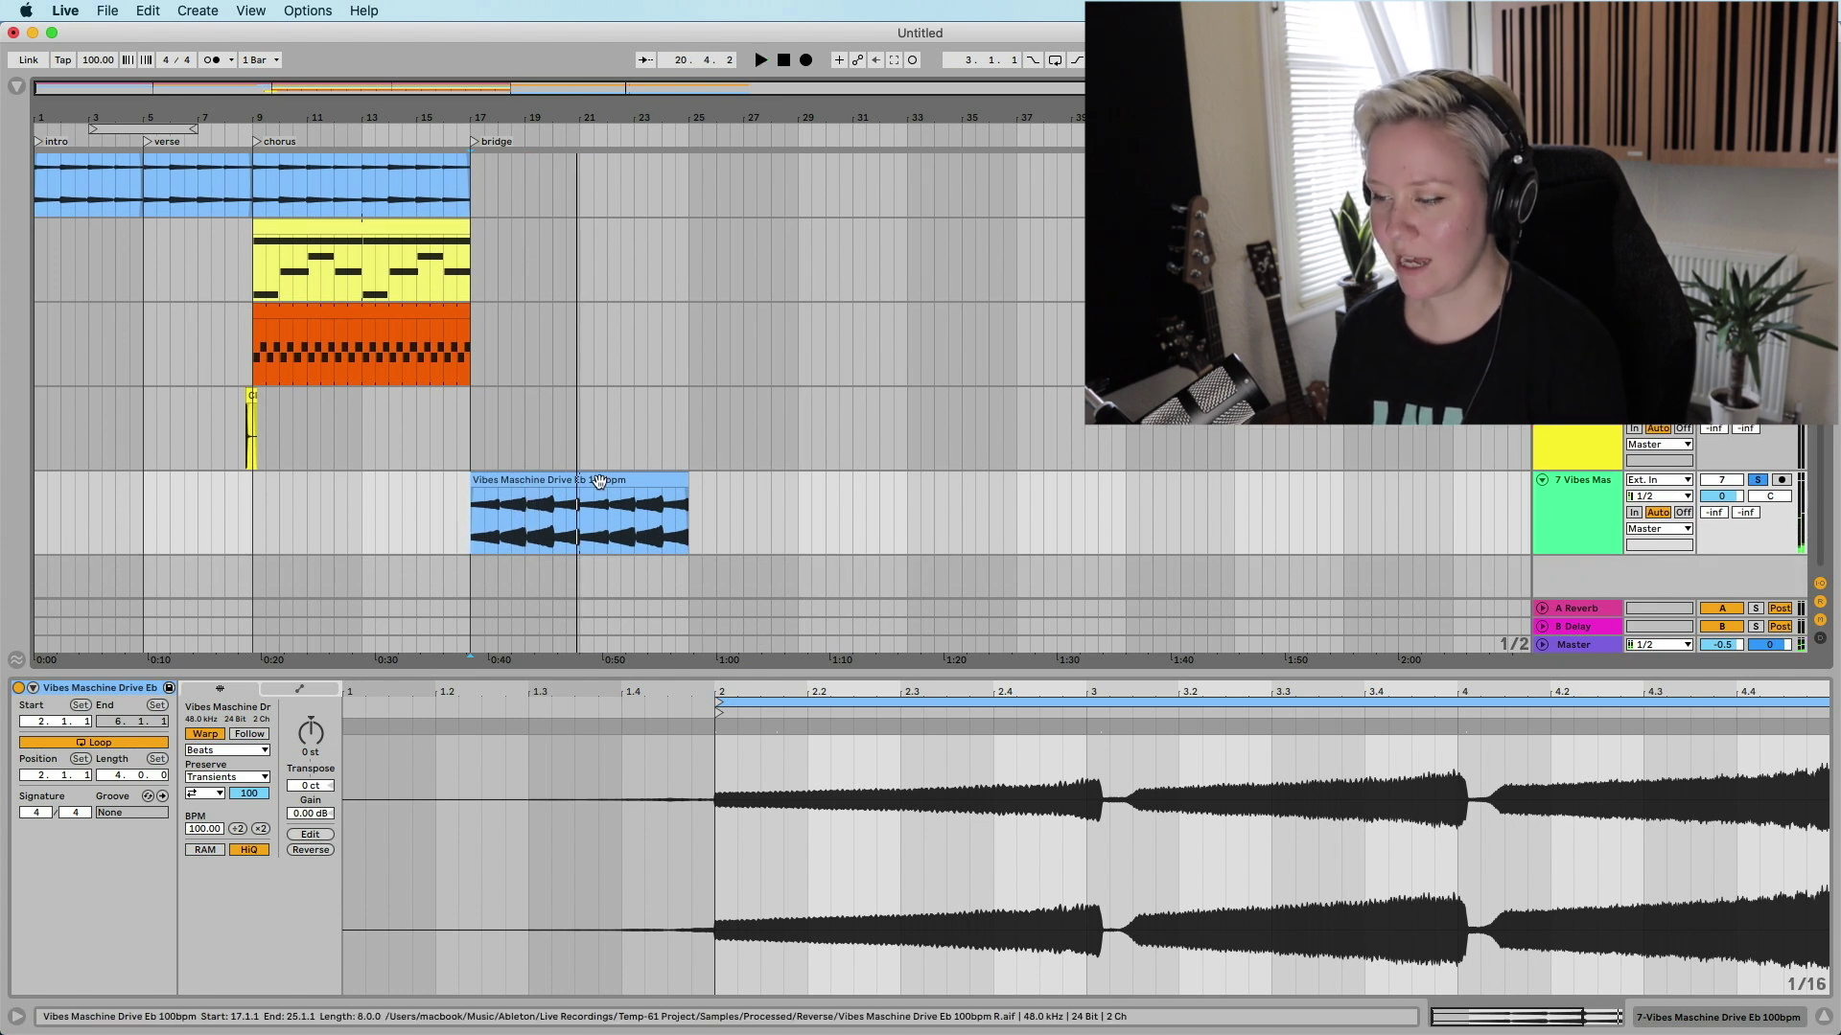
click(600, 553)
drag(600, 553, 608, 579)
scroll(606, 569, down, 1)
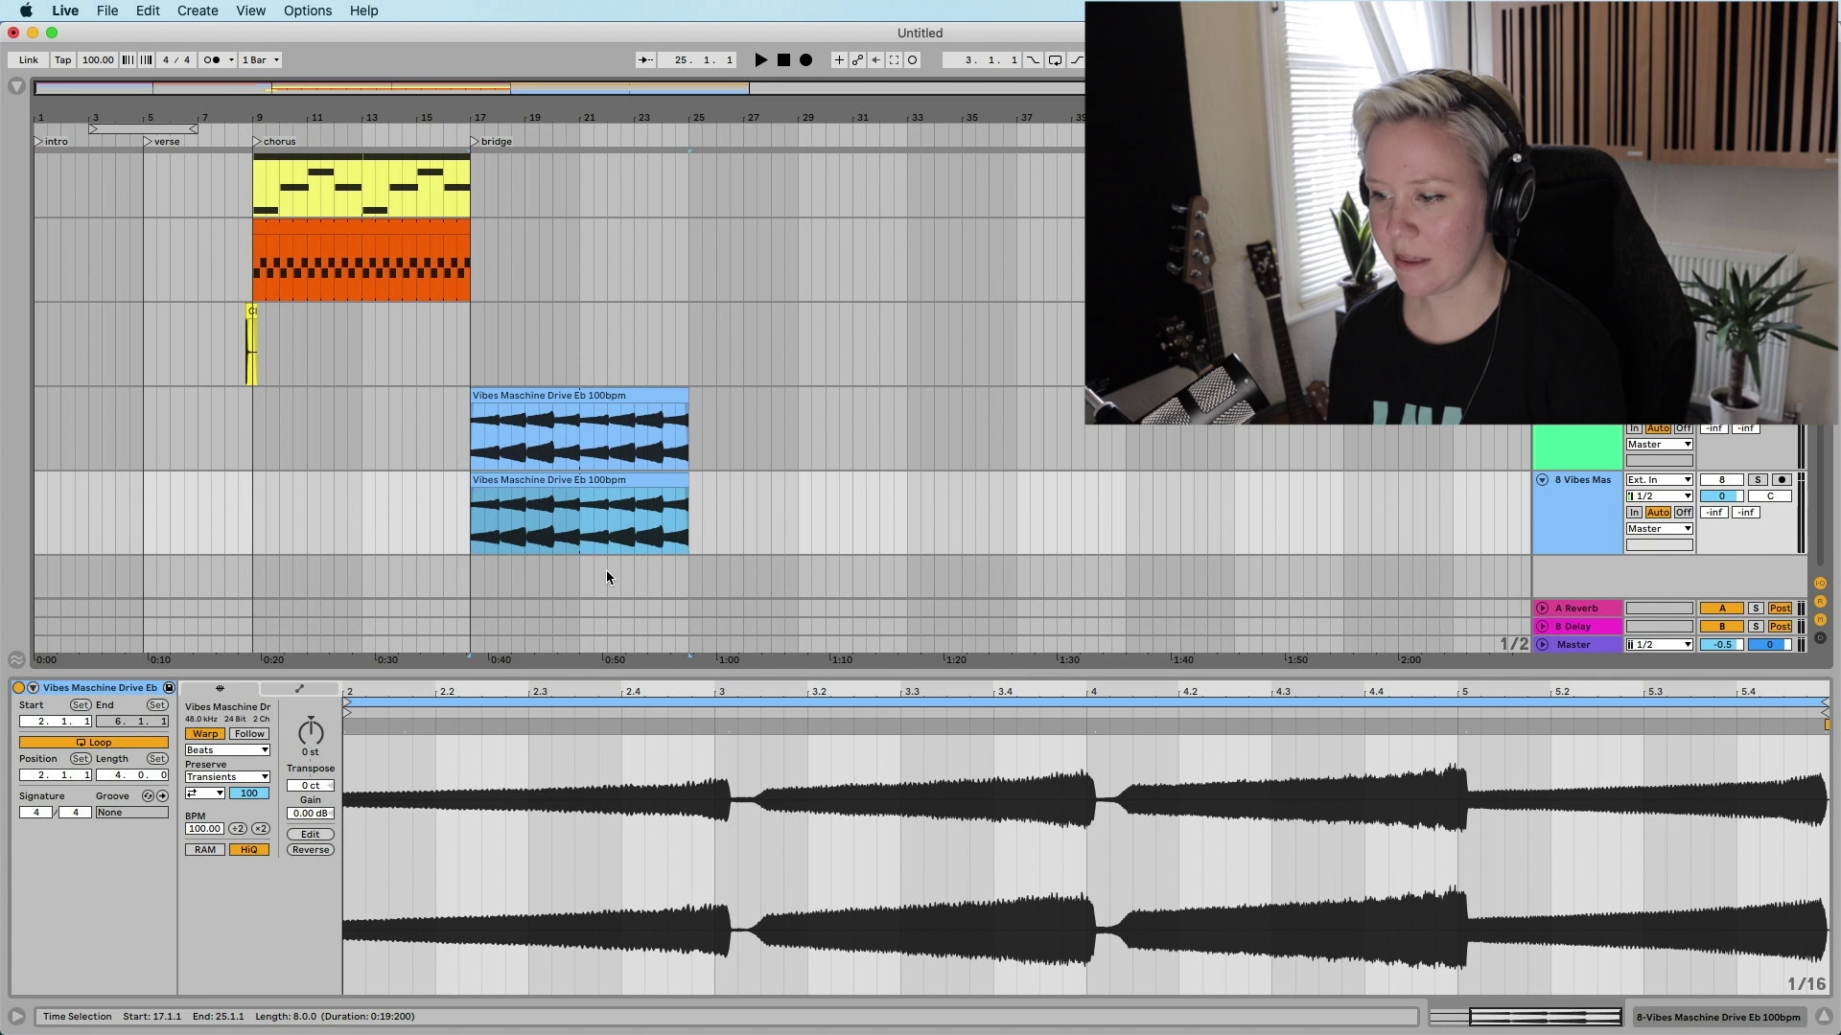
drag(781, 362, 781, 382)
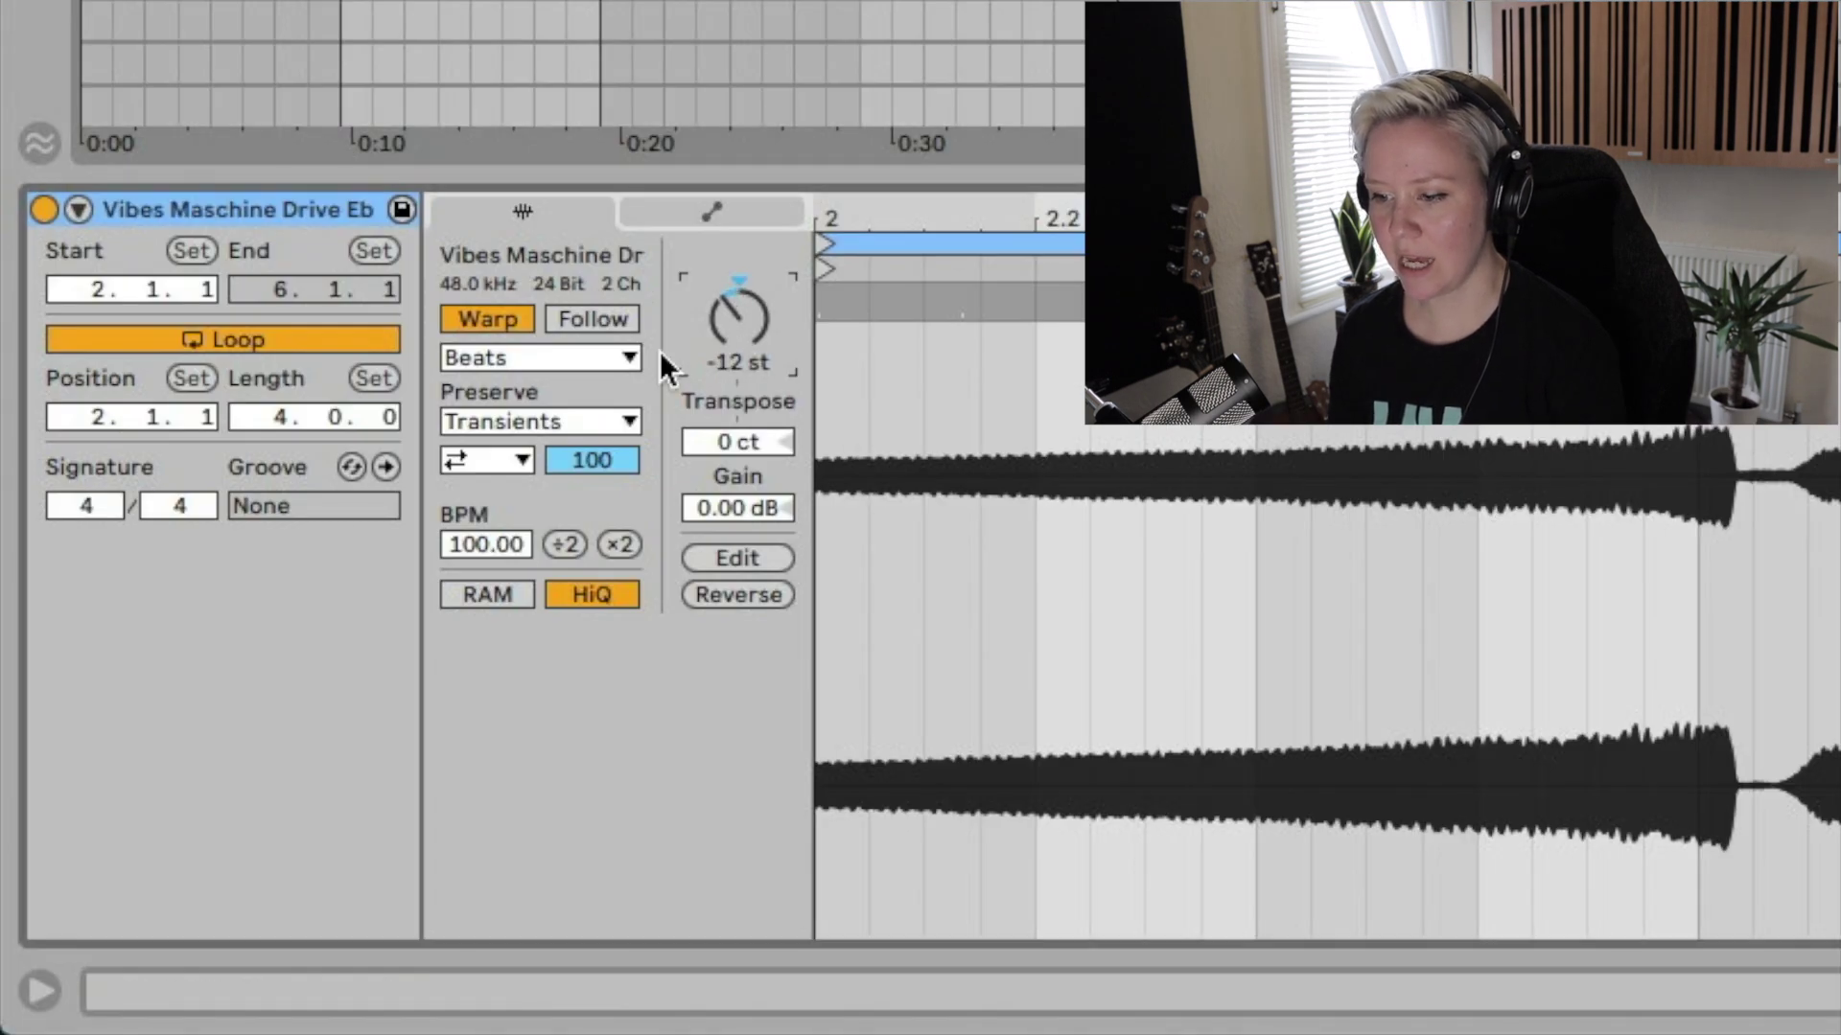
key(space)
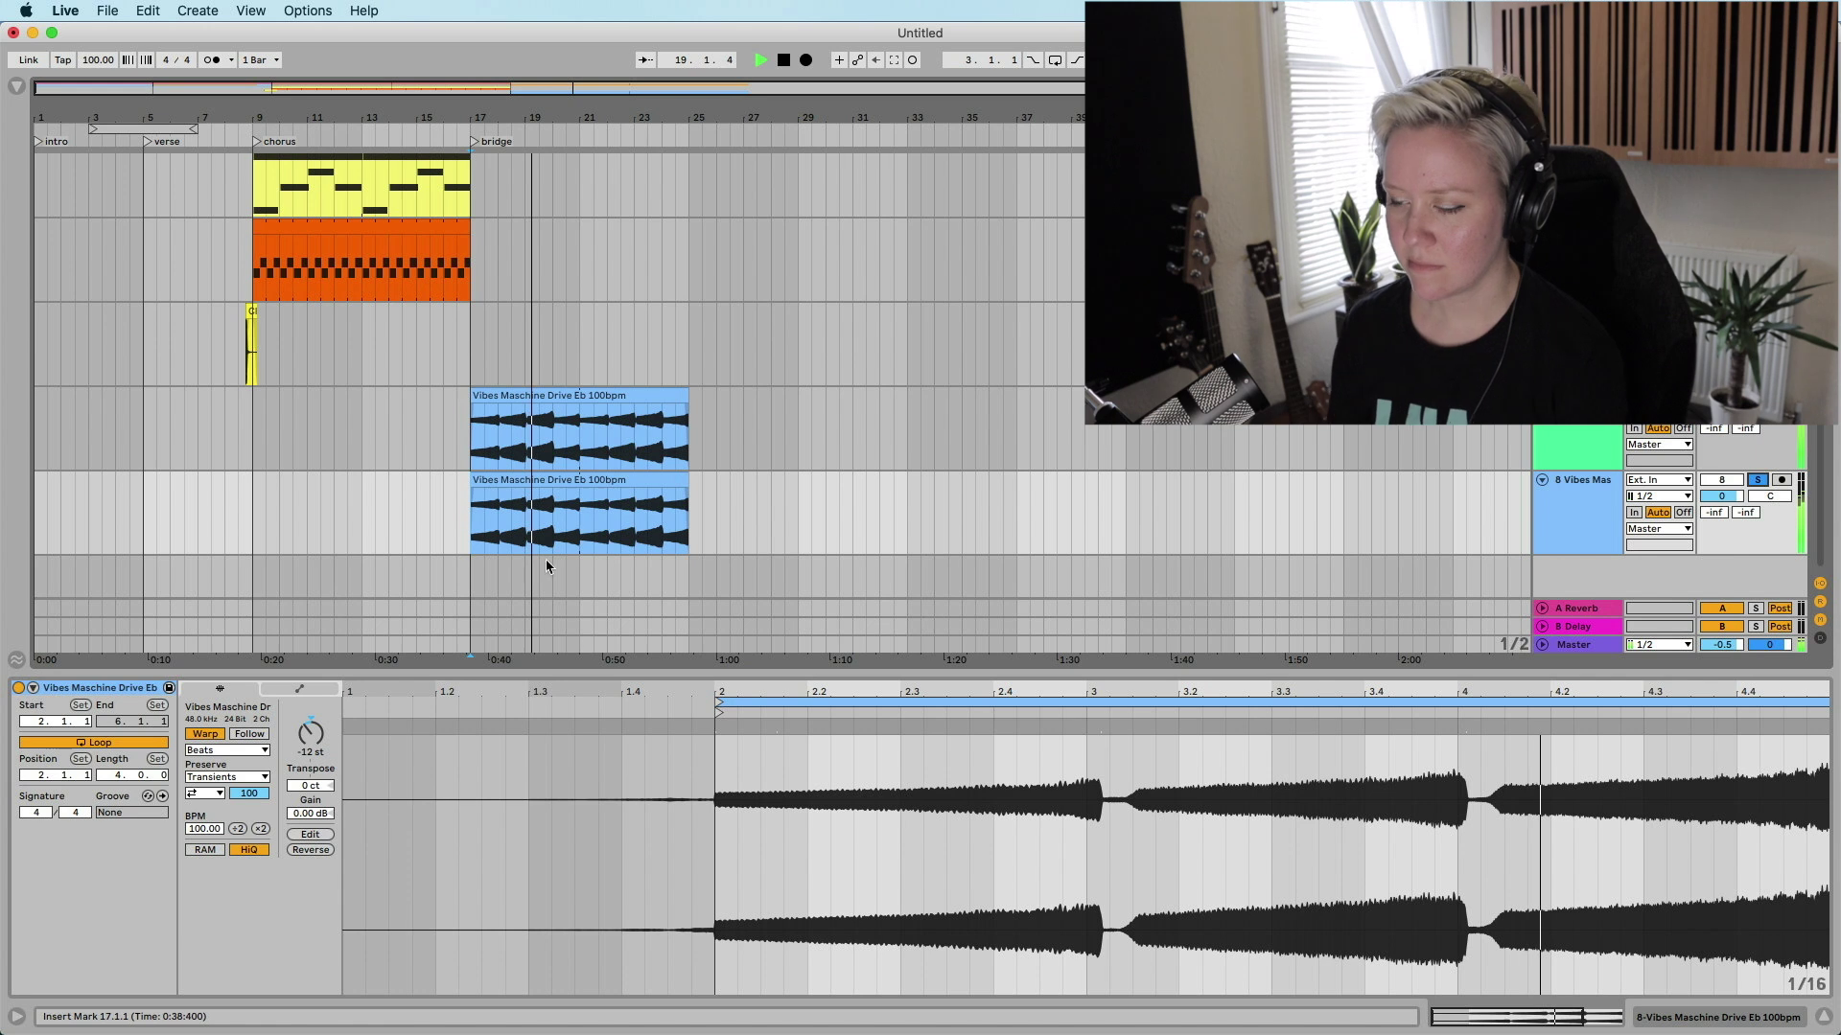
key(space)
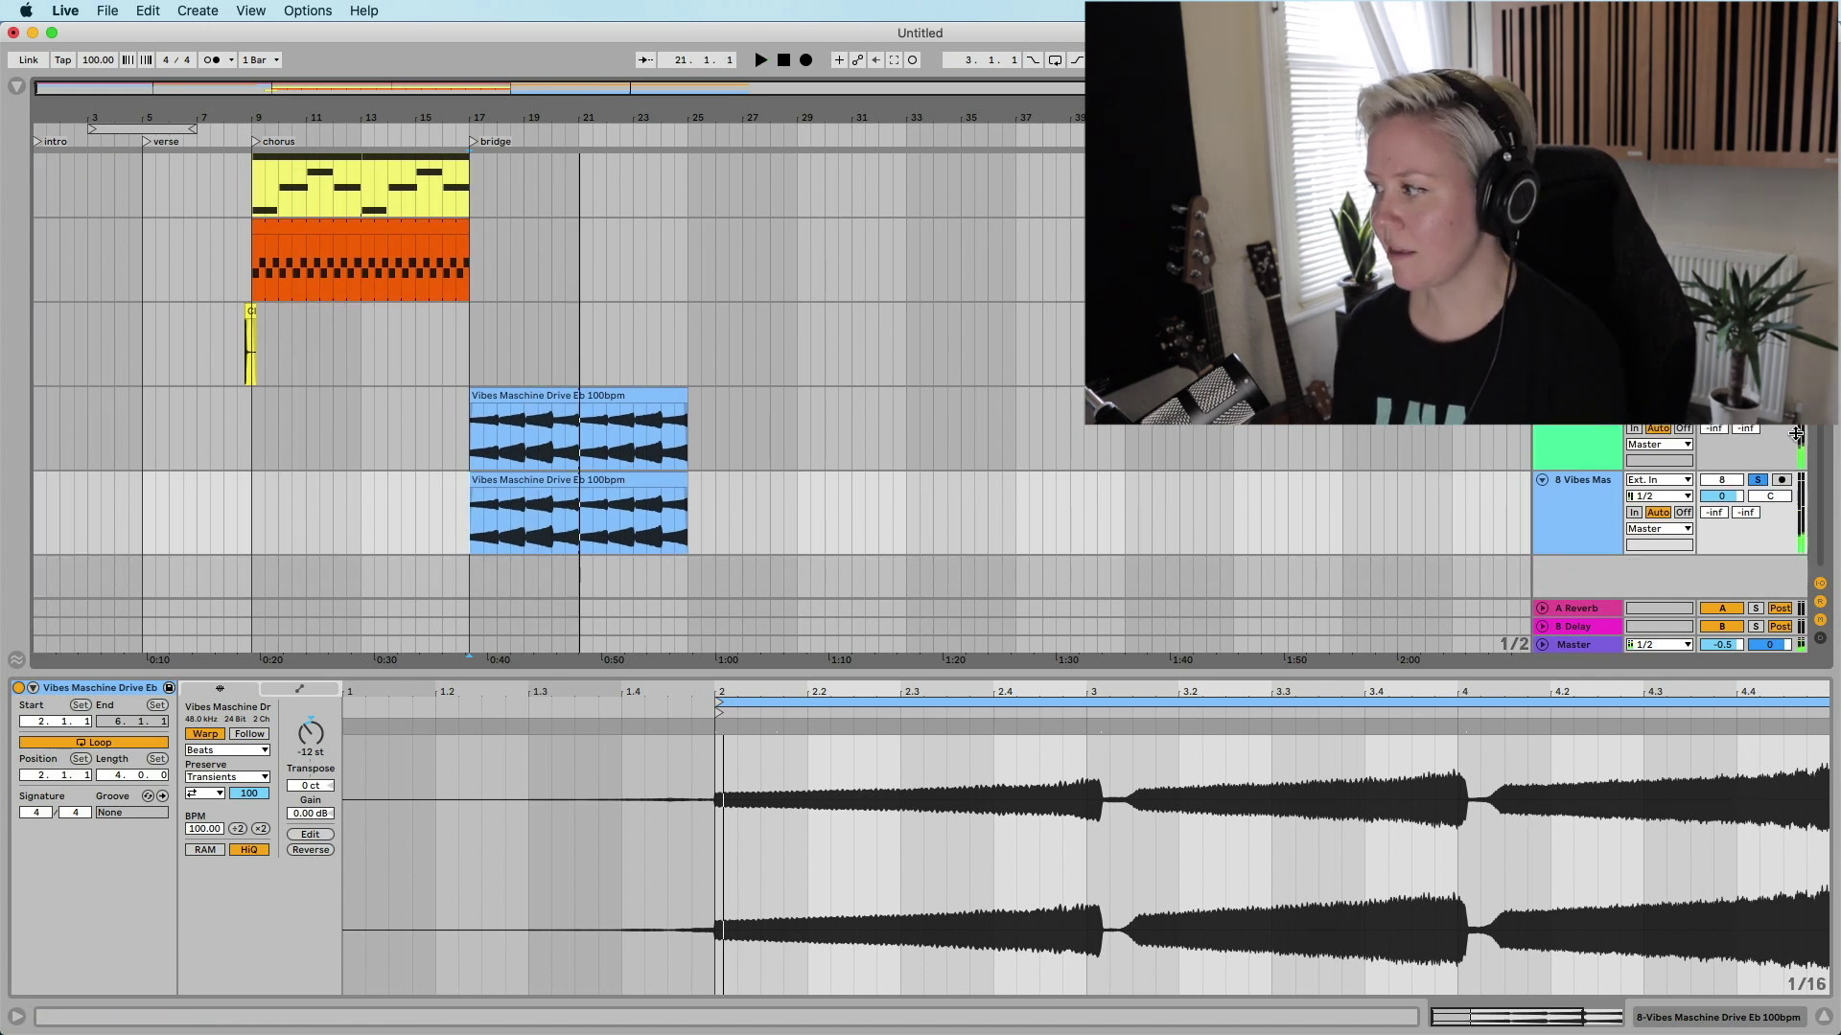
- Hide the clip detail view so the arrangement fills the window
scroll(1217, 526, up, 4)
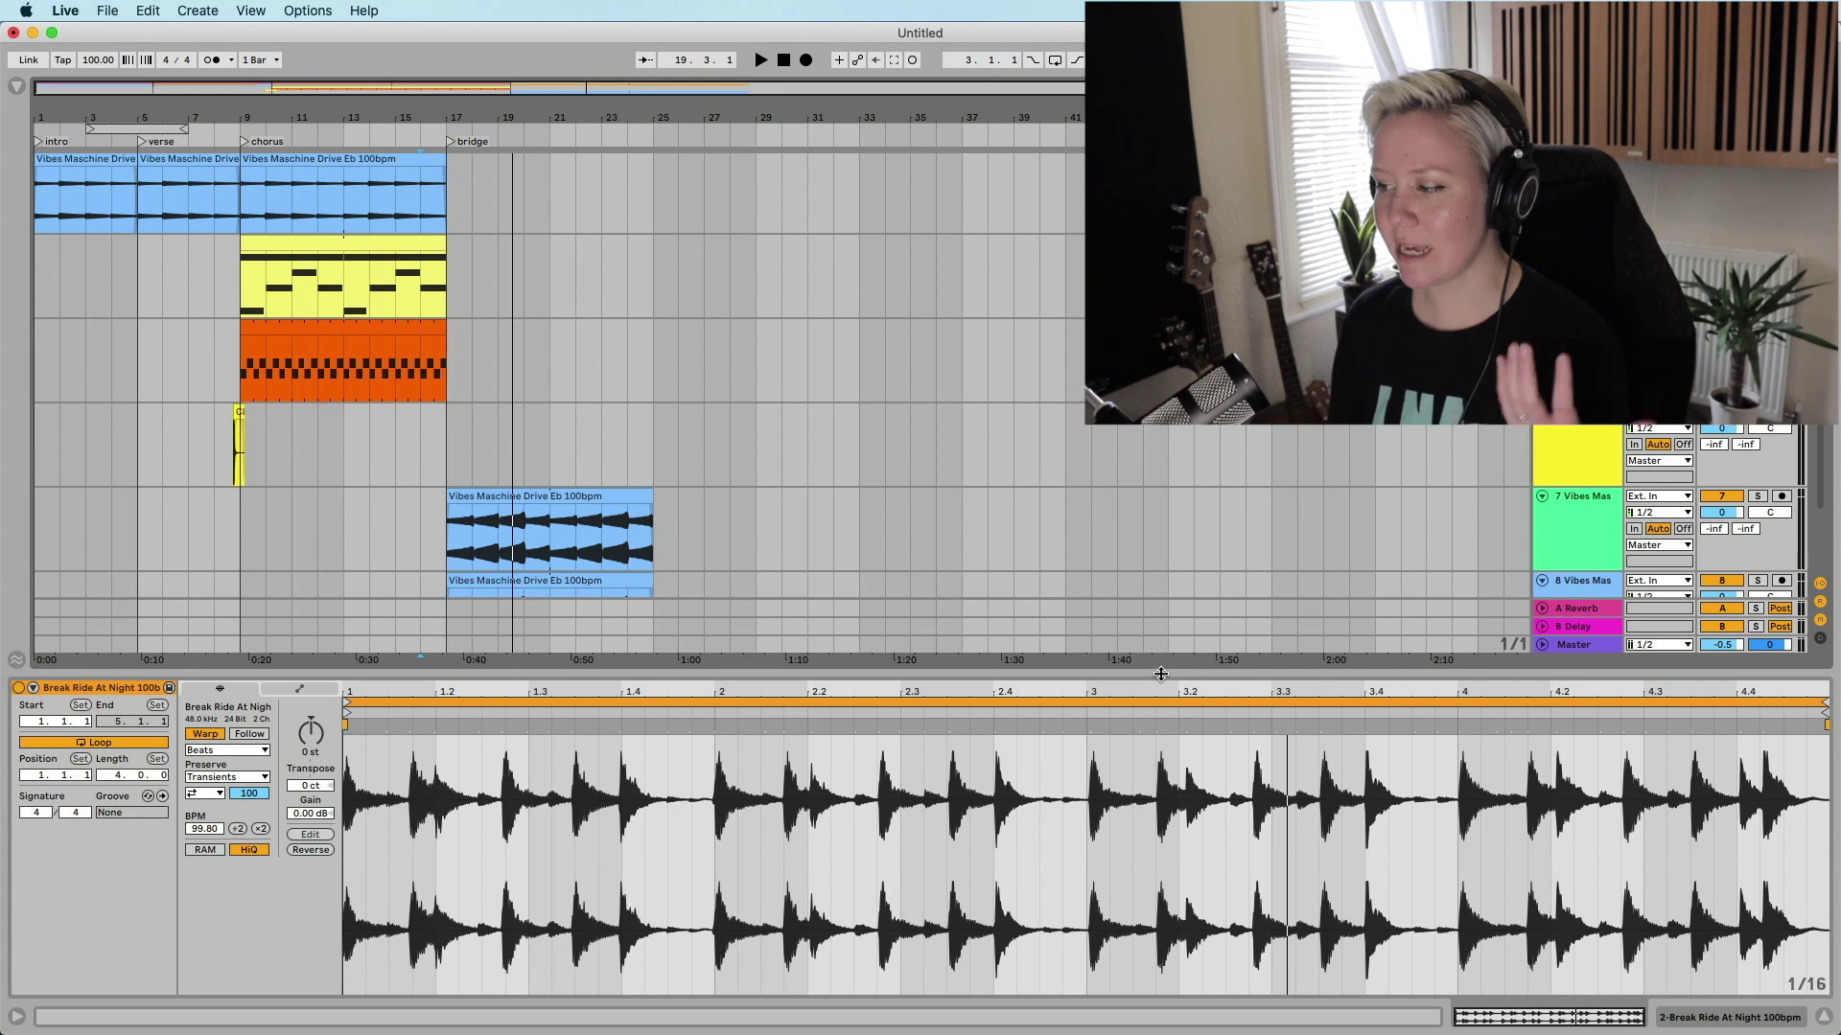
drag(1160, 674, 1160, 997)
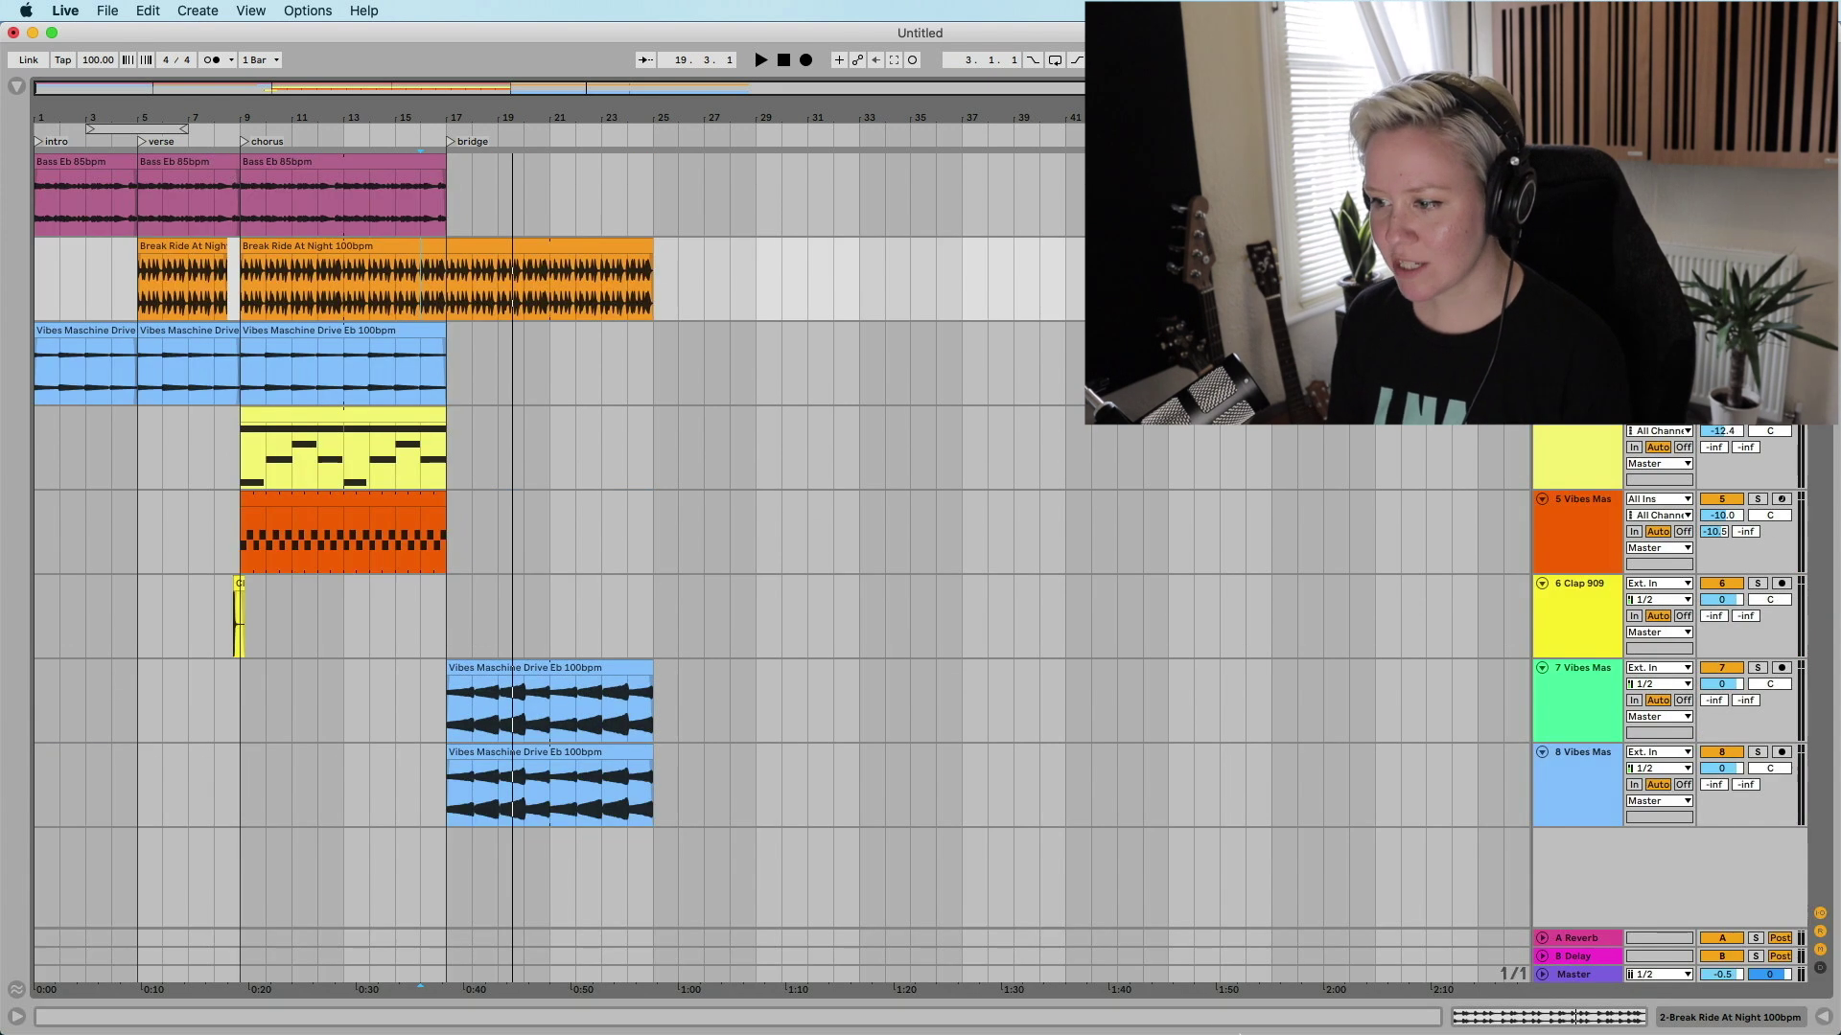
click(384, 533)
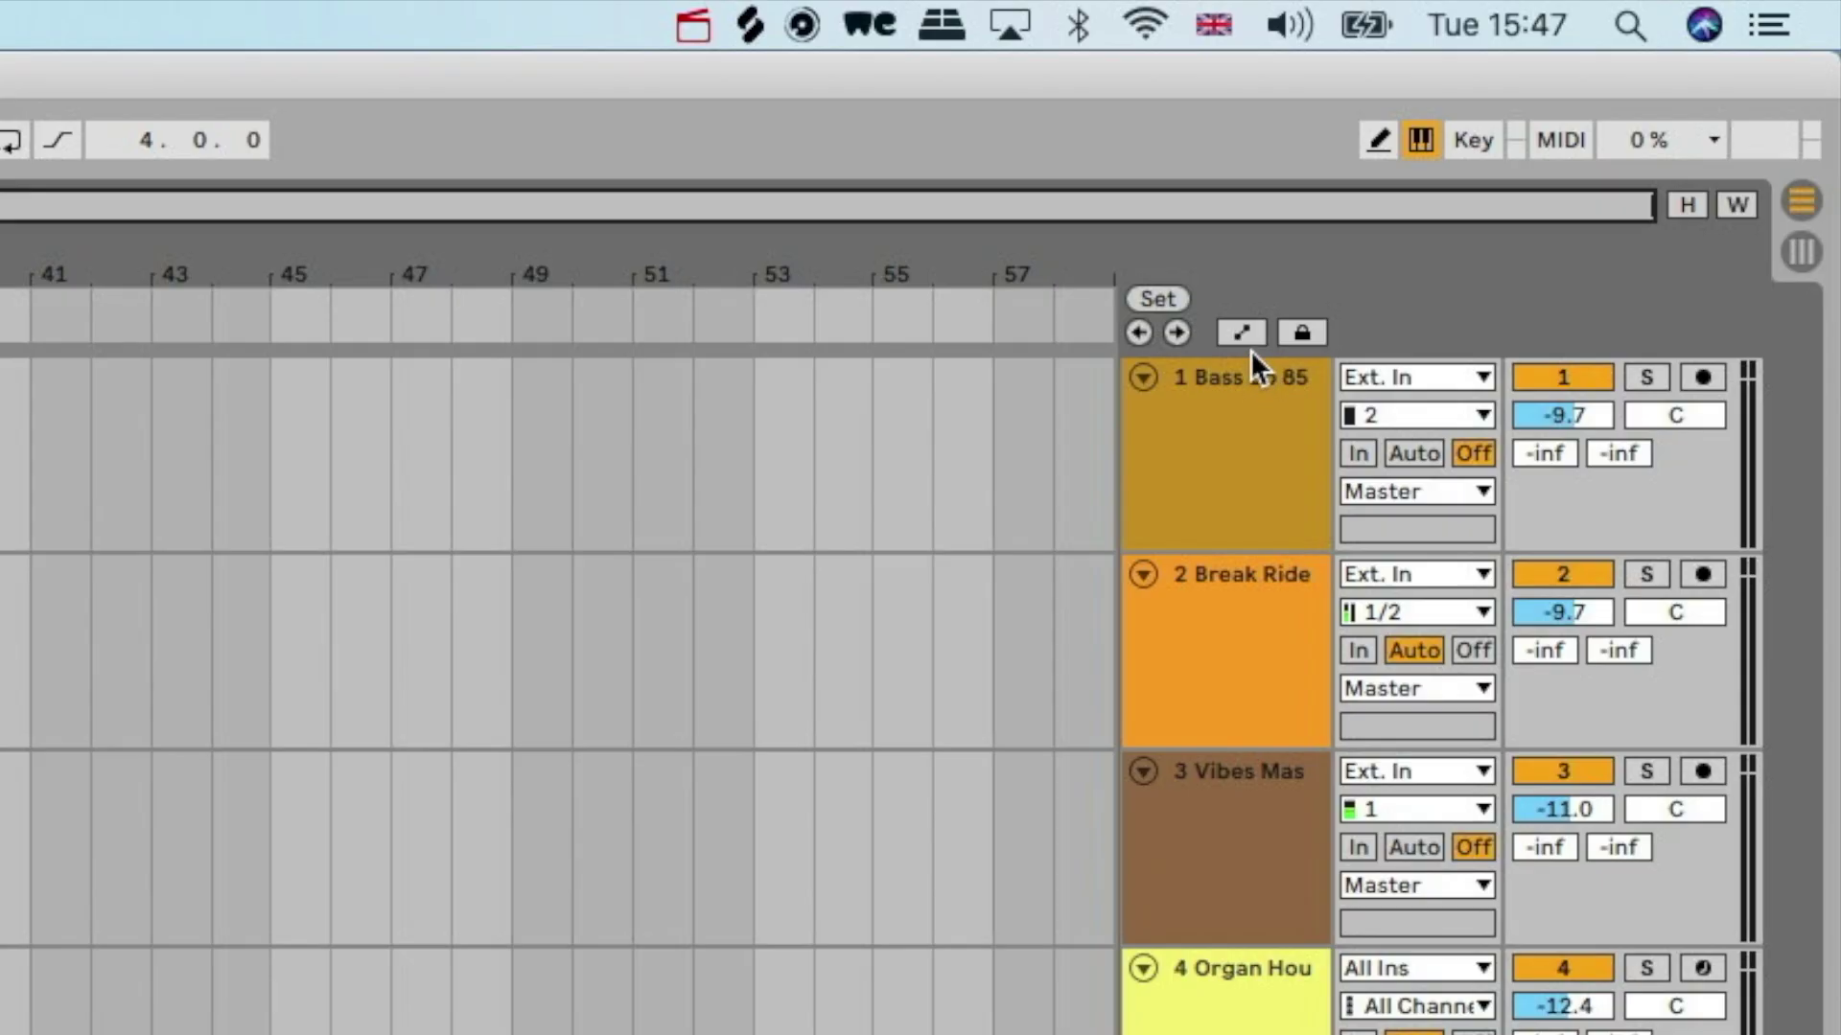
- Automate track 7's Mixer Track Volume, starting at -36 dB at bar 17
click(1589, 143)
click(1281, 747)
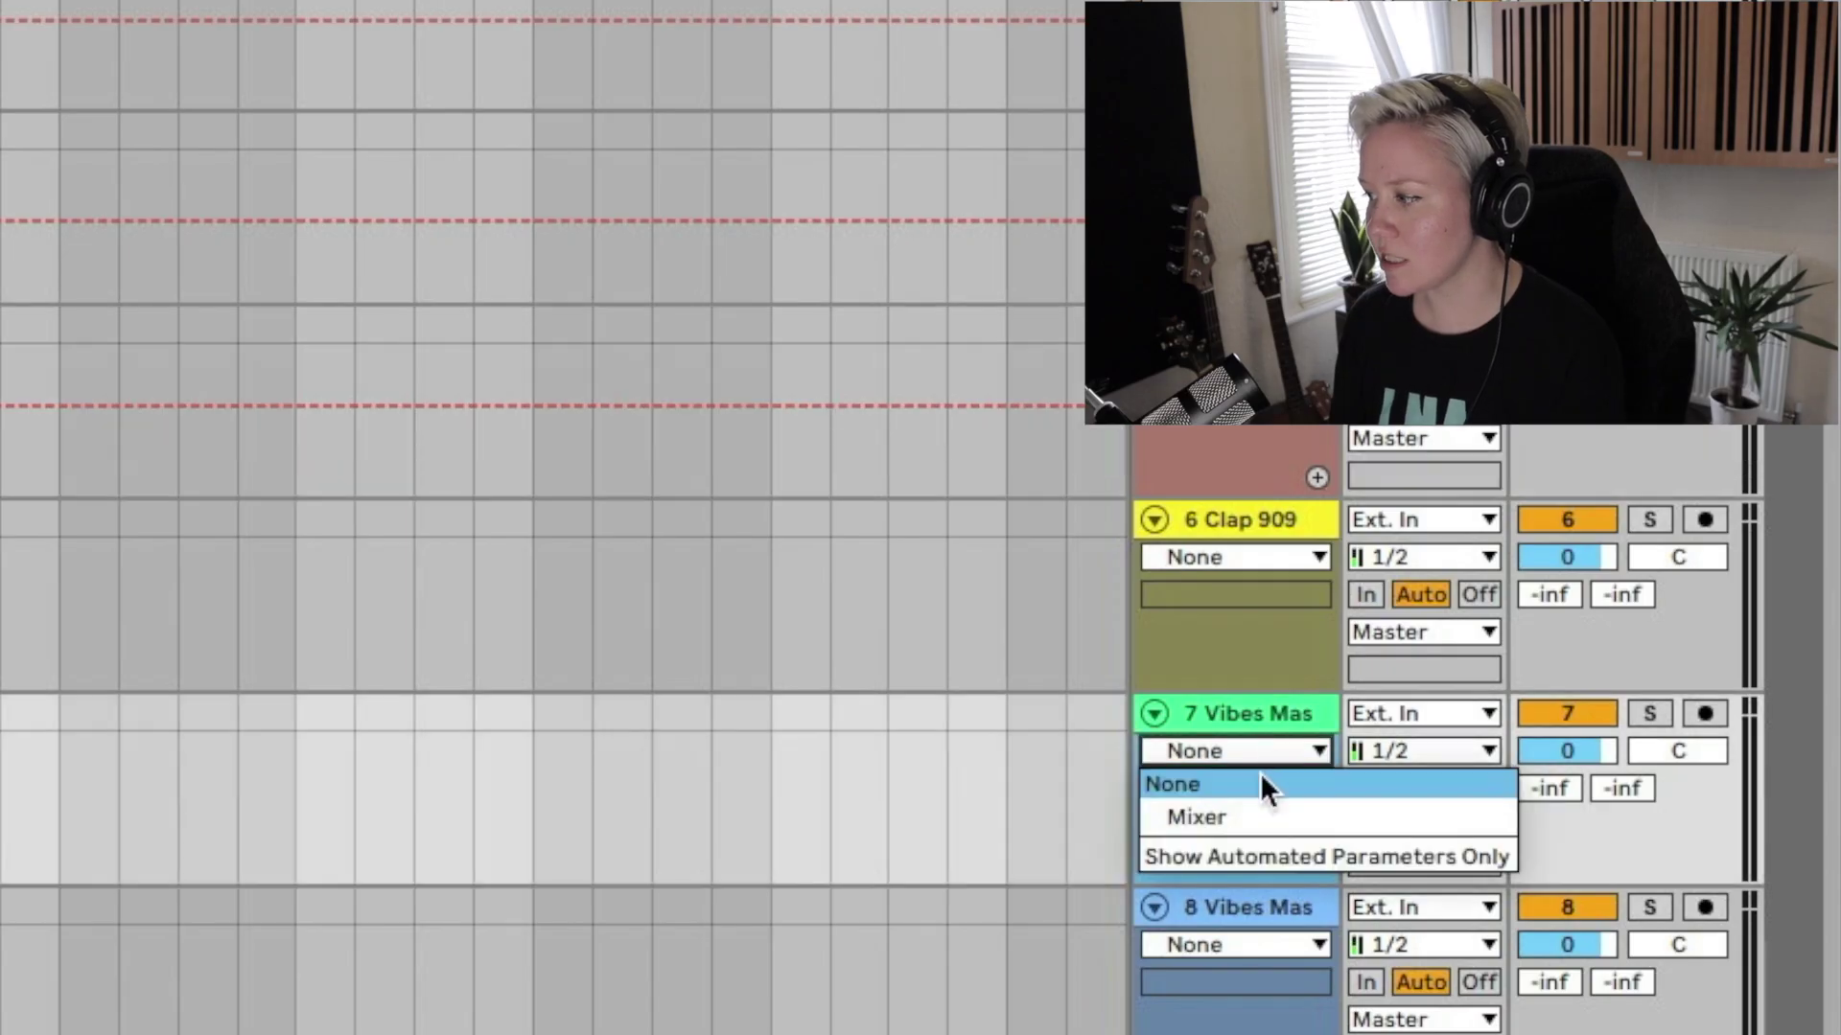
click(1248, 817)
click(1231, 790)
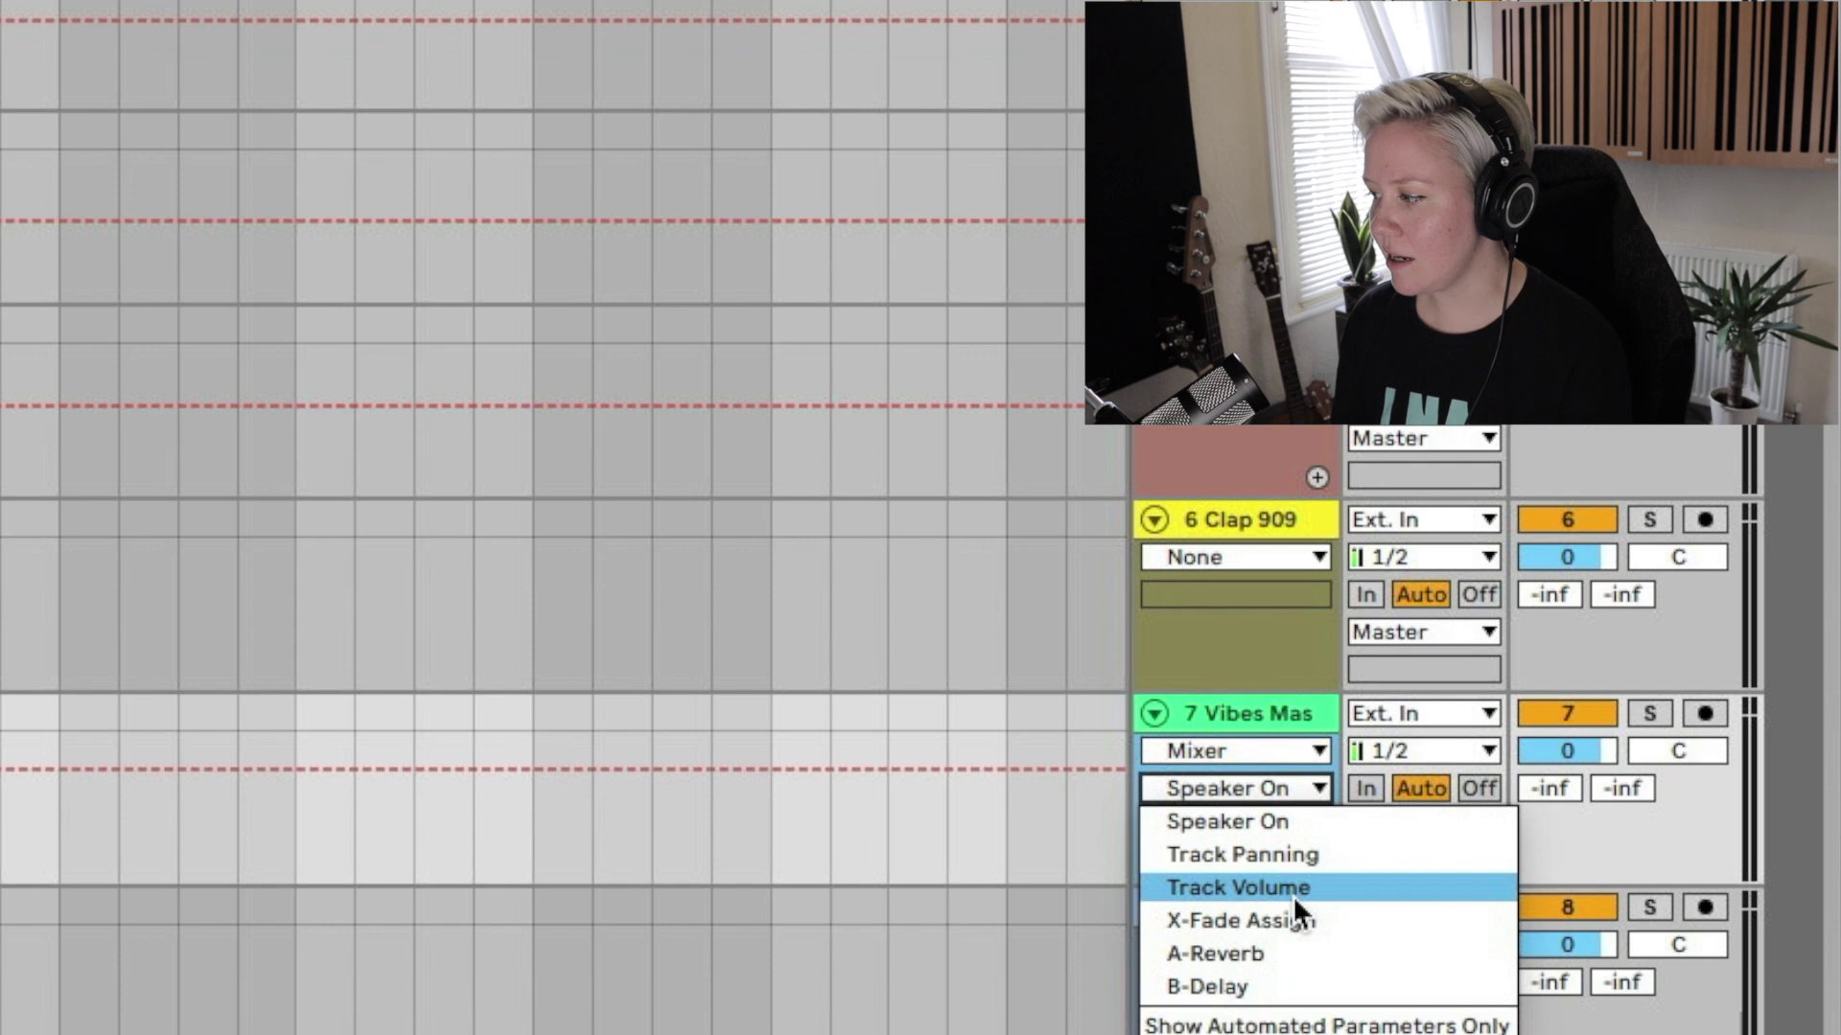
click(1189, 884)
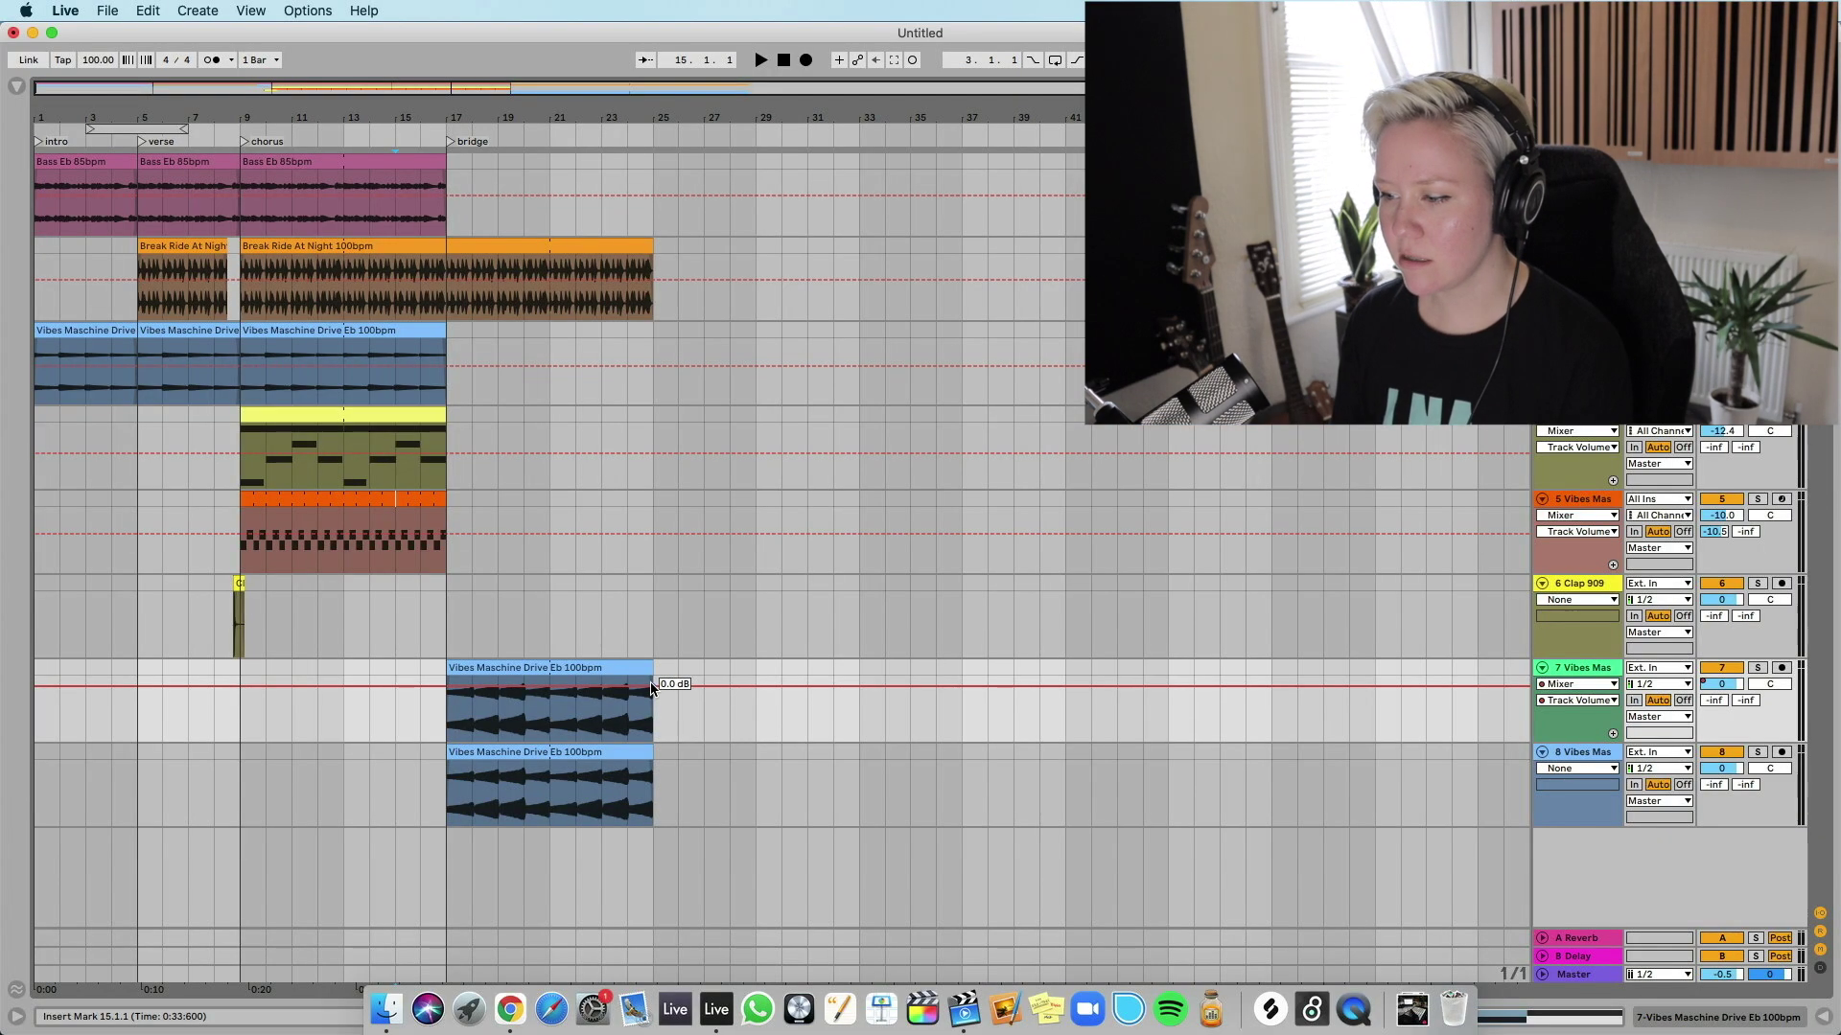
drag(448, 687, 448, 727)
key(space)
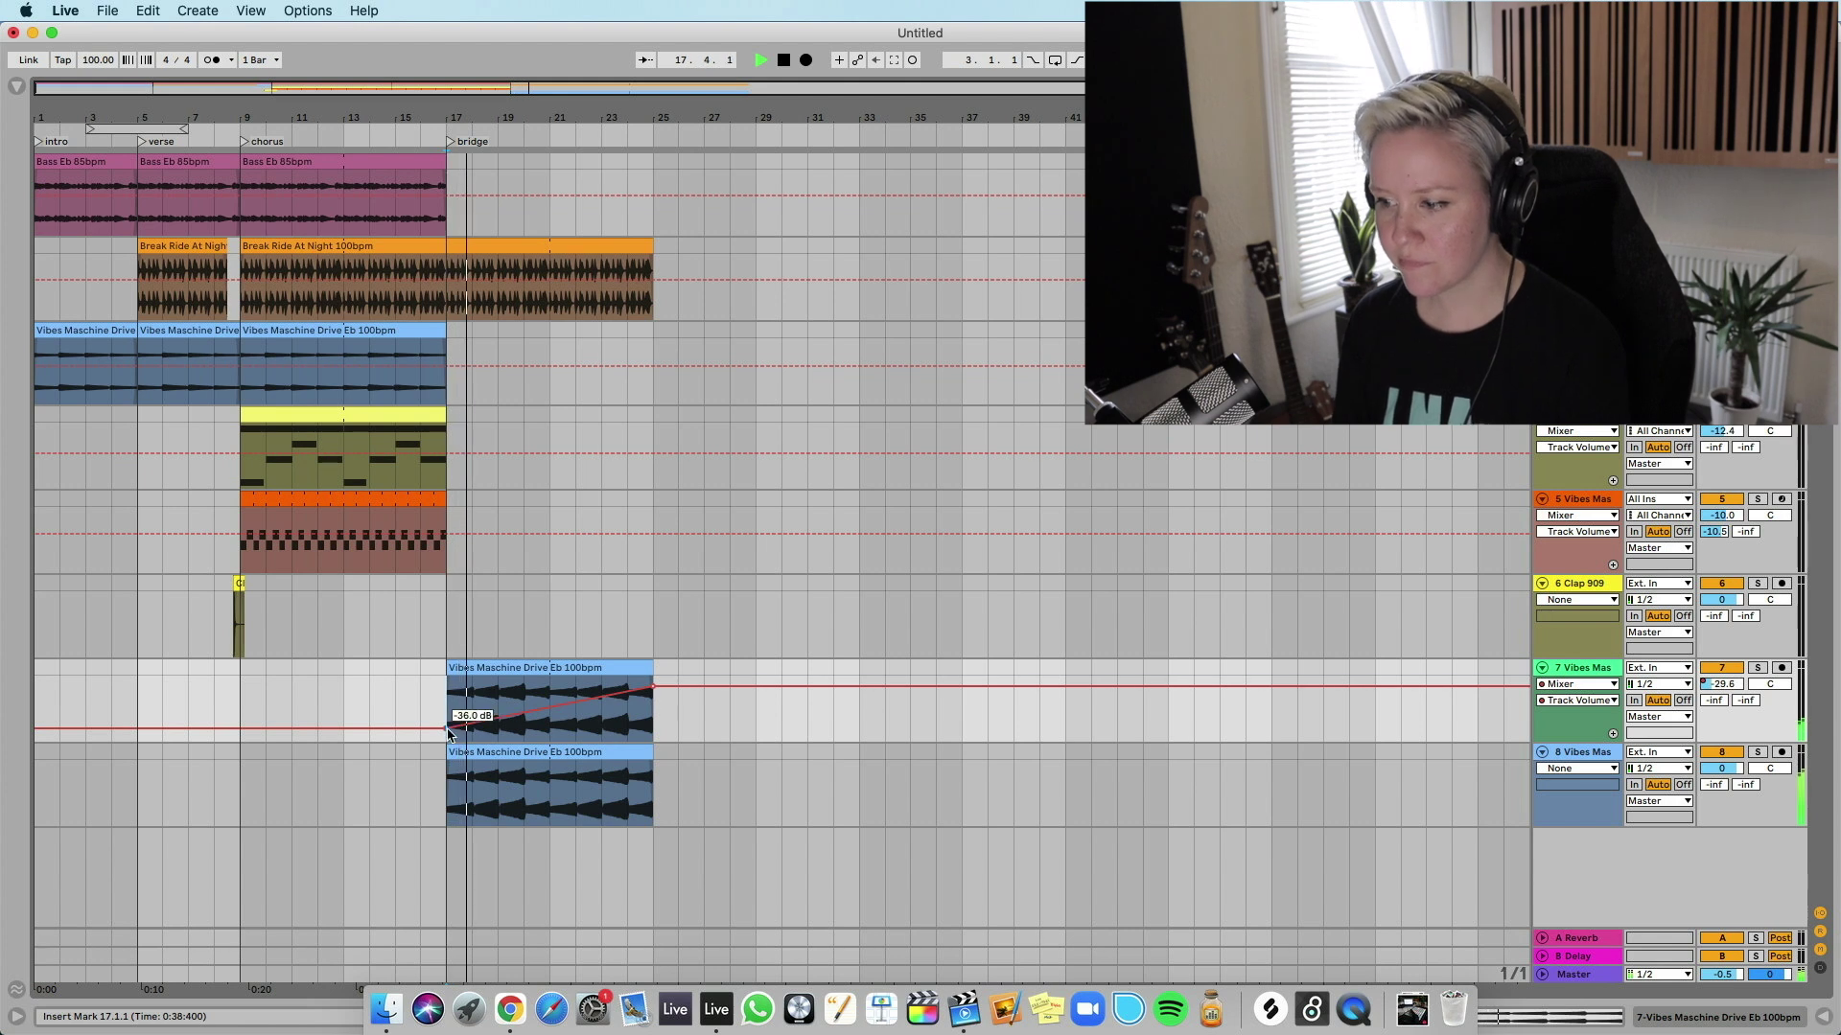
mouse_move(449, 730)
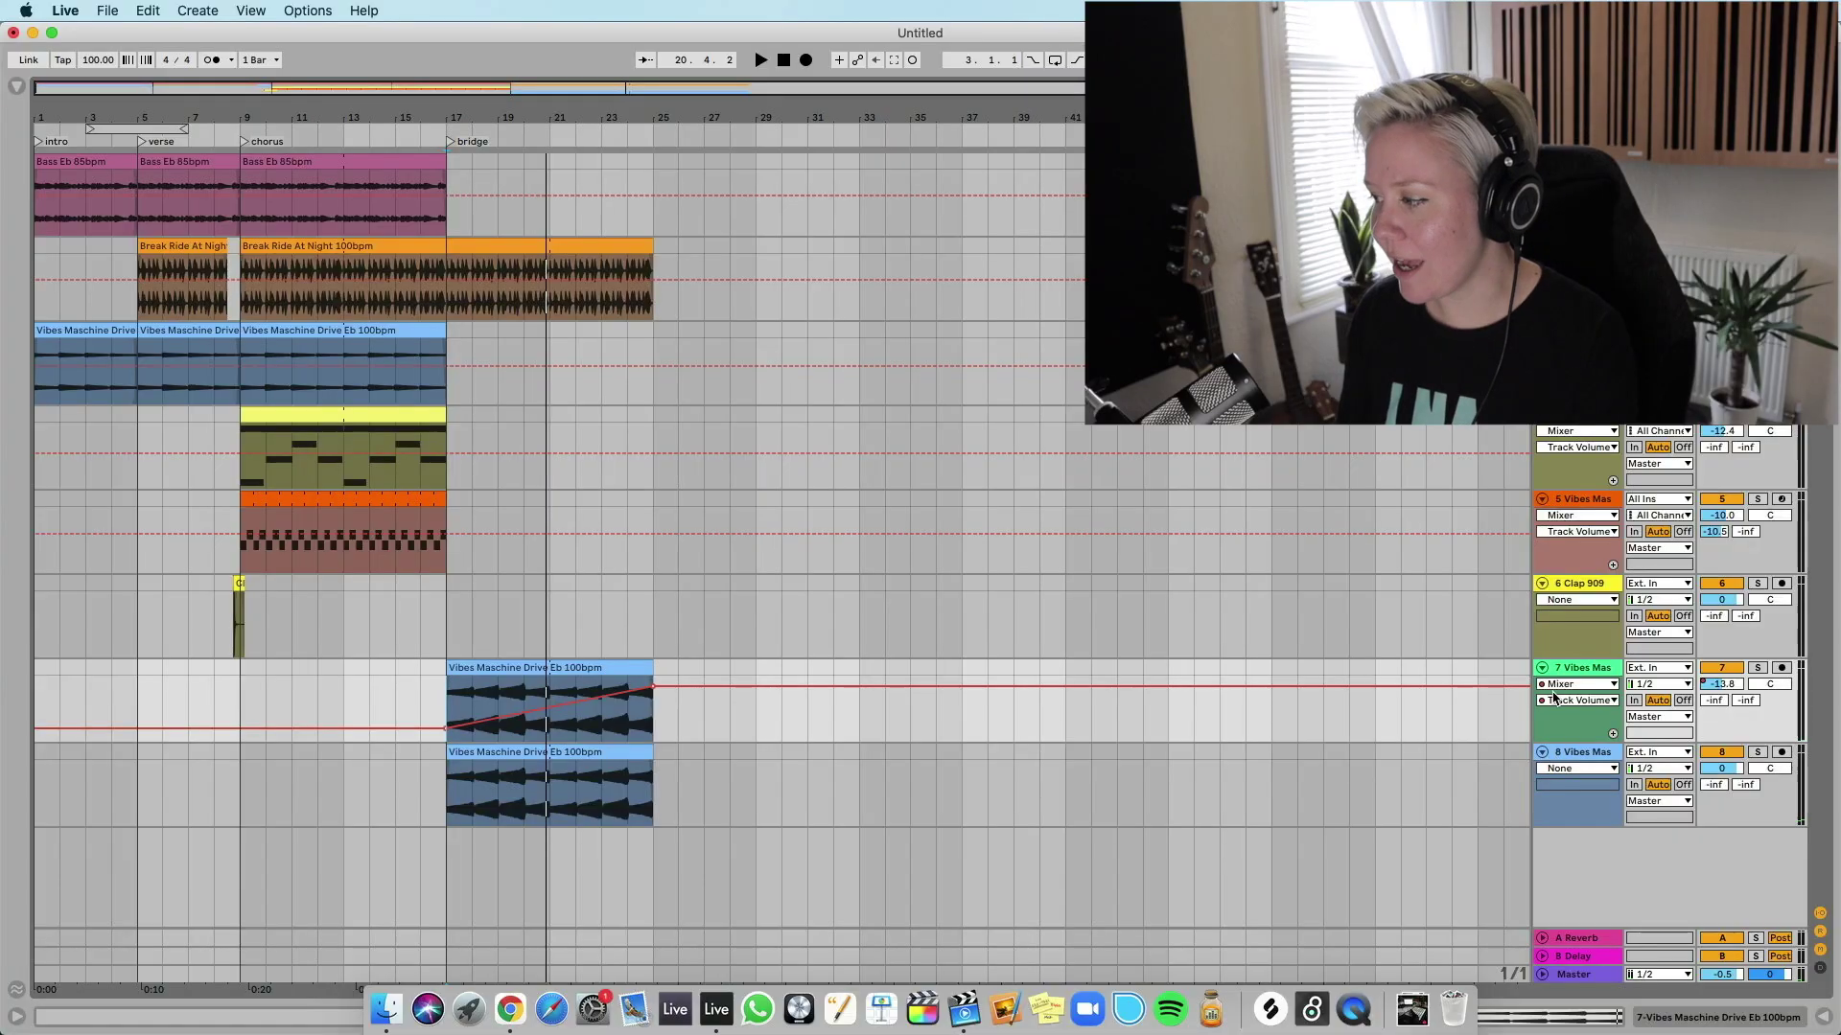
- Reset track 7's automation chooser to none and load Auto Filter onto it
click(1571, 685)
click(1580, 713)
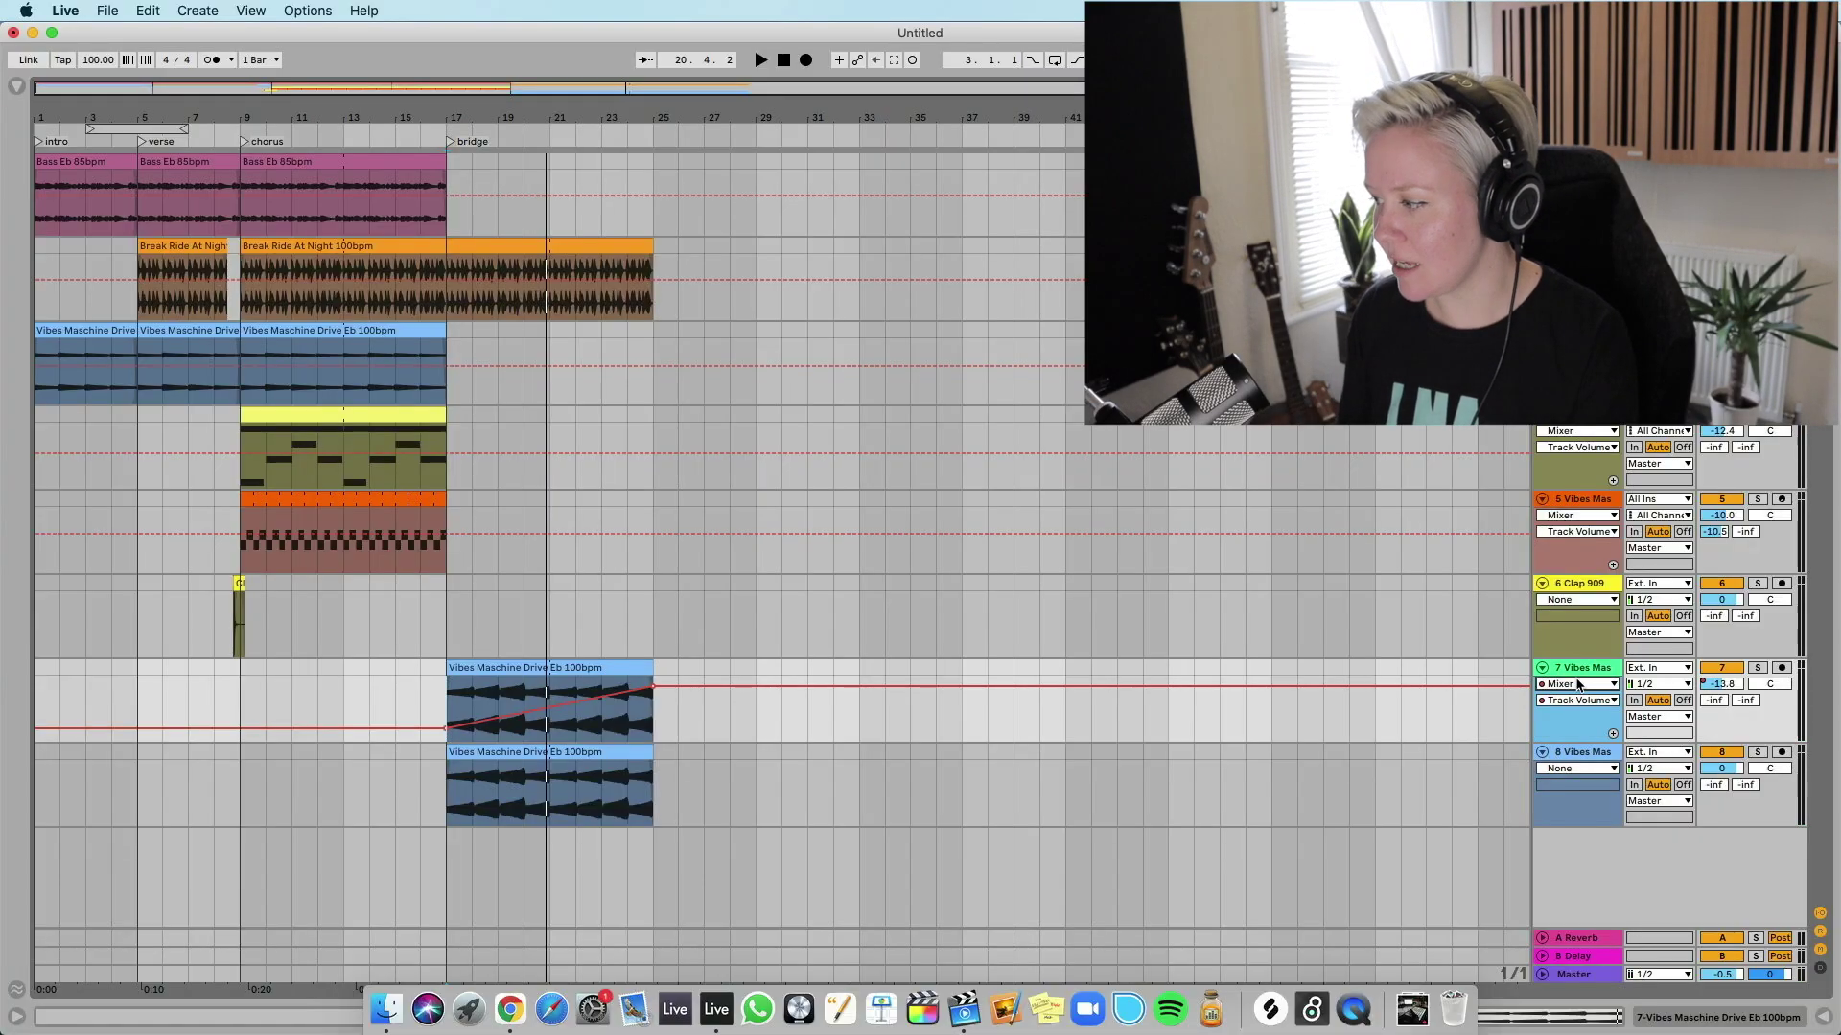
click(1570, 685)
click(1550, 698)
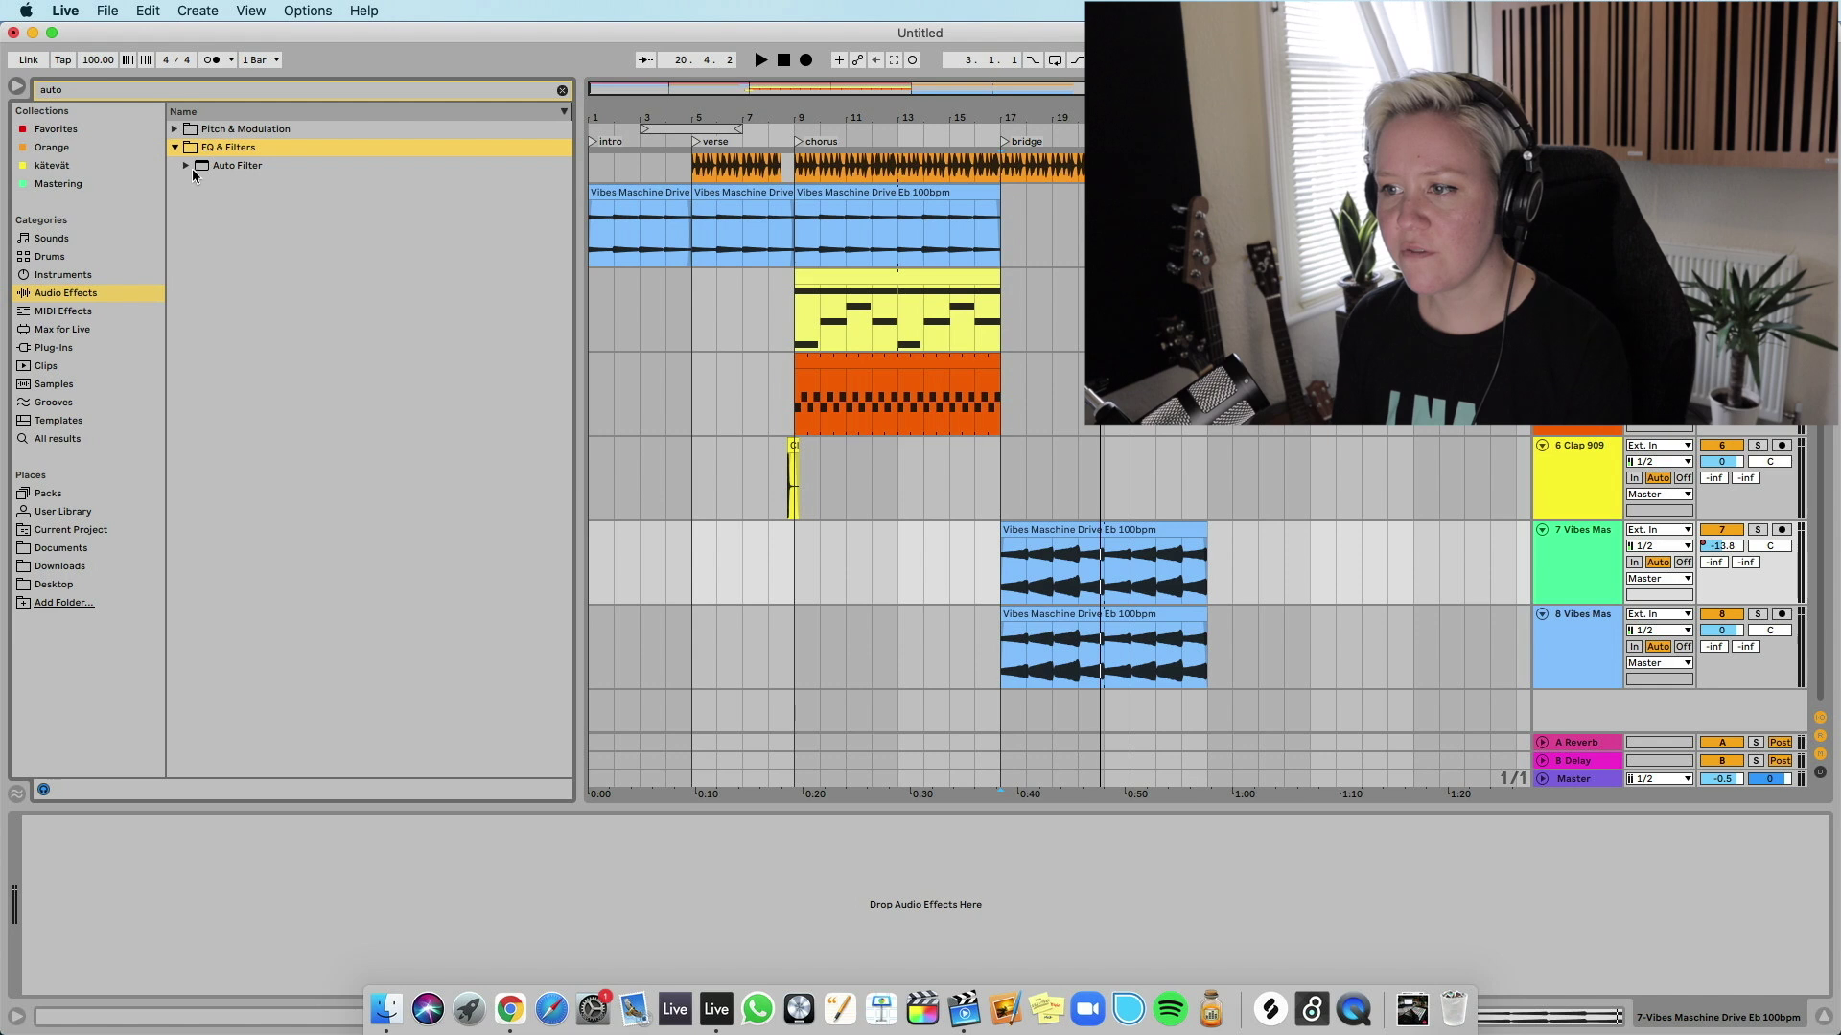
double_click(194, 169)
click(16, 87)
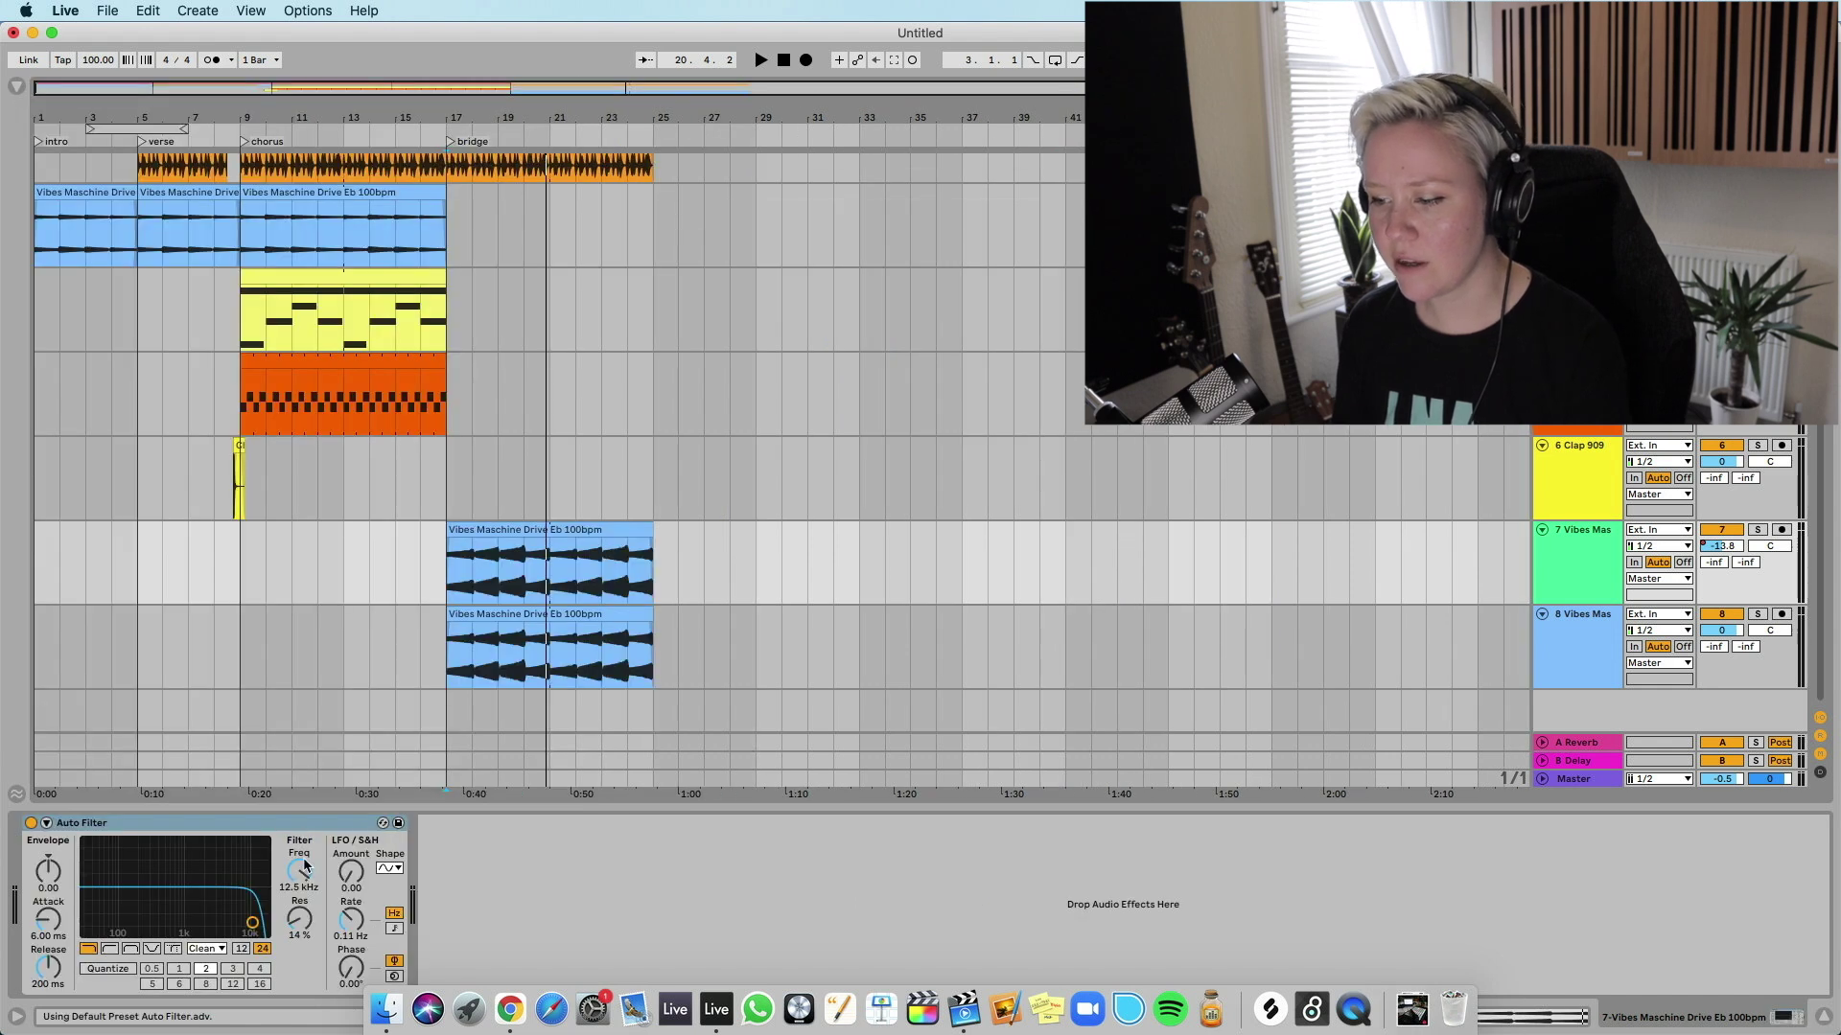
- Automate Auto Filter frequency, dropping it to about 108 Hz at bar 17 so it sweeps up
click(303, 868)
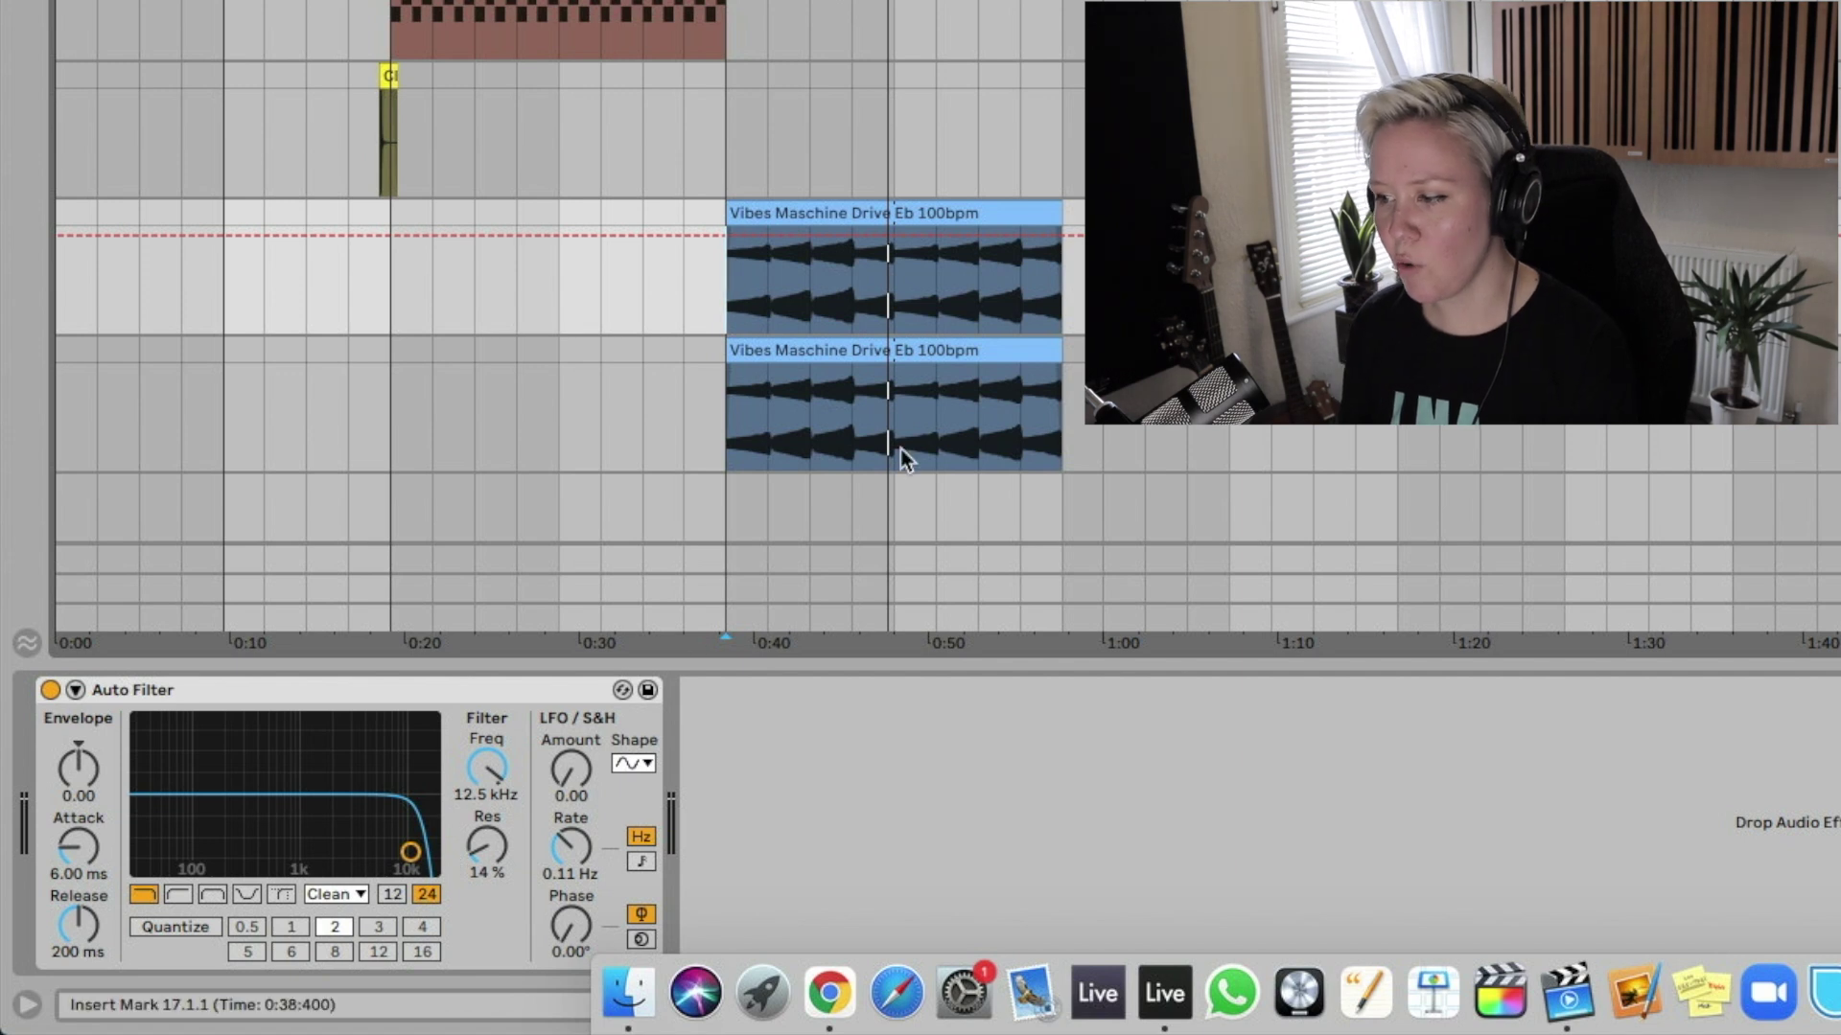
click(1069, 236)
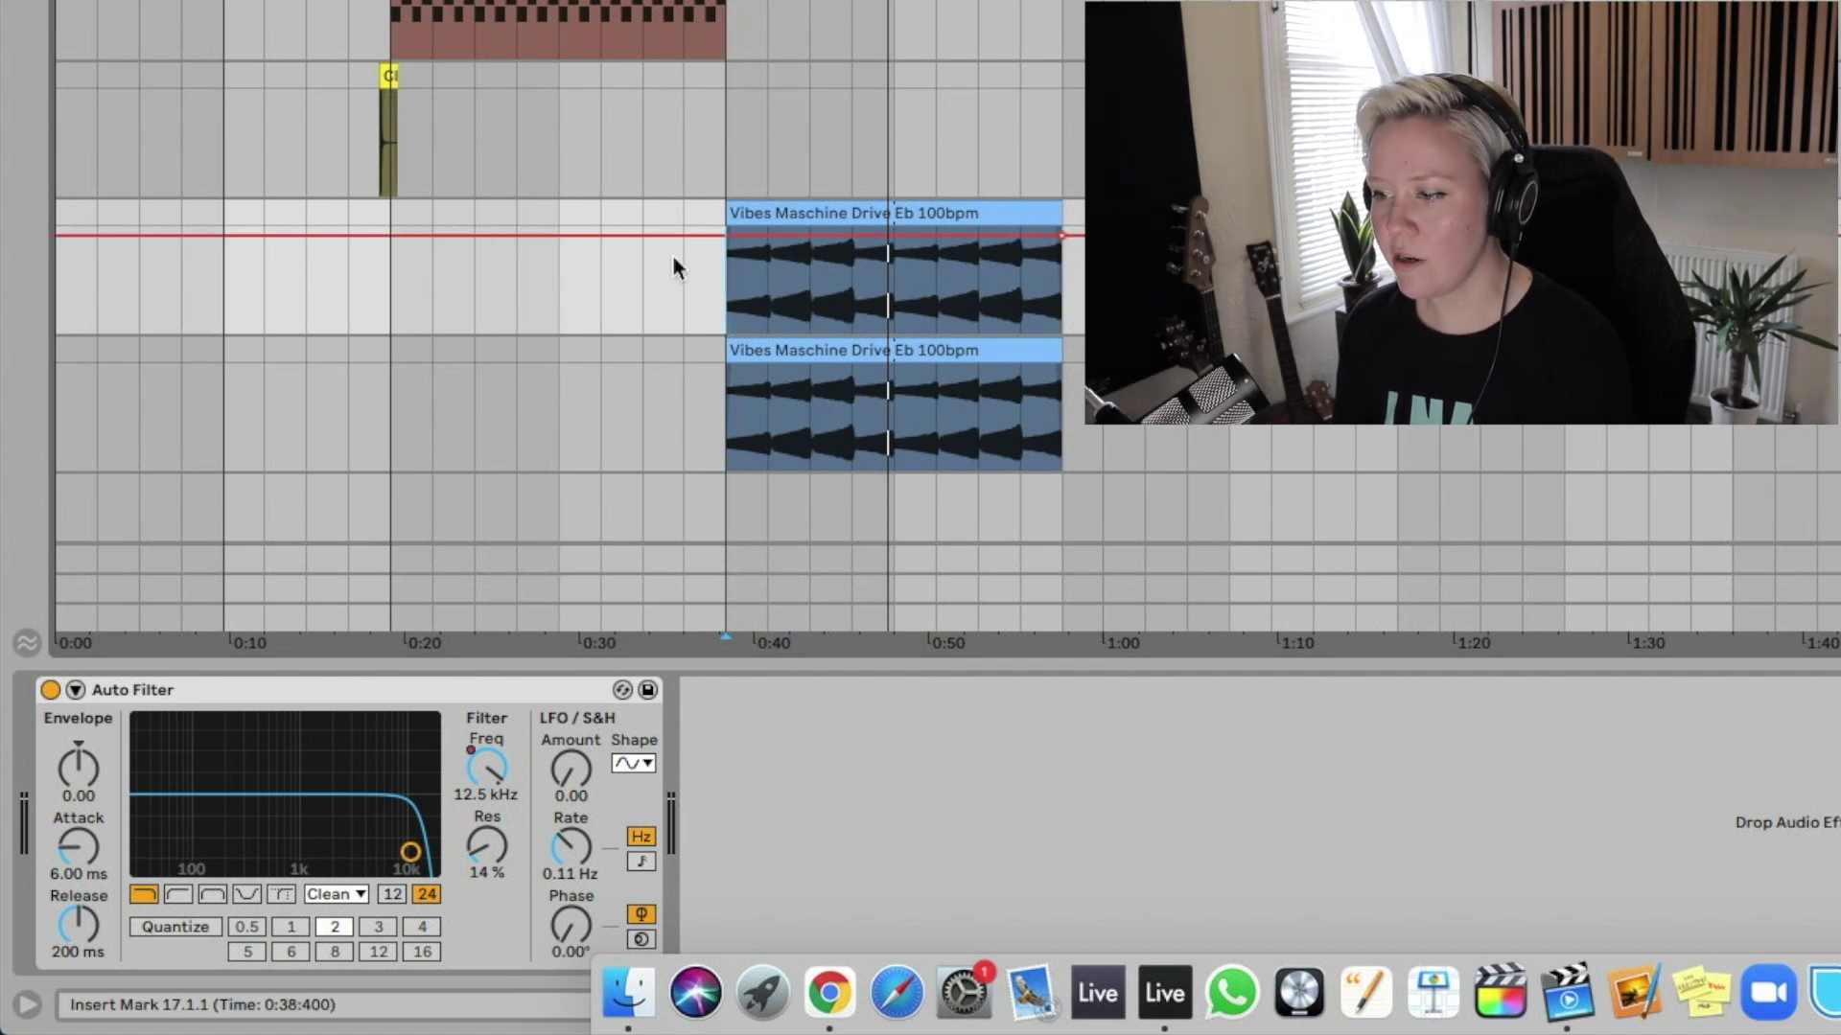
click(696, 236)
click(726, 234)
drag(727, 234, 726, 321)
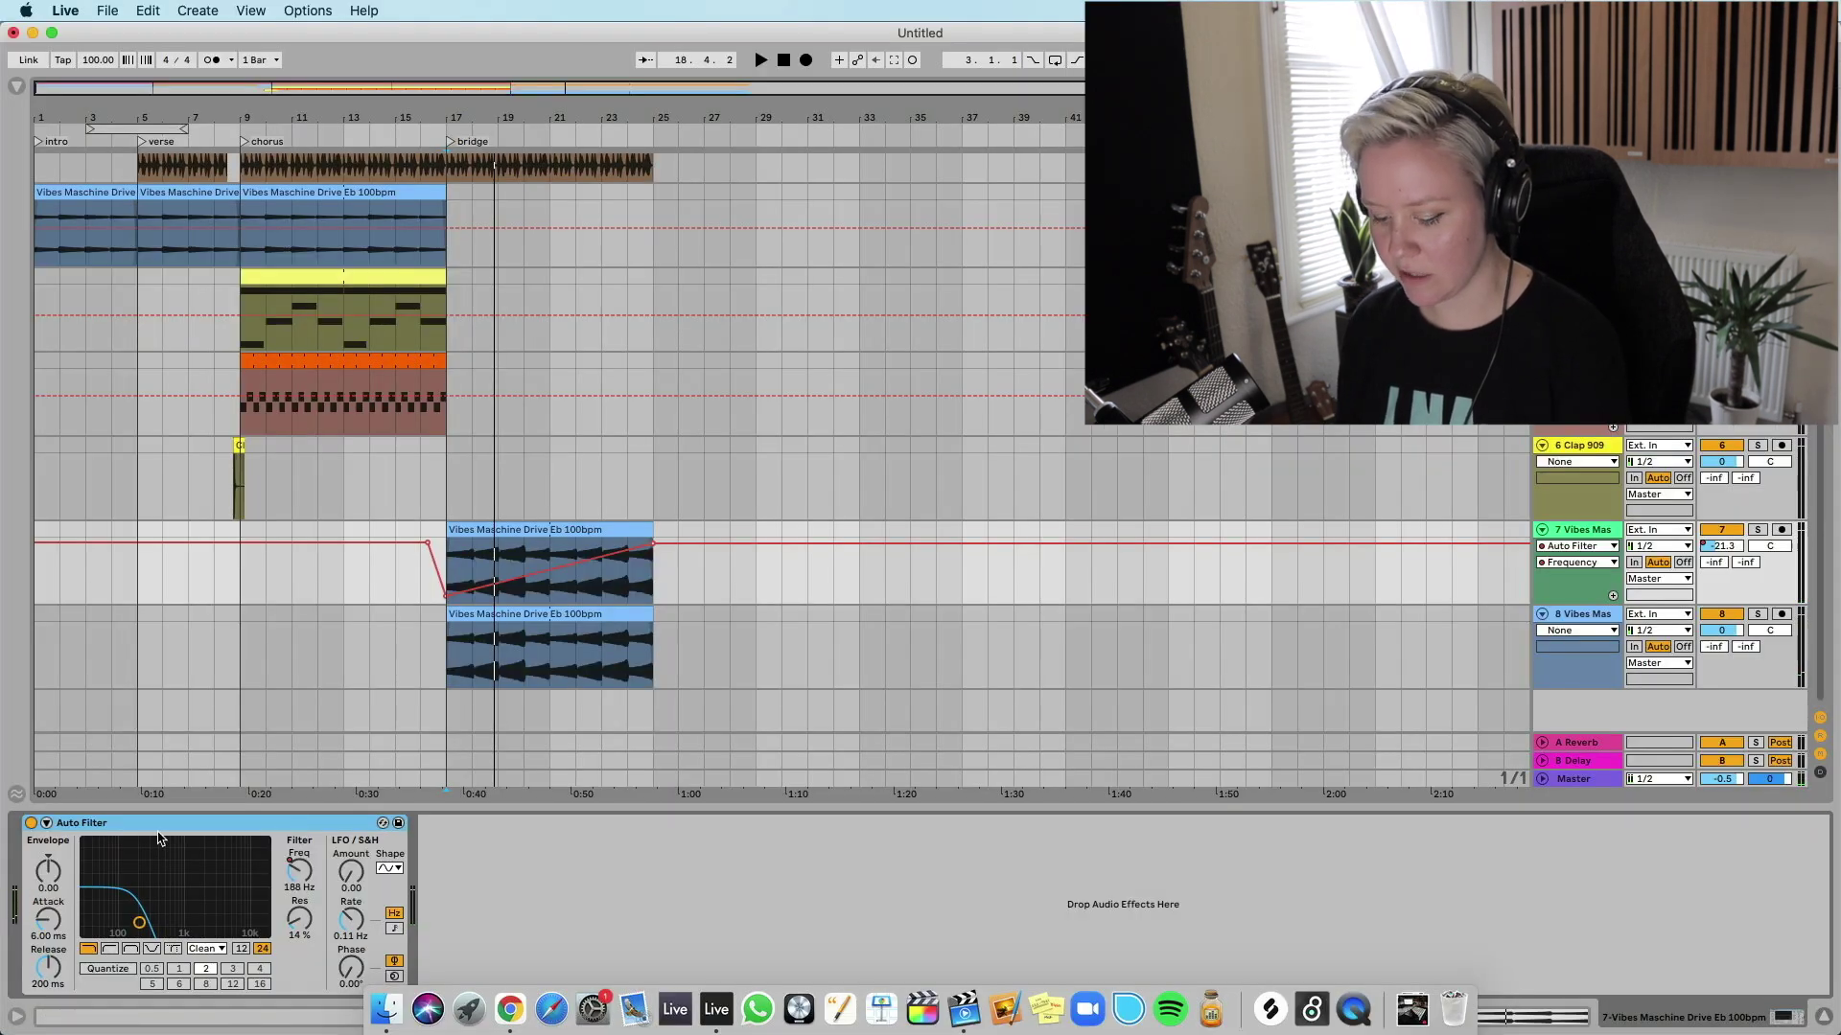
click(1588, 605)
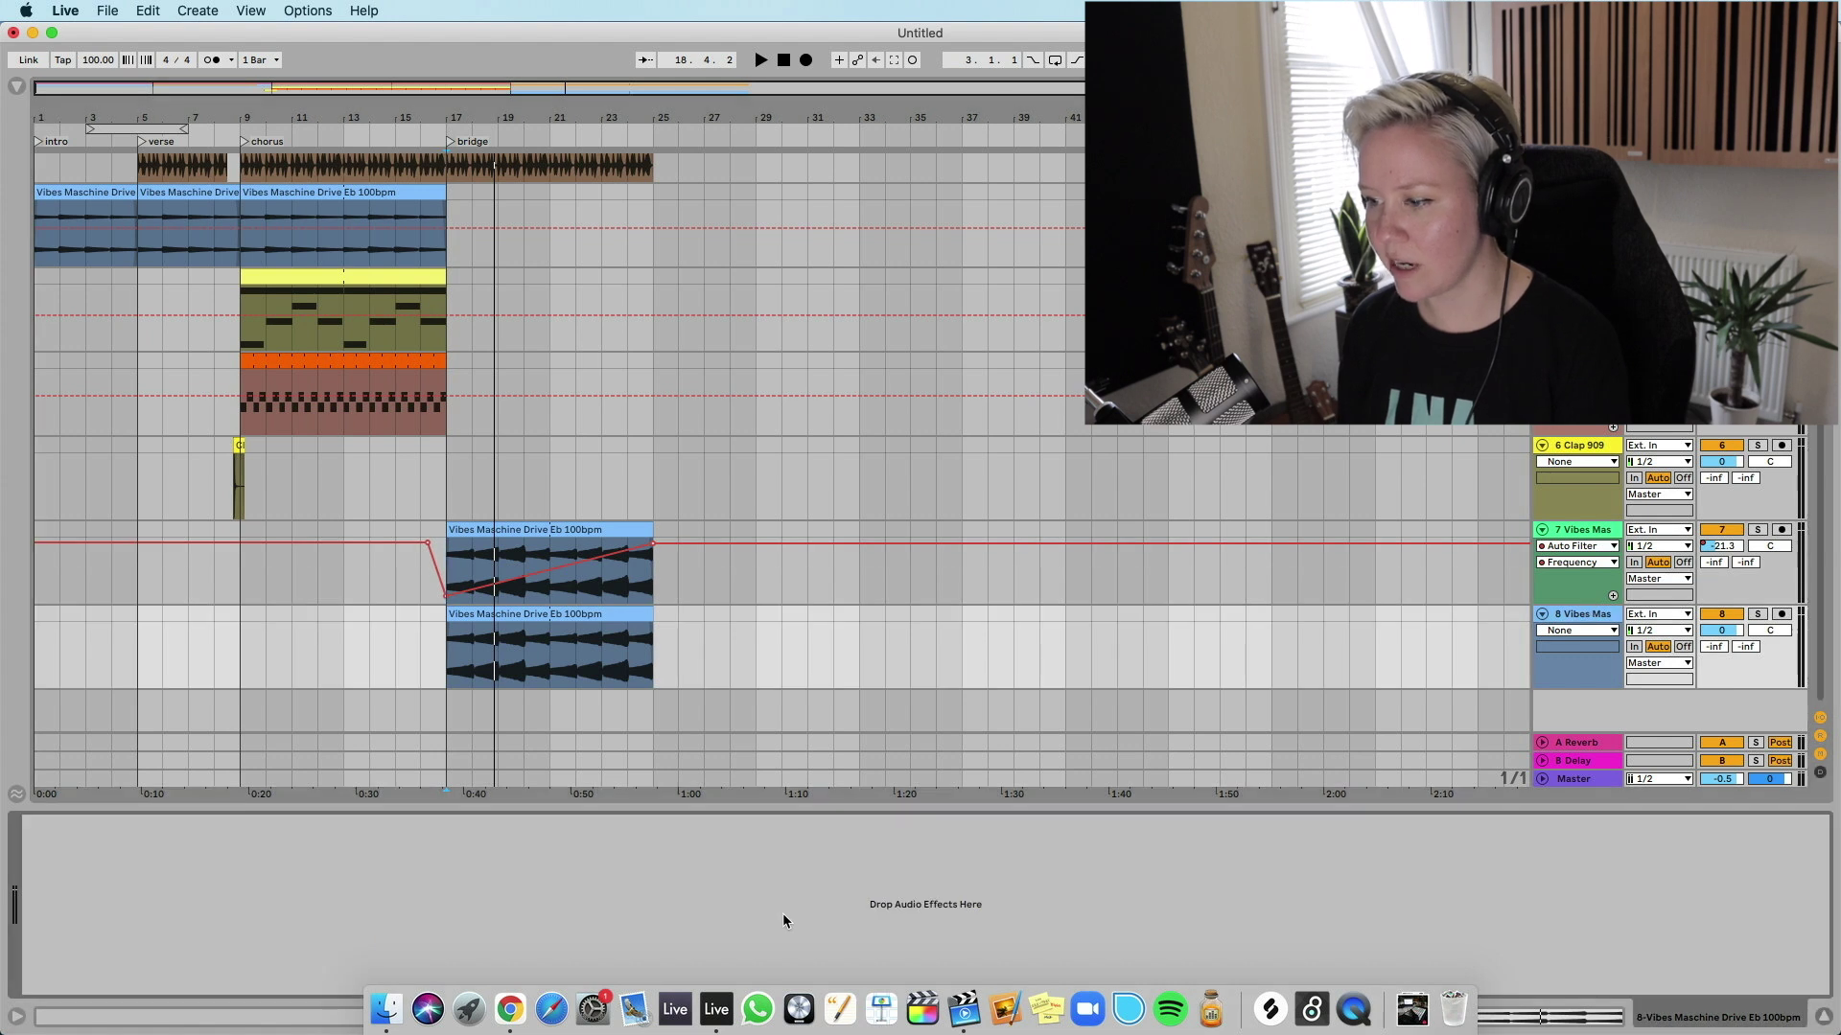
key(super+z)
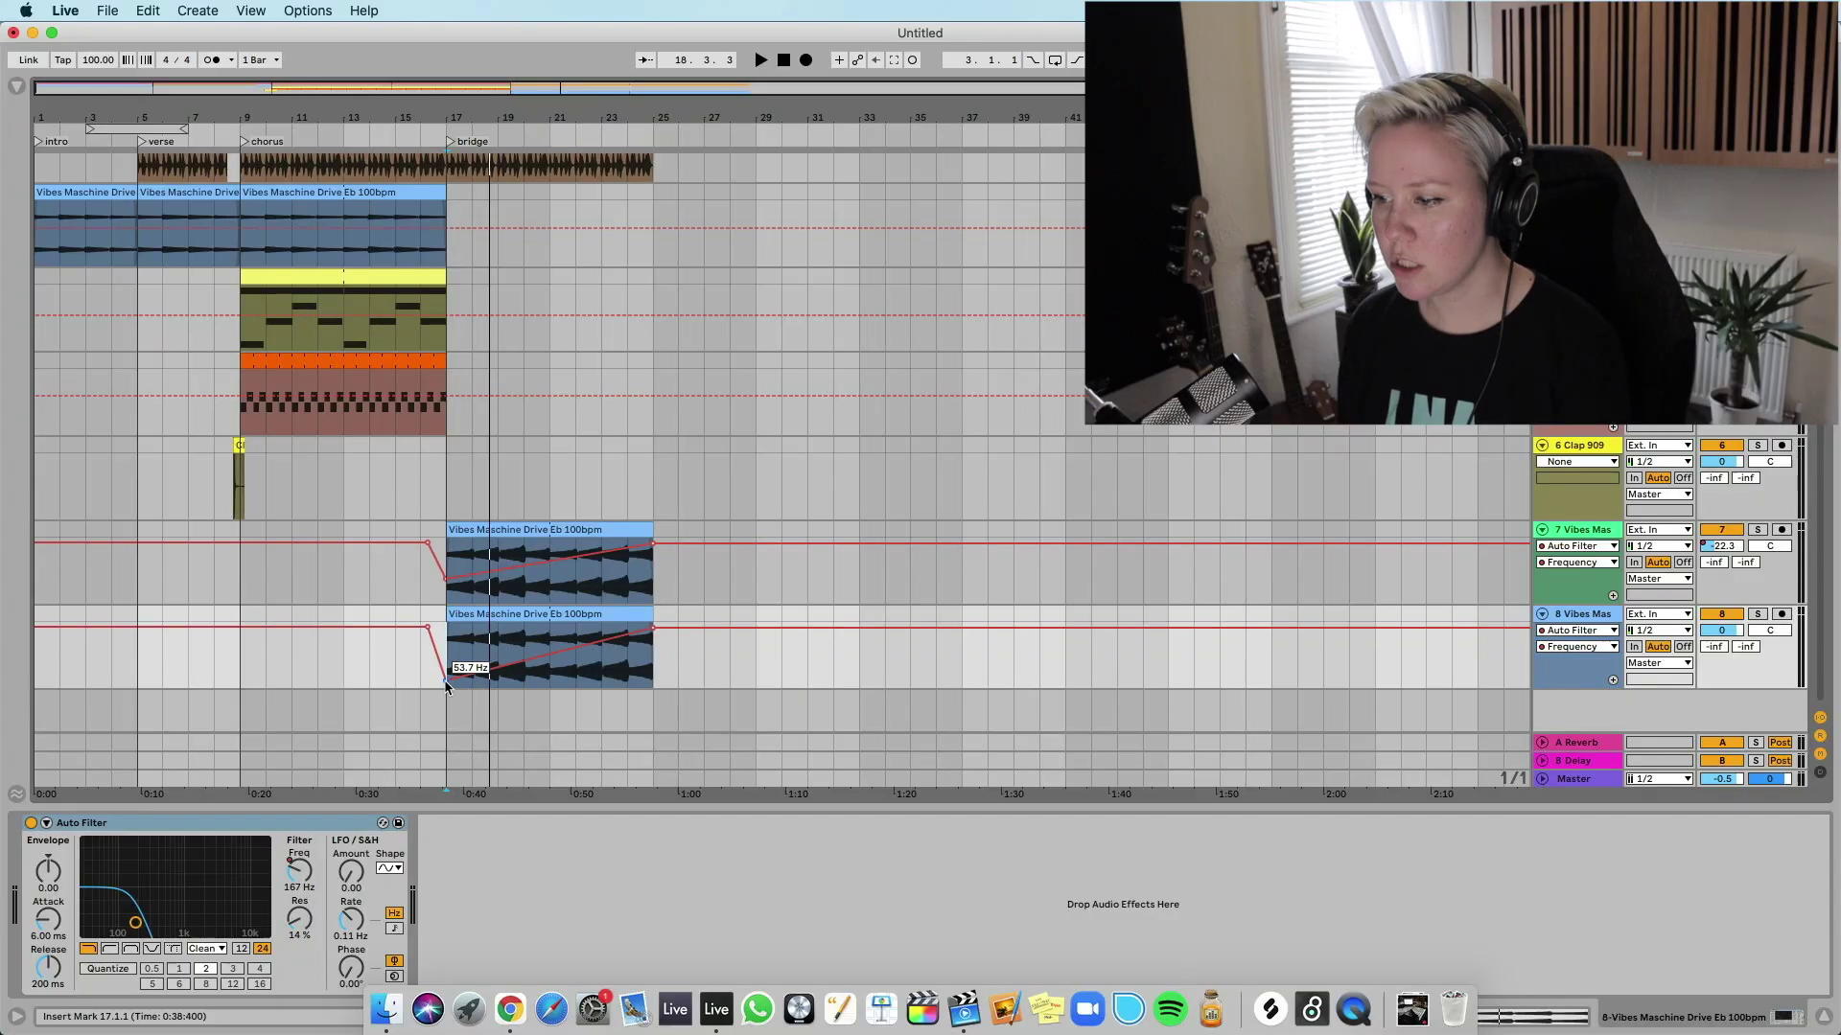
- Play from just before bar 17 to hear the filtered fade-in, then turn Automation Mode off
key(a)
scroll(895, 472, up, 5)
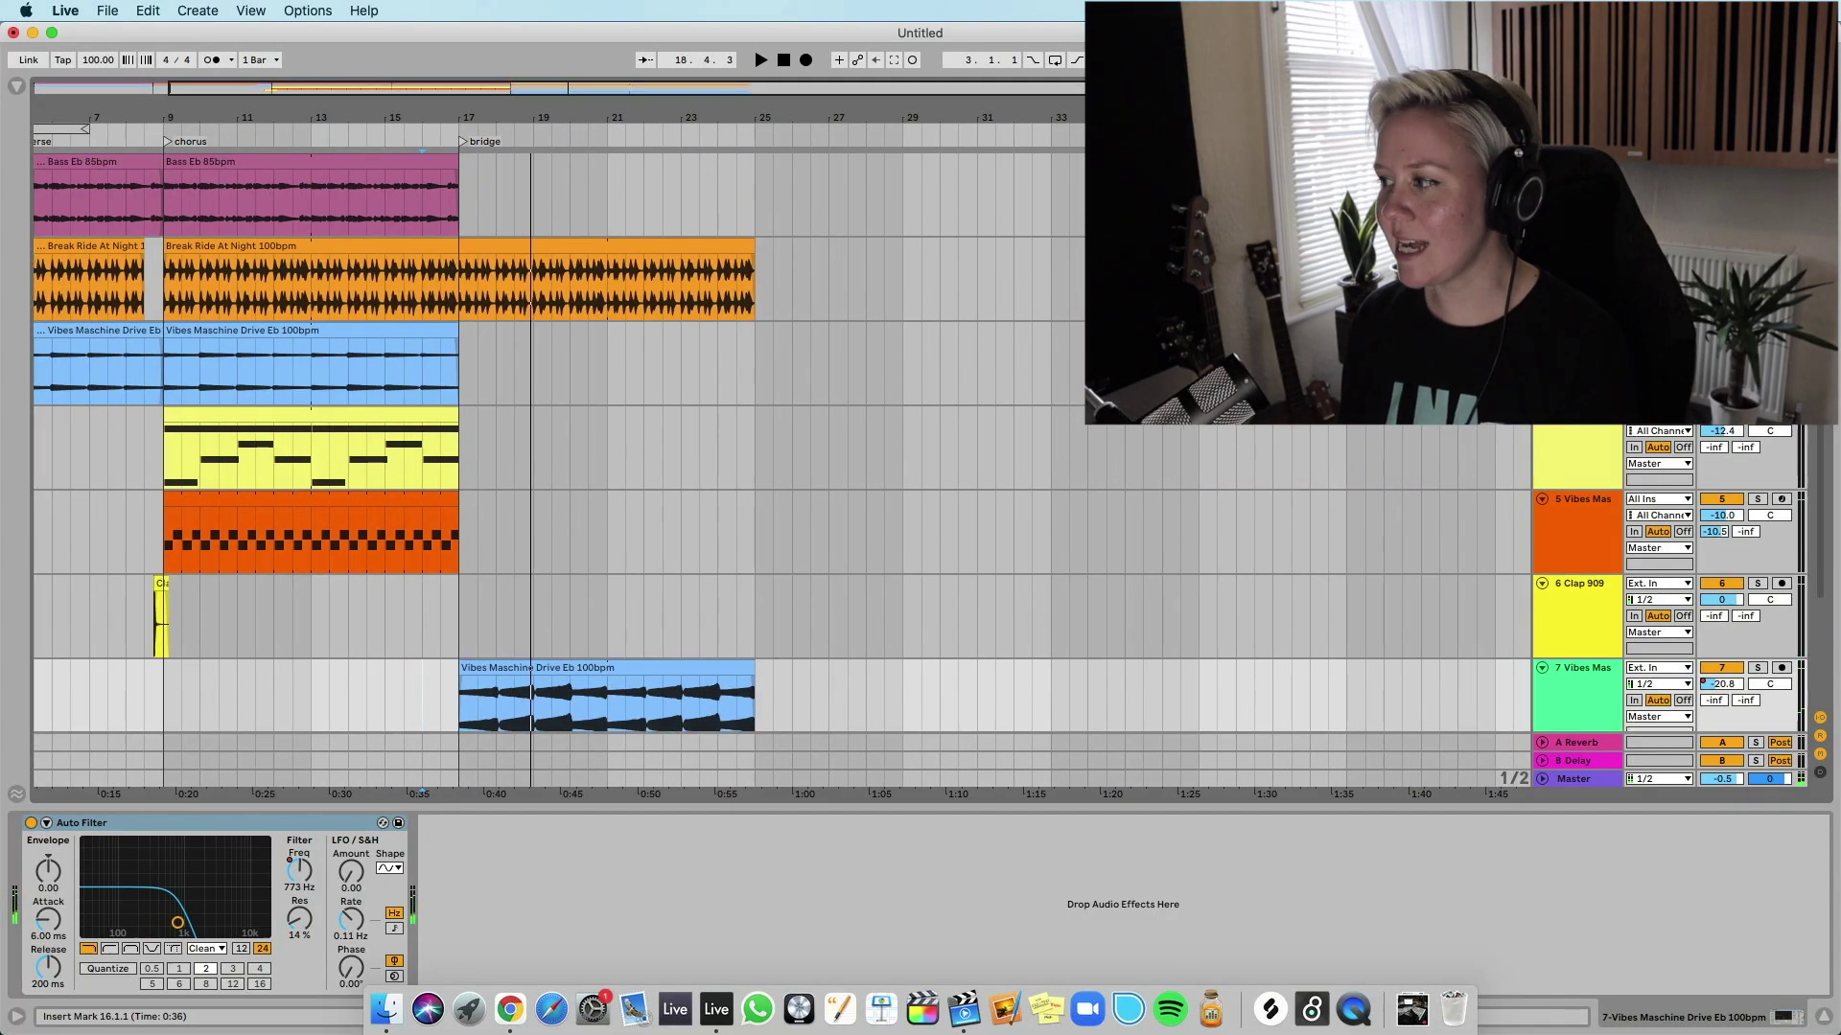
scroll(896, 472, up, 3)
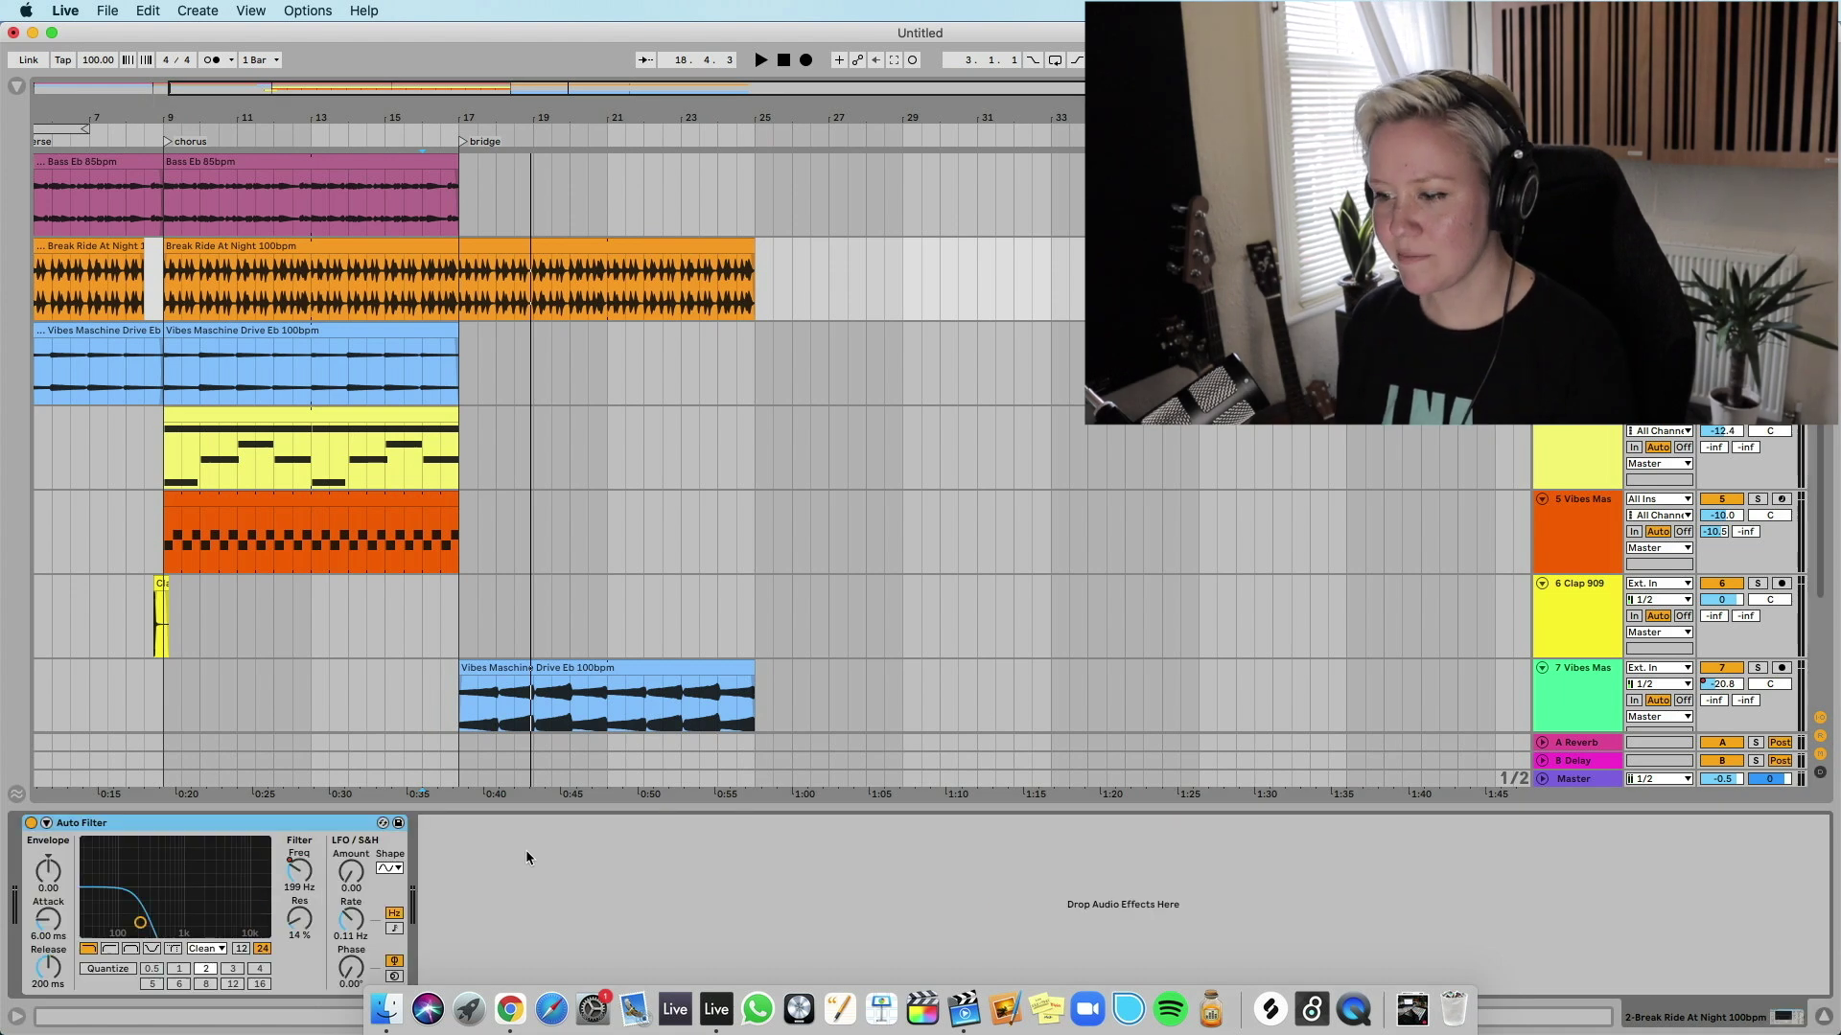
click(443, 287)
key(a)
key(space)
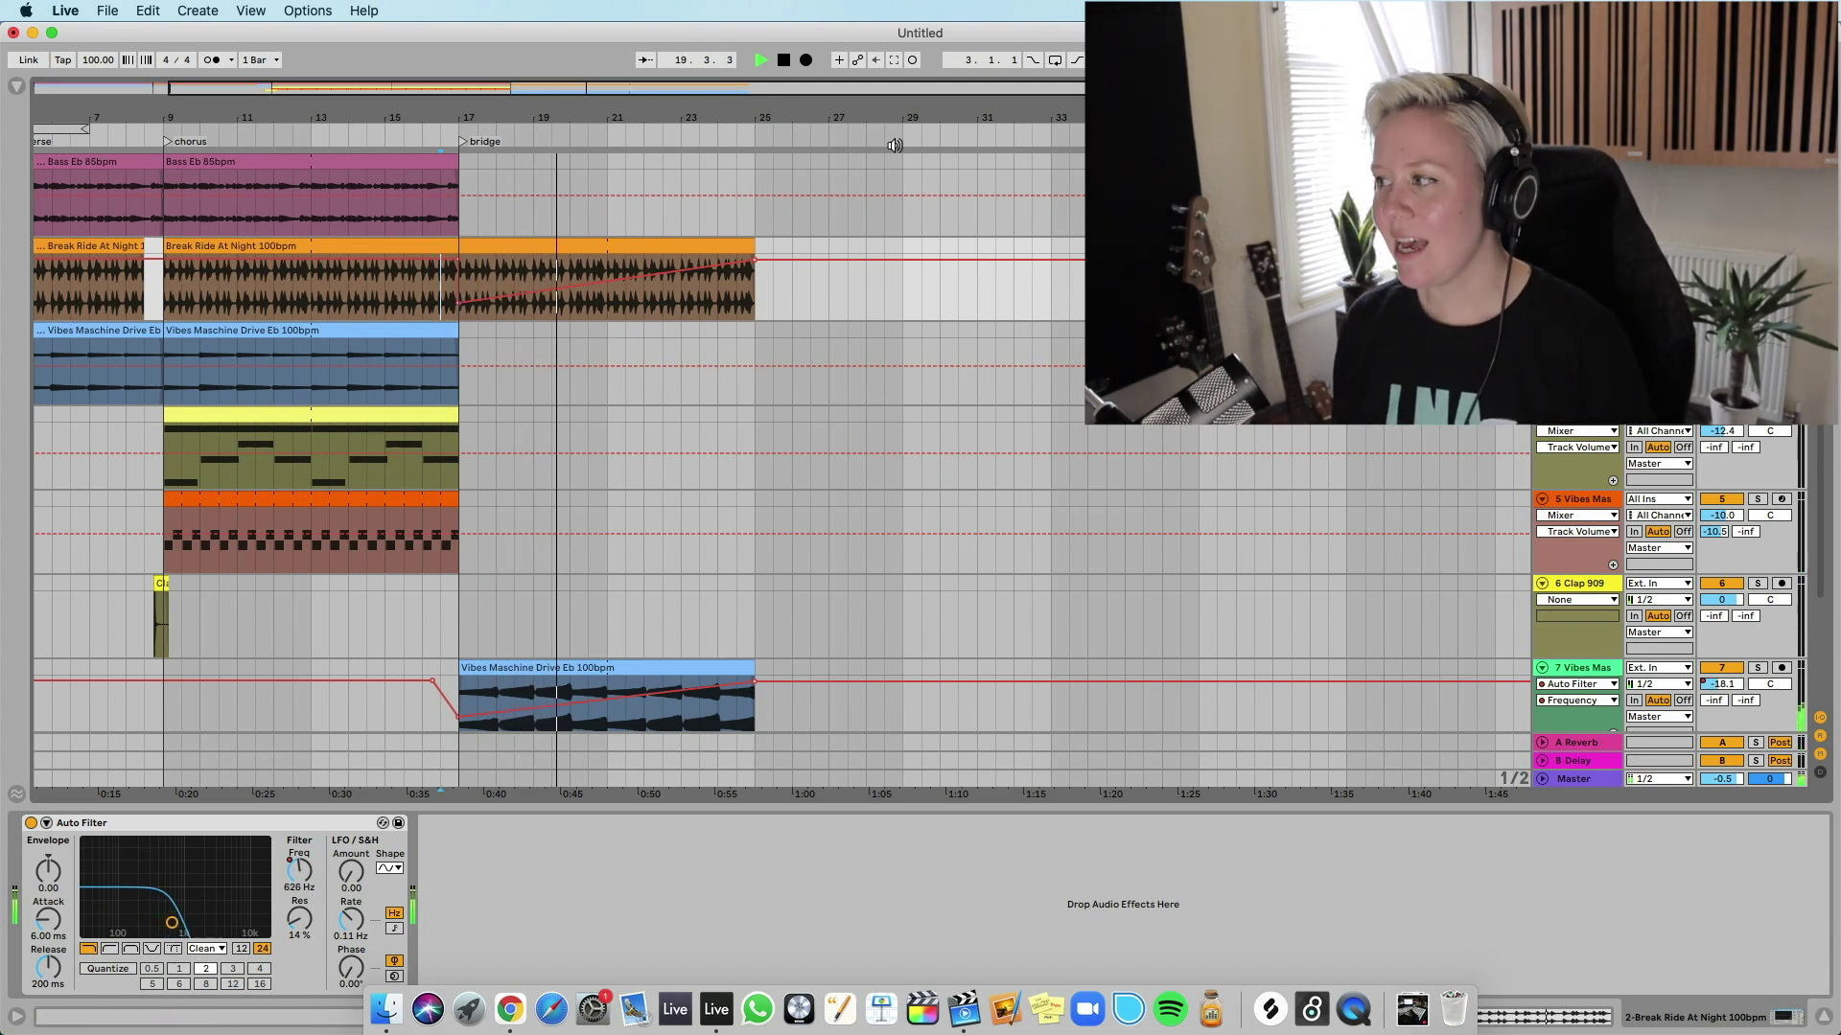
key(a)
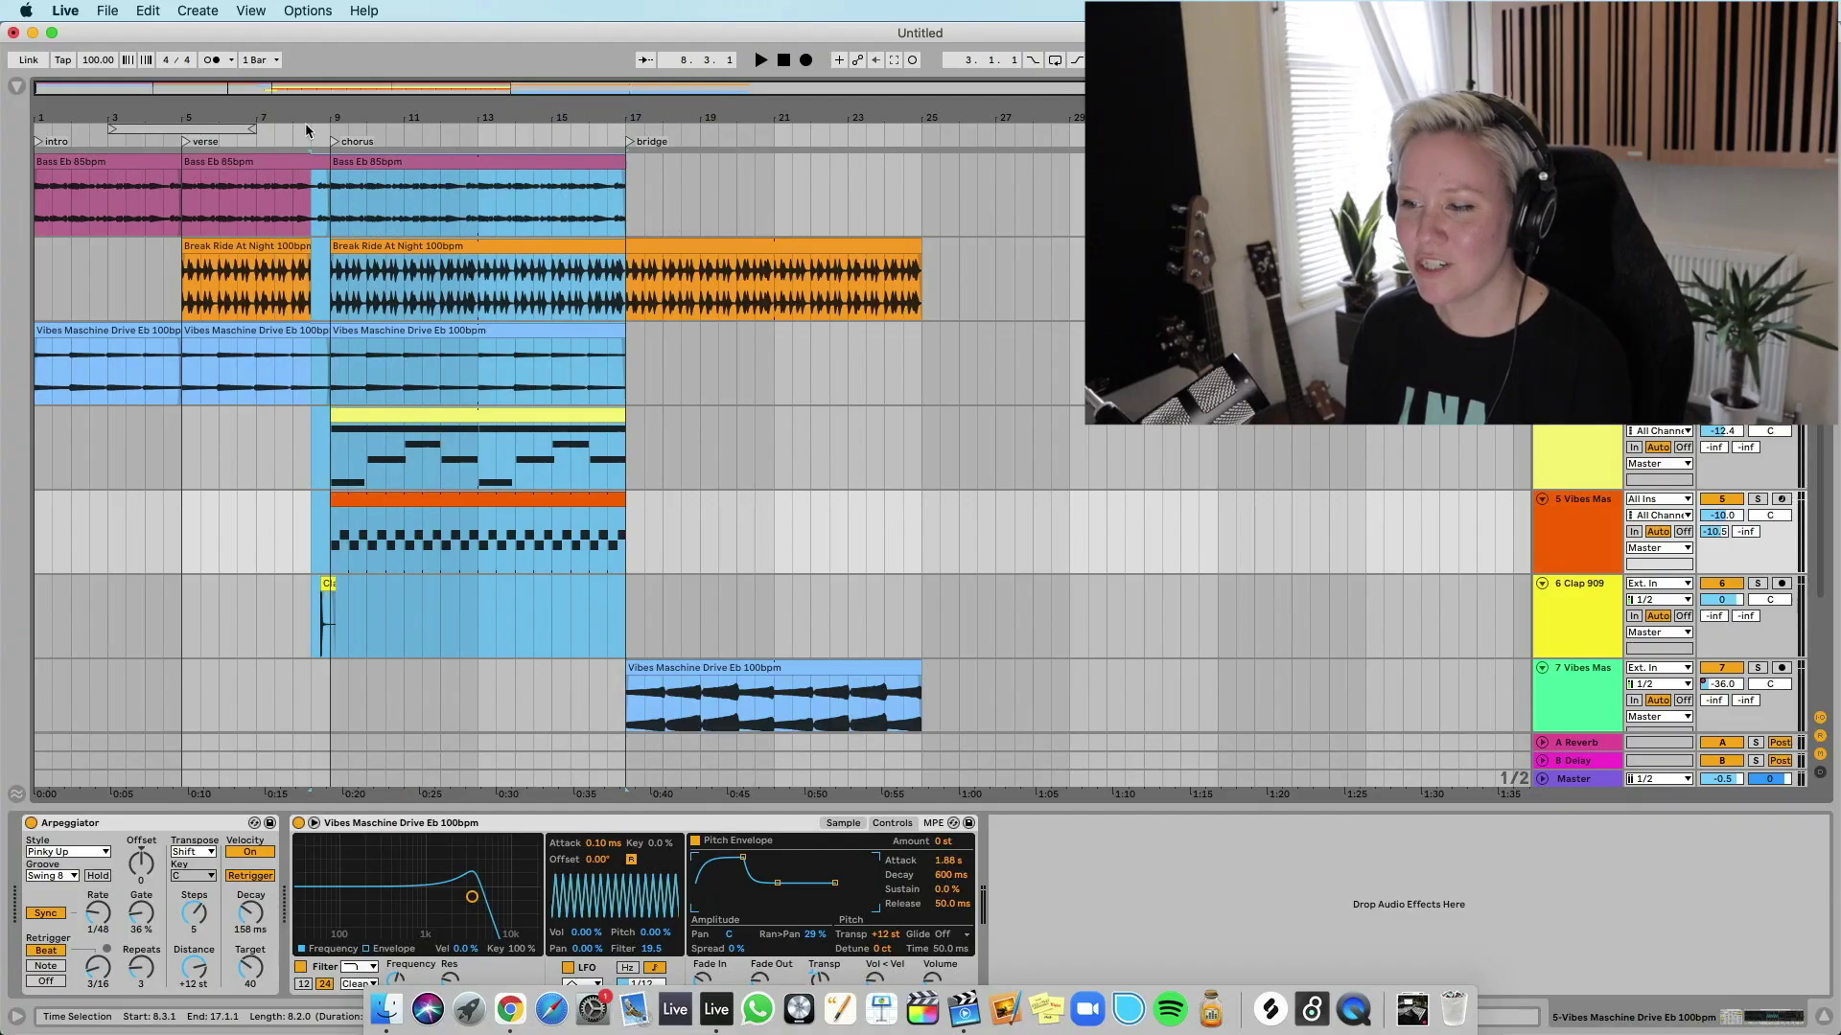
- Select the chorus clips across bars 9–17 and paste them at bar 25
drag(320, 113, 311, 113)
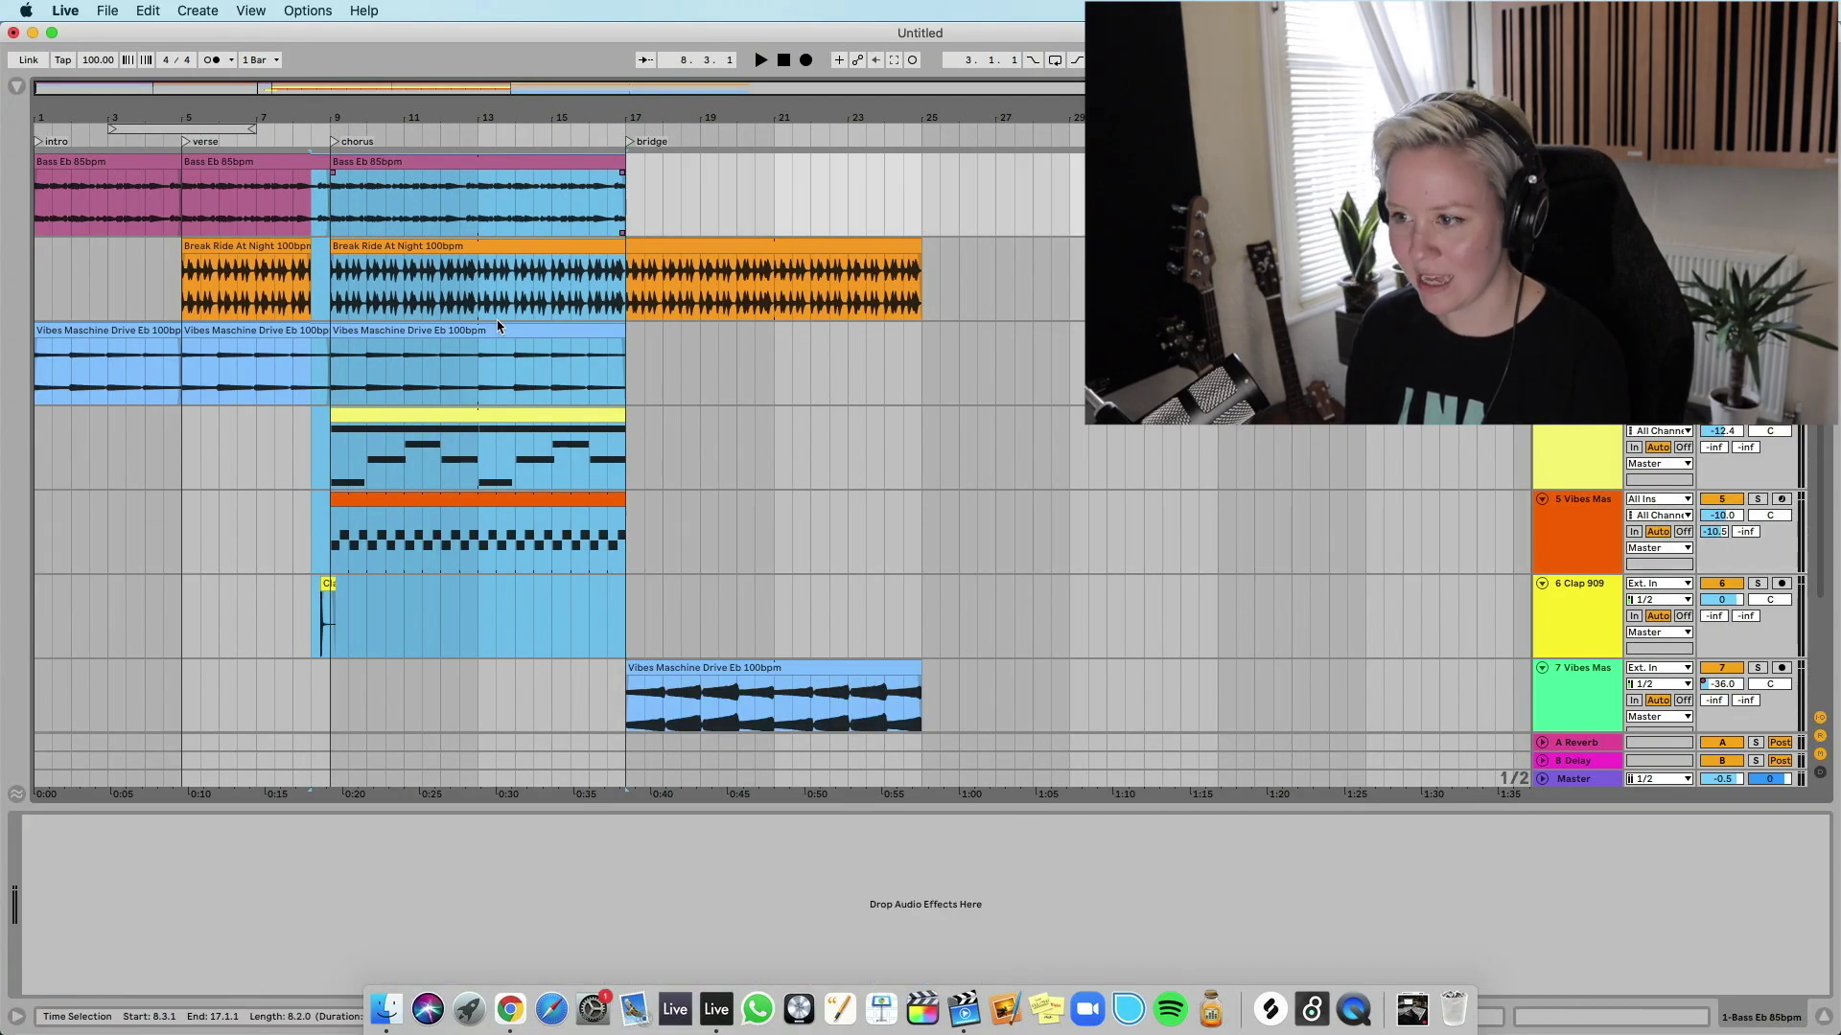
drag(625, 628, 333, 191)
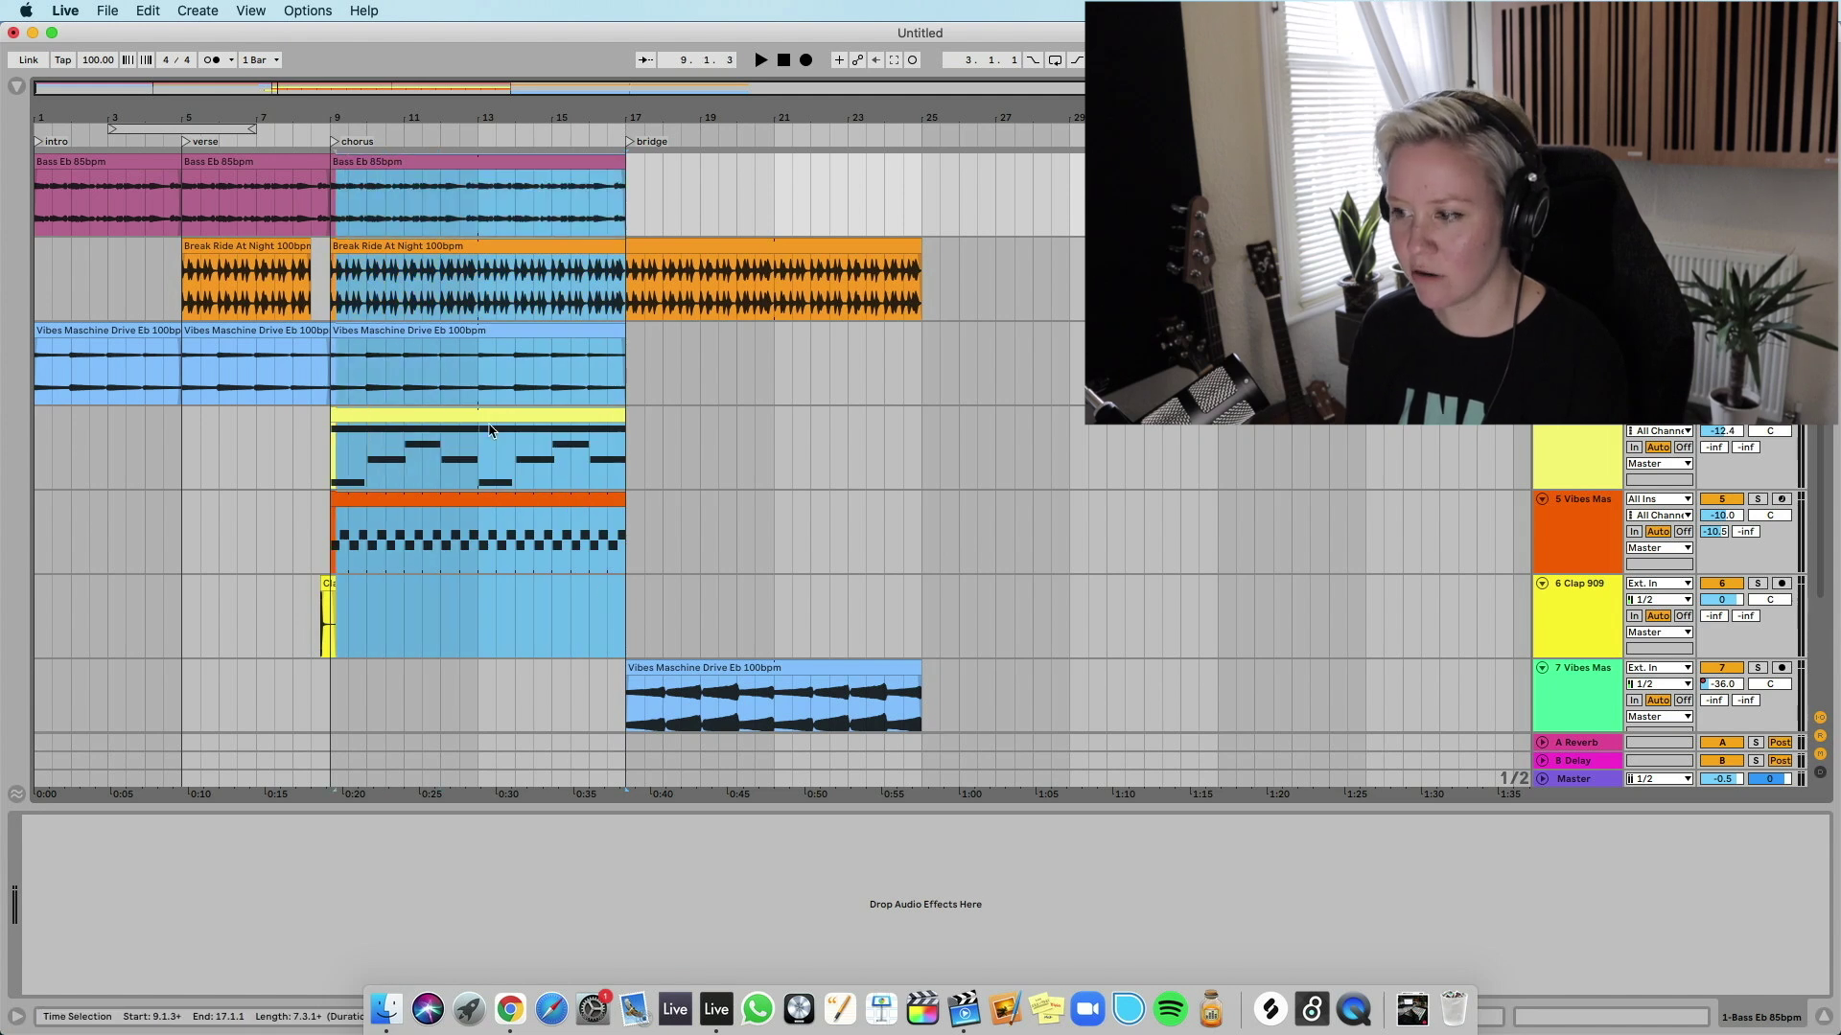
click(625, 635)
drag(625, 635, 332, 191)
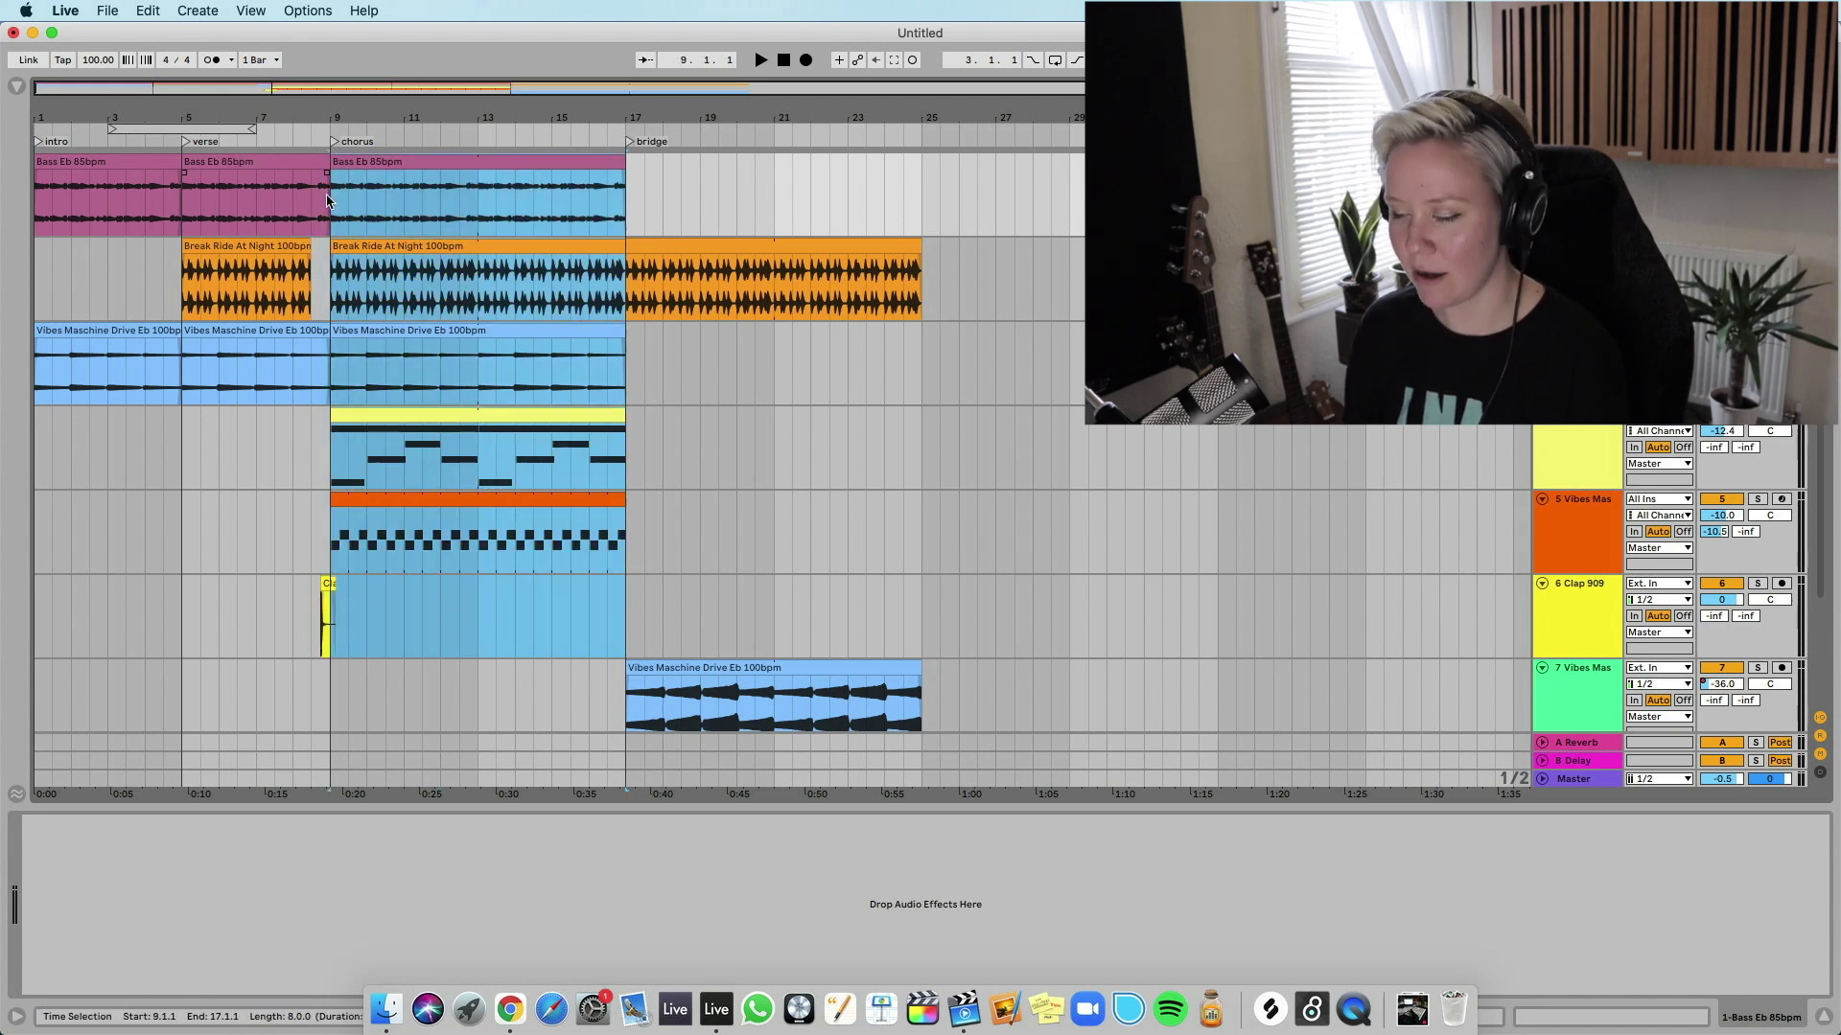
key(super+v)
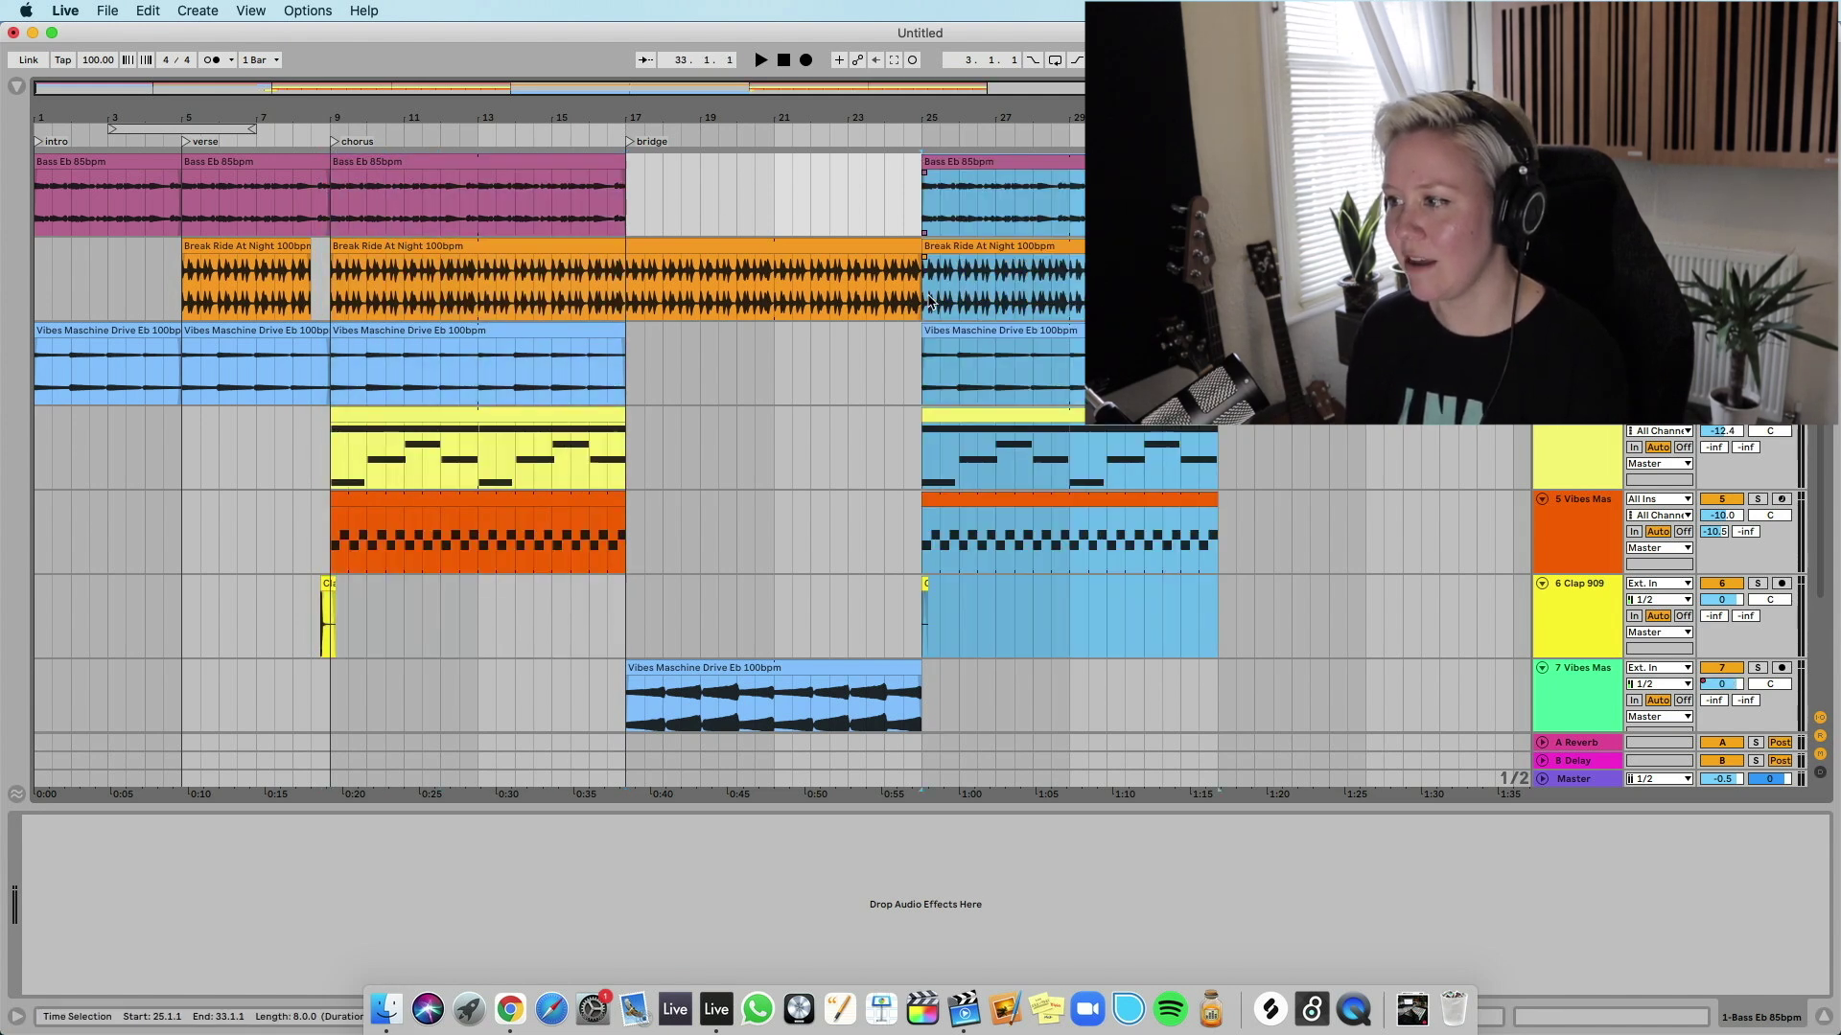
- Paste the Clap 909 fill at 24.4.1, just before the repeated chorus
click(912, 247)
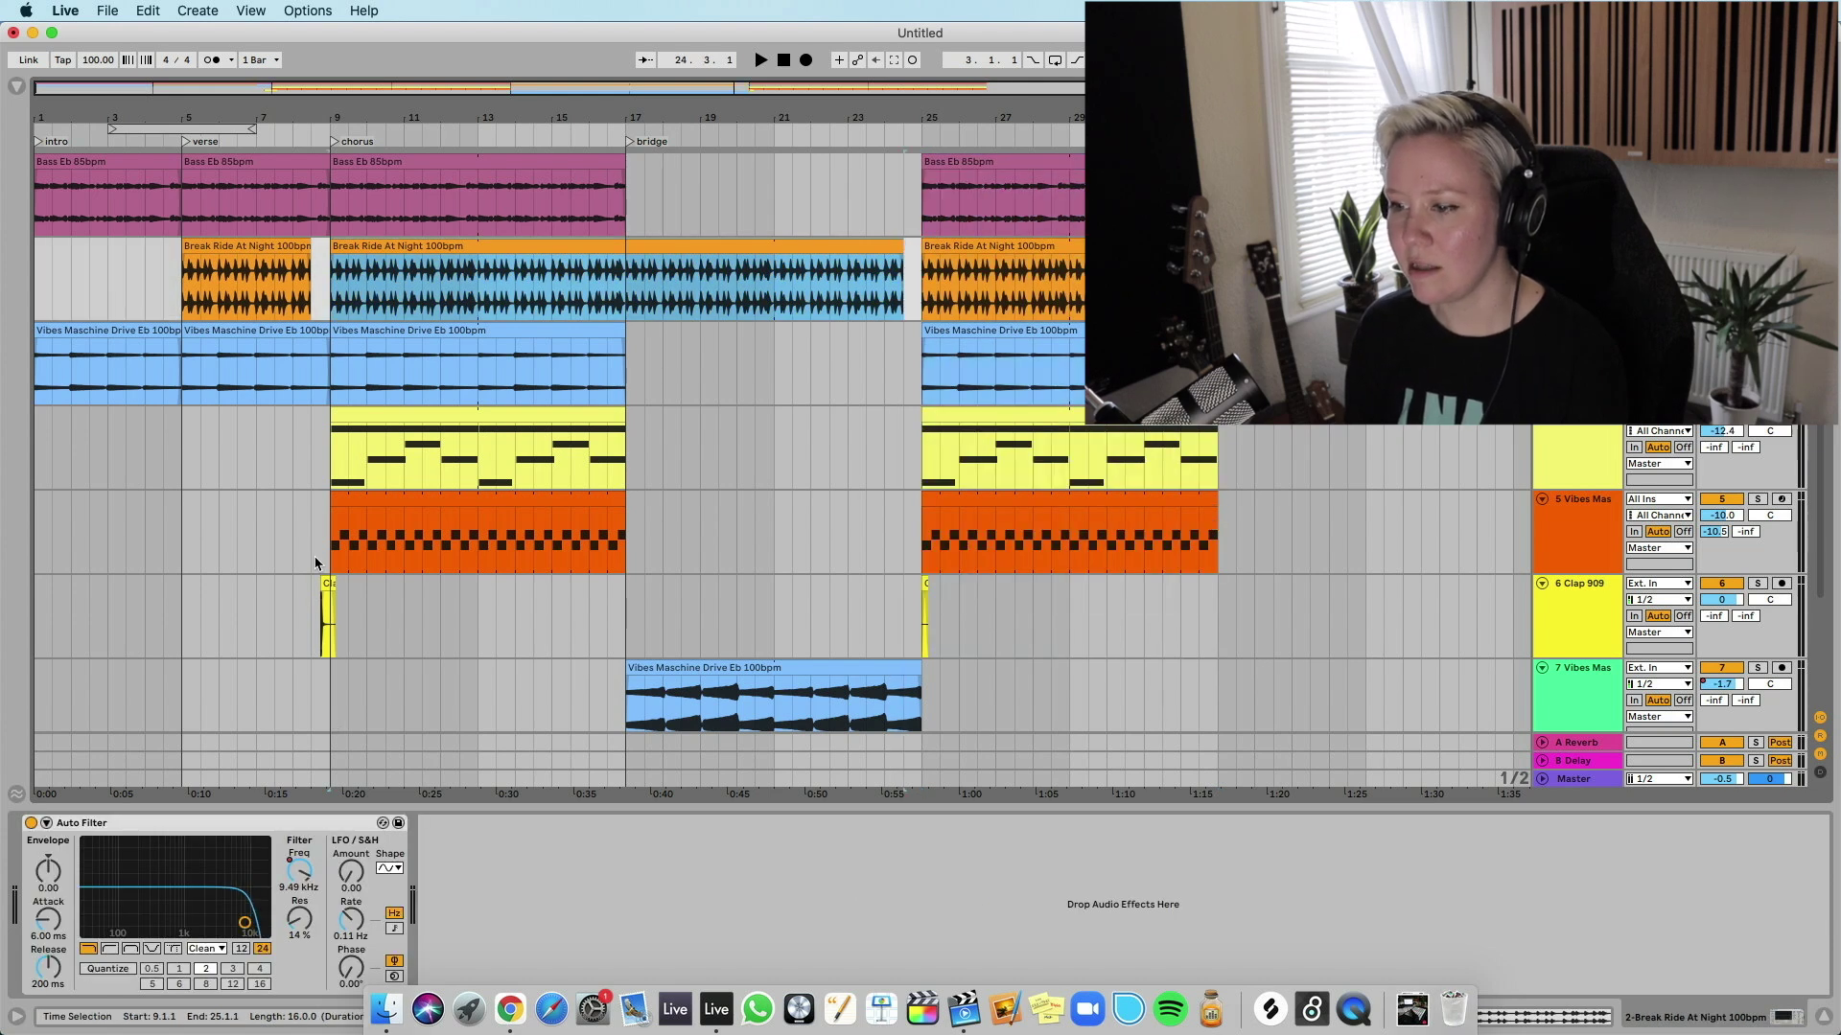
click(326, 583)
scroll(699, 666, up, 5)
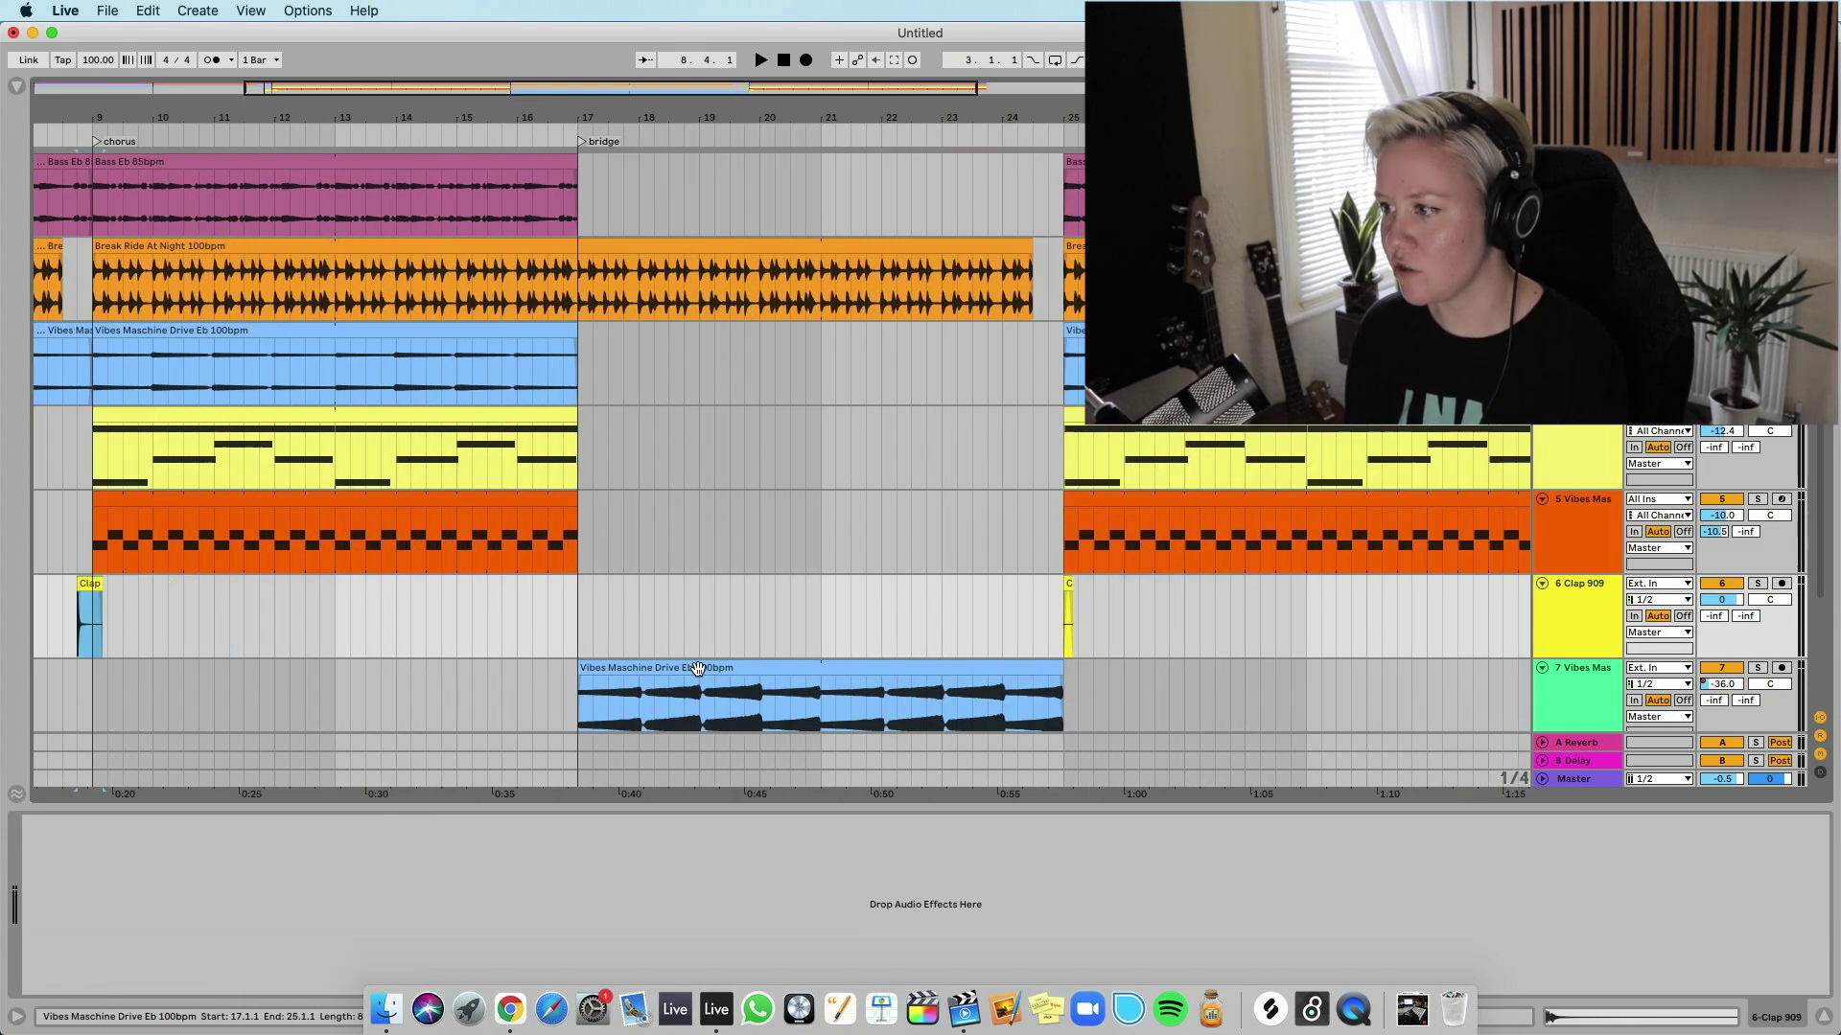
click(1279, 615)
key(super+v)
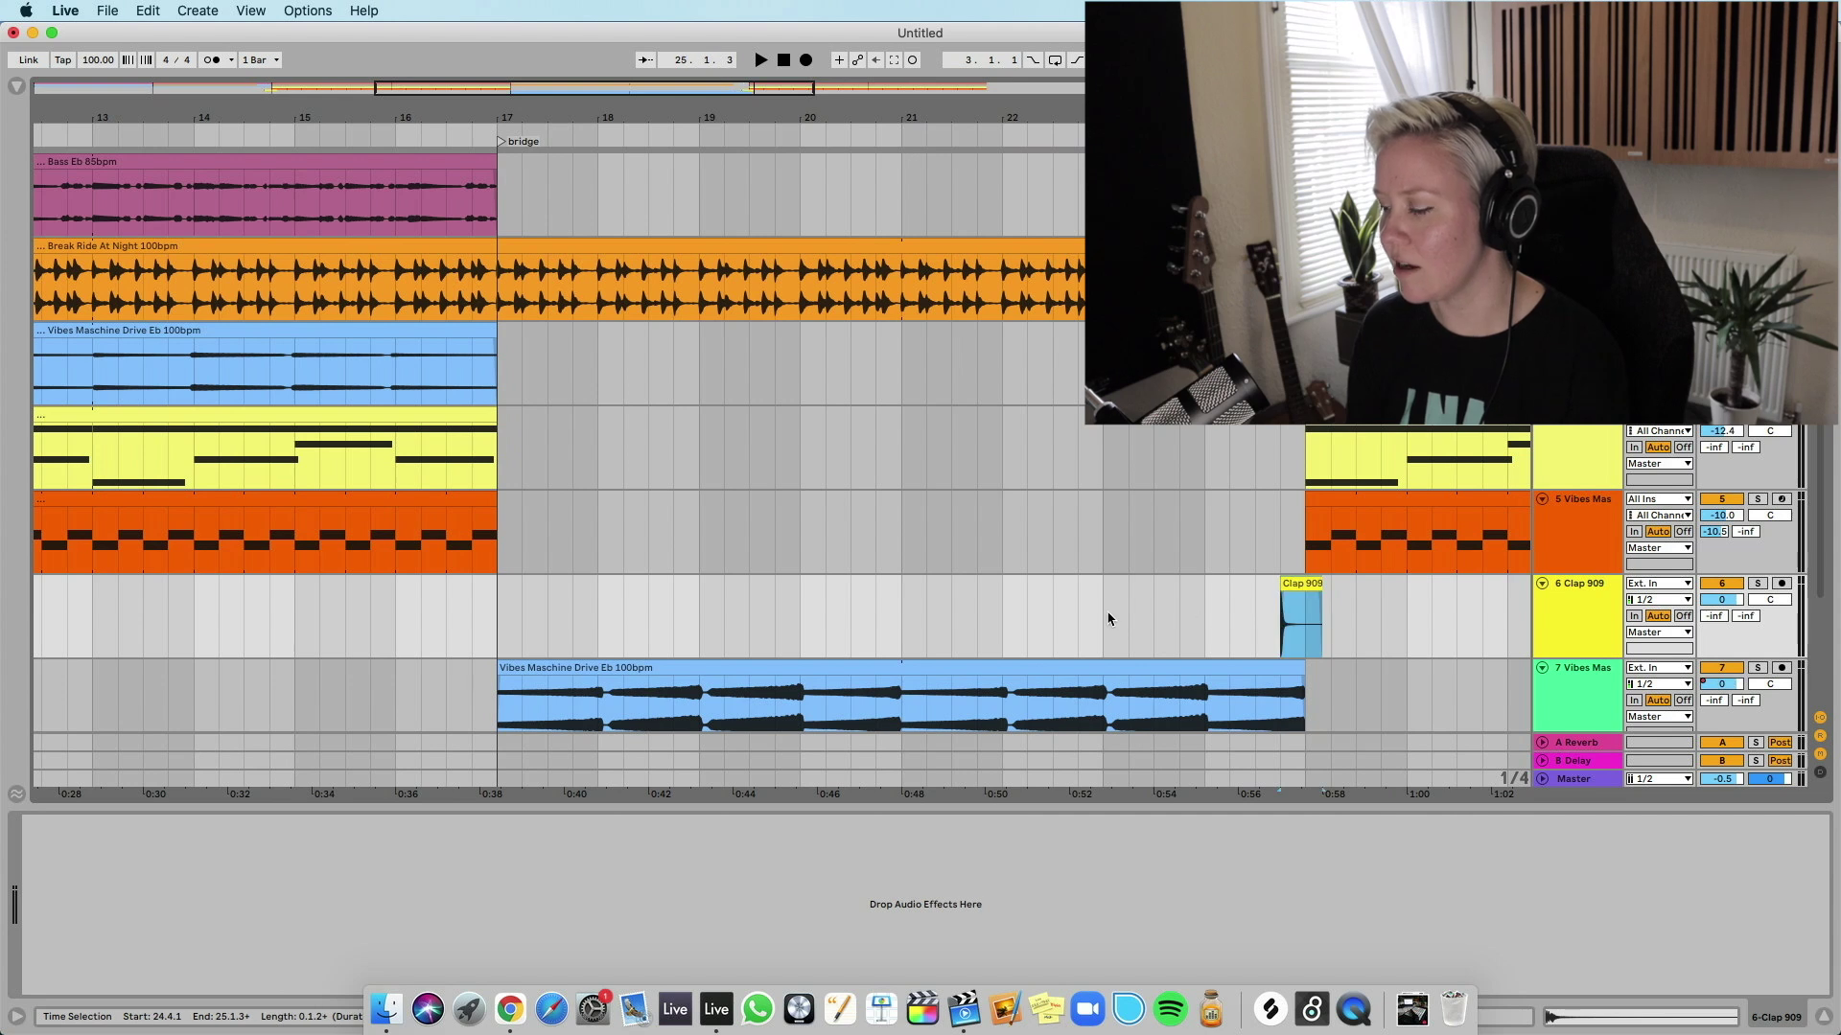
click(1092, 634)
- Play from bar 16 through the bridge into the repeated chorus
scroll(1092, 635, down, 5)
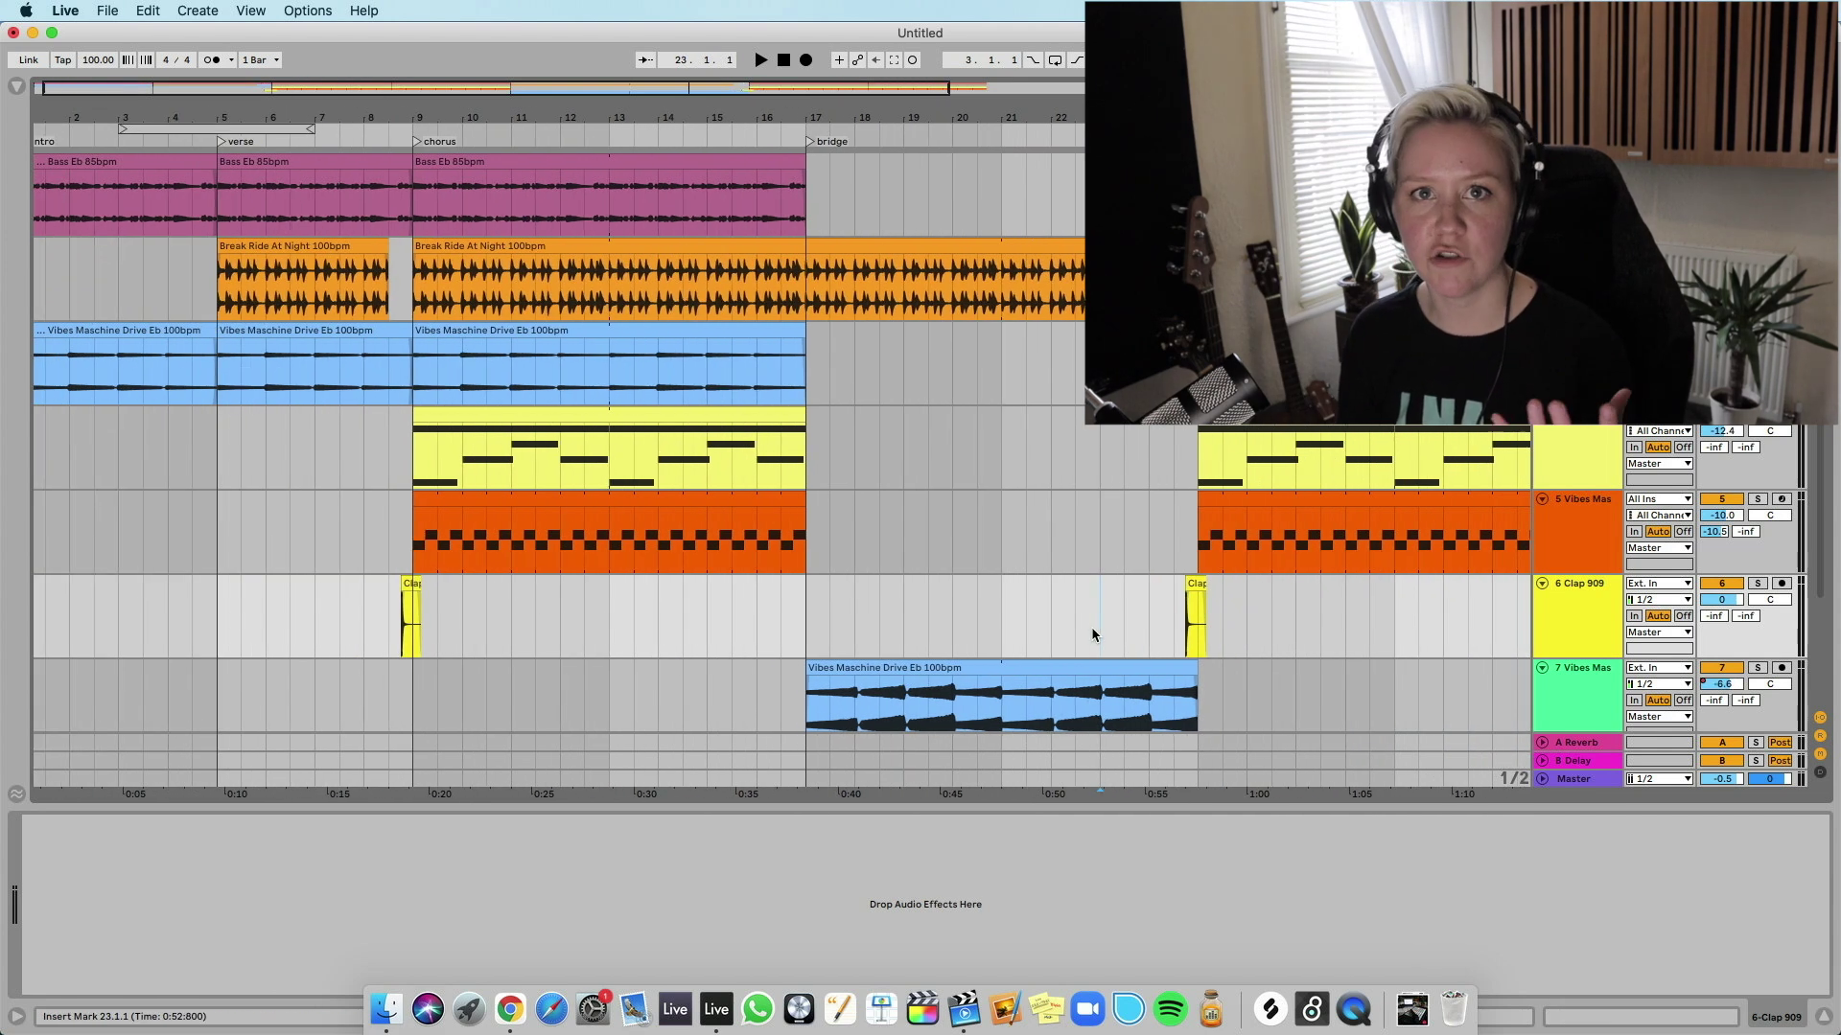
scroll(1092, 634, down, 5)
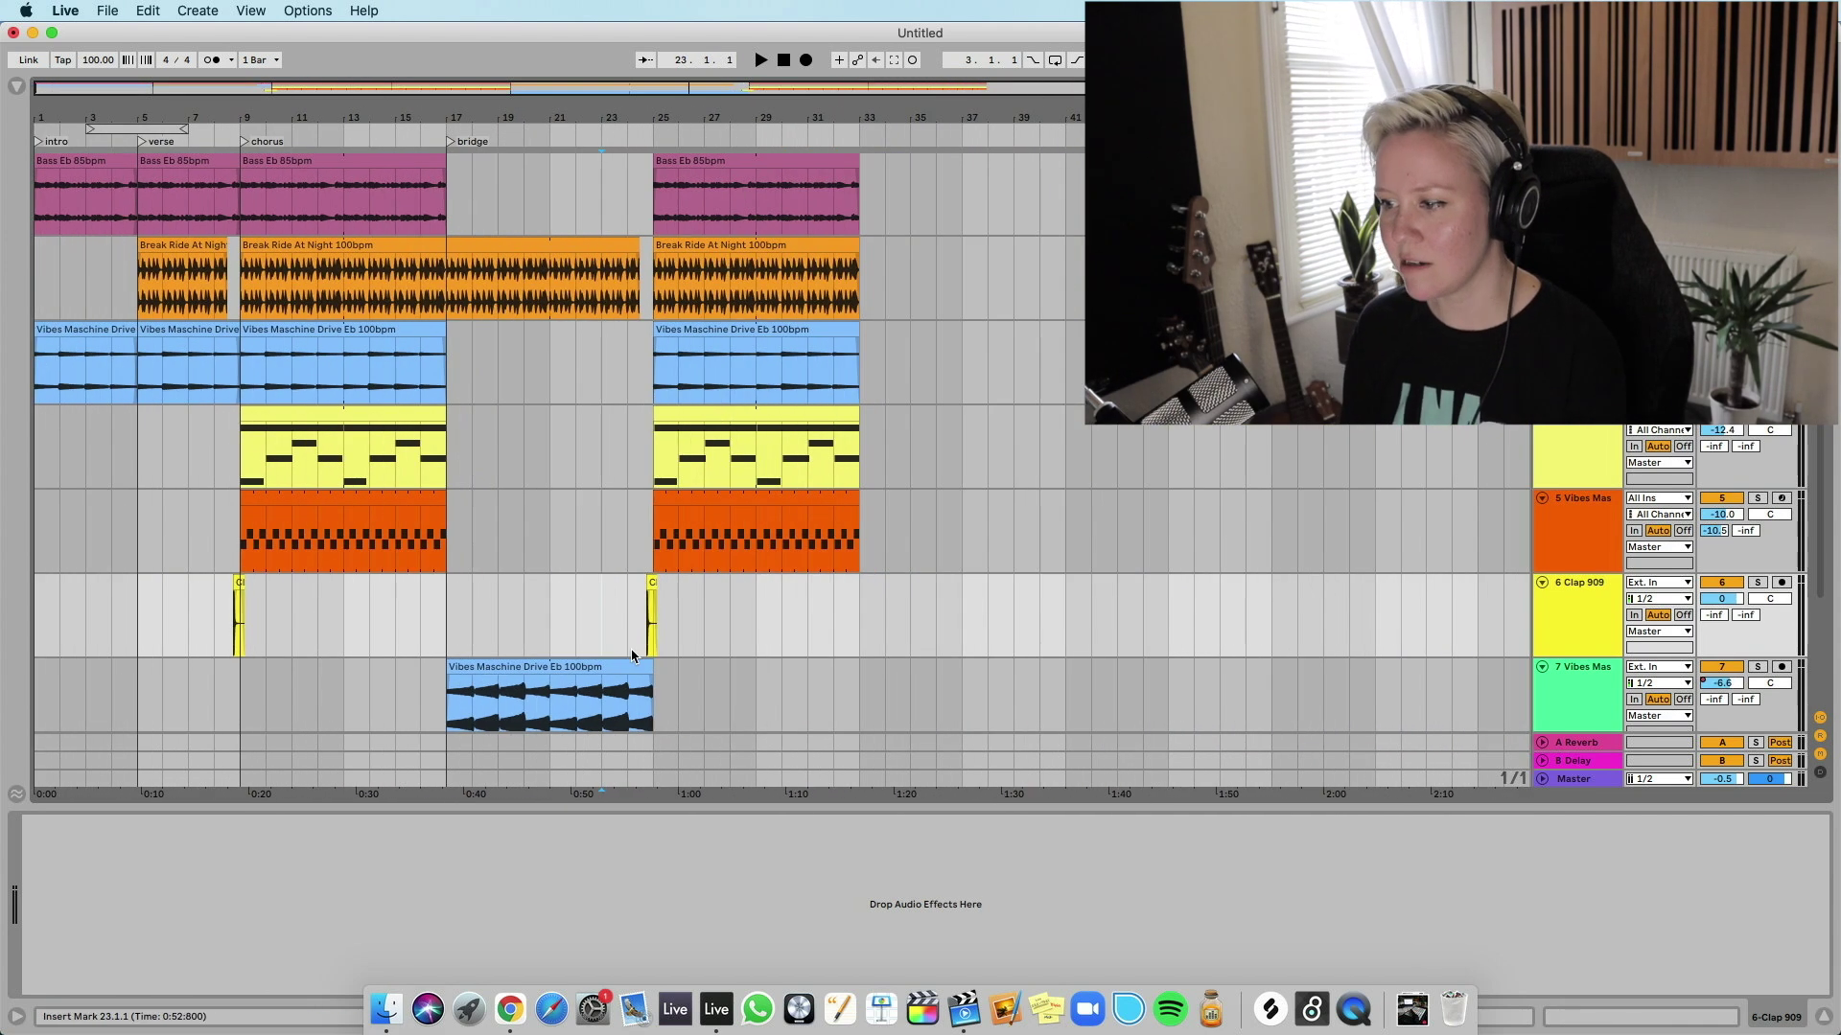
click(429, 606)
key(space)
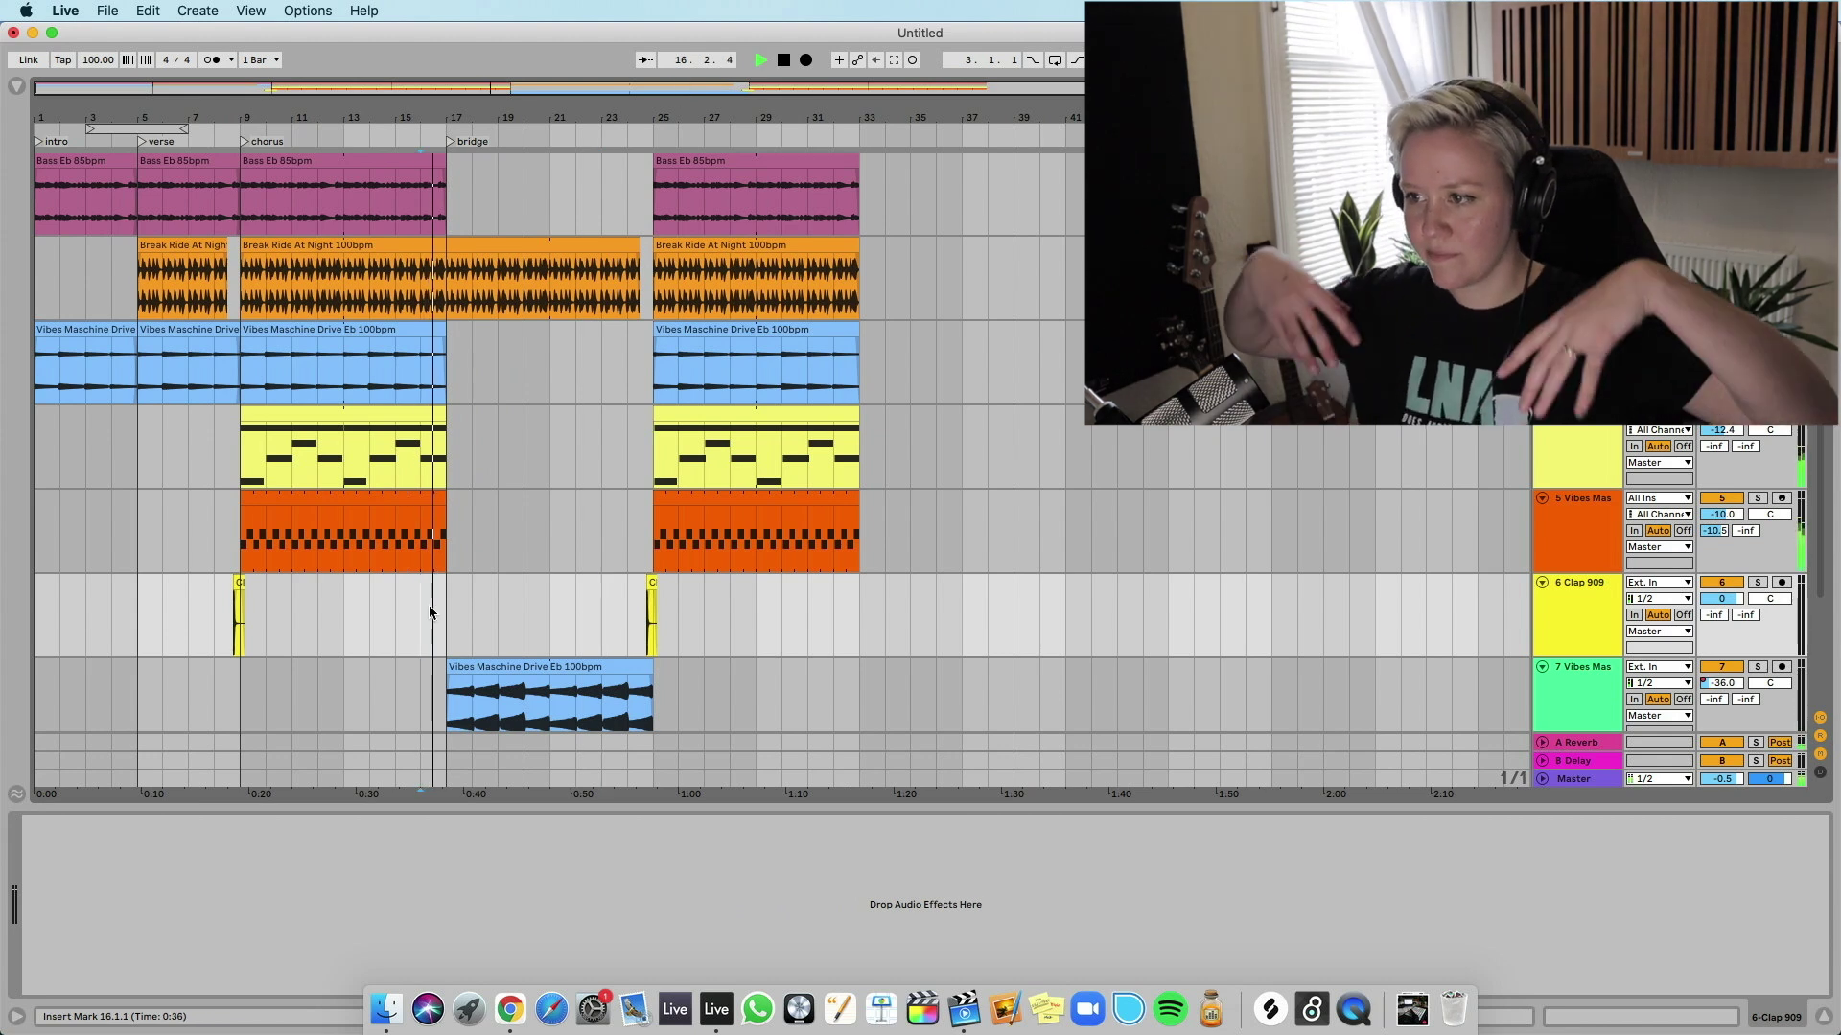